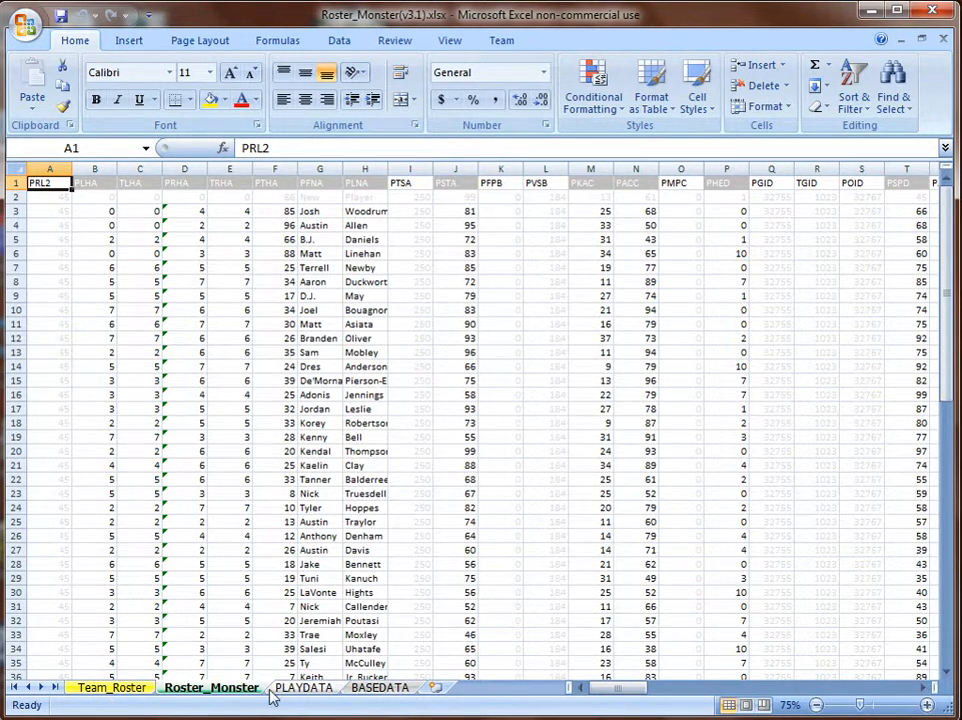
Browse the Team_Roster, Roster_Monster and PLAYDATA sheets, then open the BASEDATA position ratings sheet.
left_click(118, 690)
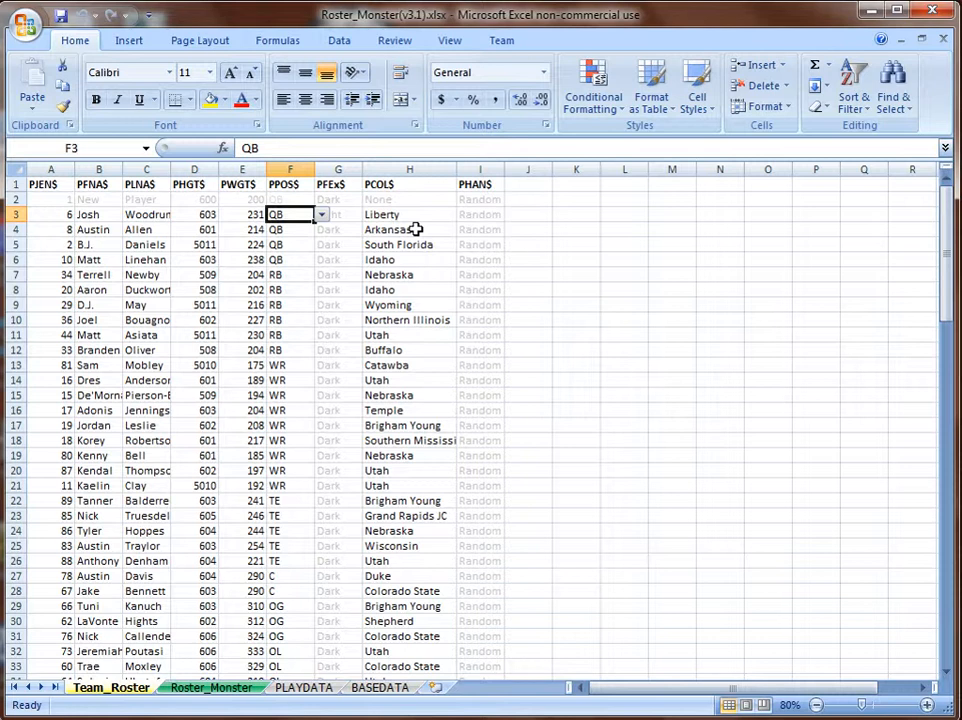
left_click(213, 689)
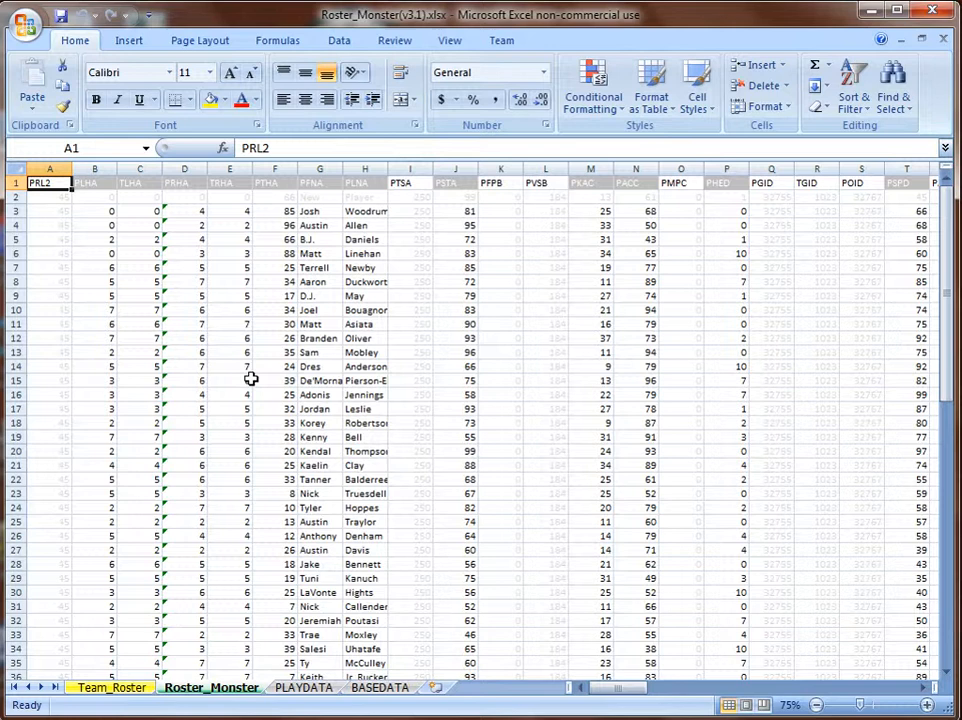
left_click(303, 687)
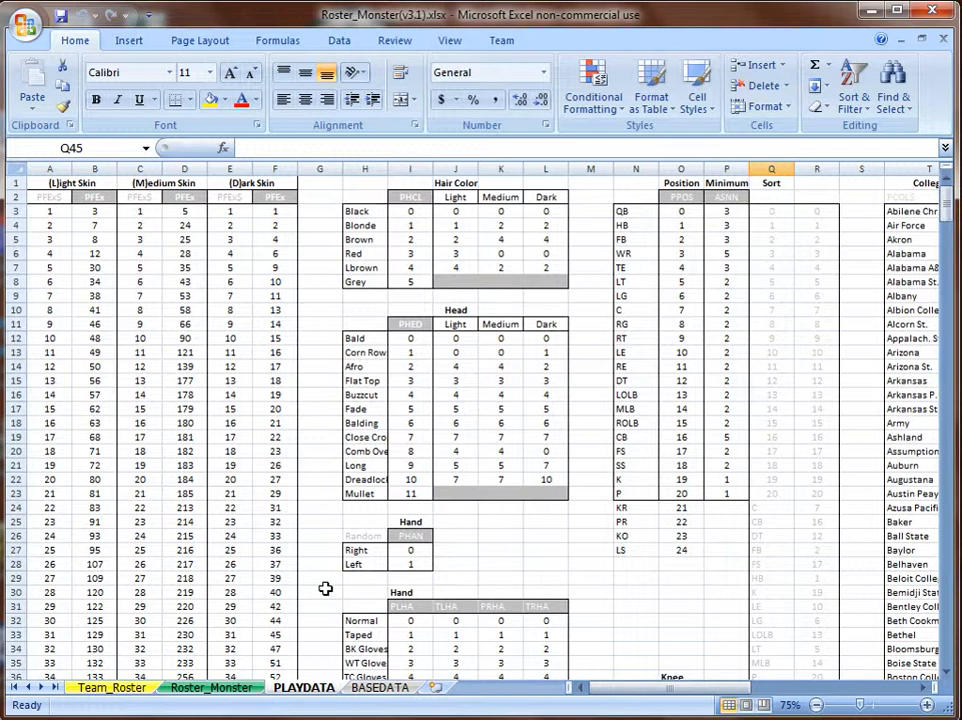
left_click(780, 688)
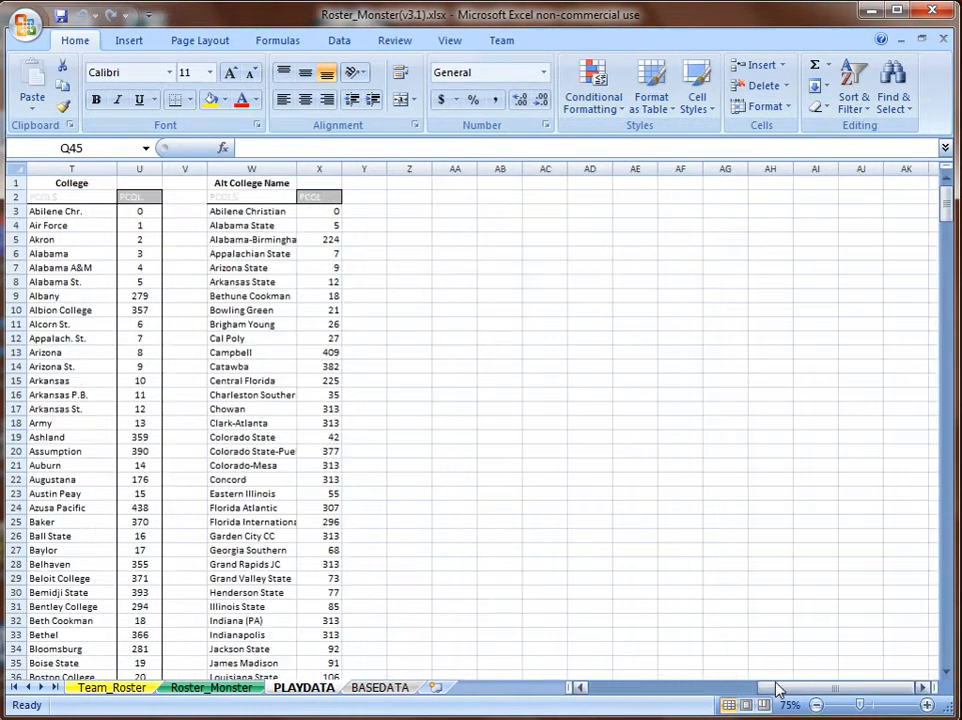
left_click(724, 687)
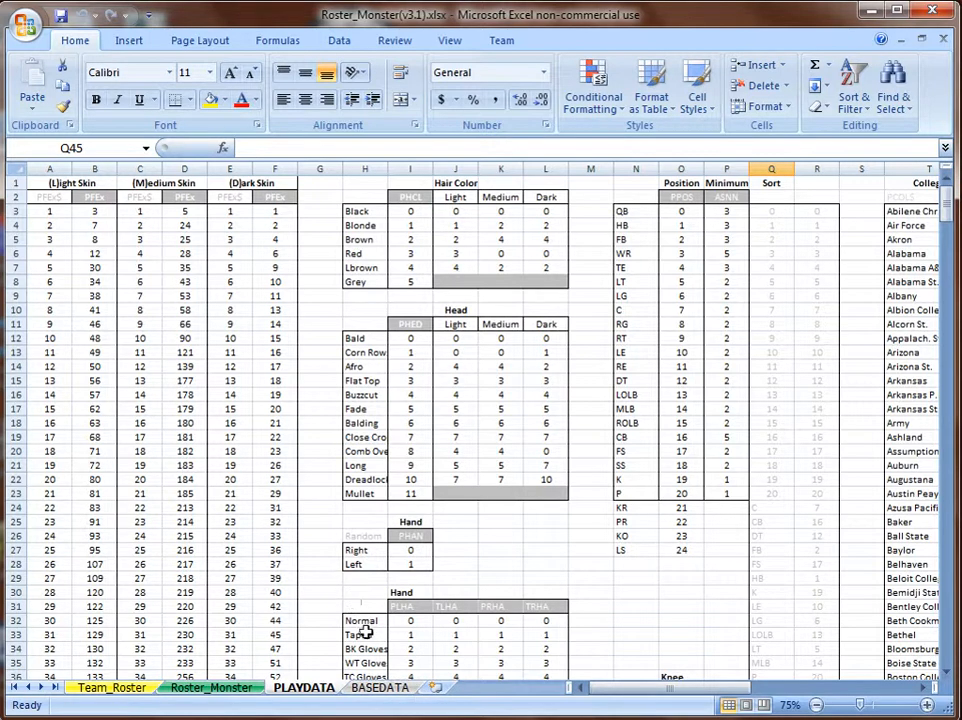
left_click(380, 689)
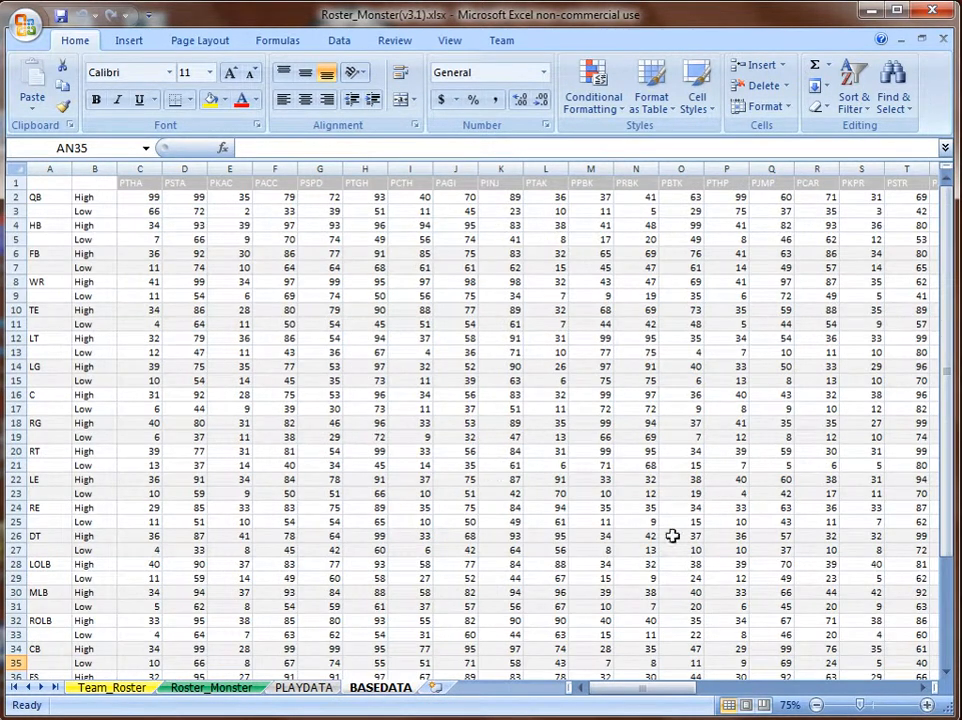
Scroll through BASEDATA's further rating columns and back, then switch to the Roster_Monster sheet.
left_click(710, 693)
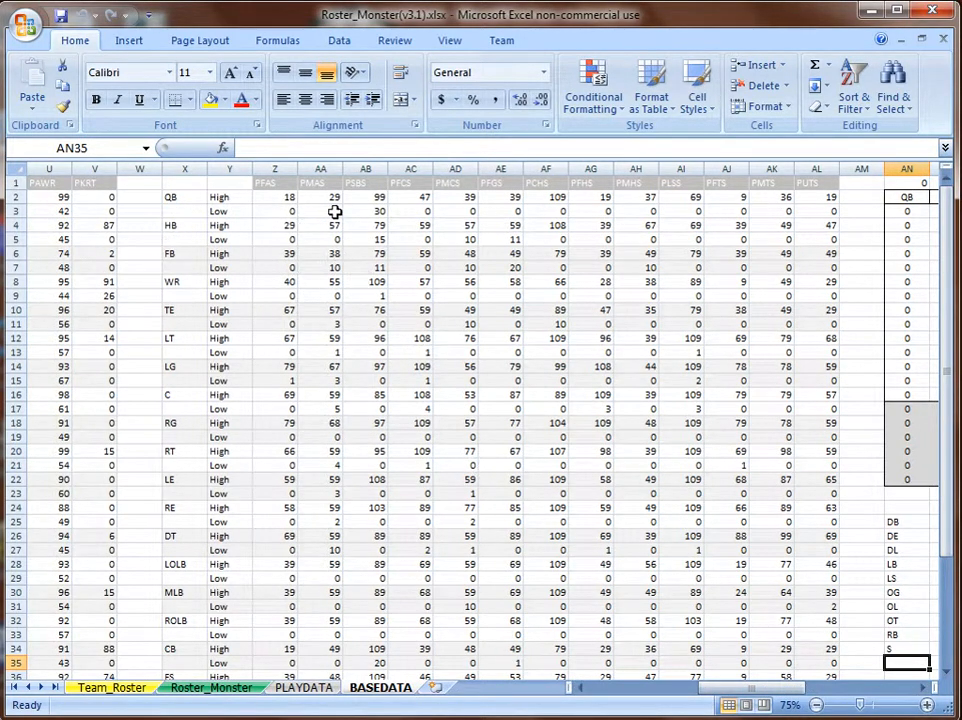
left_click(621, 693)
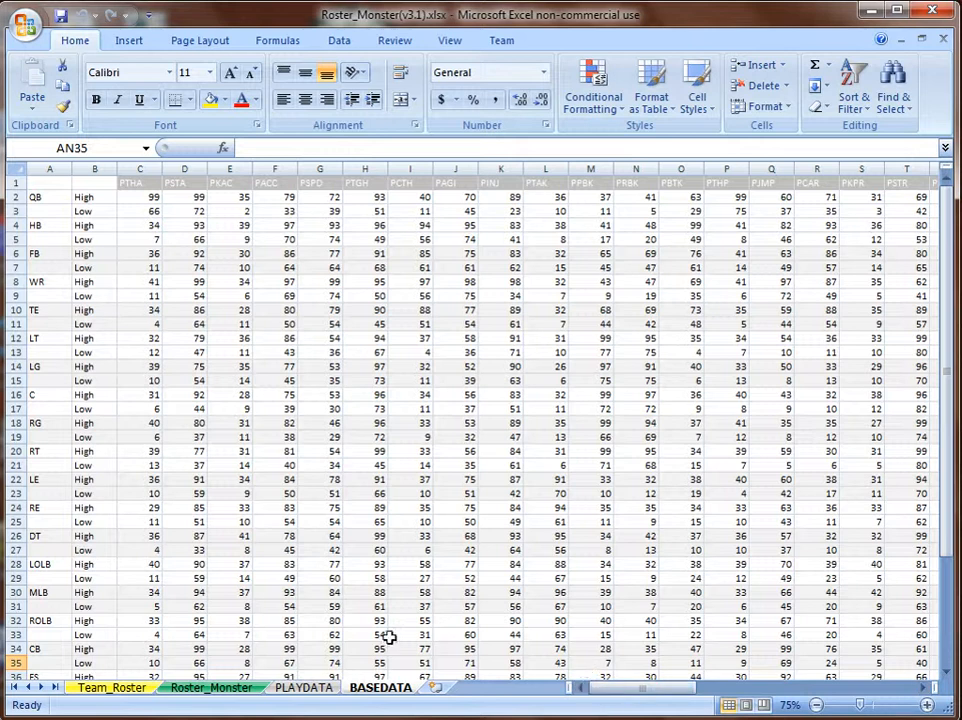
left_click(214, 688)
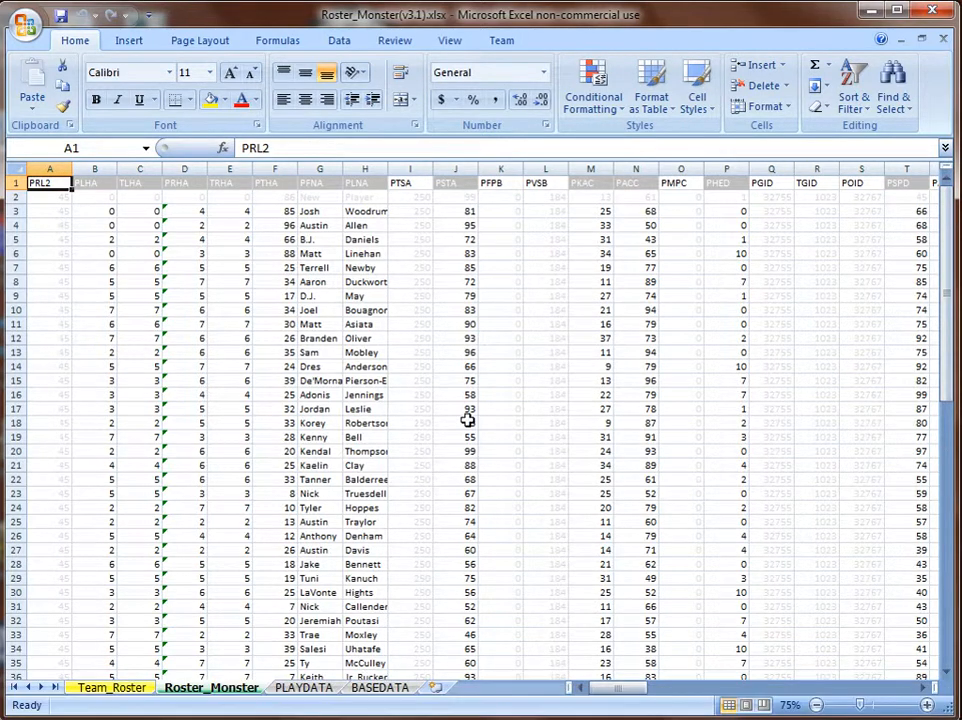
On Team_Roster, check the first player's height 603 in D3, then open the Start menu.
left_click(128, 689)
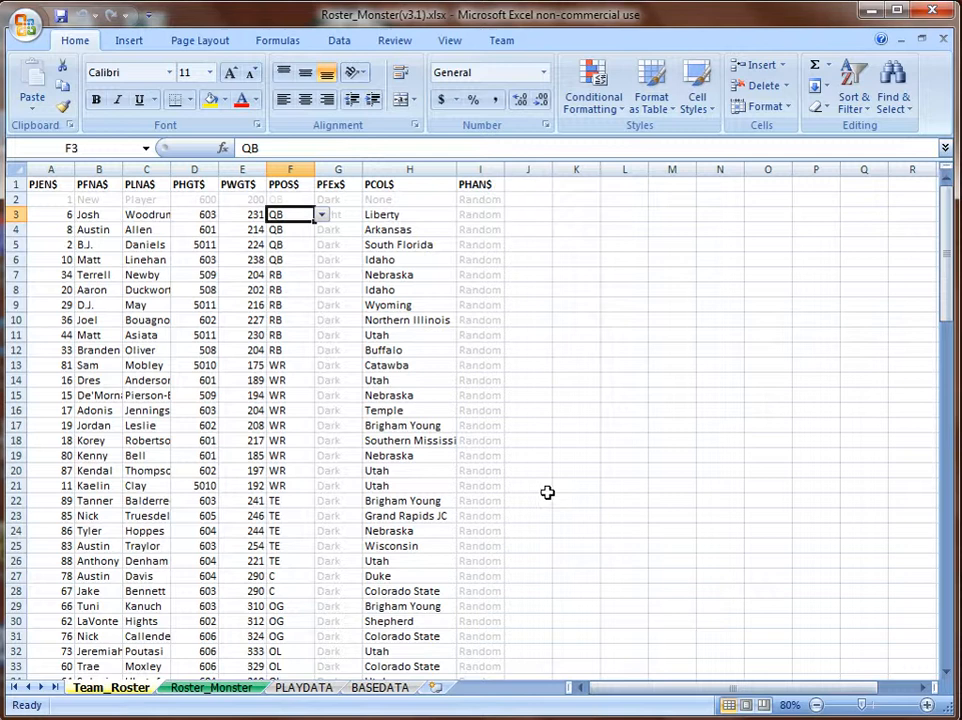
left_click(202, 213)
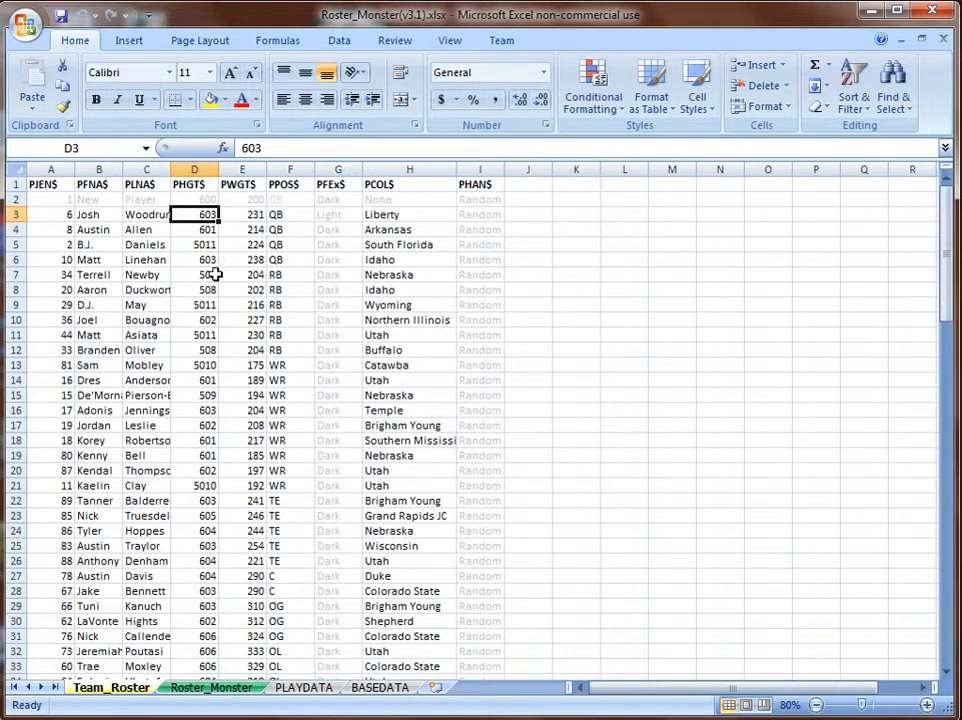
left_click(25, 705)
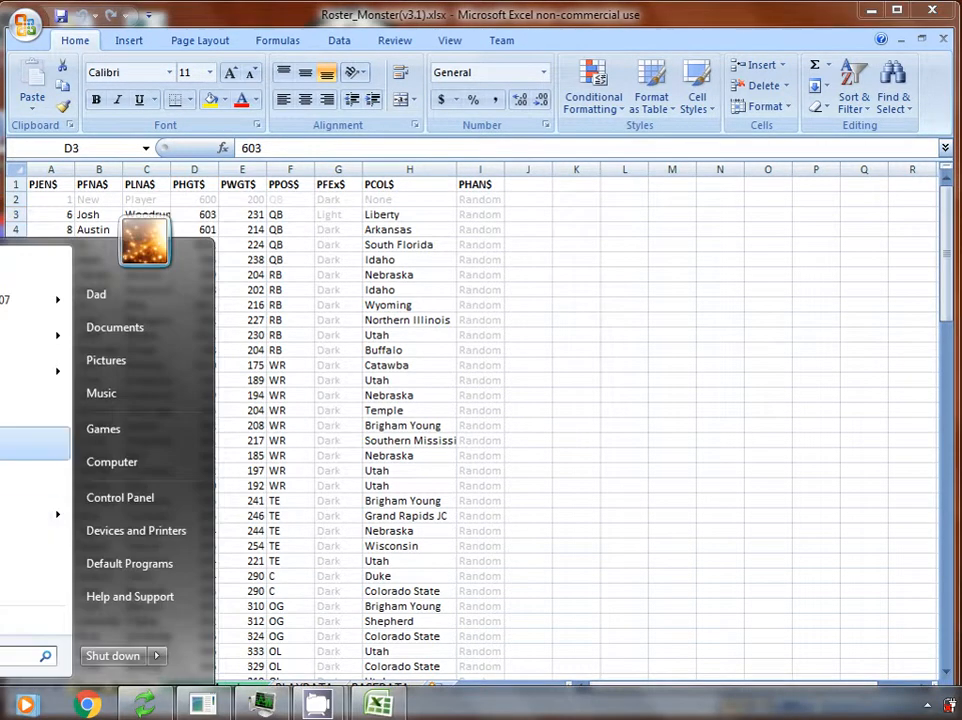
Launch UltraEdit with draft.mdc and erase the file's header line.
left_click(30, 478)
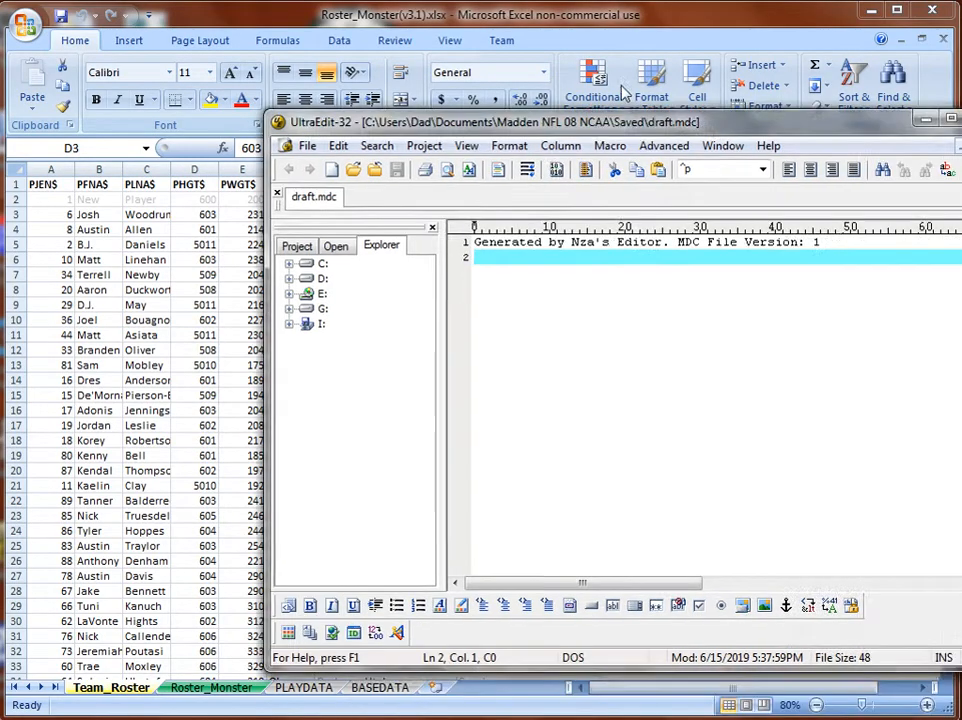
left_click_drag(716, 124, 535, 105)
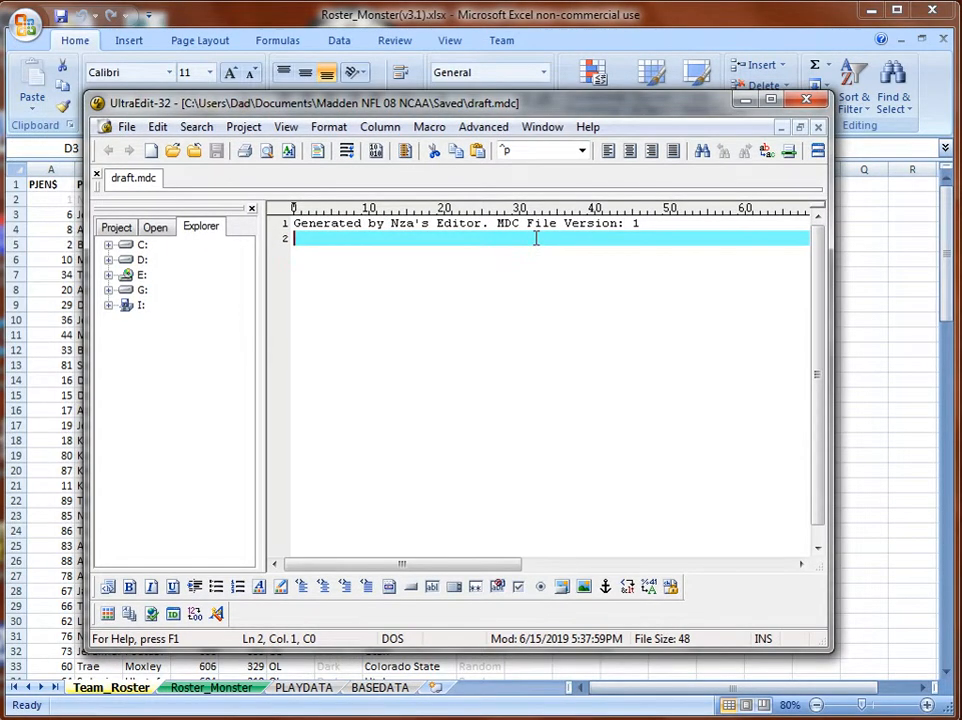
key("BackSpace")
key("BackSpace")
key("BackSpace")
key("BackSpace")
key("BackSpace")
key("BackSpace")
key("BackSpace")
key("BackSpace")
key("BackSpace")
key("BackSpace")
key("BackSpace")
key("BackSpace")
key("BackSpace")
key("BackSpace")
key("BackSpace")
key("BackSpace")
key("BackSpace")
key("BackSpace")
key("BackSpace")
key("BackSpace")
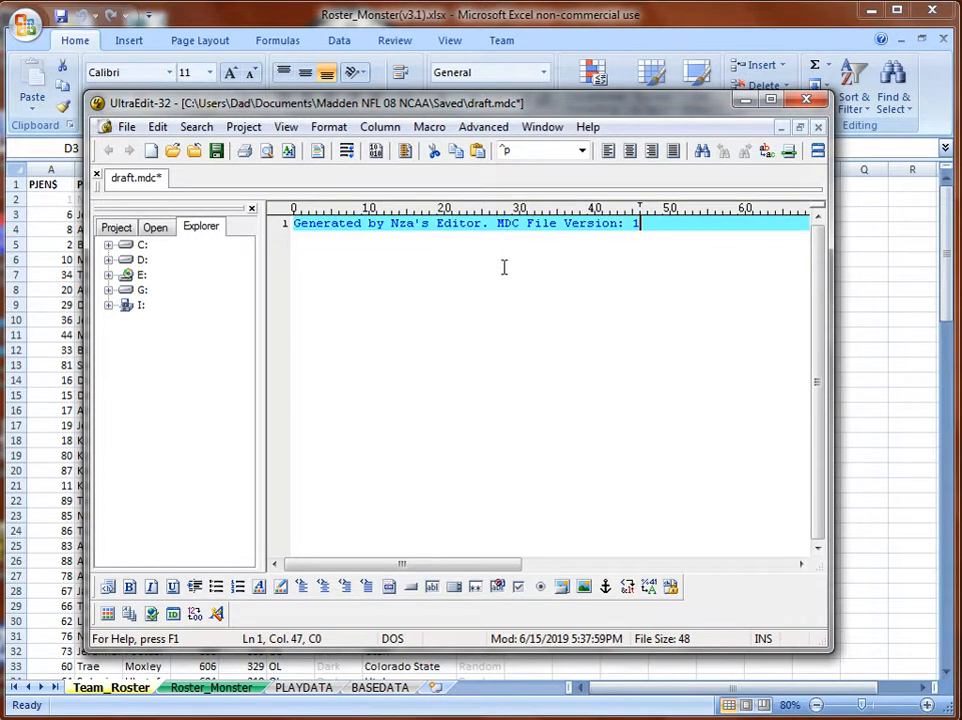
key("BackSpace")
key("BackSpace")
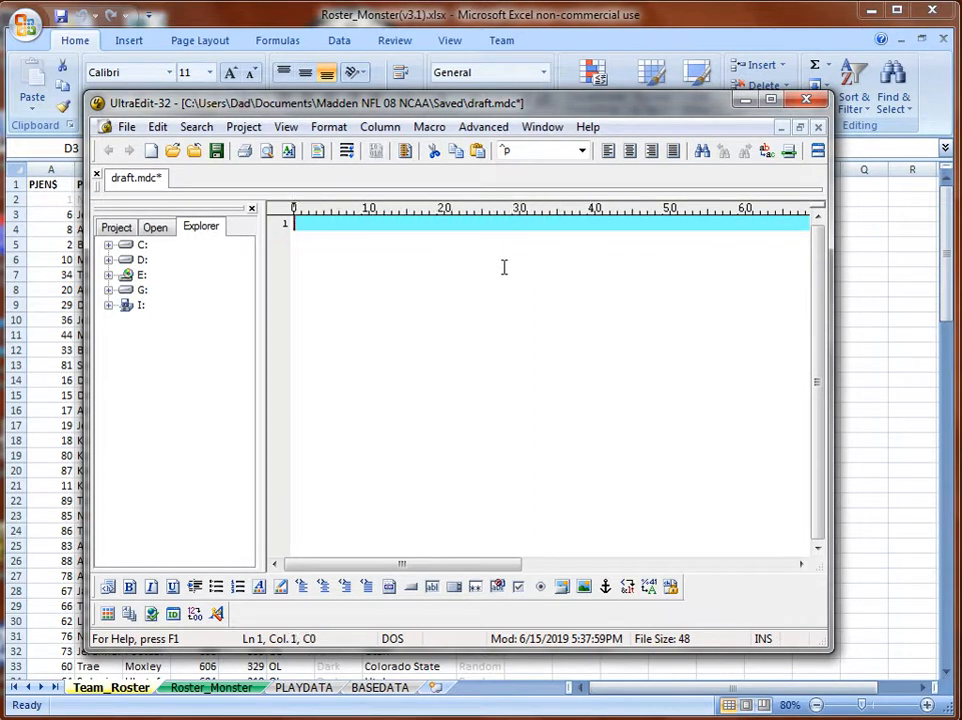
Enter the sample heights 6-11, 6-3 and 5-11 on separate lines, then bring up Replace.
type("6-11")
key("Return")
type("6-")
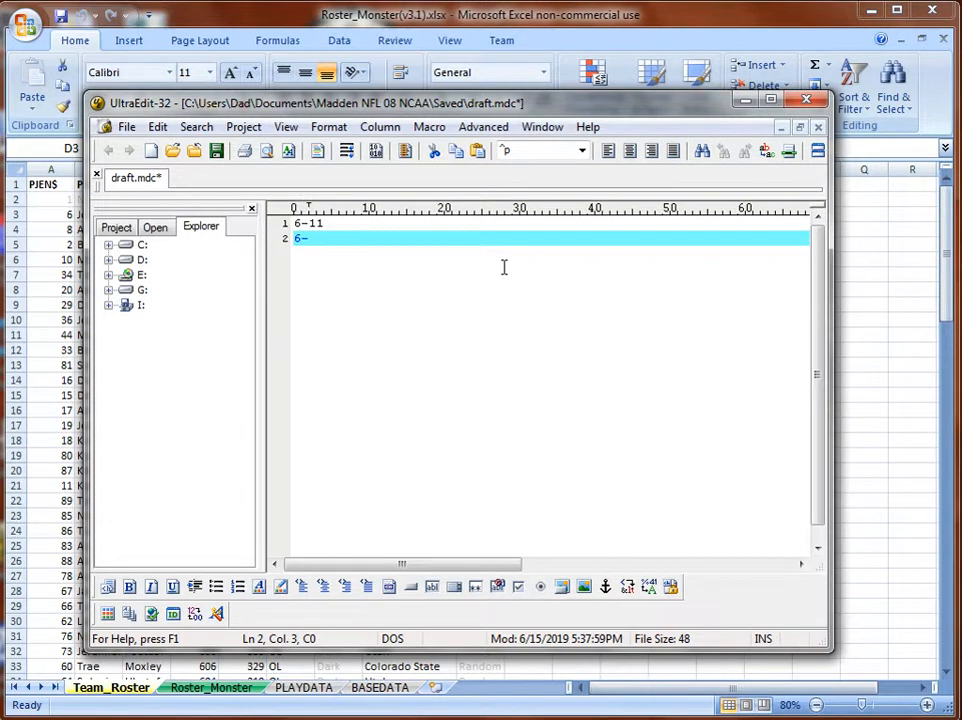
type("3")
key("Return")
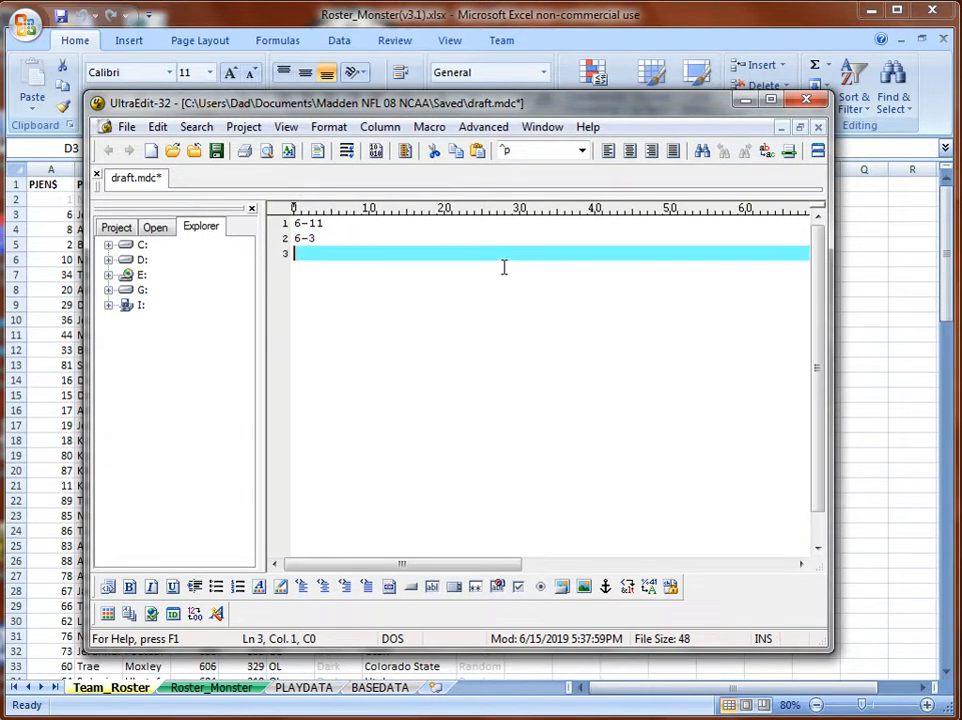
type("5-11")
key("Return")
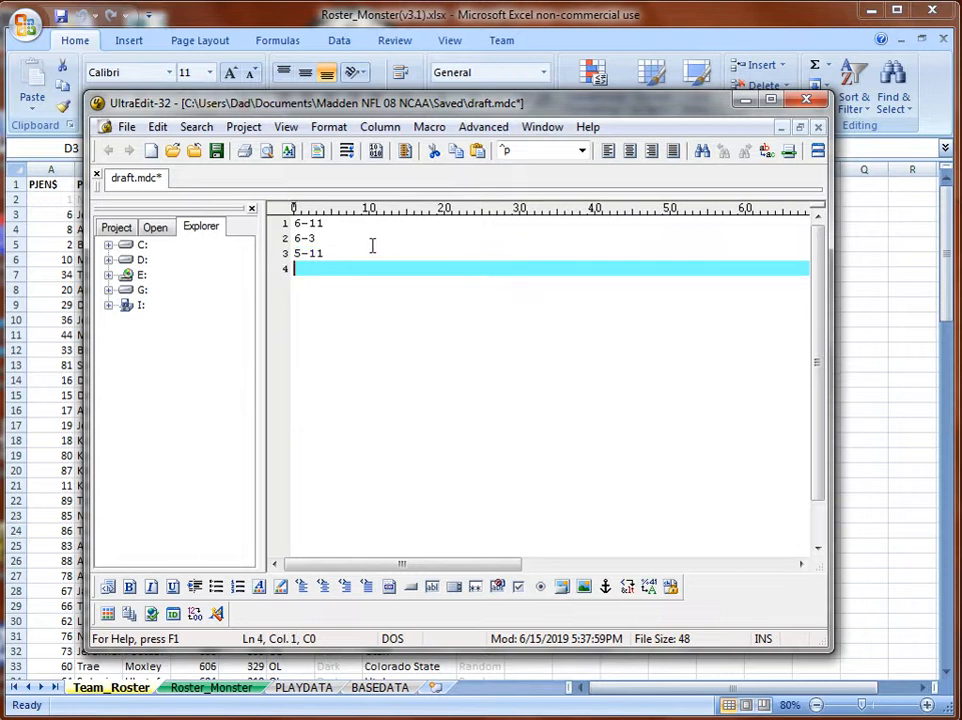
key("ctrl+r")
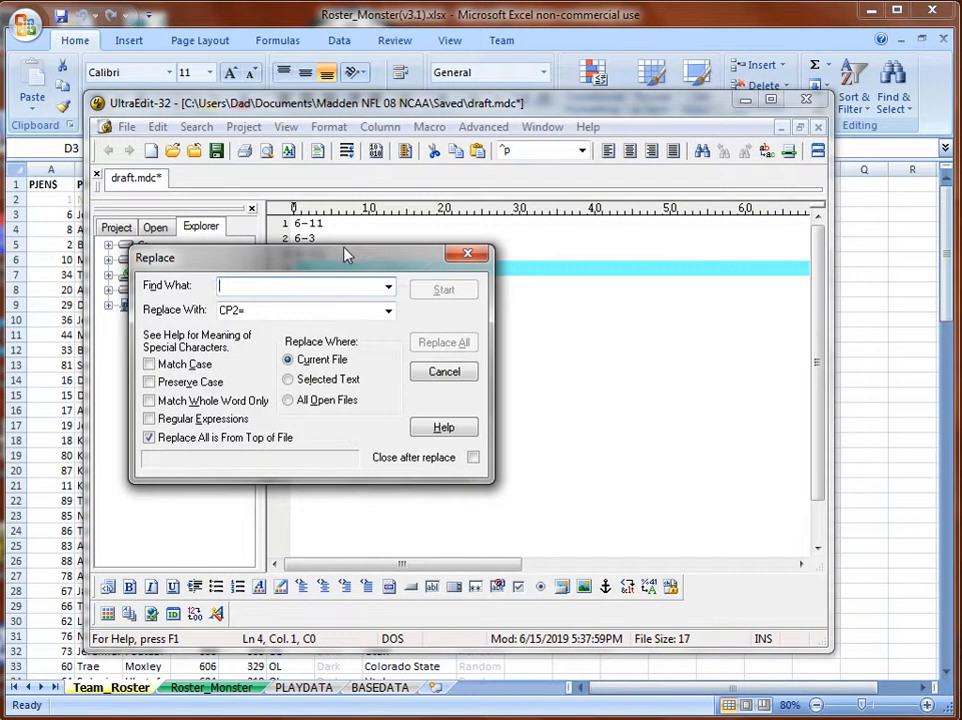
Replace all occurrences of 6- with 60.
left_click_drag(339, 258, 485, 312)
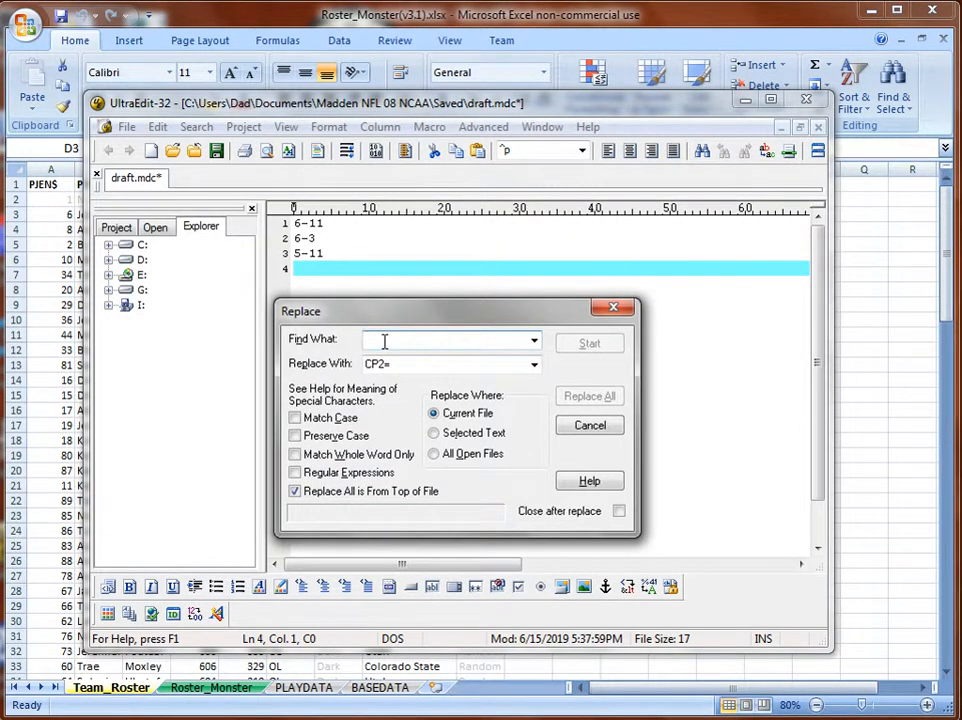
type("6")
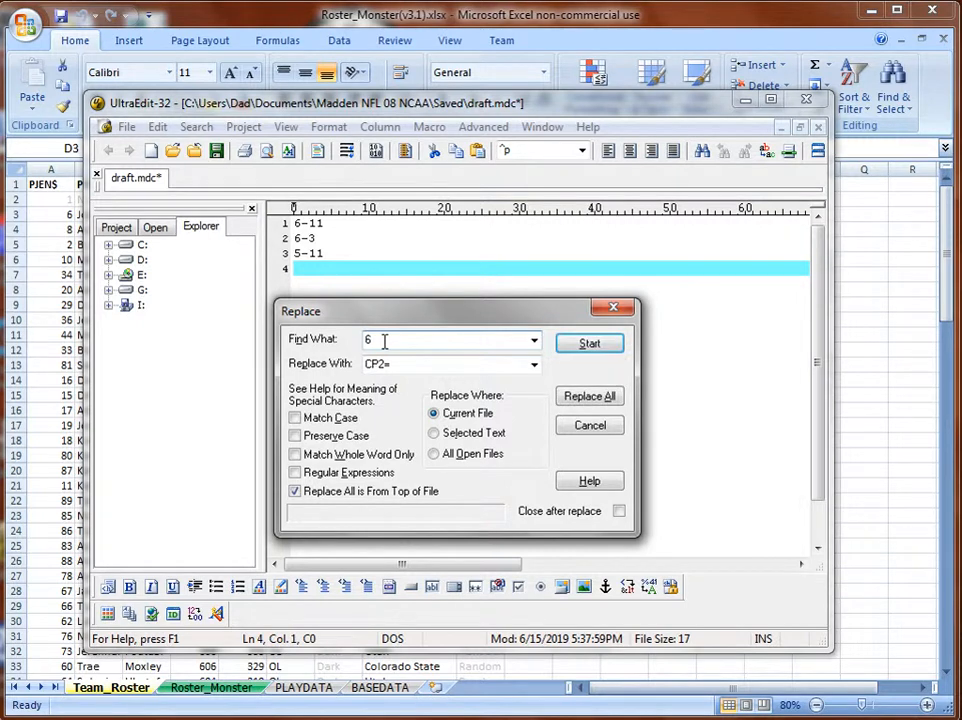
type("-")
key("Tab")
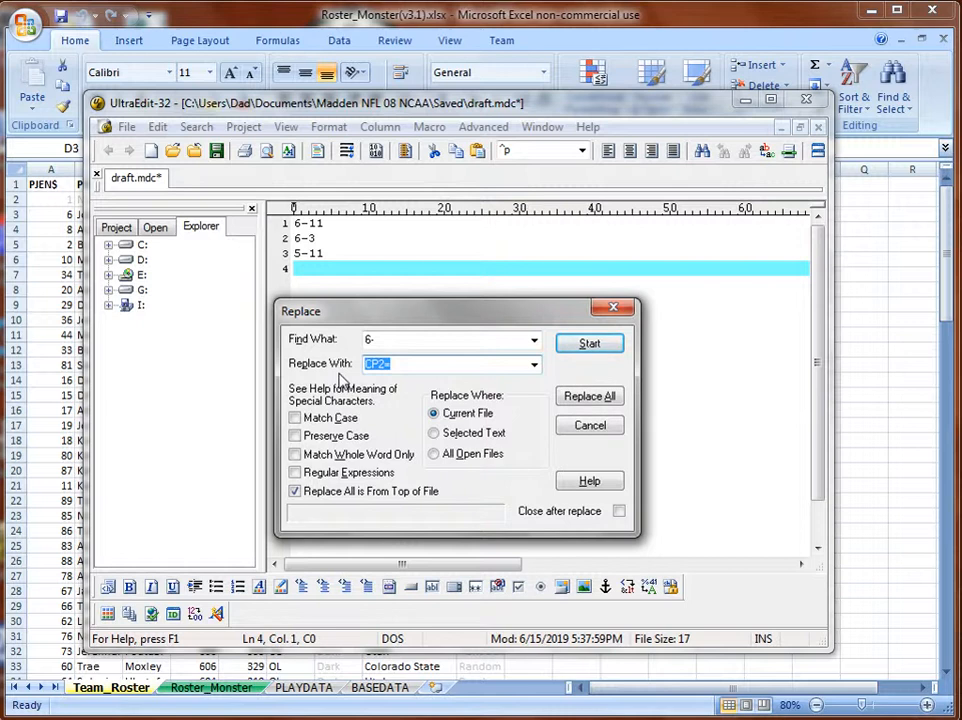
type("60")
left_click(587, 399)
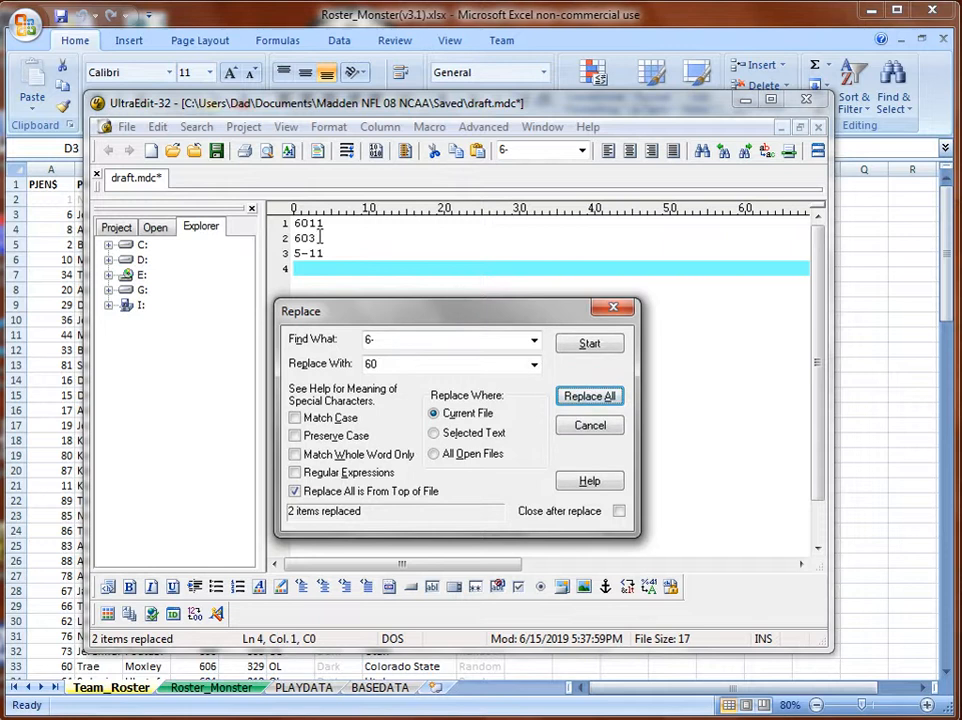
Replace all occurrences of 5- with 50, giving 6011, 603 and 5011.
double_click(367, 340)
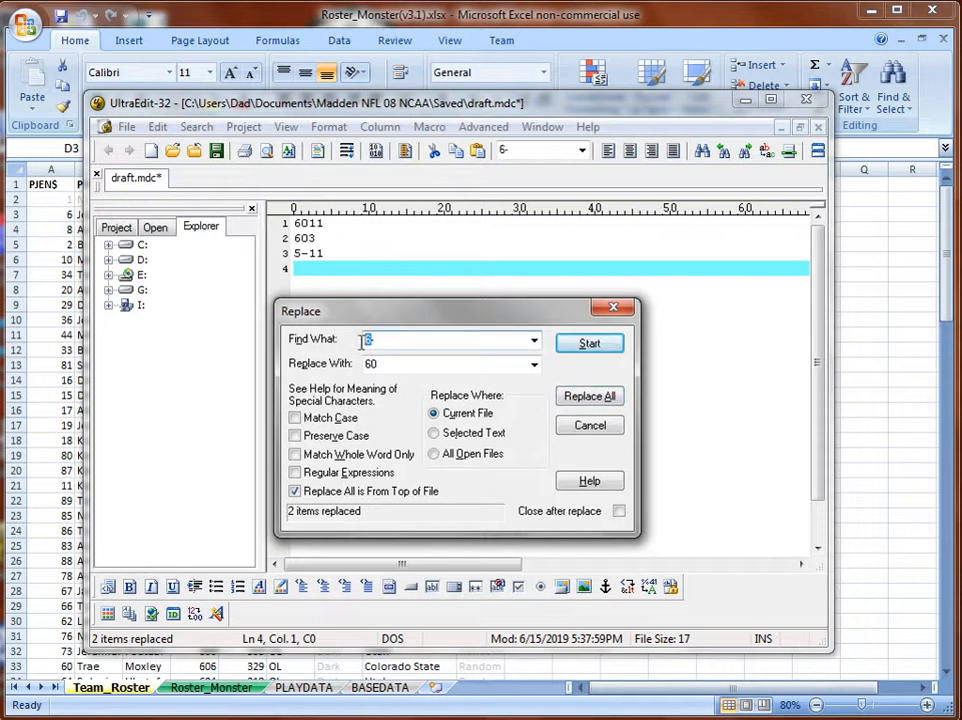
type("5")
double_click(371, 364)
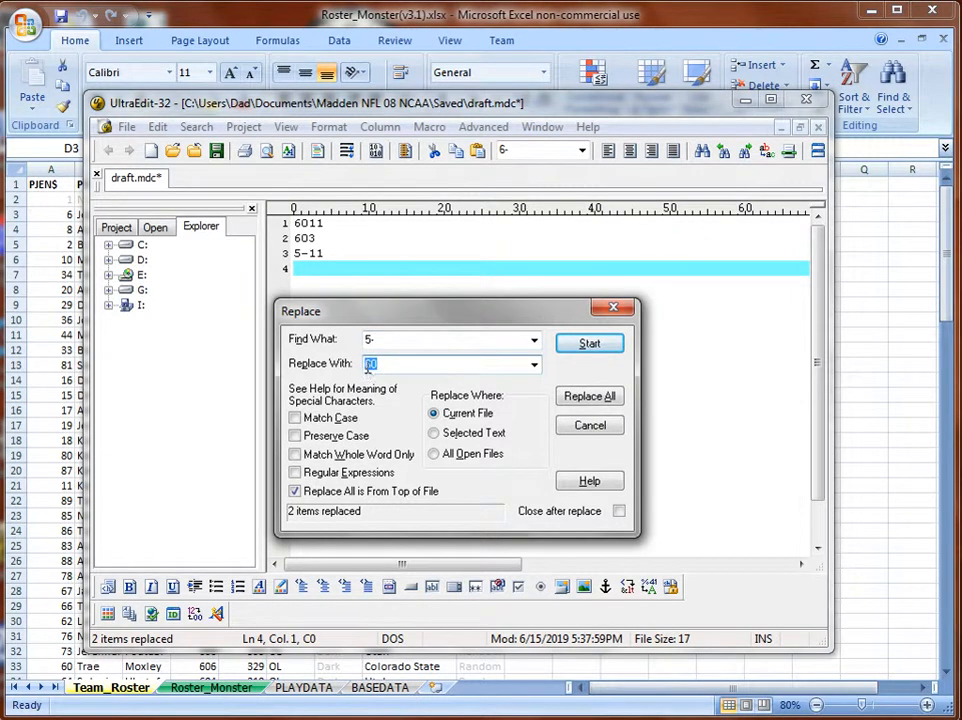
type("50")
left_click(598, 400)
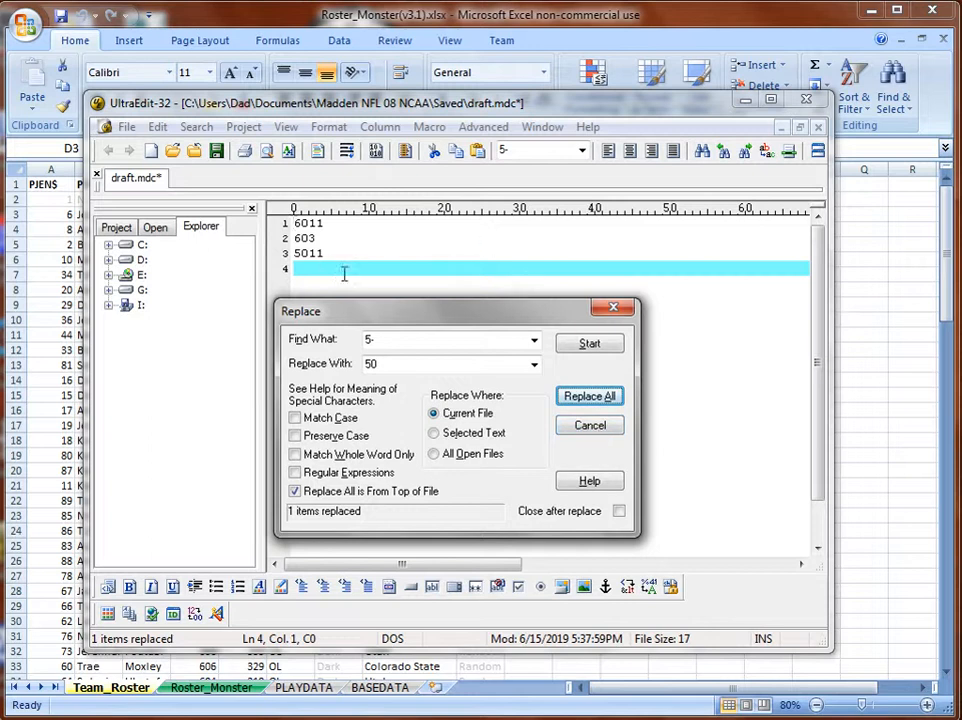
Copy Team_Roster range A3:F77 in Excel, then return to UltraEdit and close Replace.
left_click(492, 30)
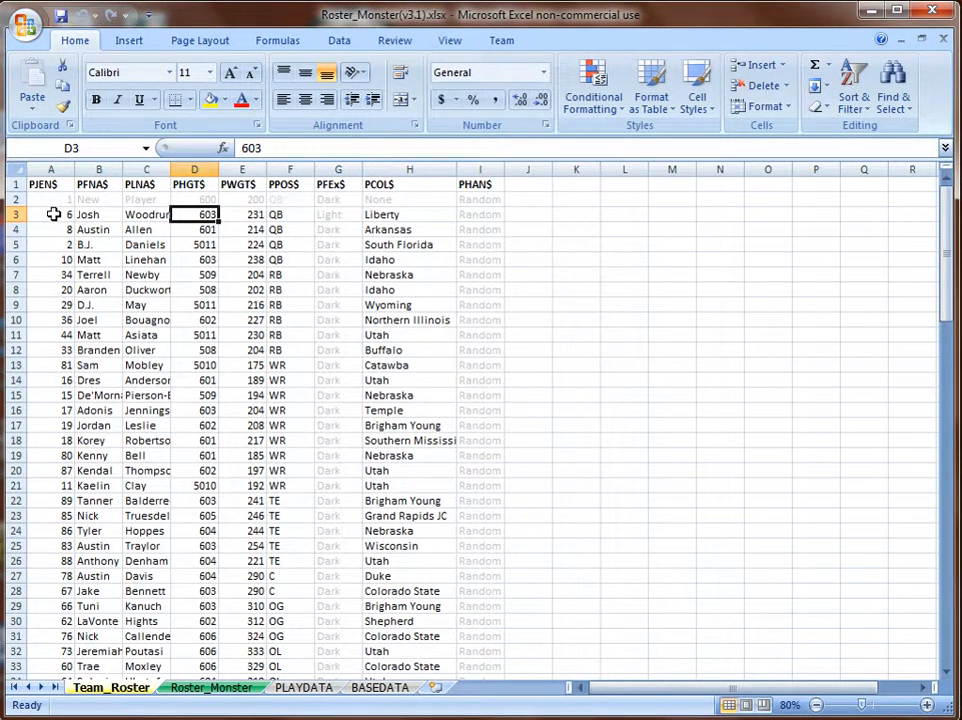
left_click_drag(54, 214, 291, 633)
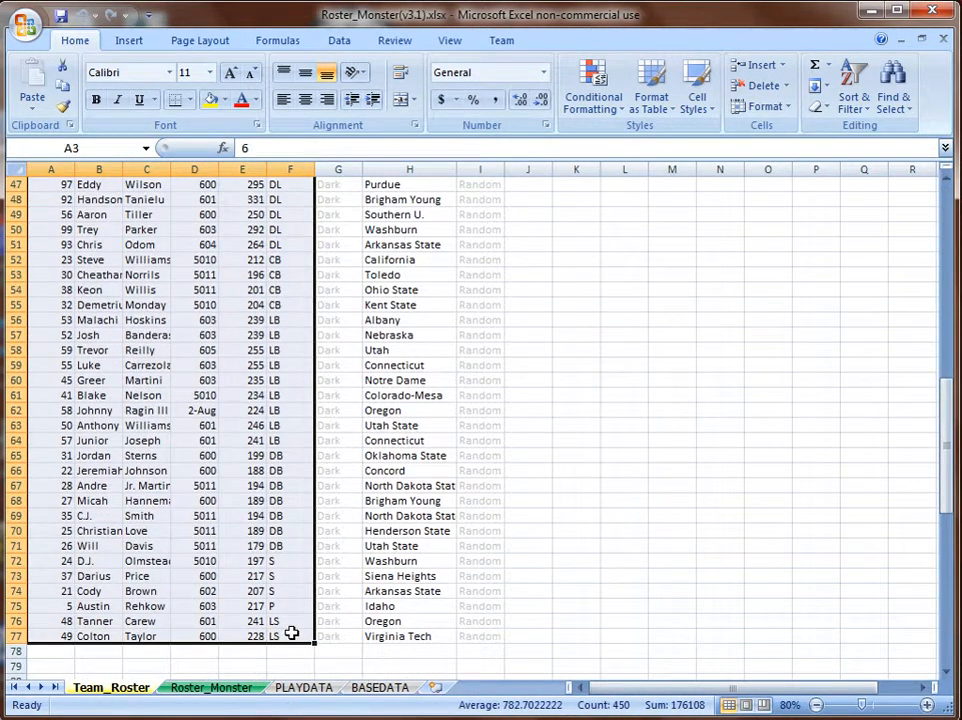
key("ctrl+c")
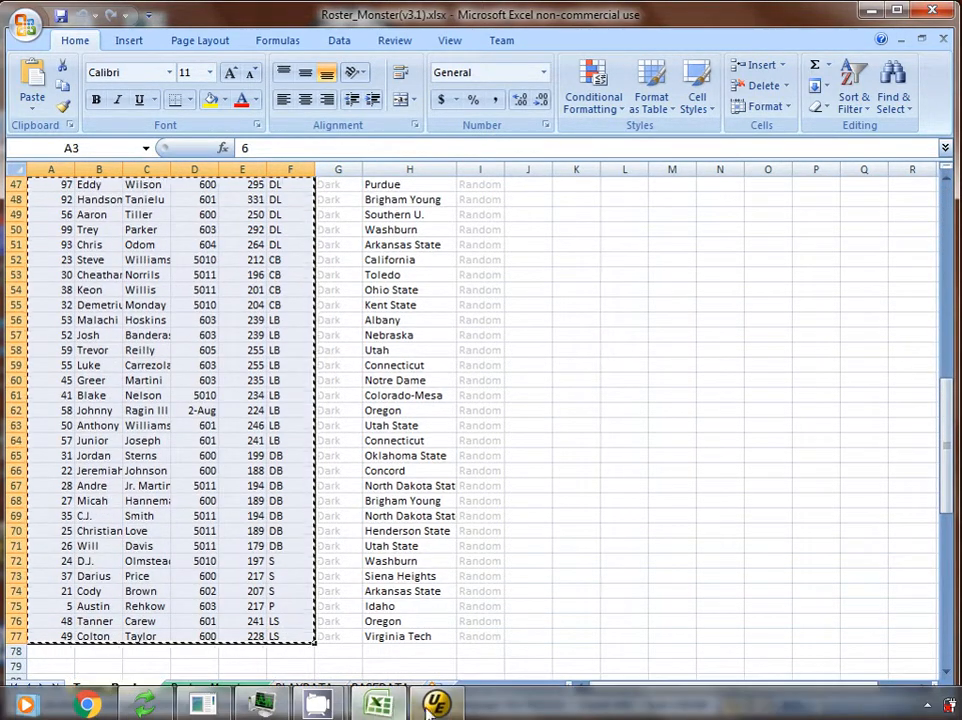
left_click(436, 705)
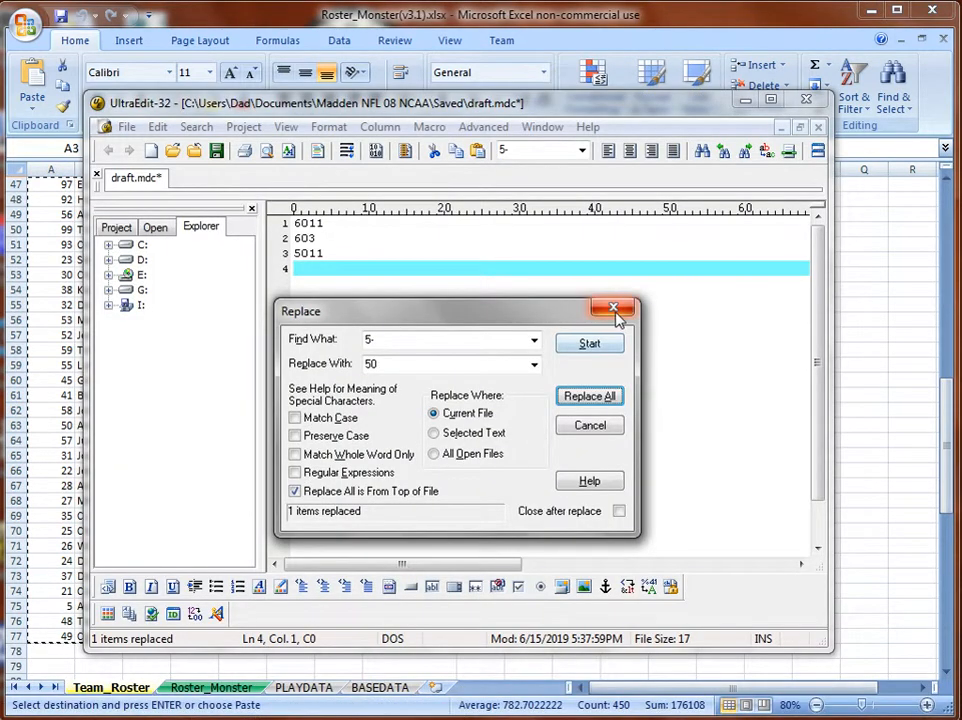
left_click(613, 309)
Paste the copied roster over the file's text and test replacing every 60 with 61.
key("ctrl+a")
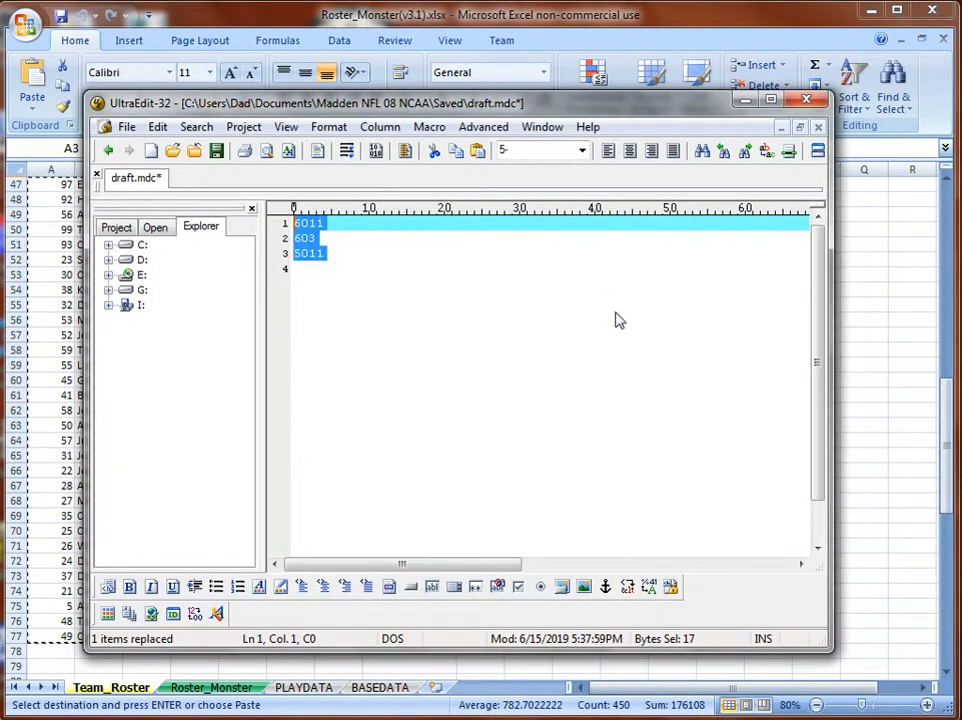
key("ctrl+v")
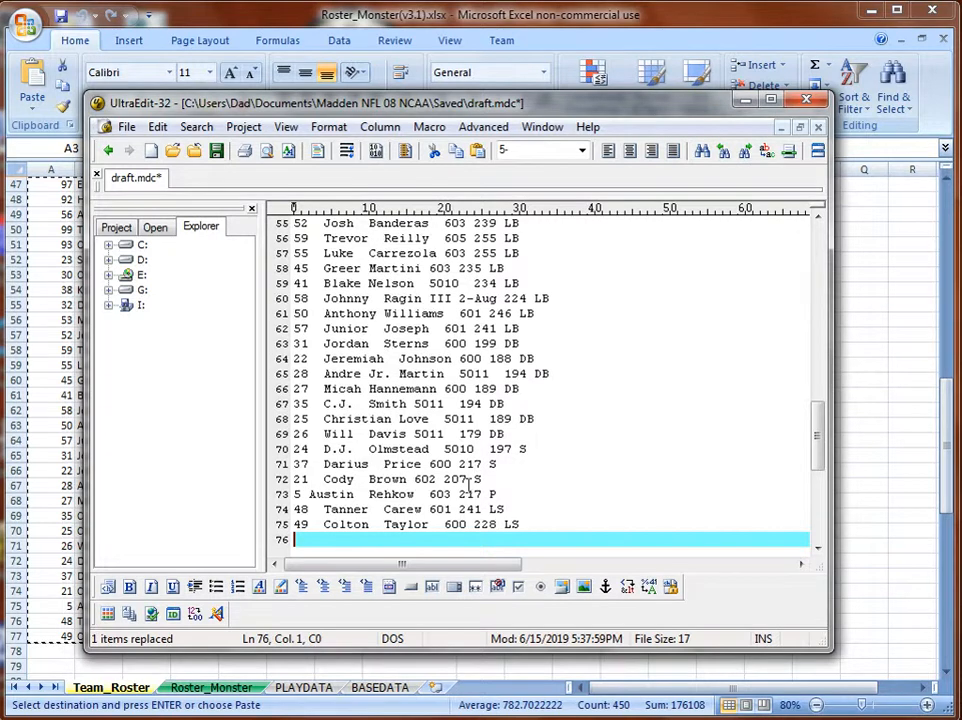
left_click_drag(458, 526, 445, 531)
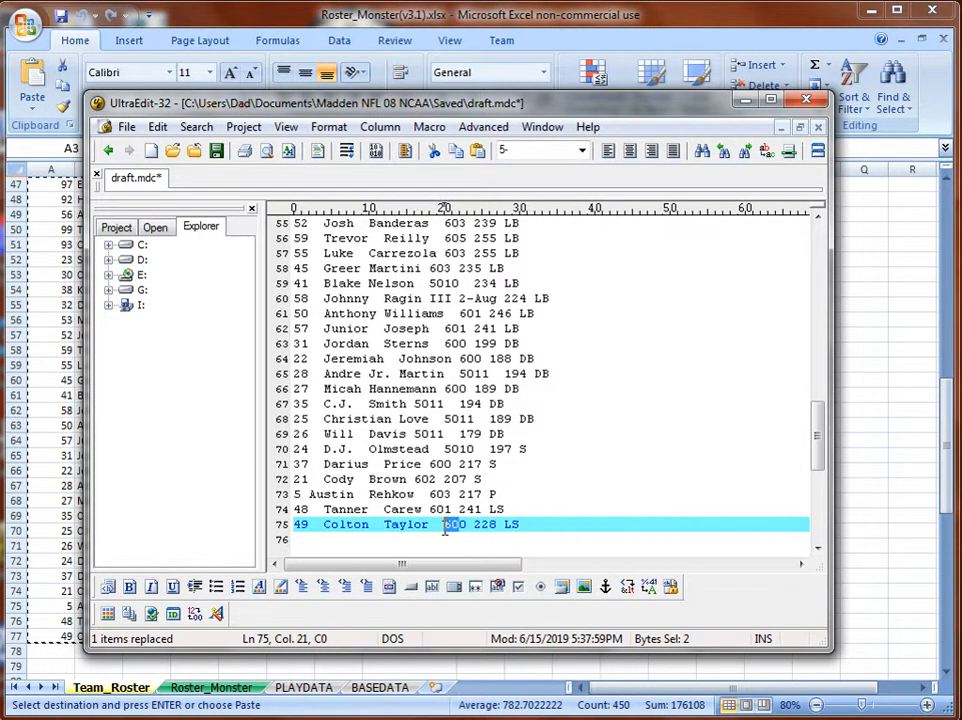
key("ctrl+r")
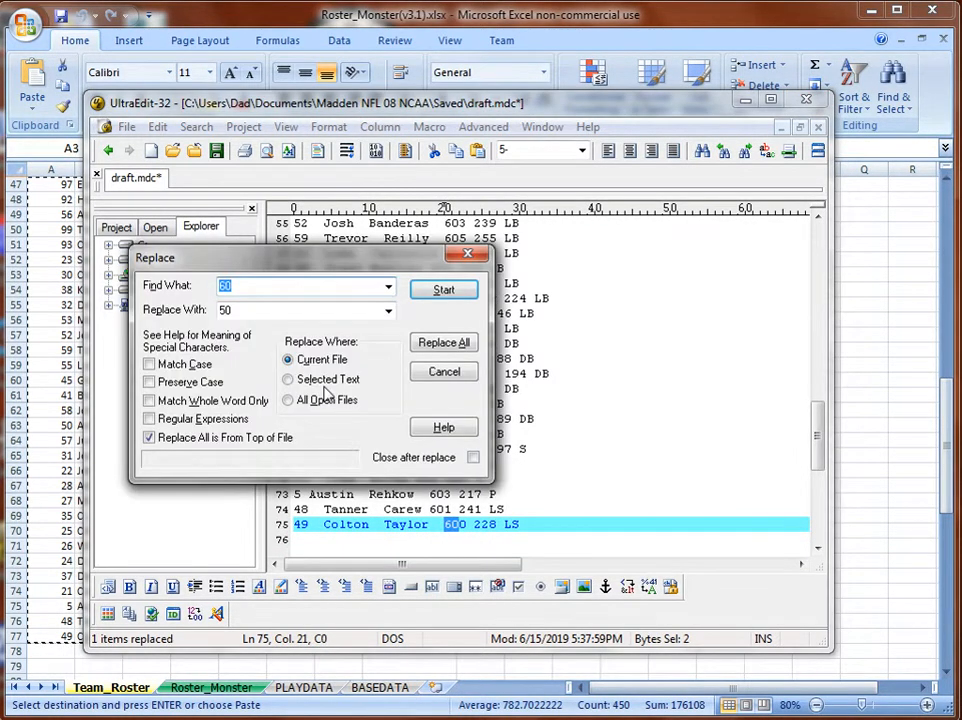
left_click(229, 311)
type("6")
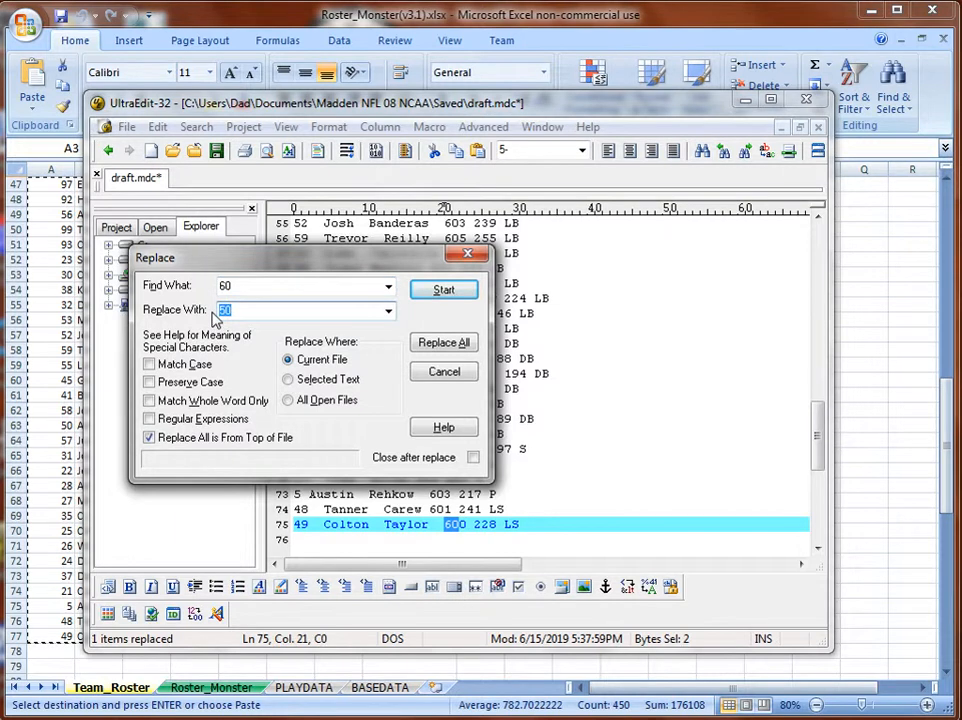
type("1")
left_click(444, 344)
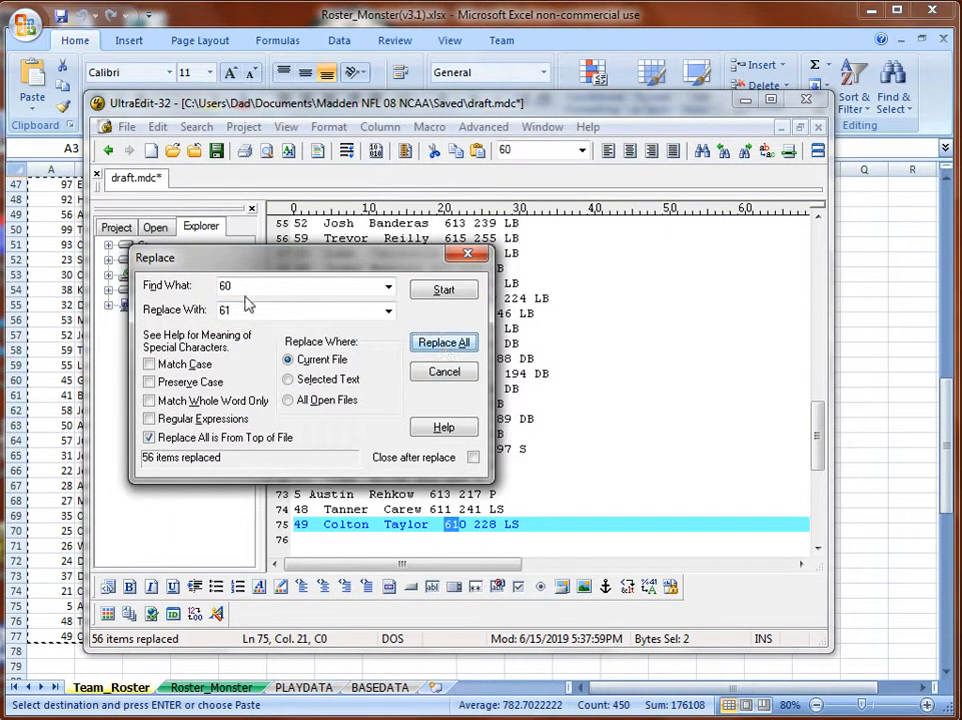
Test replacing every 50 in the file with 5-.
left_click_drag(236, 287, 210, 291)
key("BackSpace")
type("50")
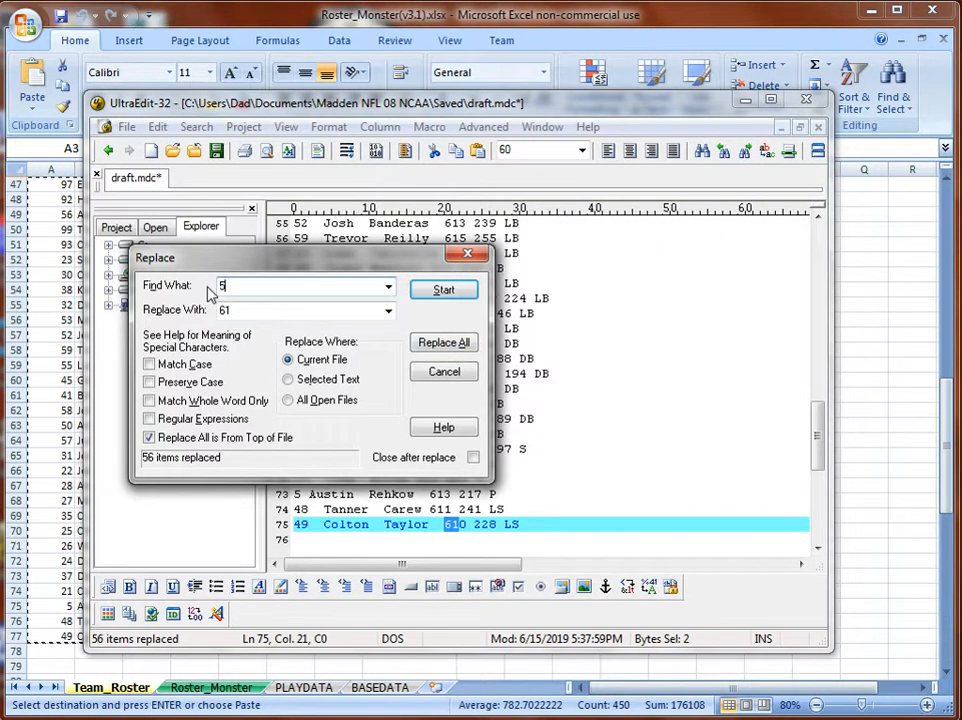
double_click(224, 311)
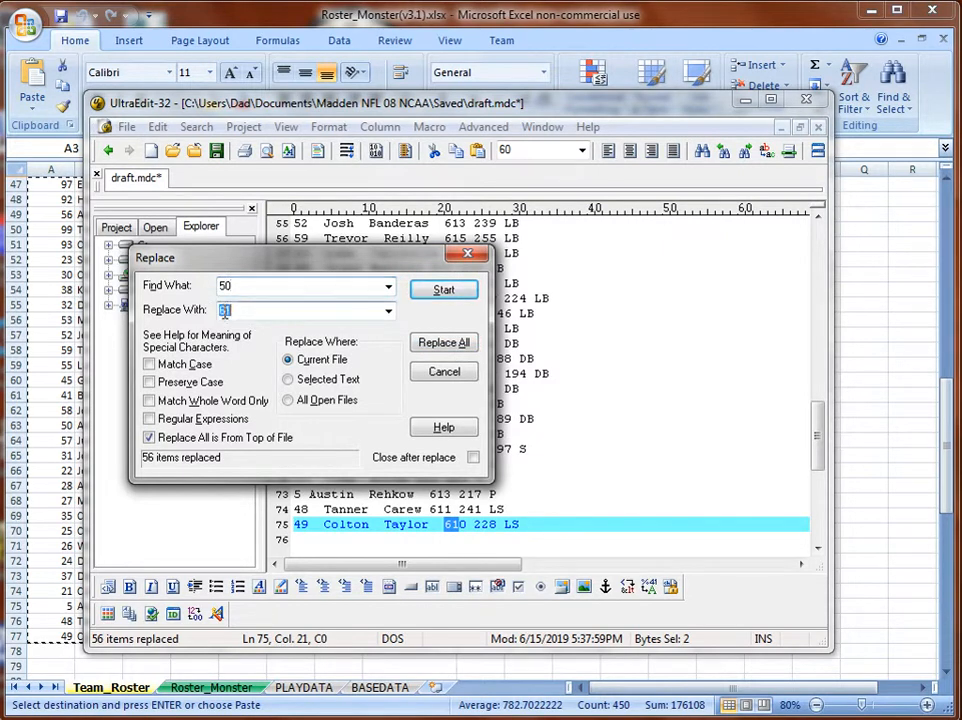
key("BackSpace")
type("51")
key("BackSpace")
type("-")
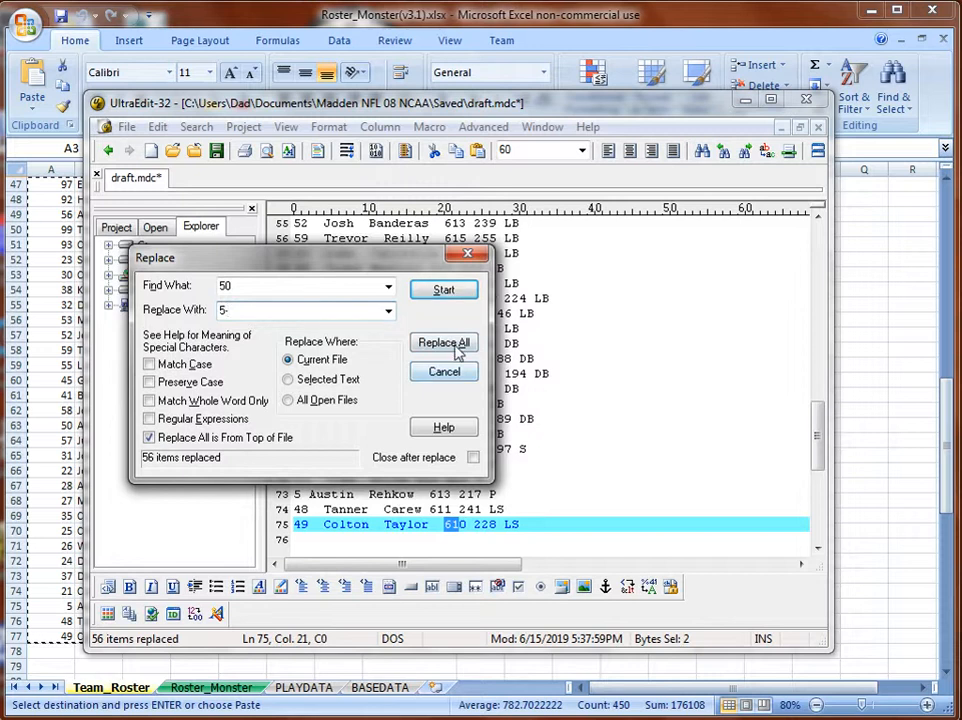
left_click(458, 350)
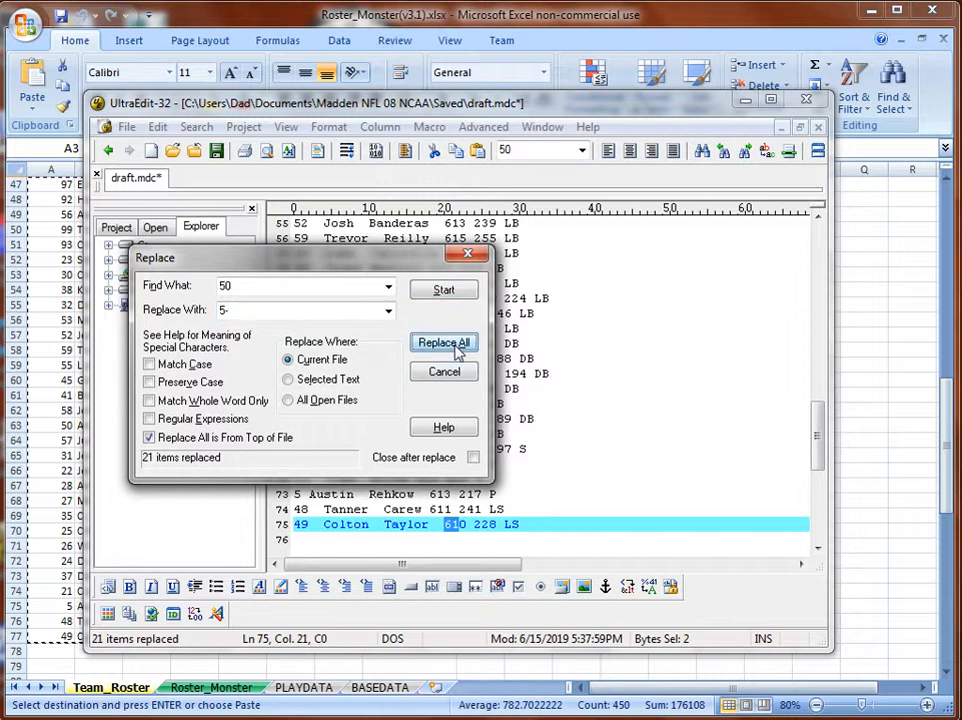
Undo the test edits and paste the roster over the three sample lines again.
left_click(467, 254)
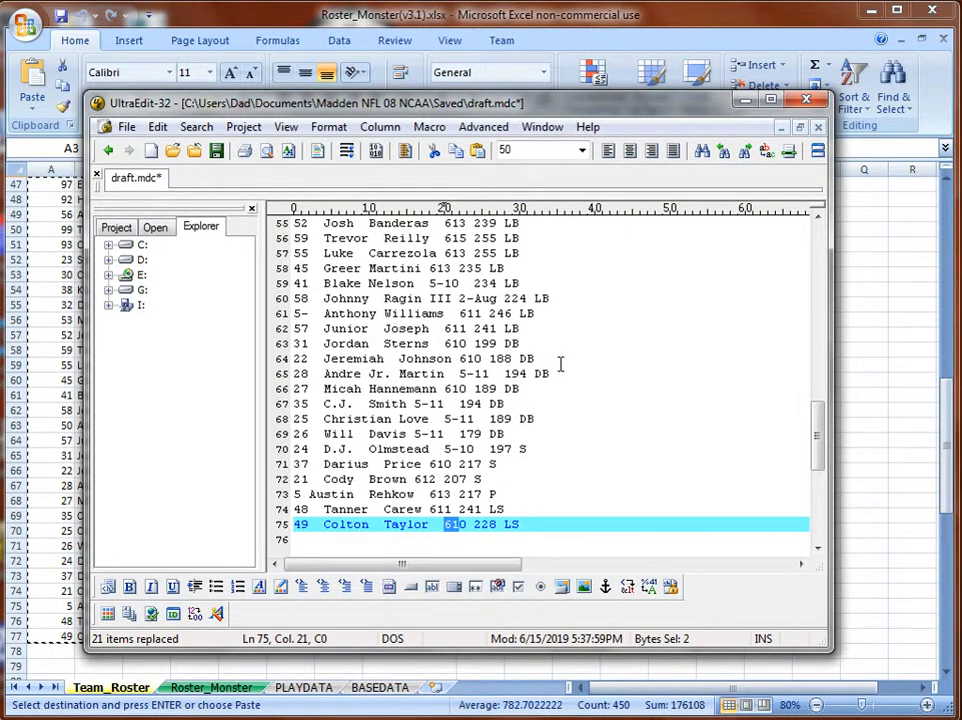
scroll(560, 364, "down", 3)
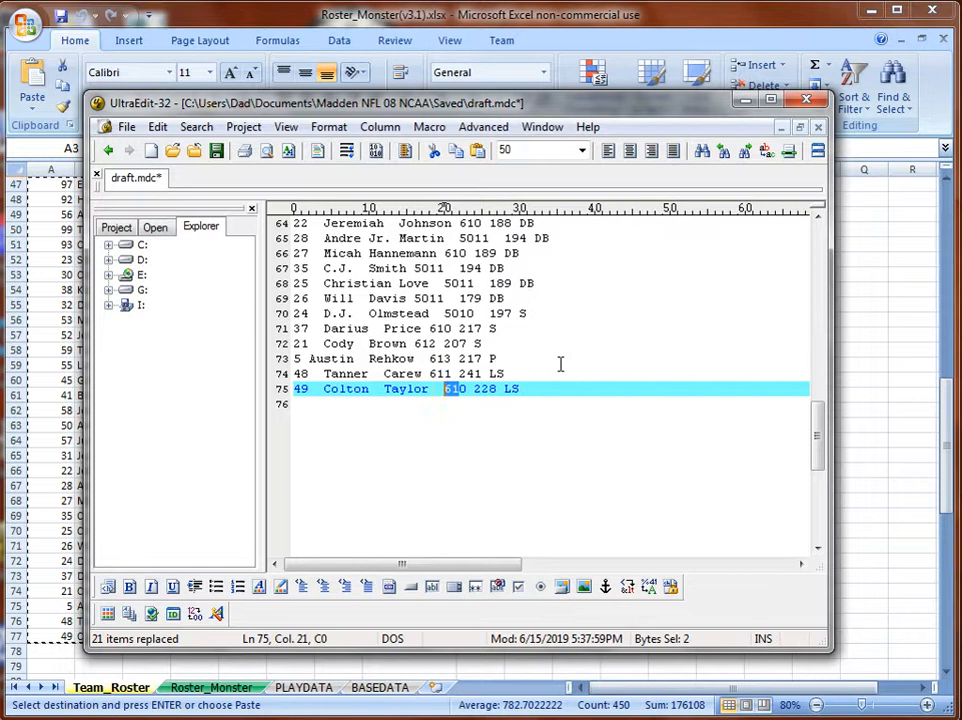
key("ctrl+z")
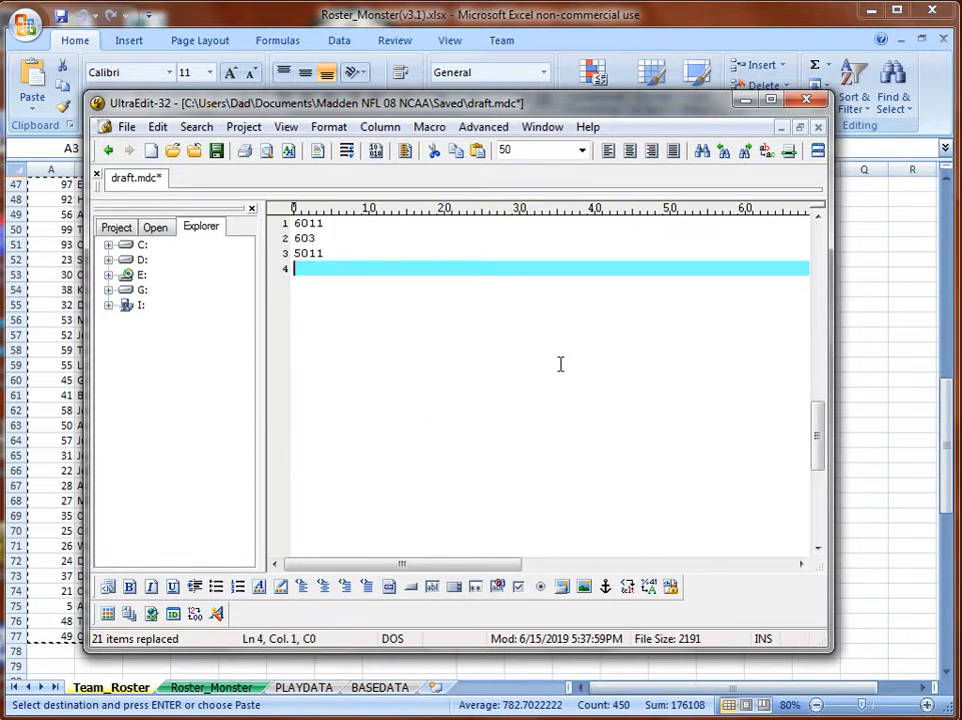
left_click(368, 14)
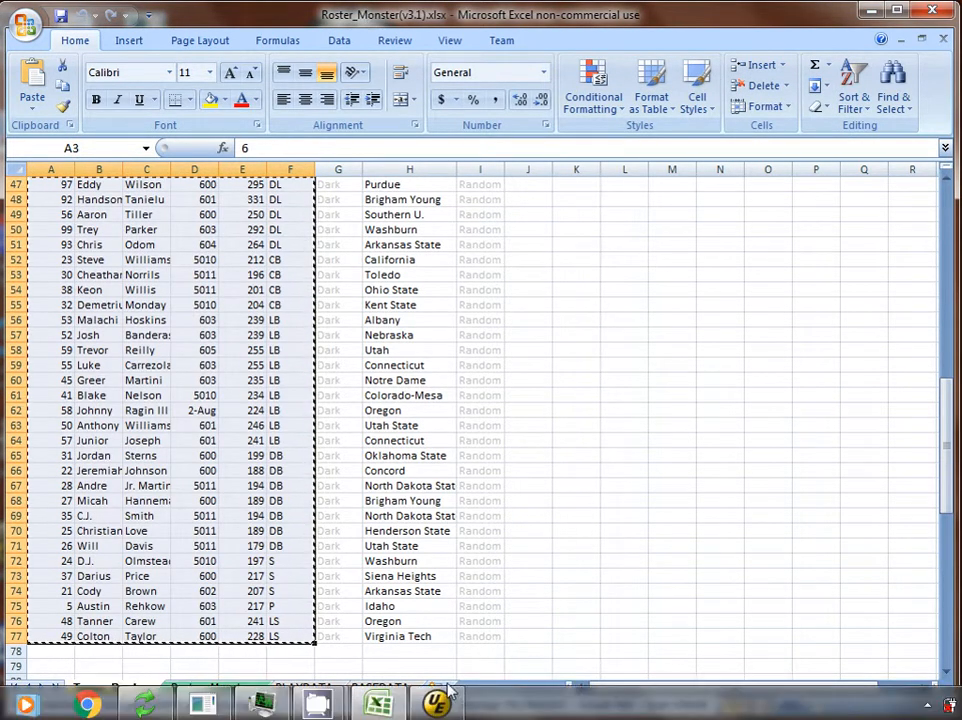
left_click(437, 704)
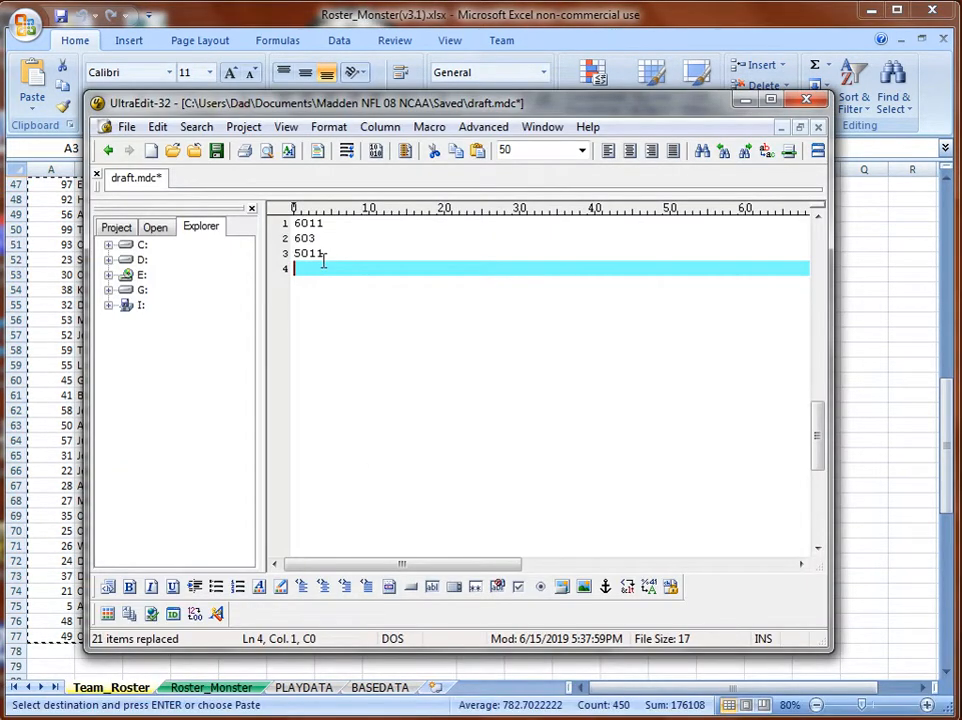
left_click_drag(323, 253, 277, 208)
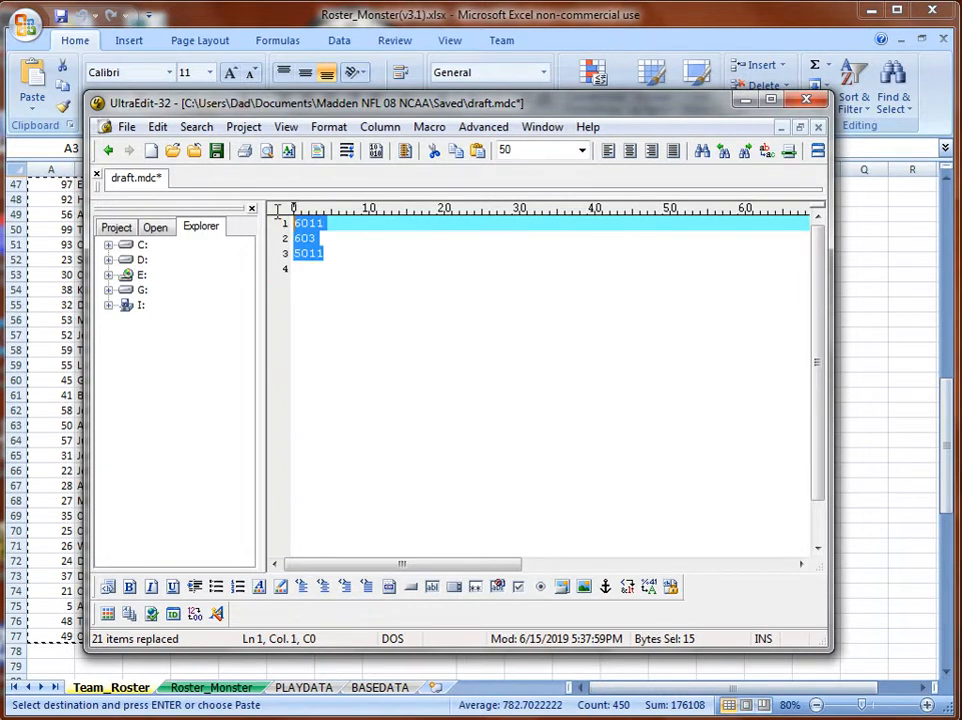
key("ctrl+v")
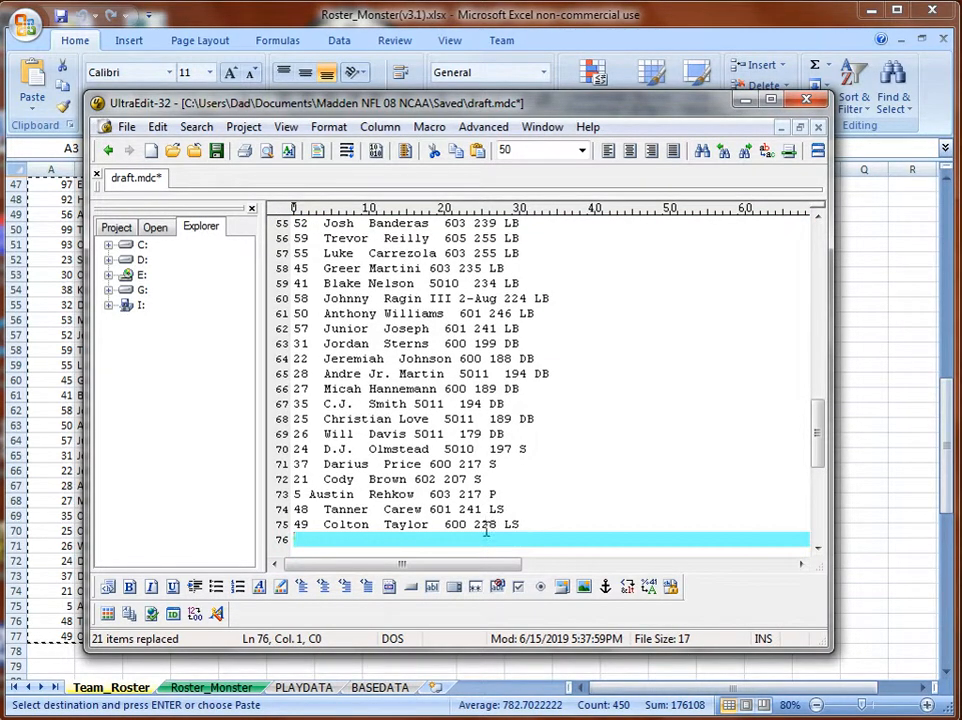
mouse_move(660, 718)
left_click_drag(458, 527, 443, 527)
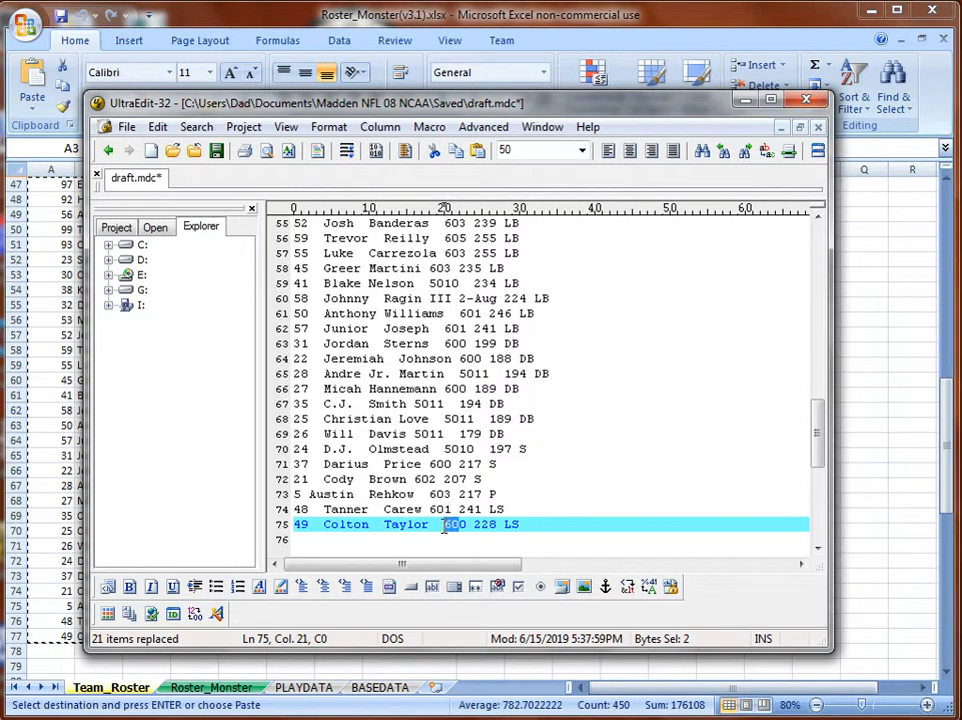
Replace every 60 in the roster with 6-.
key("ctrl+r")
left_click(240, 311)
type("6-")
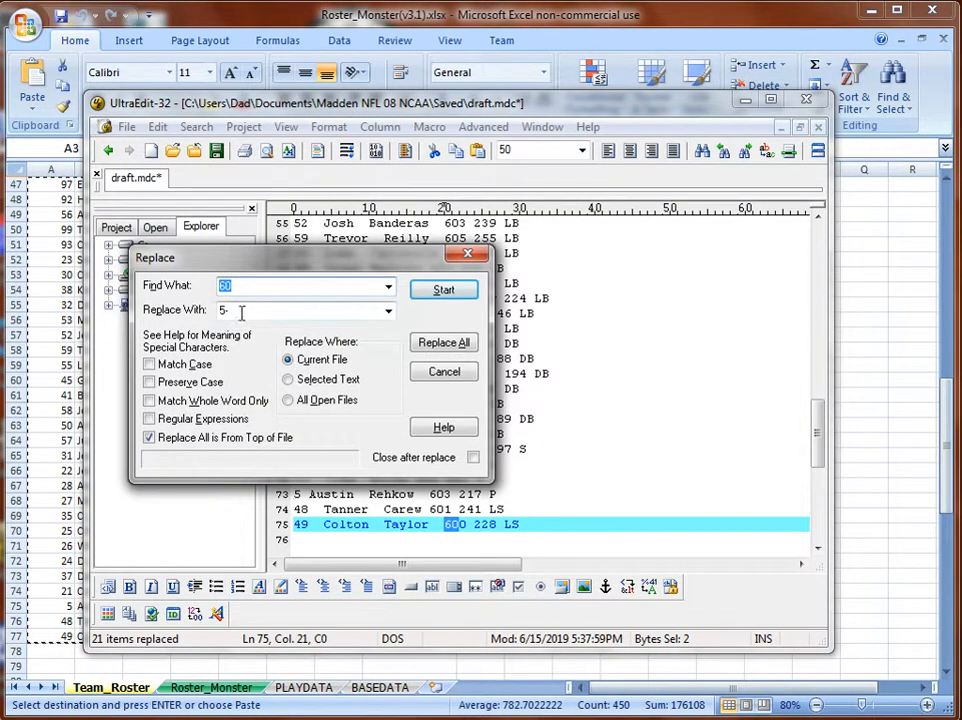
key("BackSpace")
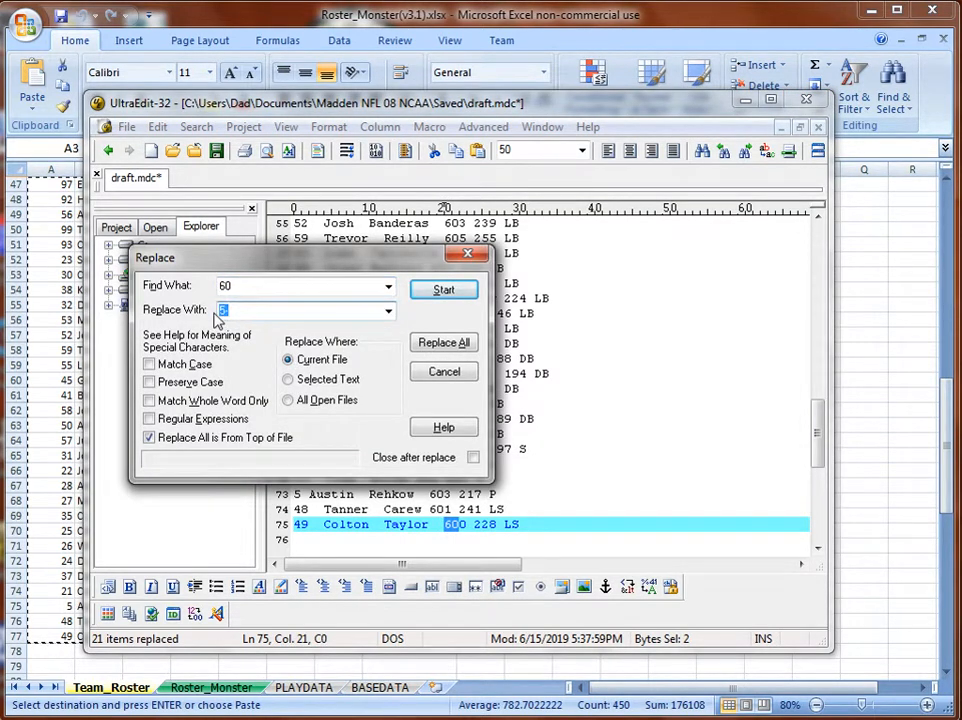
type("-")
left_click(444, 343)
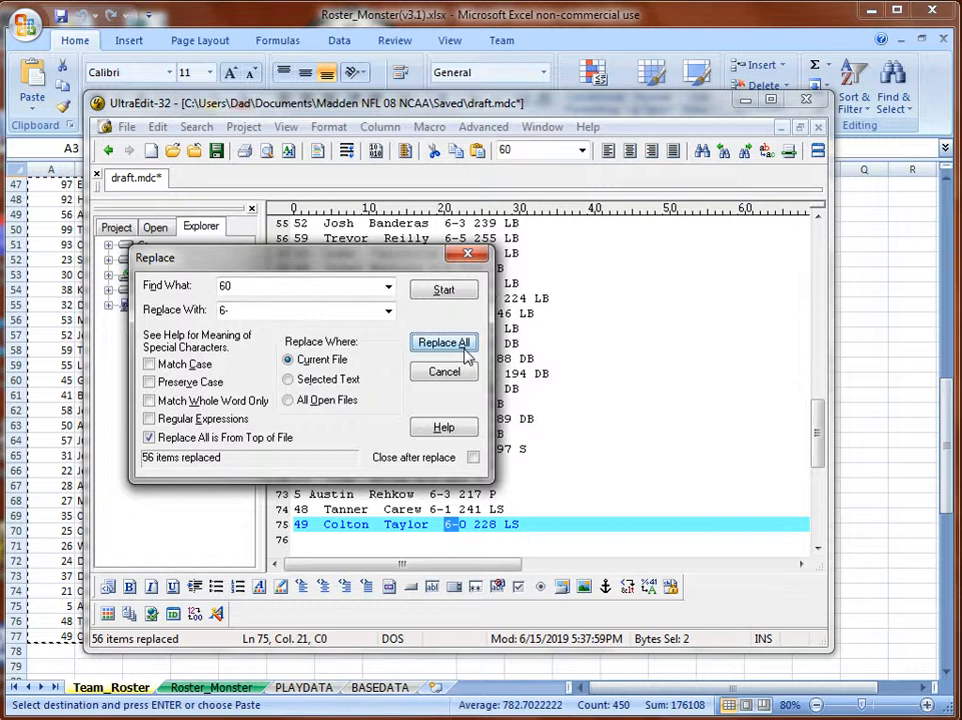
Replace every 50 with 5-, then scroll back to the top of the file.
double_click(222, 287)
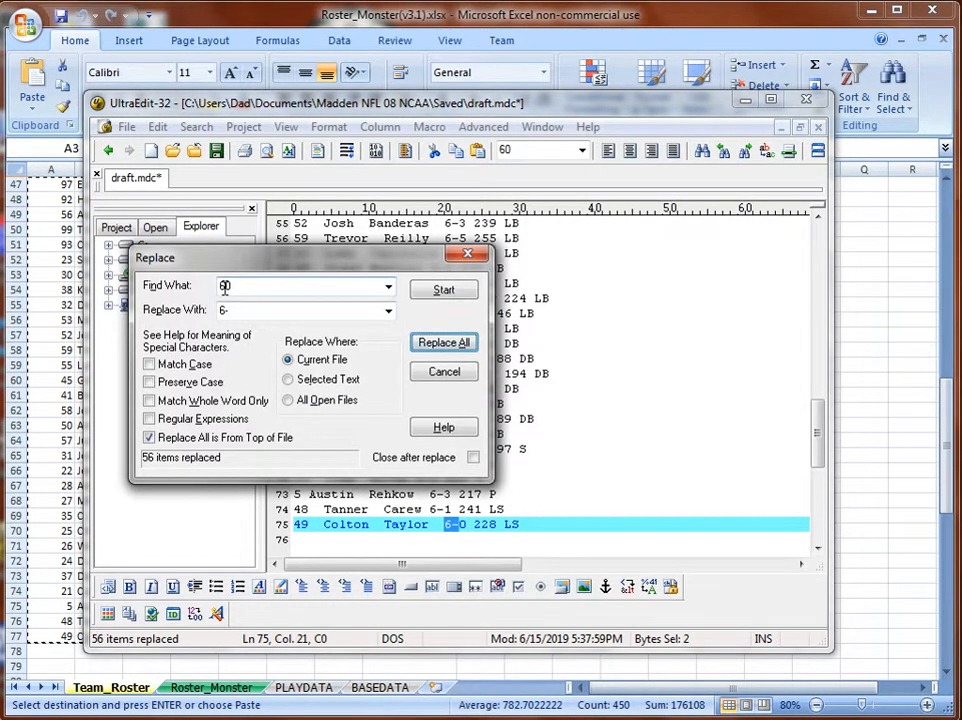
type("50")
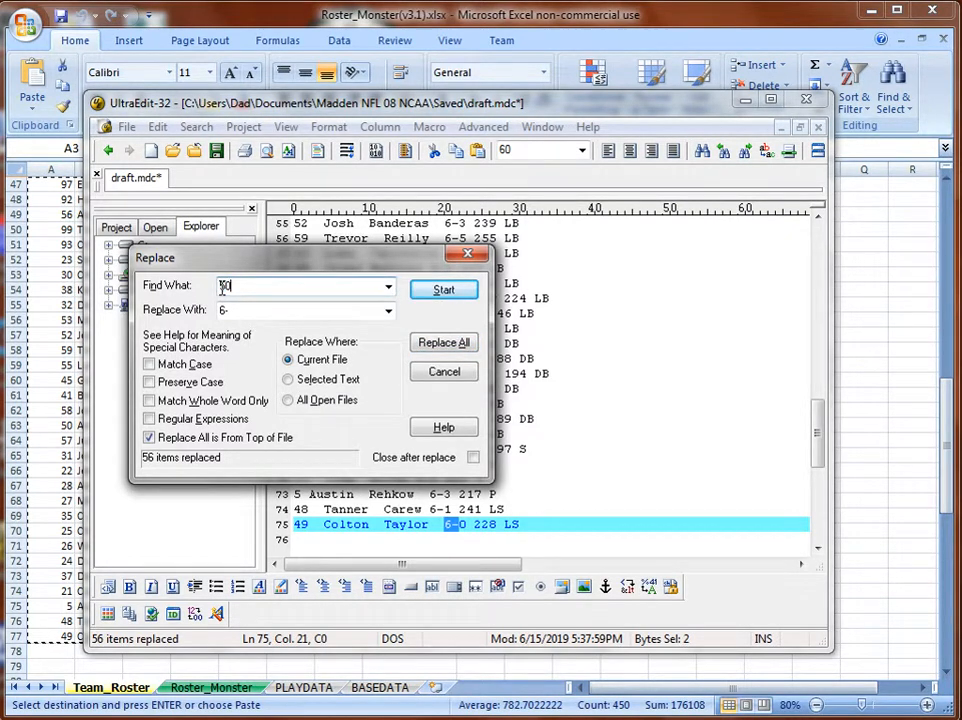
double_click(221, 311)
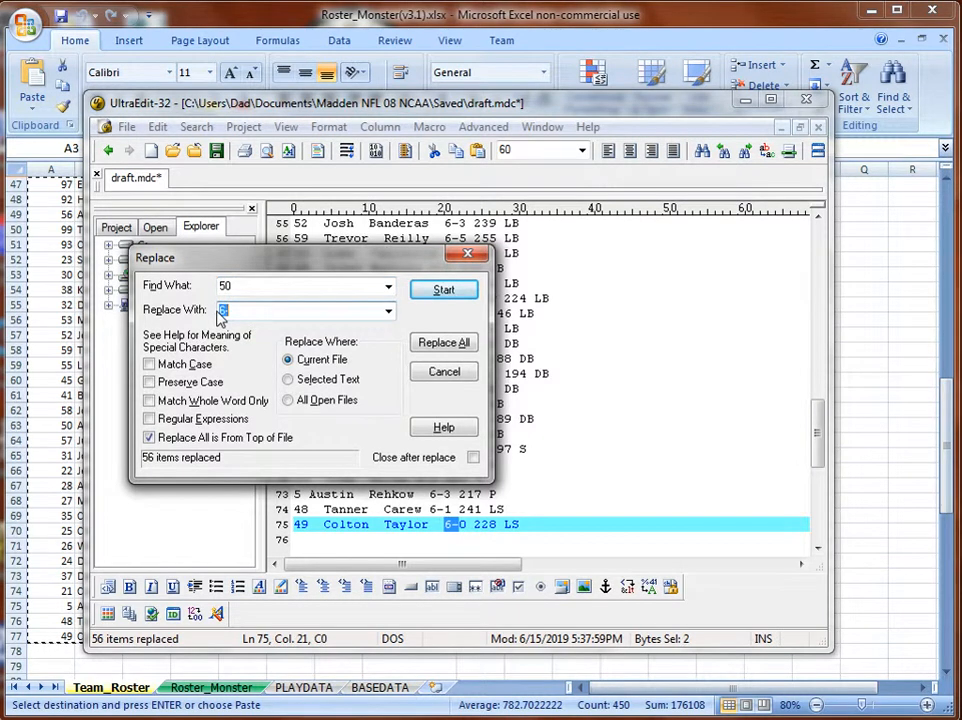
type("5-")
left_click(455, 343)
left_click(472, 256)
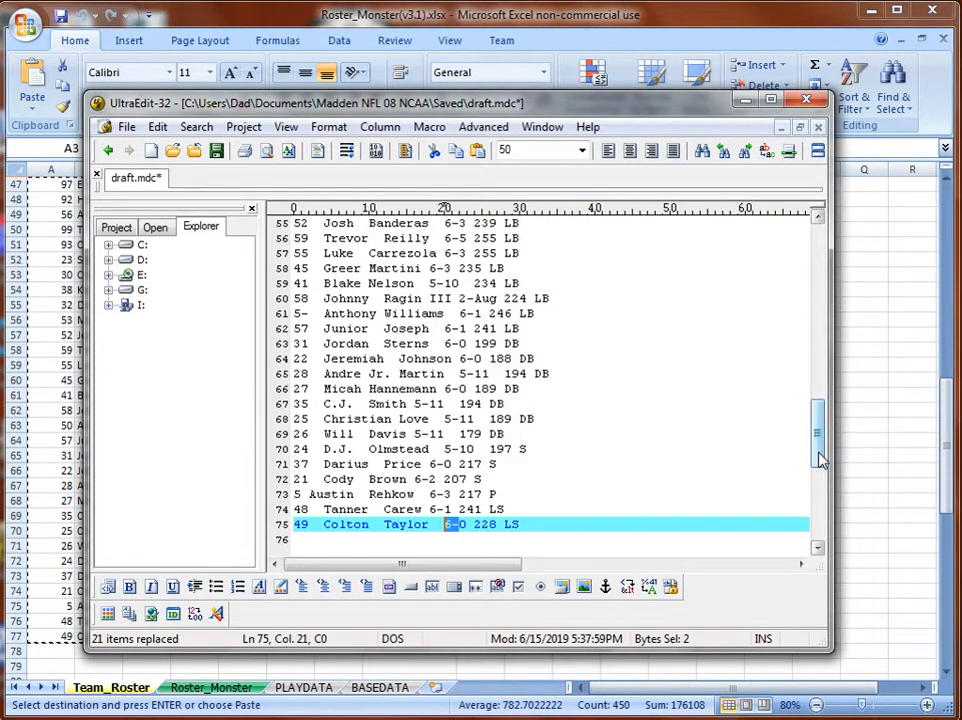
left_click_drag(816, 451, 820, 235)
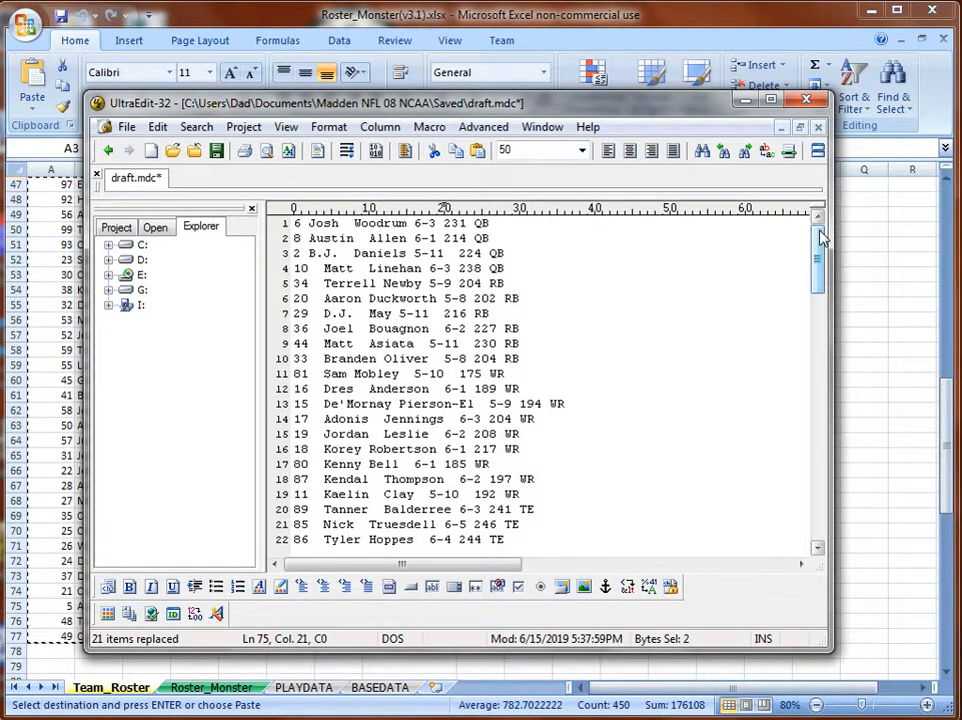
Change every 6- height prefix back to 60.
left_click_drag(430, 224, 418, 226)
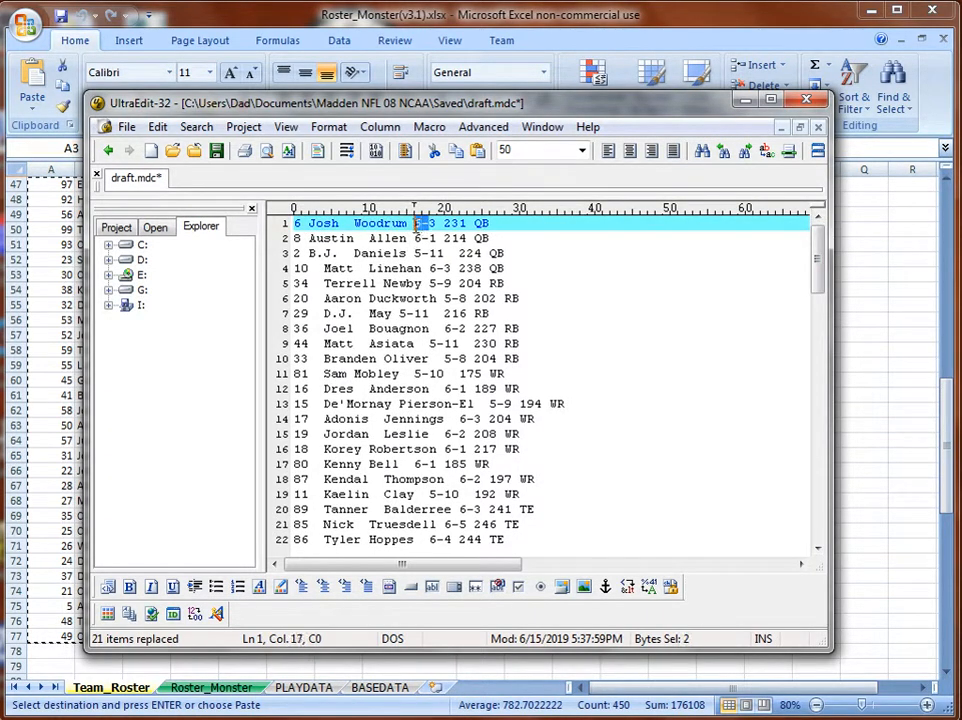
key("ctrl+r")
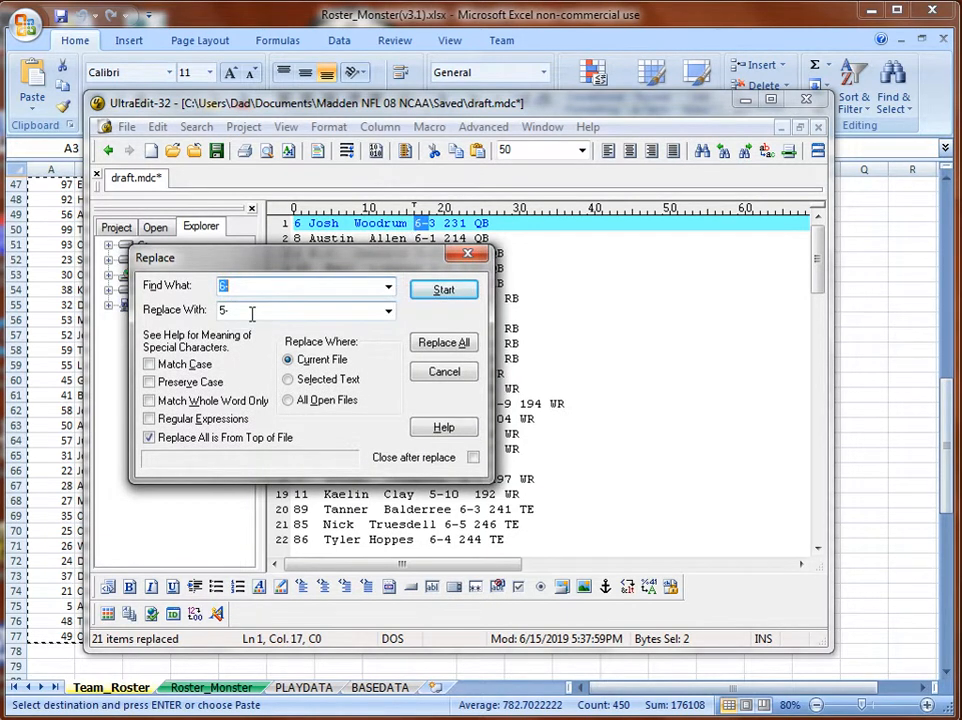
key("Tab")
type("60")
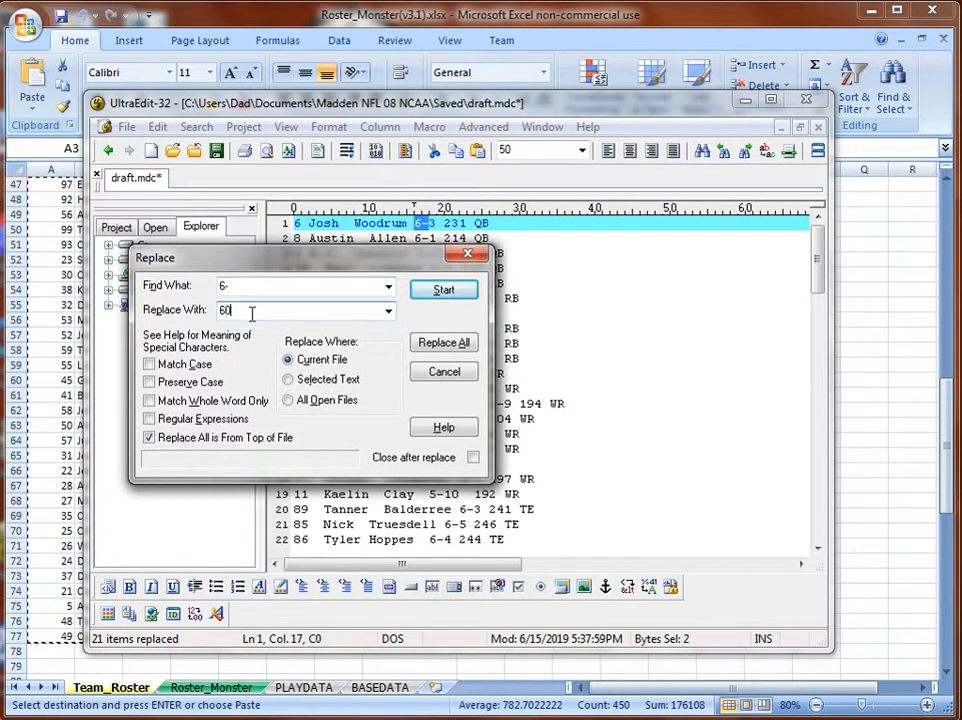
left_click(442, 344)
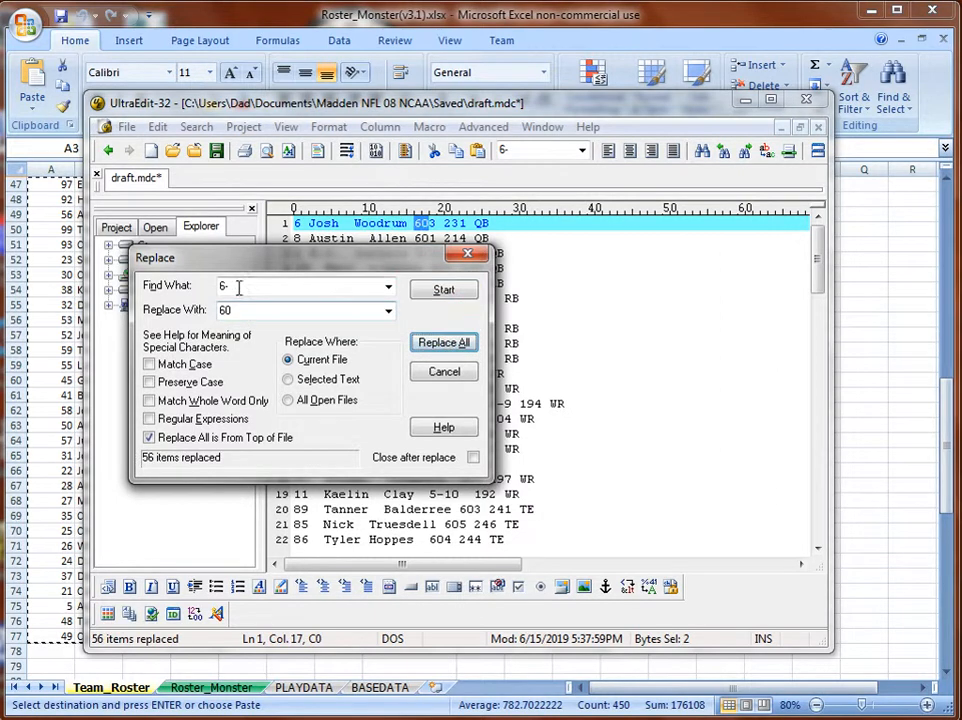
Change every 5- height prefix back to 50 and copy the whole roster text.
left_click_drag(236, 286, 217, 289)
type("5")
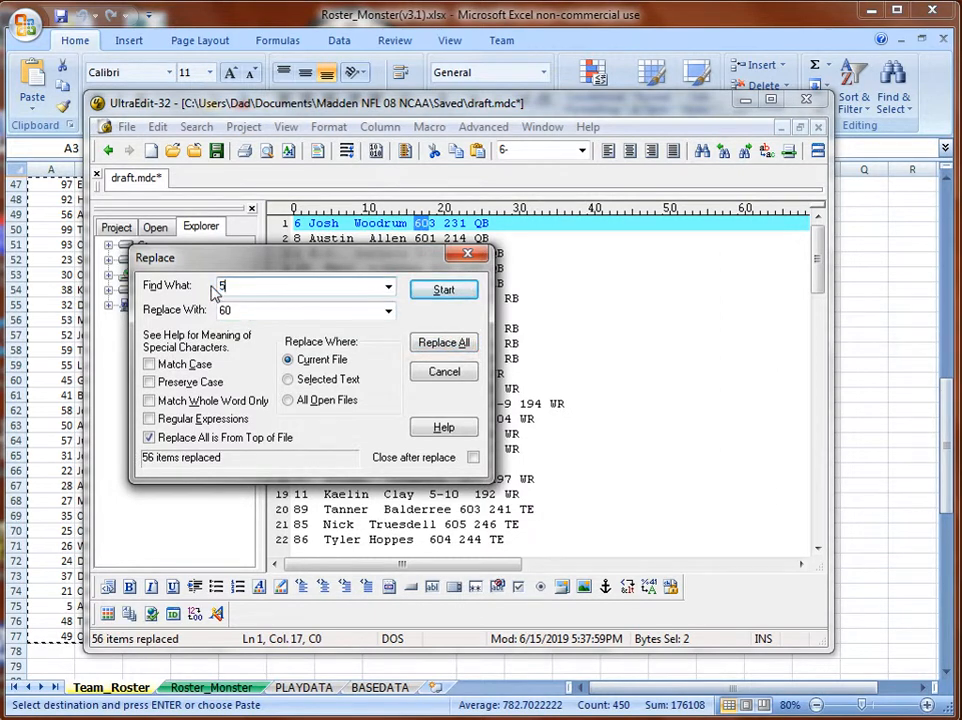
type("-")
double_click(256, 314)
type("50")
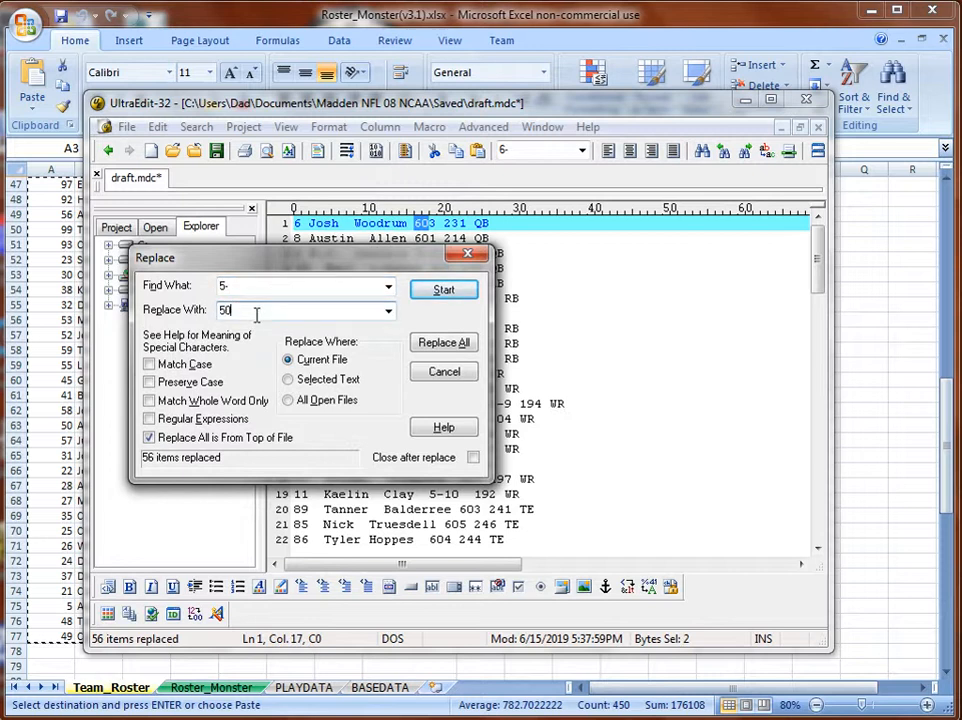
left_click(444, 343)
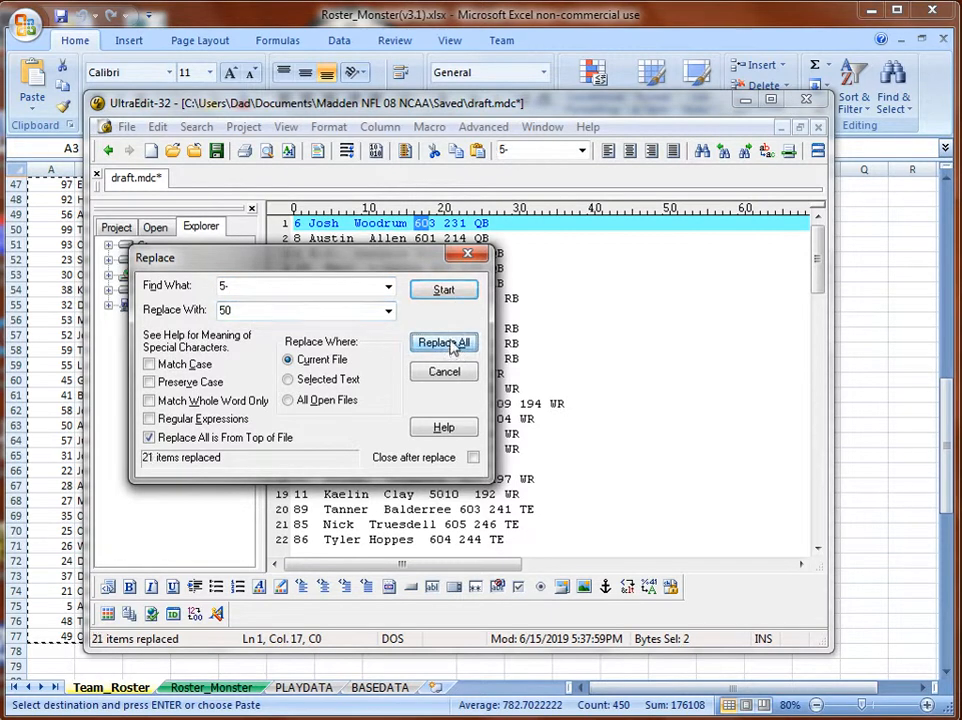
left_click(467, 255)
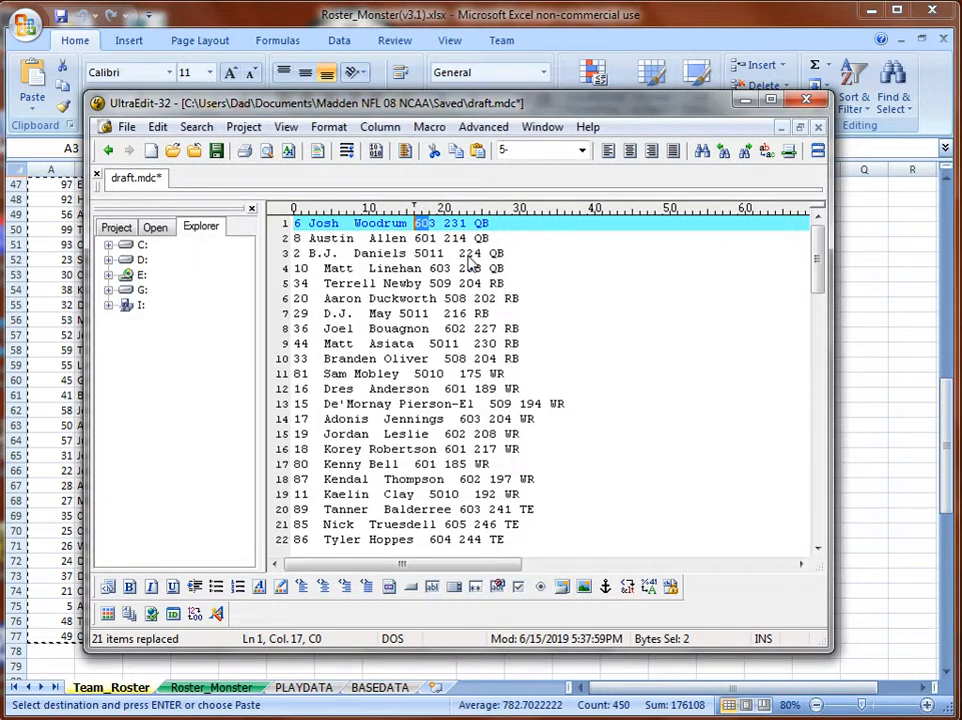
key("ctrl+a")
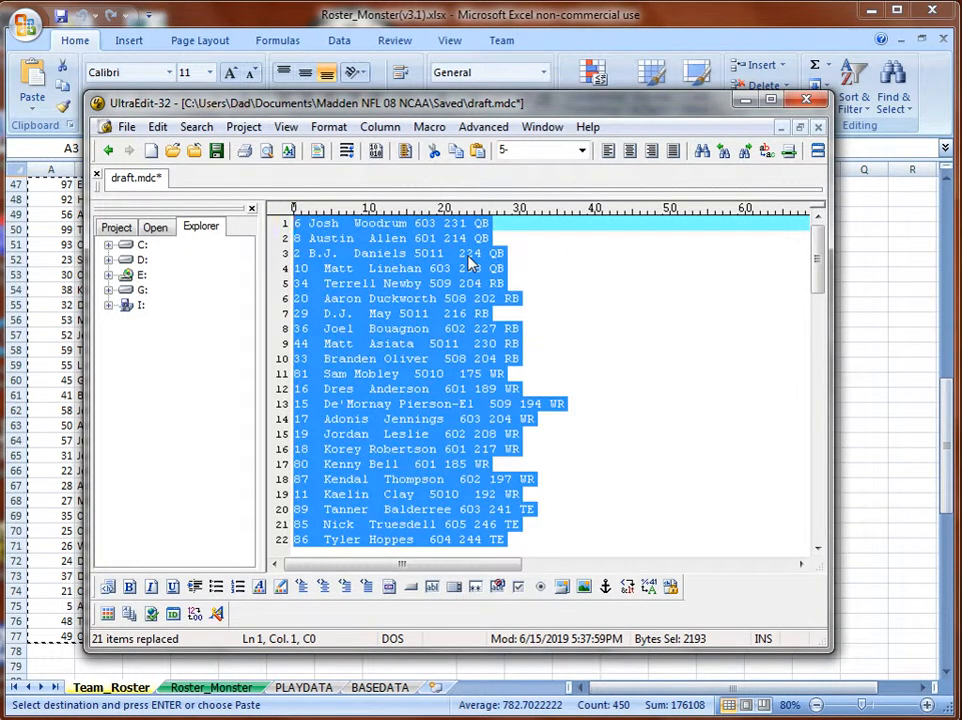
key("ctrl+c")
Clear the old rows in A3:F77 and paste the draft roster starting at A3.
left_click(345, 17)
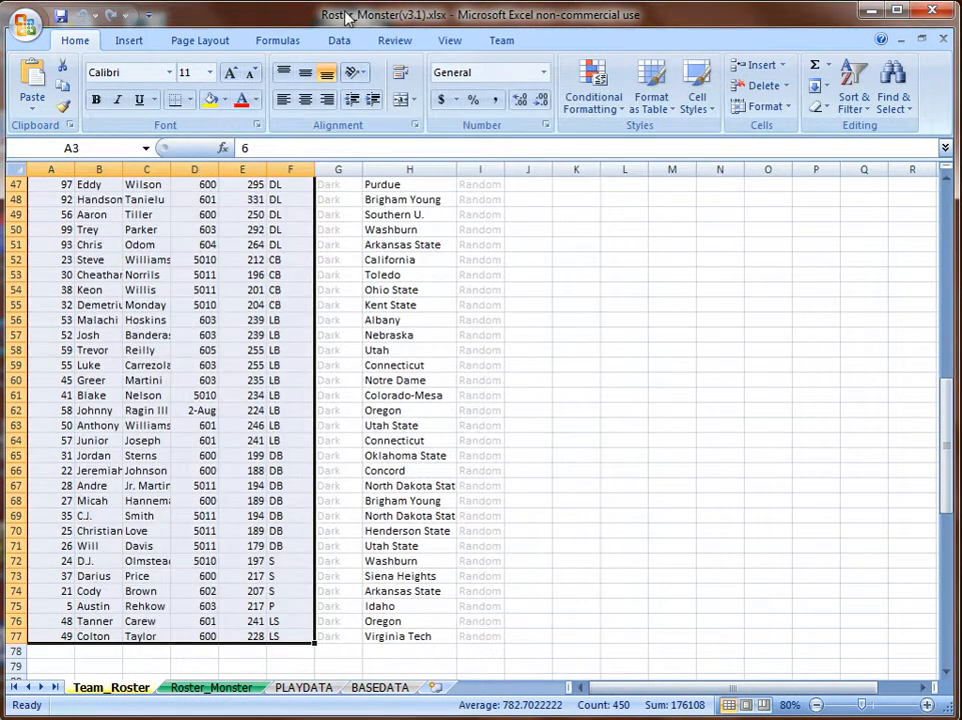
key("Delete")
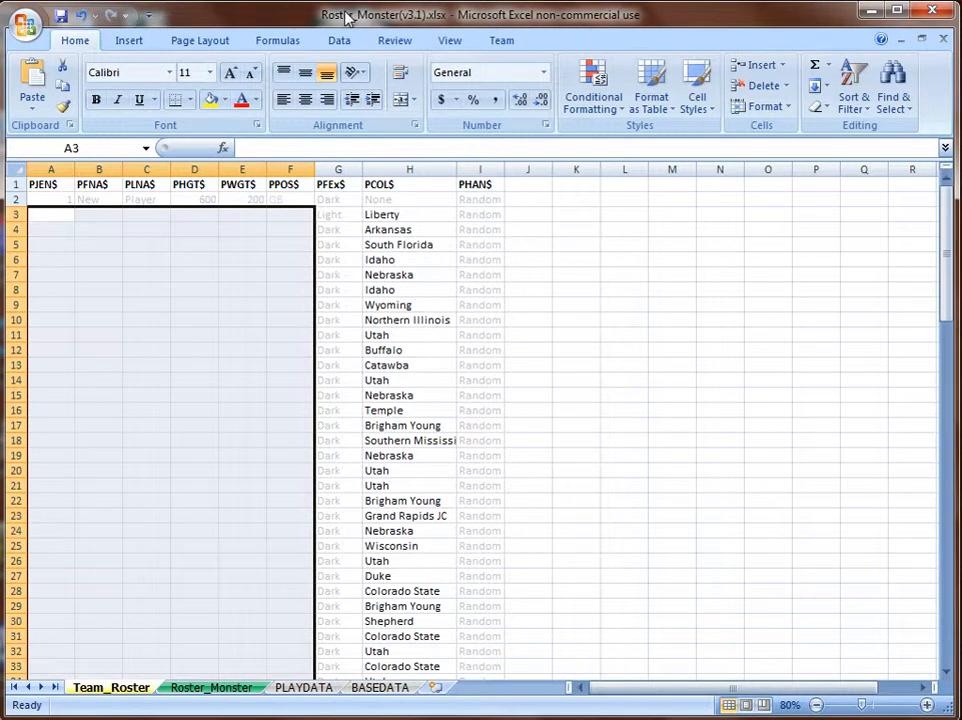
left_click(57, 214)
right_click(57, 214)
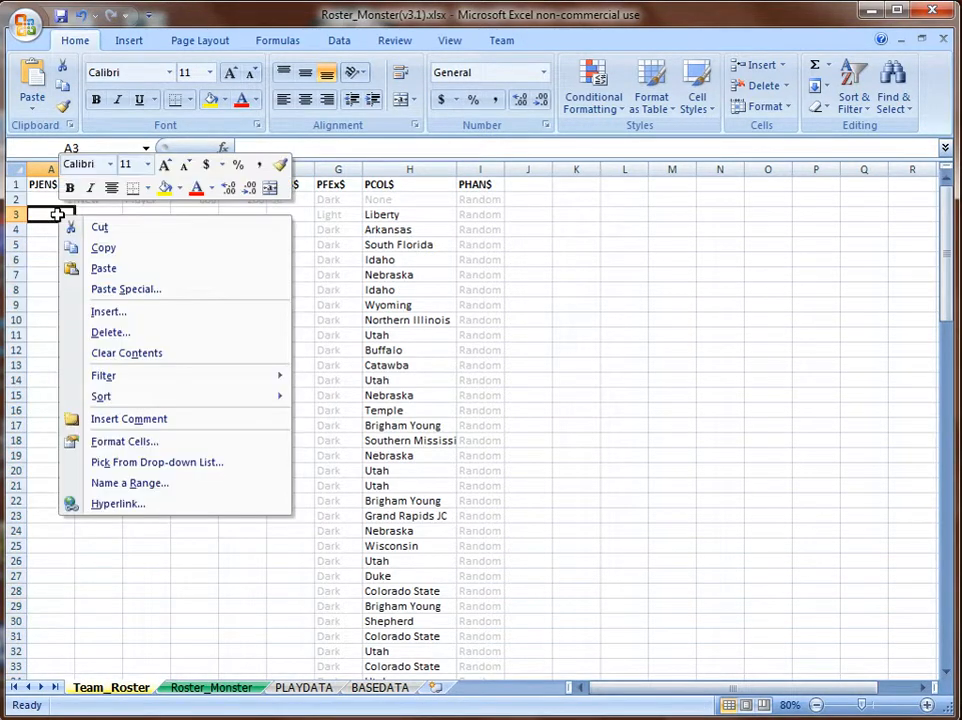
left_click(75, 266)
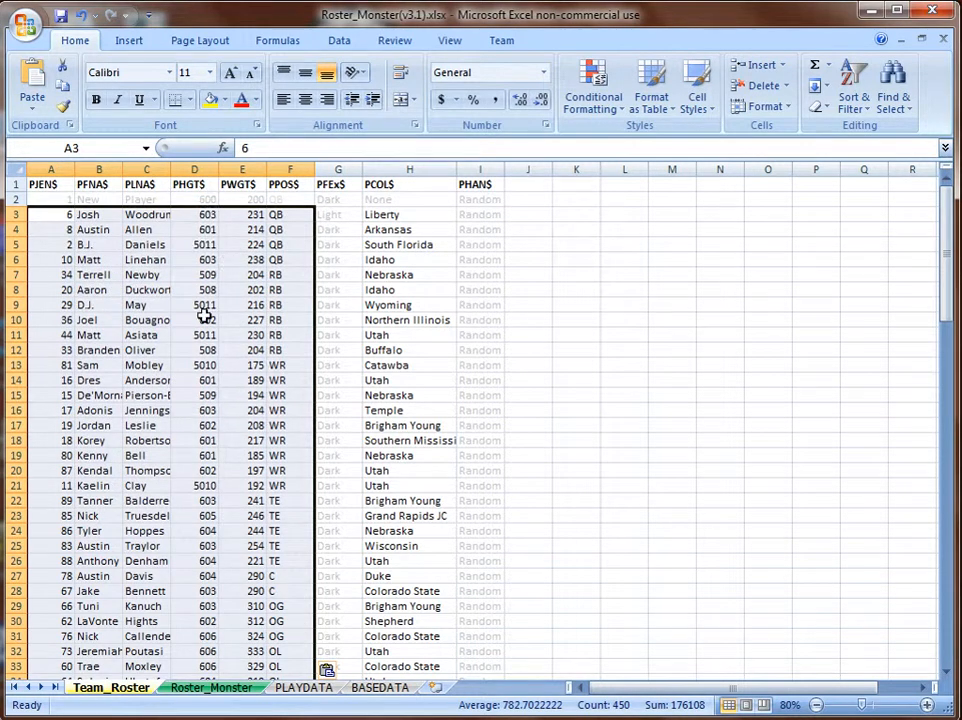
Check the pasted heights in column PHGT$, then return to cell A3.
left_click(204, 200)
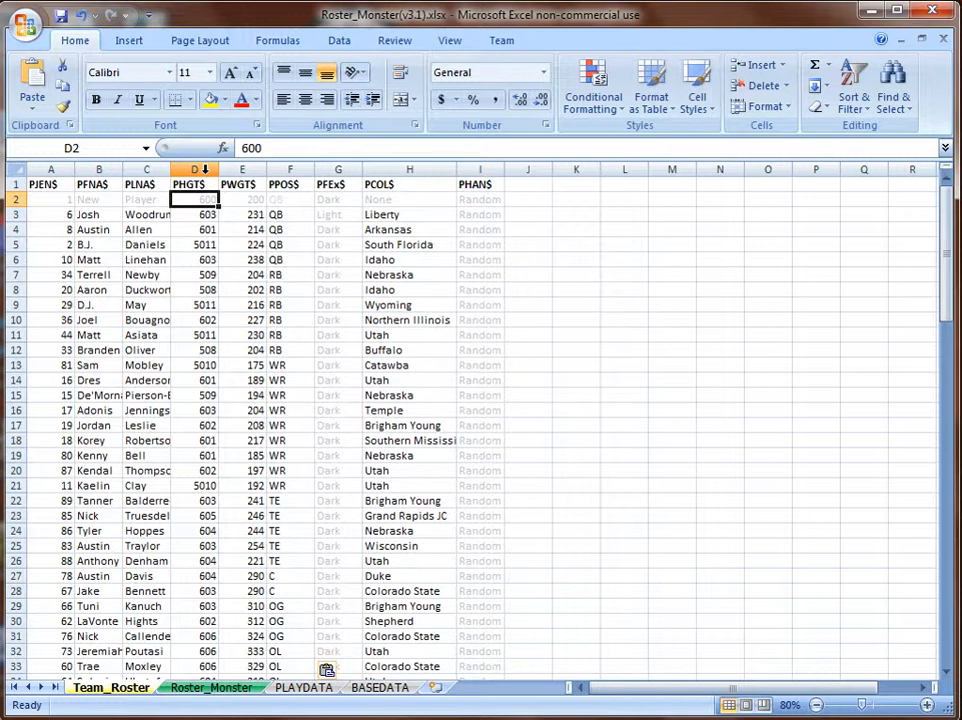
left_click(204, 171)
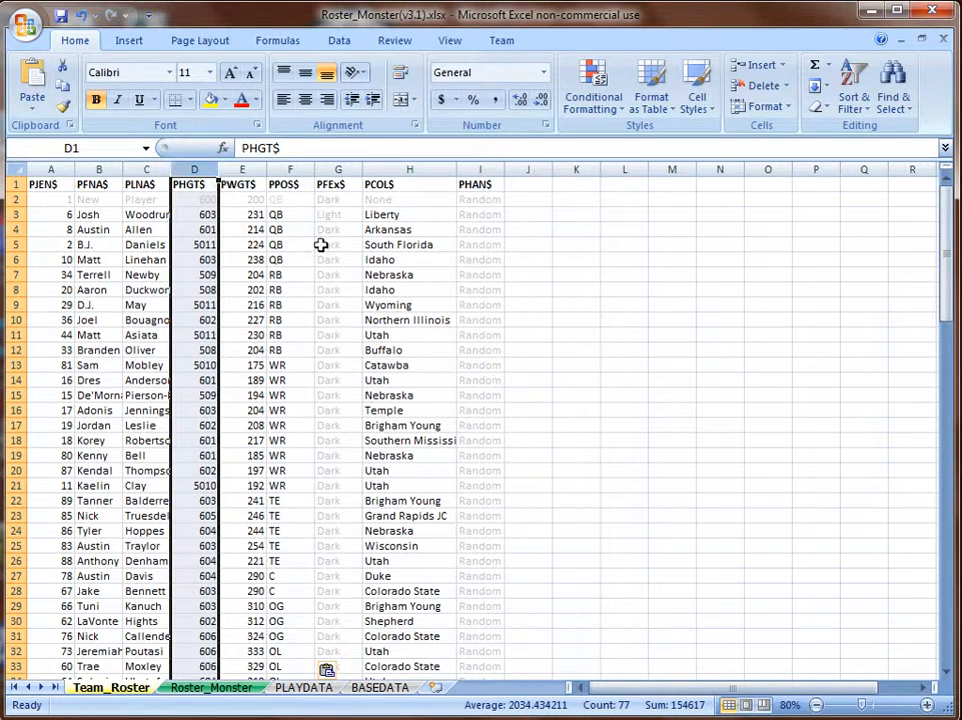
left_click(529, 184)
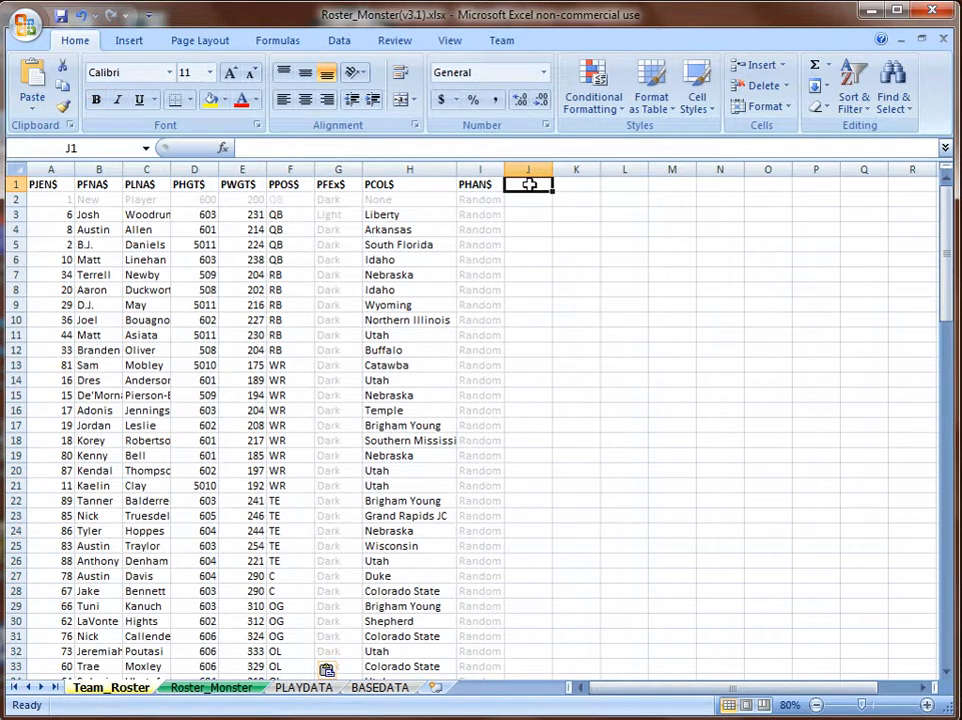
left_click(64, 216)
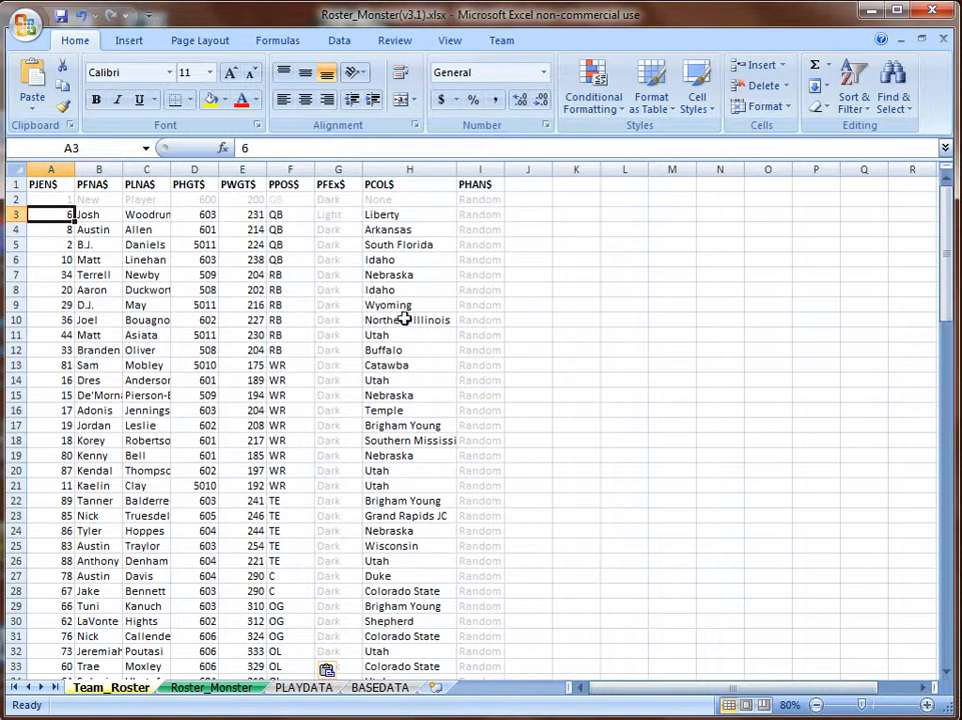
Add a blank Sheet1 worksheet after BASEDATA and return to the Team_Roster sheet.
left_click(434, 687)
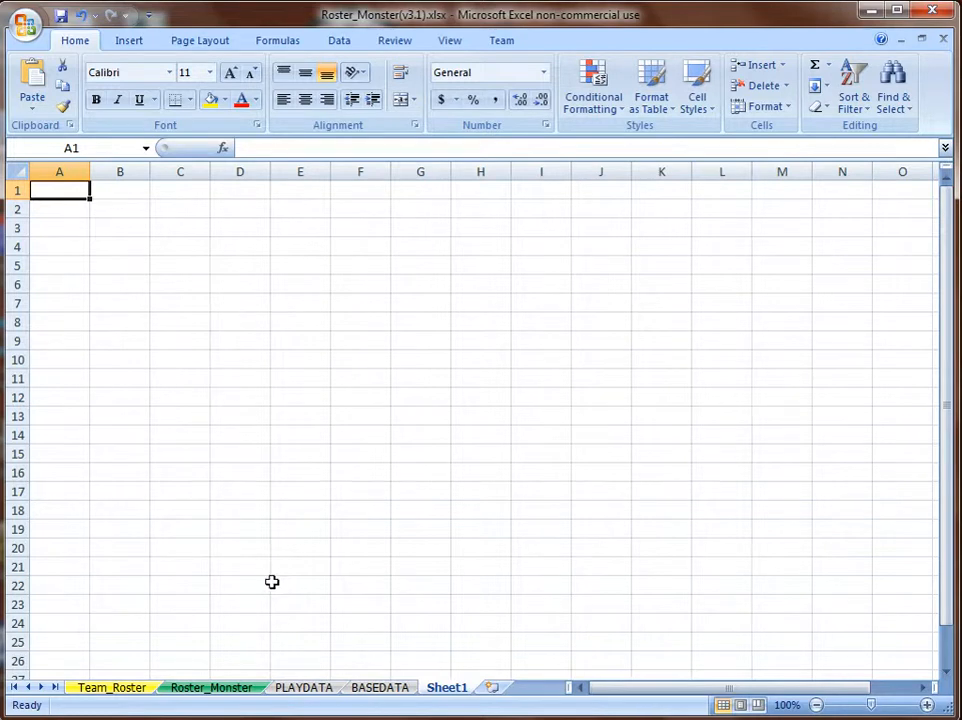
left_click(102, 688)
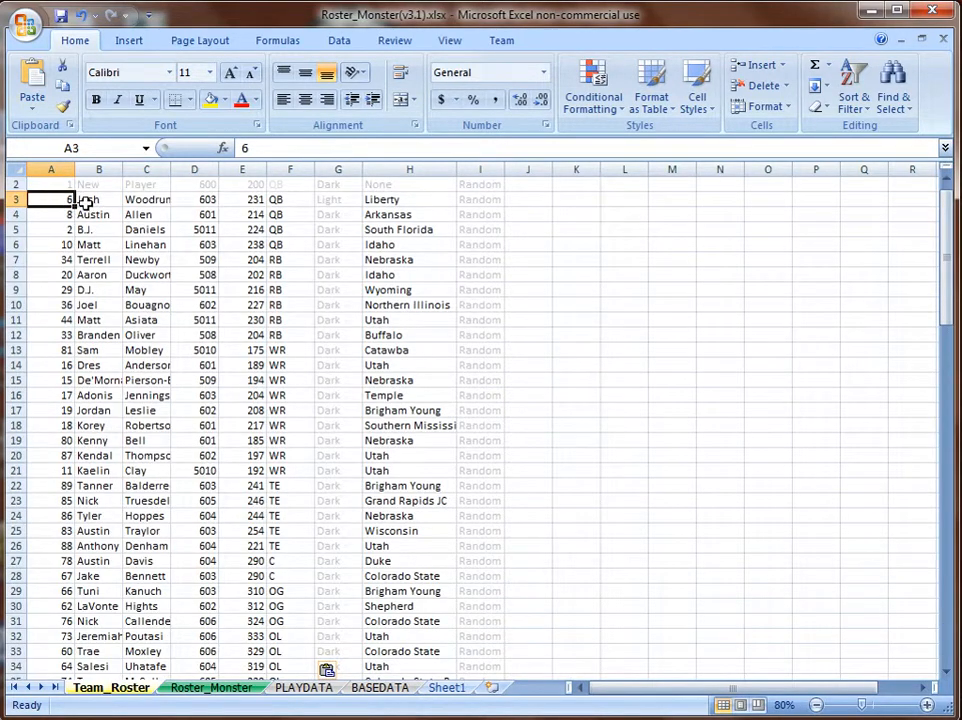
scroll(945, 265, "up", 1)
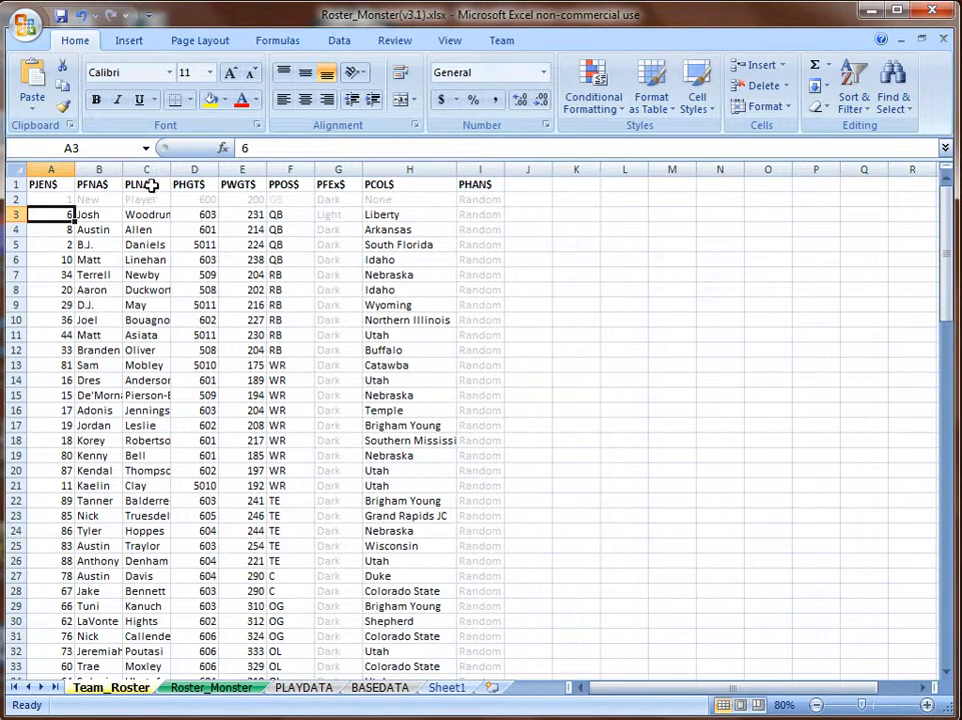
Review F2's allowed PPOS$ position codes without changing them, then select F3.
left_click(287, 199)
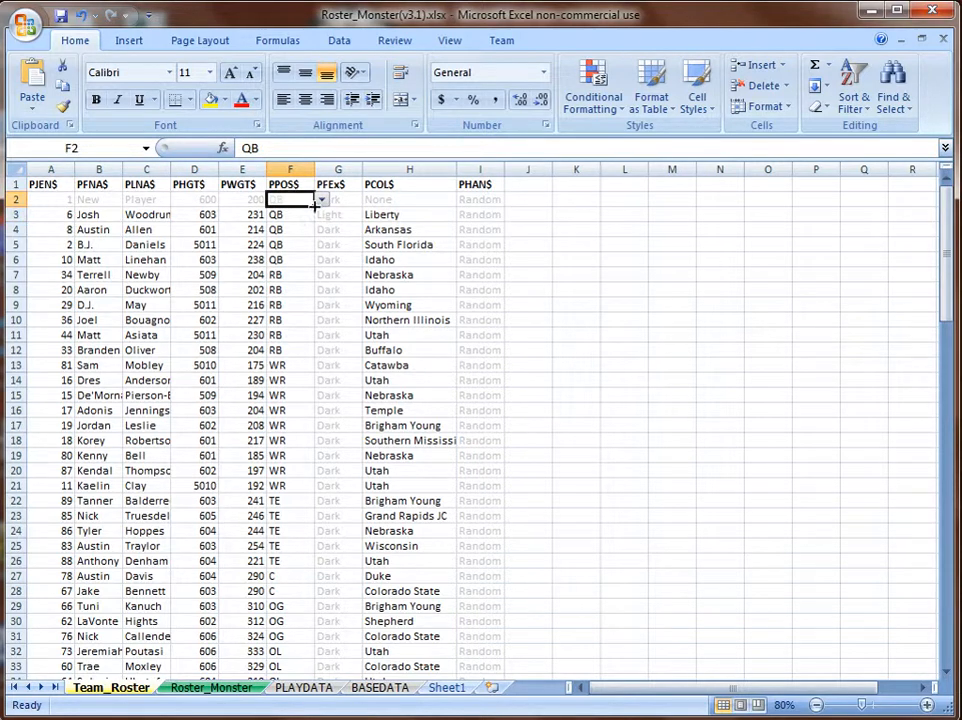
left_click(322, 201)
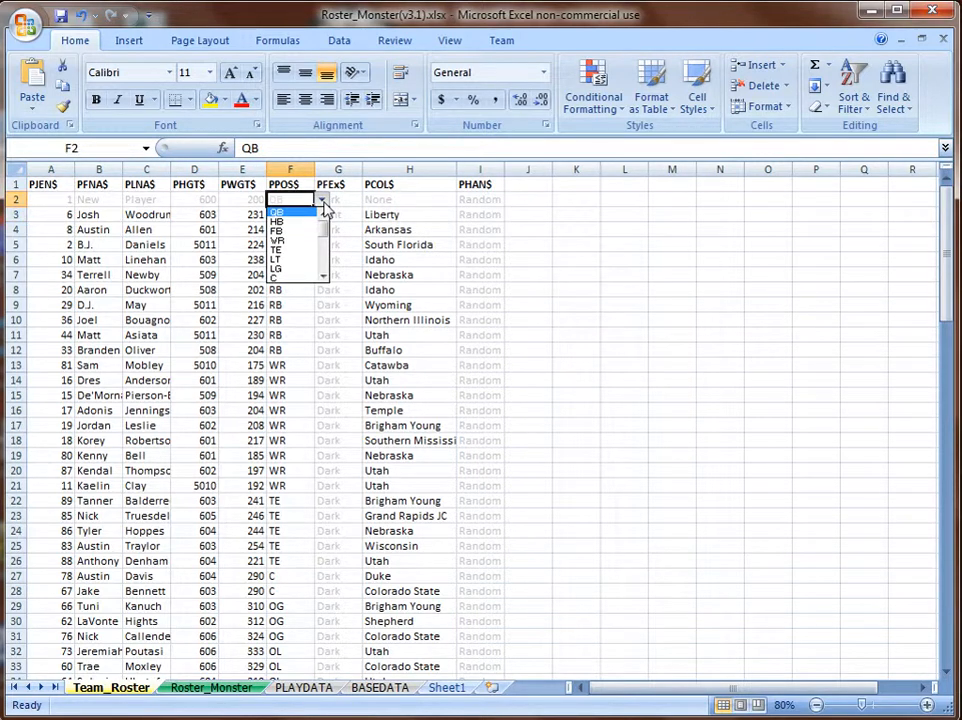
left_click(322, 201)
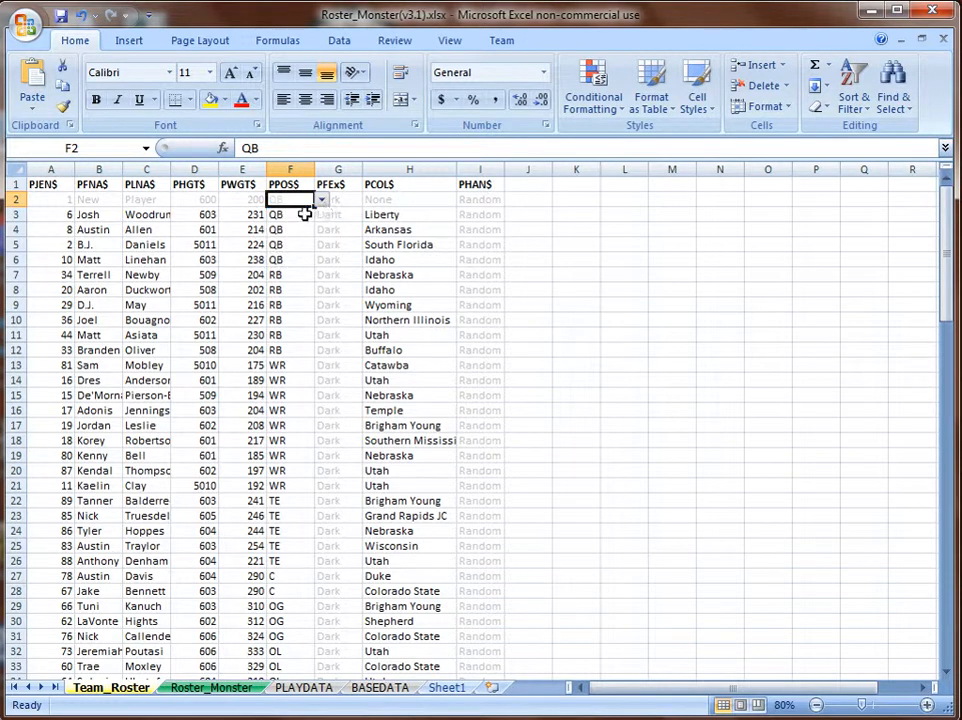
left_click(301, 214)
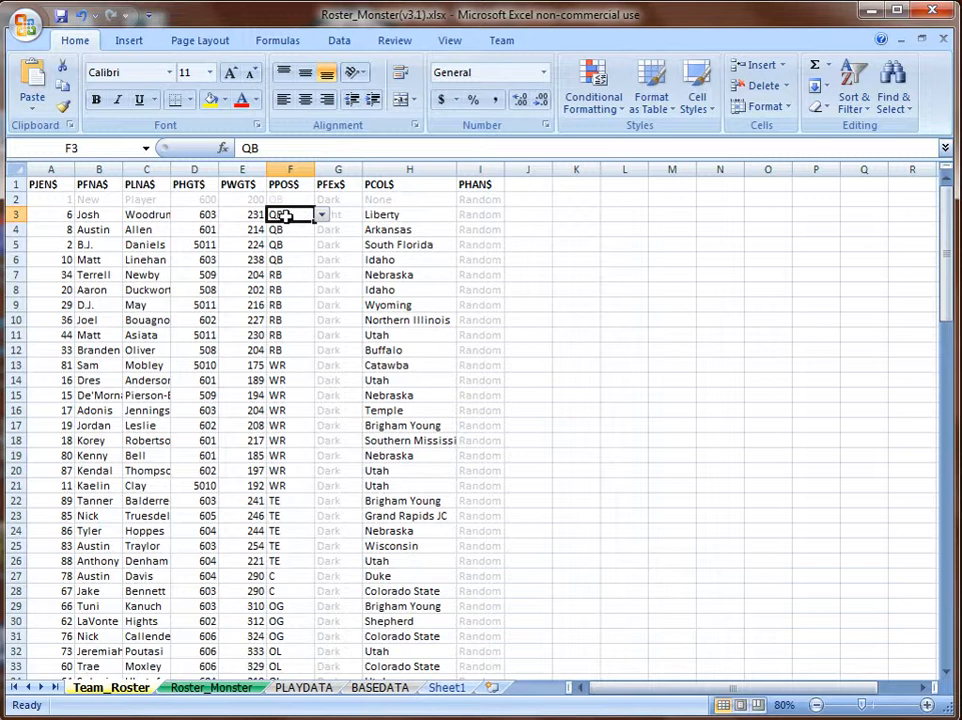
left_click(303, 688)
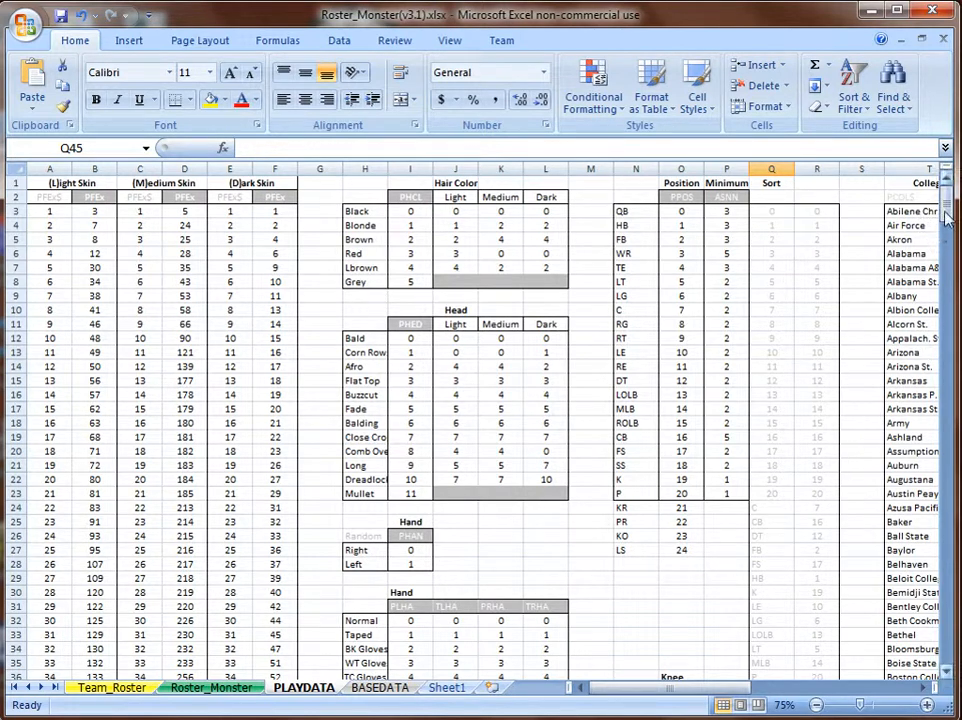
left_click_drag(946, 200, 948, 238)
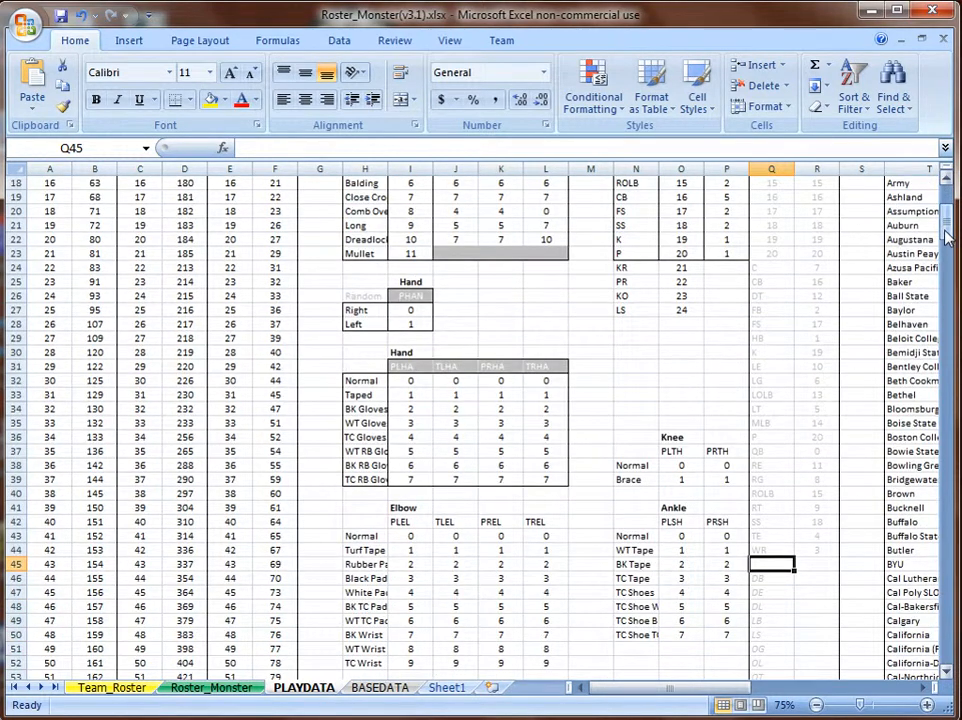
left_click(763, 269)
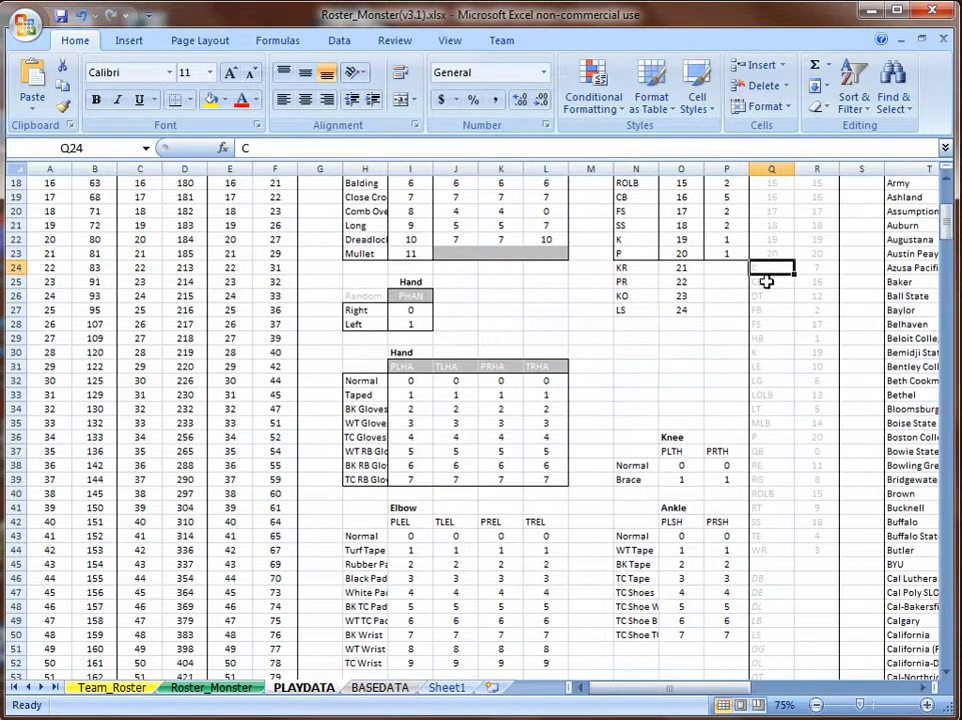
left_click(766, 282)
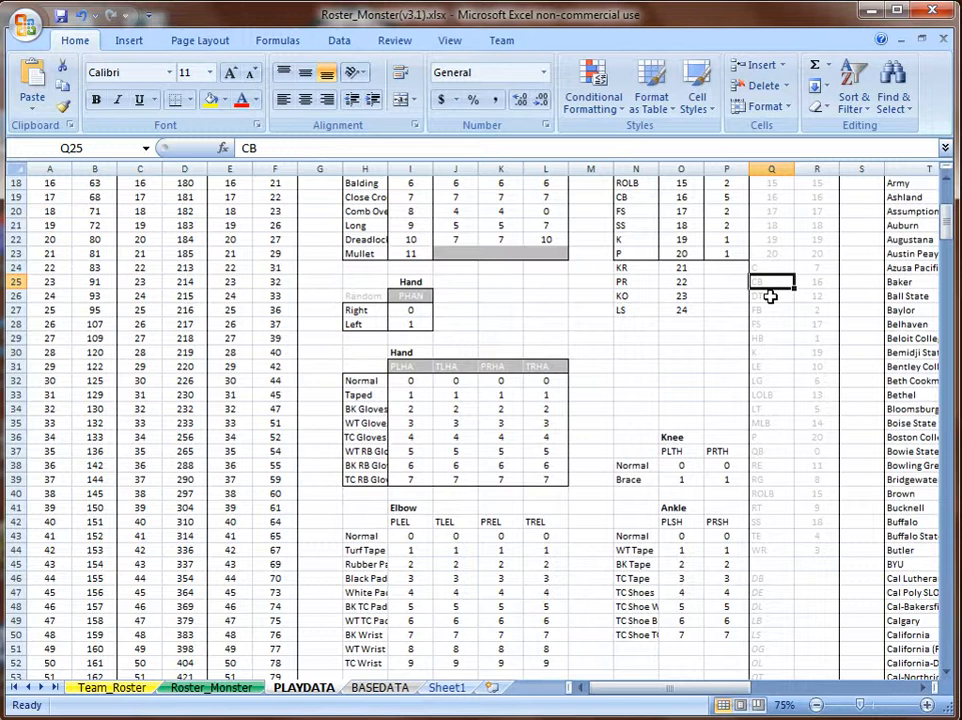
left_click_drag(946, 231, 948, 262)
left_click(781, 253)
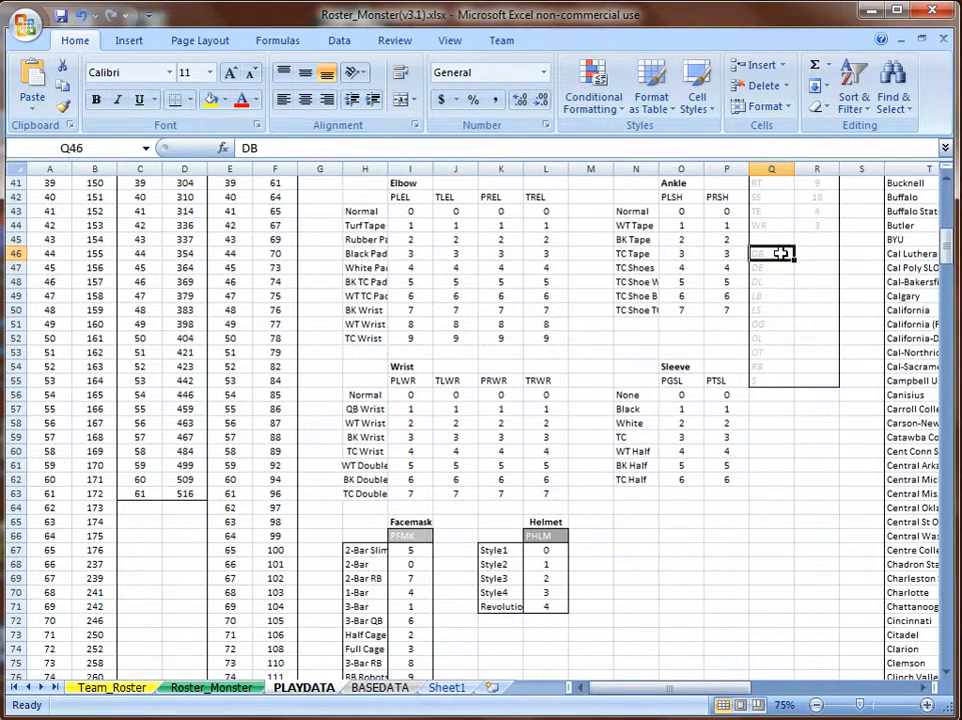
left_click_drag(781, 253, 777, 382)
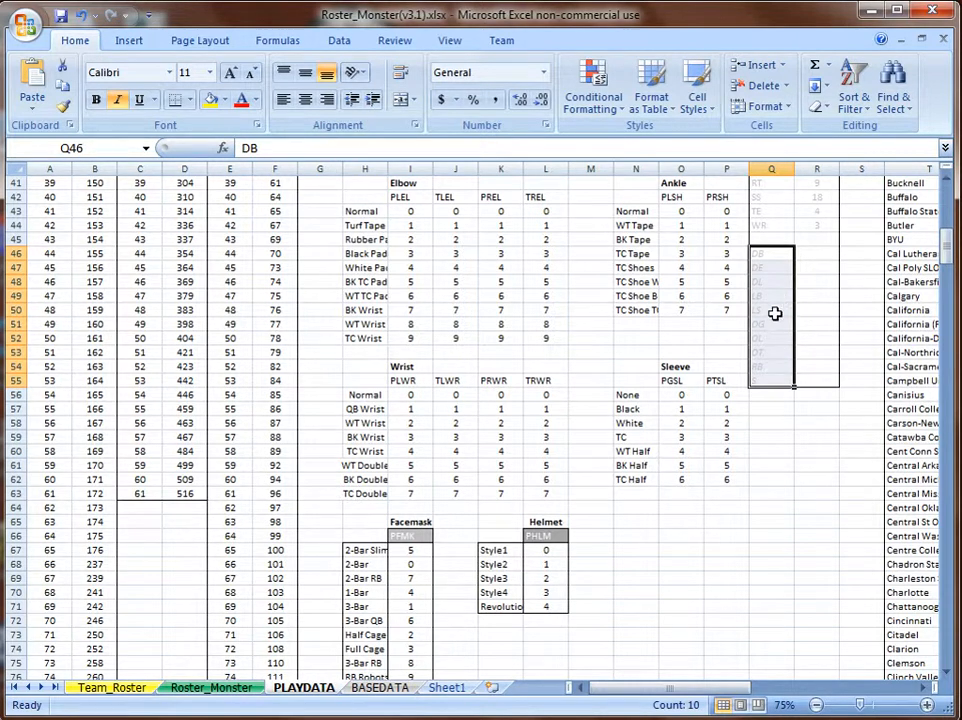
left_click(775, 311)
left_click(775, 325)
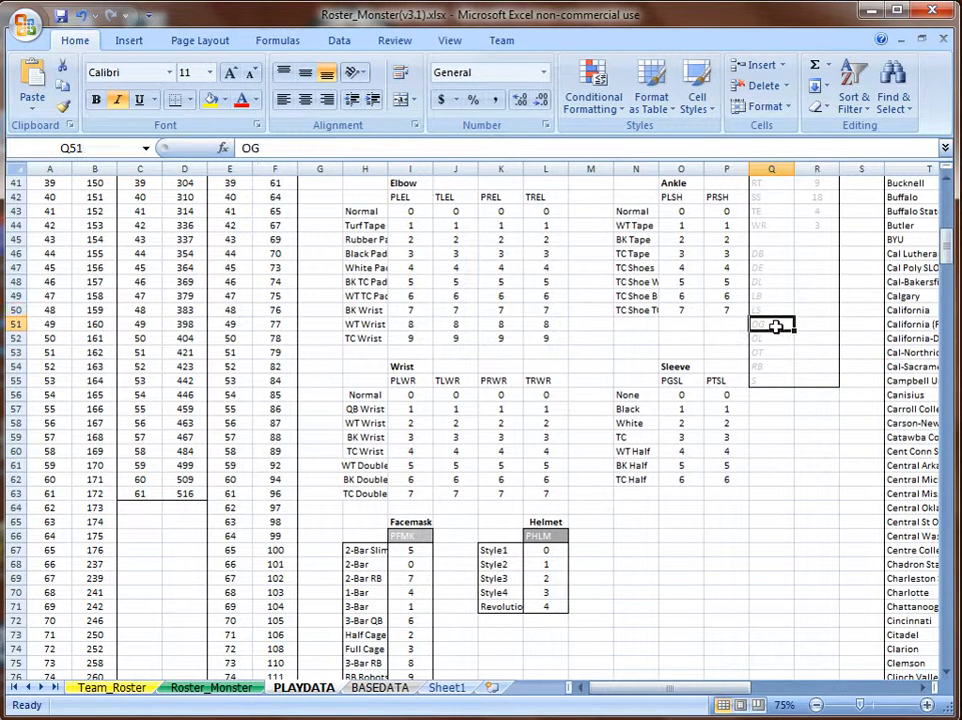
left_click(778, 341)
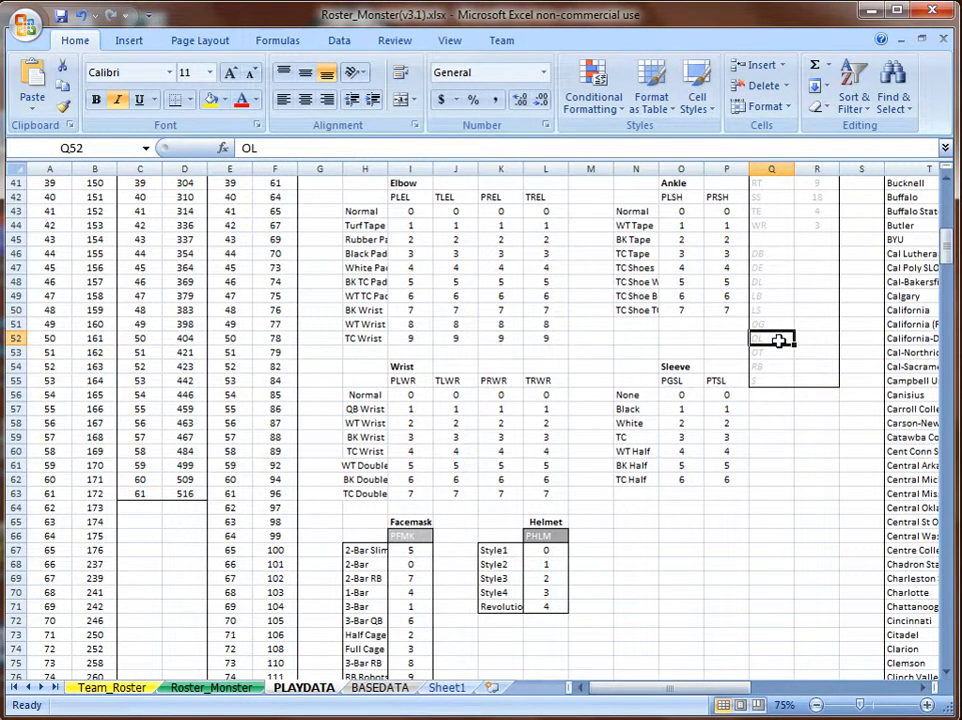
left_click(778, 354)
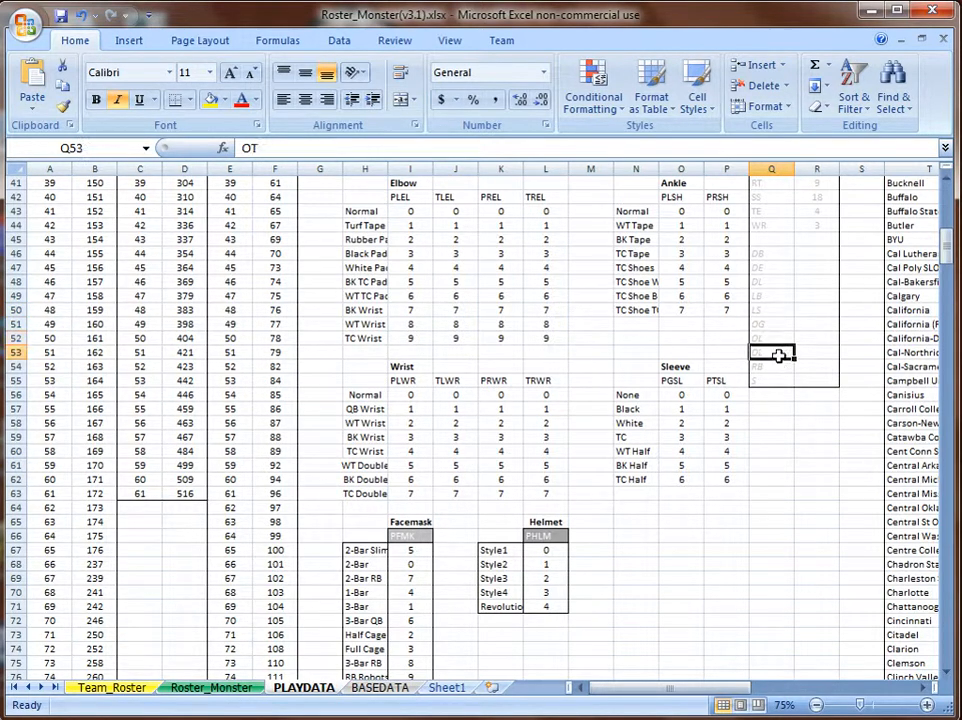
left_click(778, 367)
left_click(778, 380)
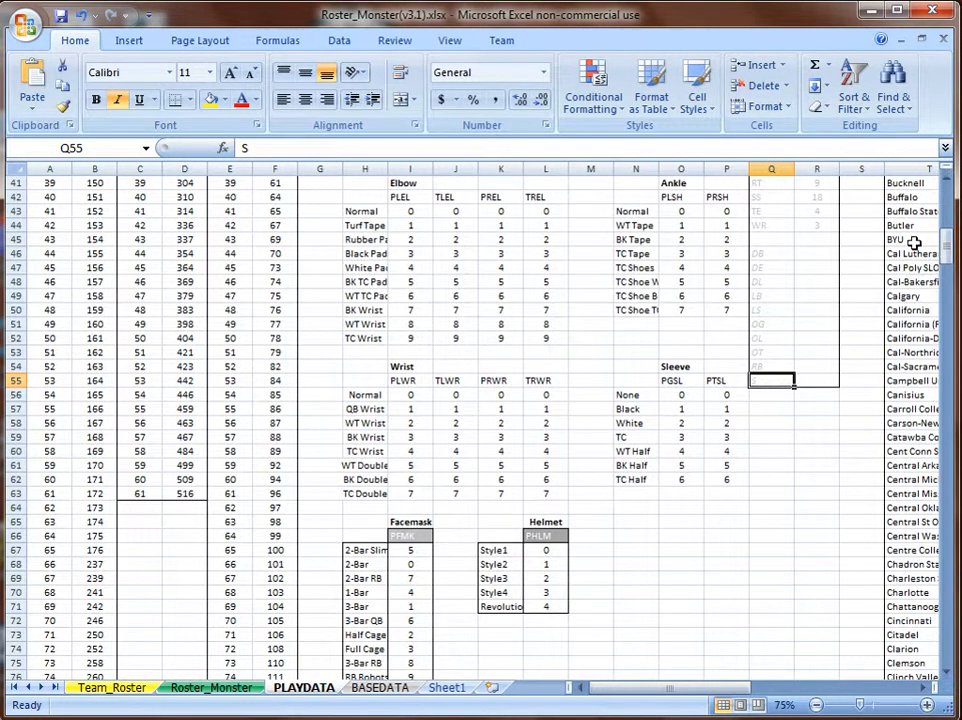
left_click_drag(950, 250, 948, 214)
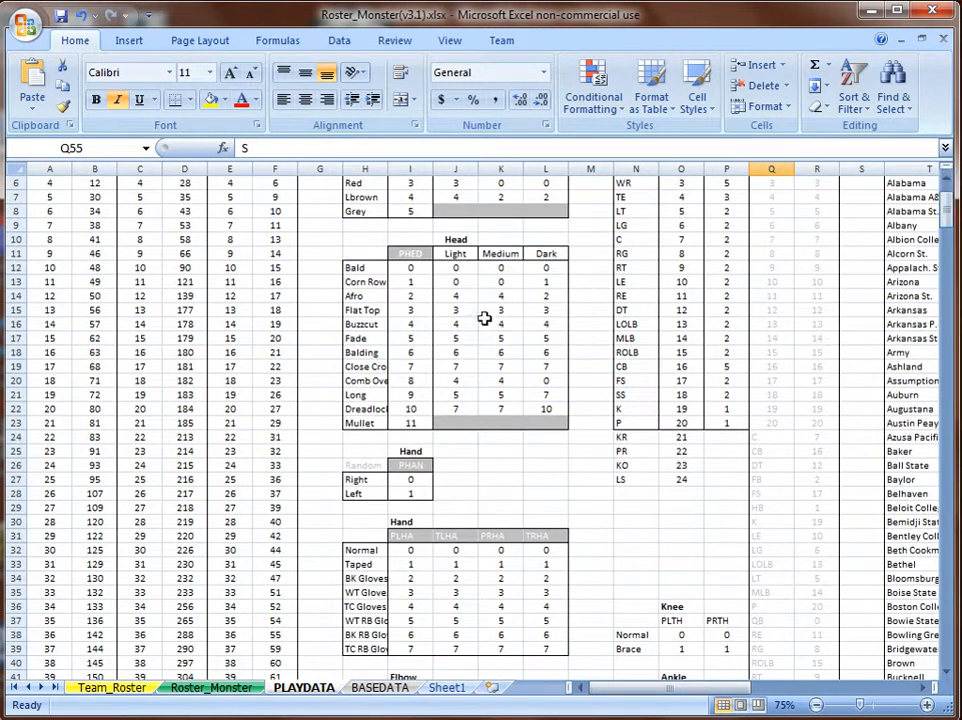
left_click(111, 687)
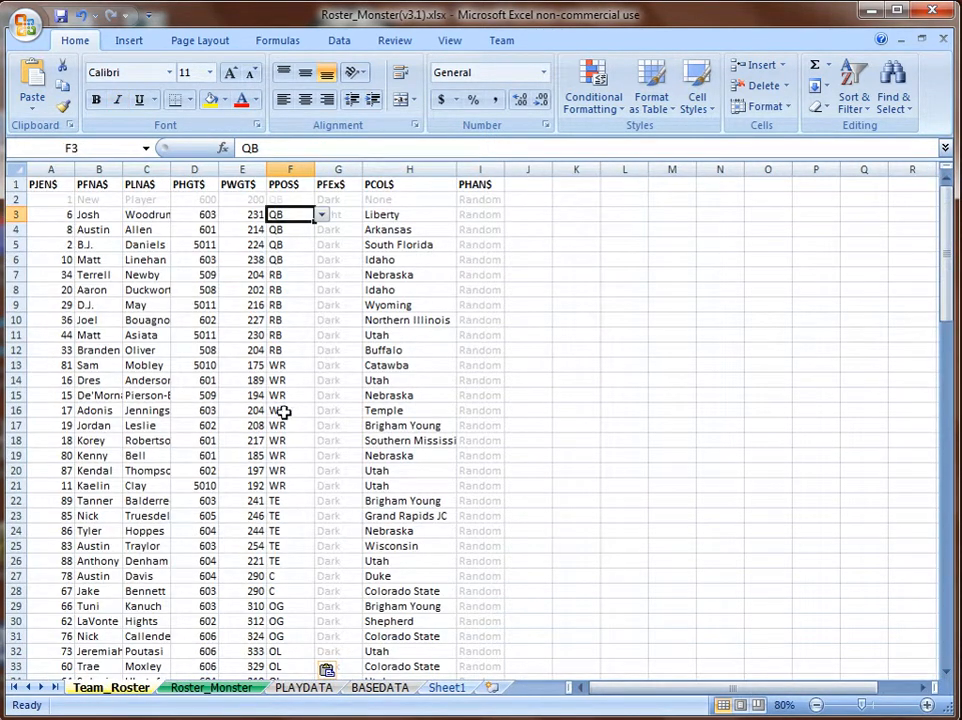
Confirm G2's PFEx$ is Dark and fill it down the whole column.
left_click(348, 199)
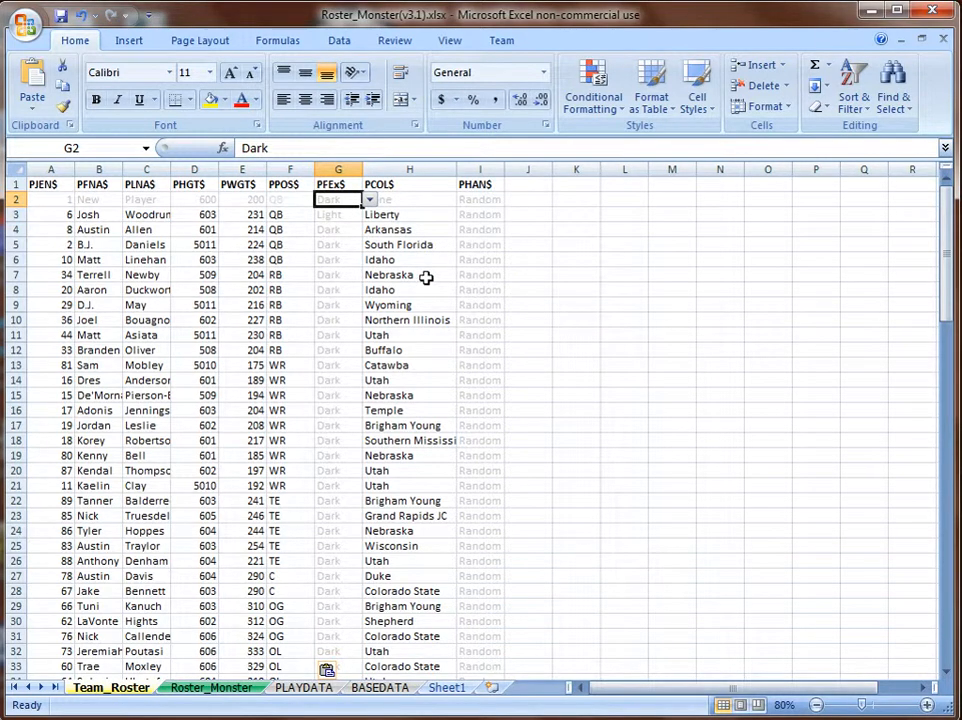
left_click(370, 201)
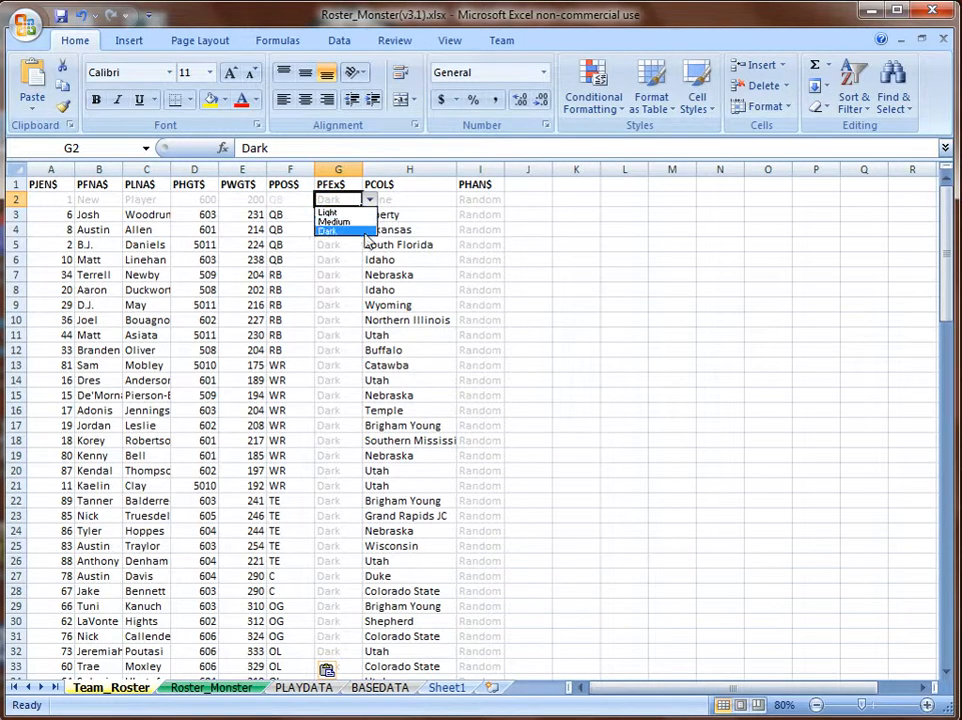
left_click(355, 168)
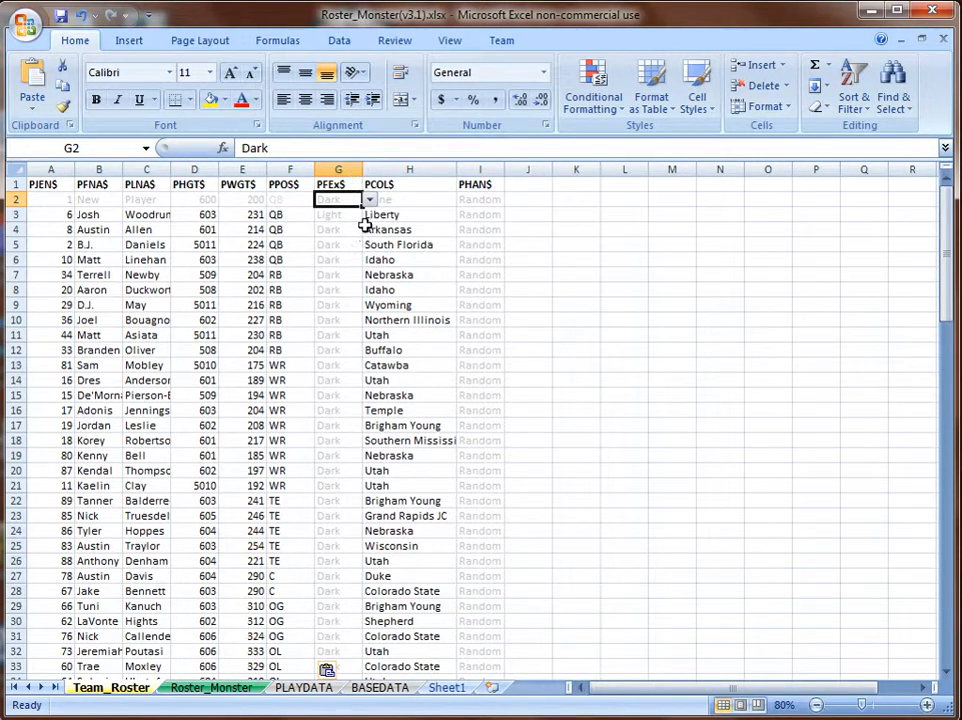
double_click(362, 206)
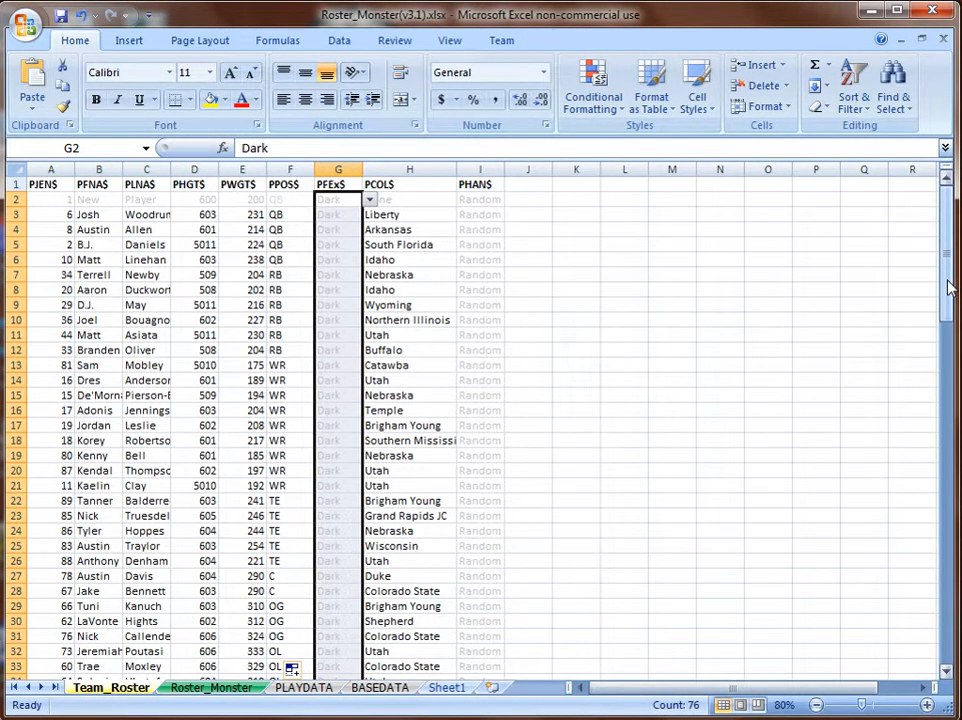
Verify the PFEx$ values in rows 3 and 4 now read Dark.
left_click(402, 200)
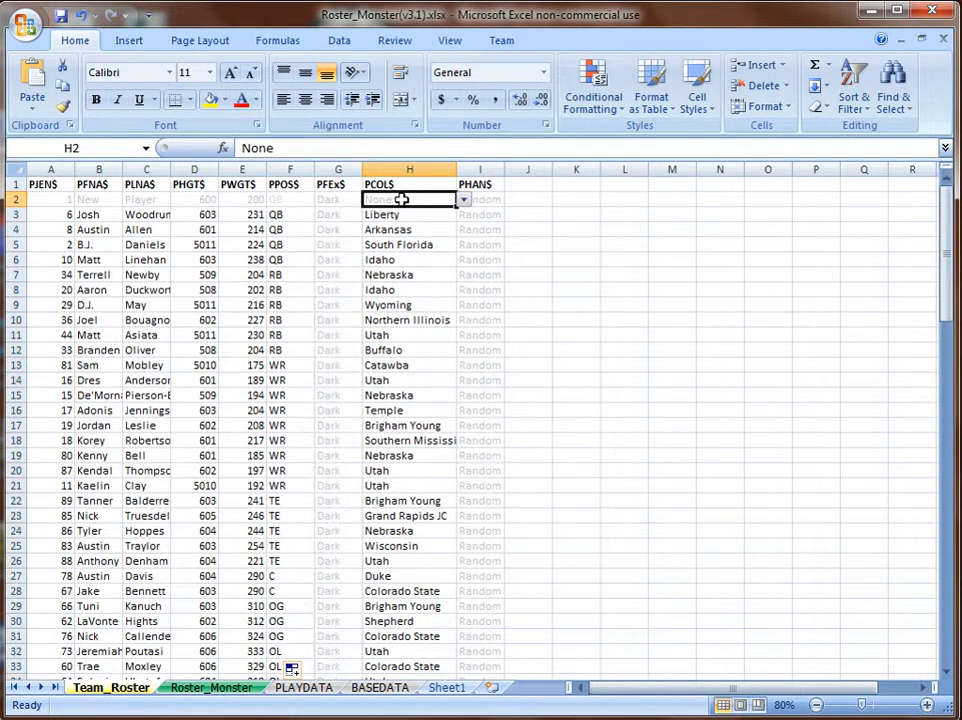
left_click(346, 199)
left_click(345, 214)
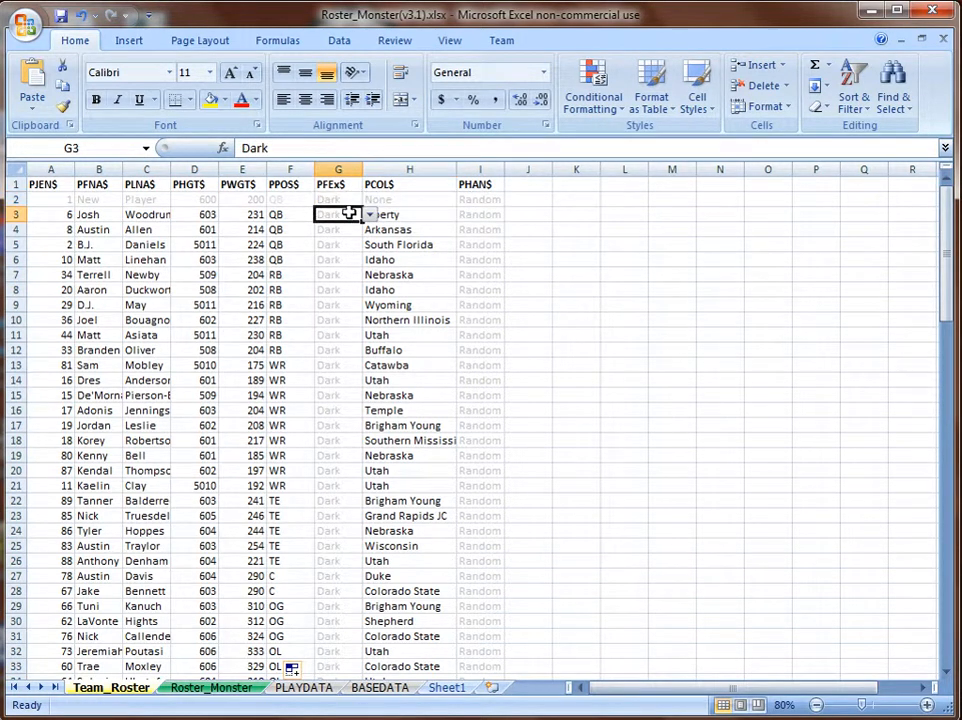
left_click(345, 230)
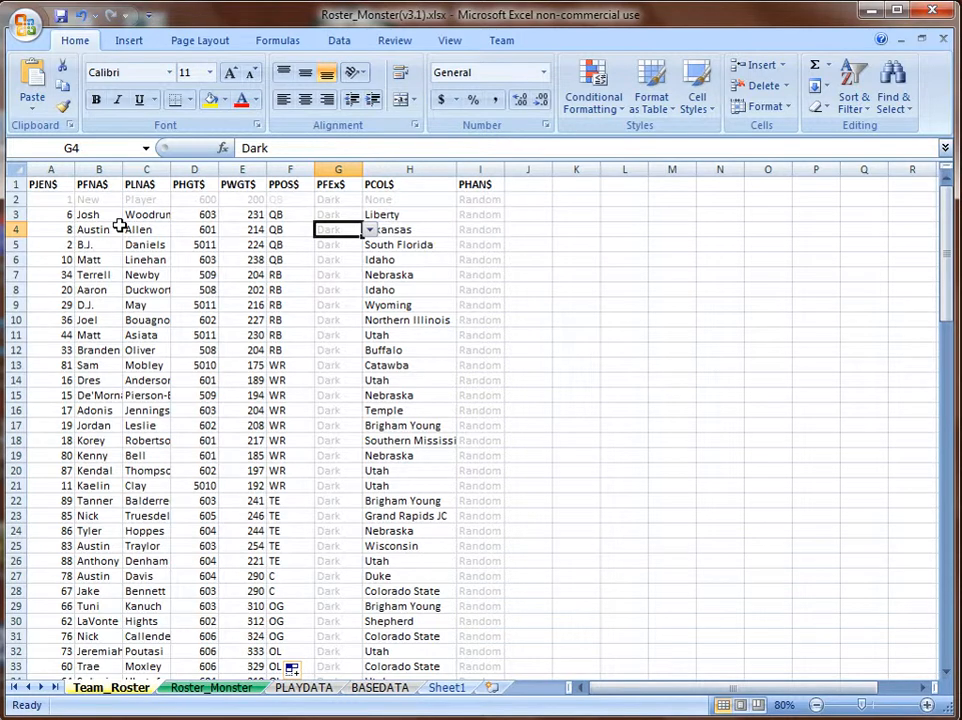
left_click(369, 230)
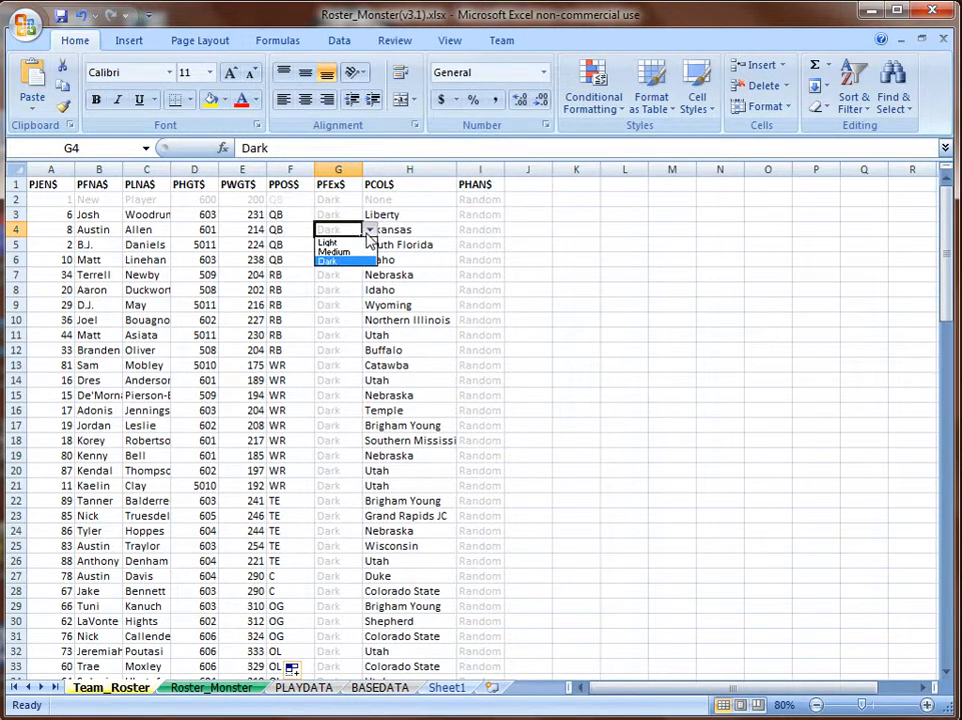
left_click(369, 232)
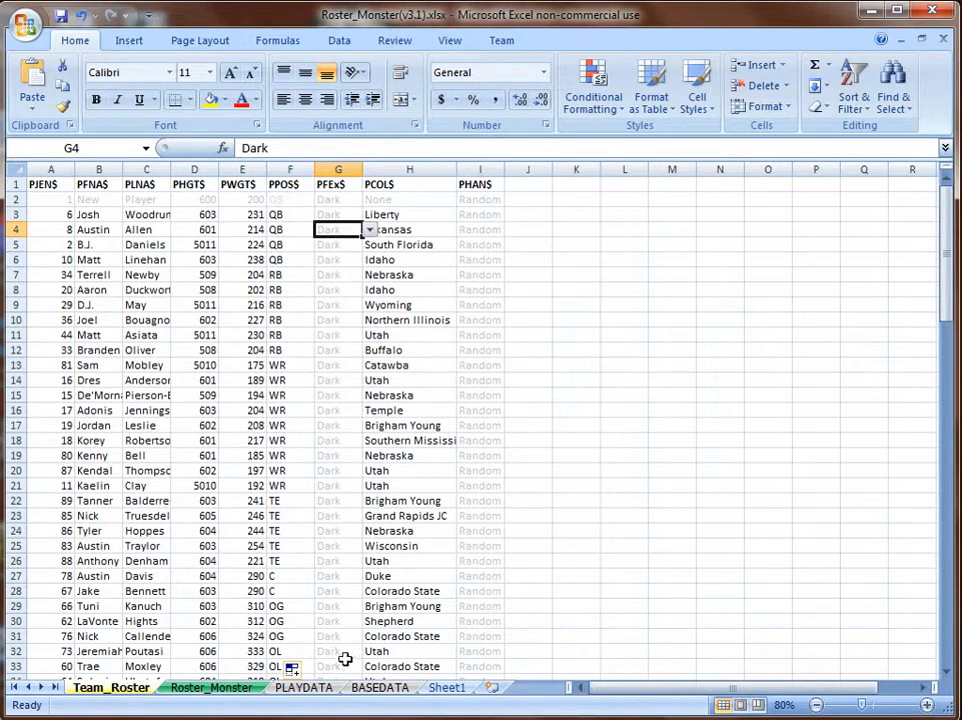
left_click(414, 200)
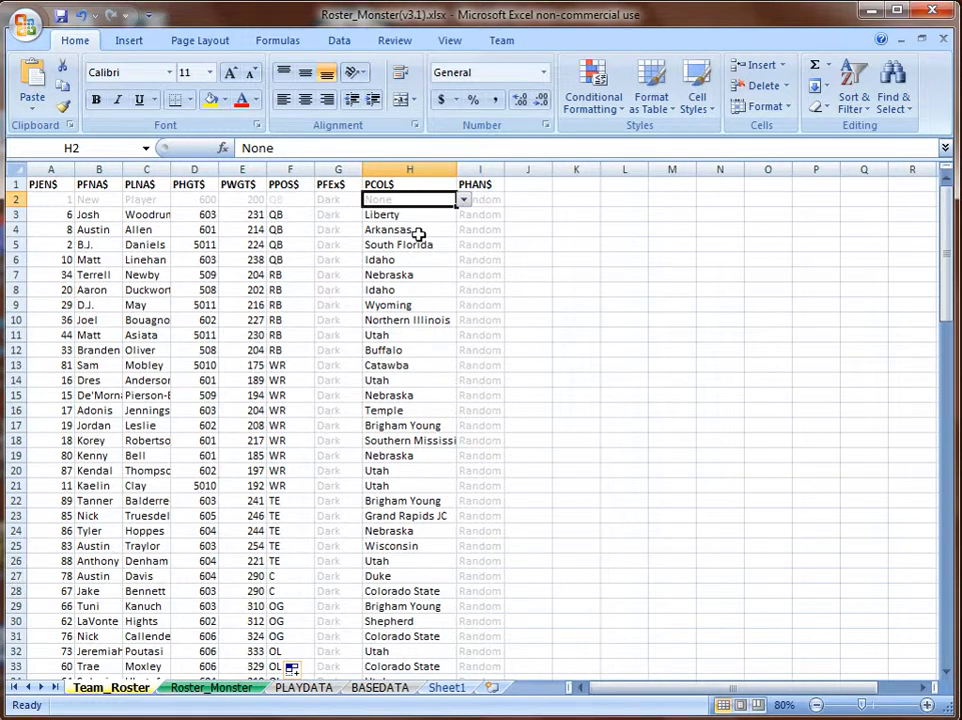
On PLAYDATA, inspect the College list (Abilene Chr.) and Alt College Name list in T3 and W3.
left_click(318, 680)
left_click_drag(708, 695, 790, 693)
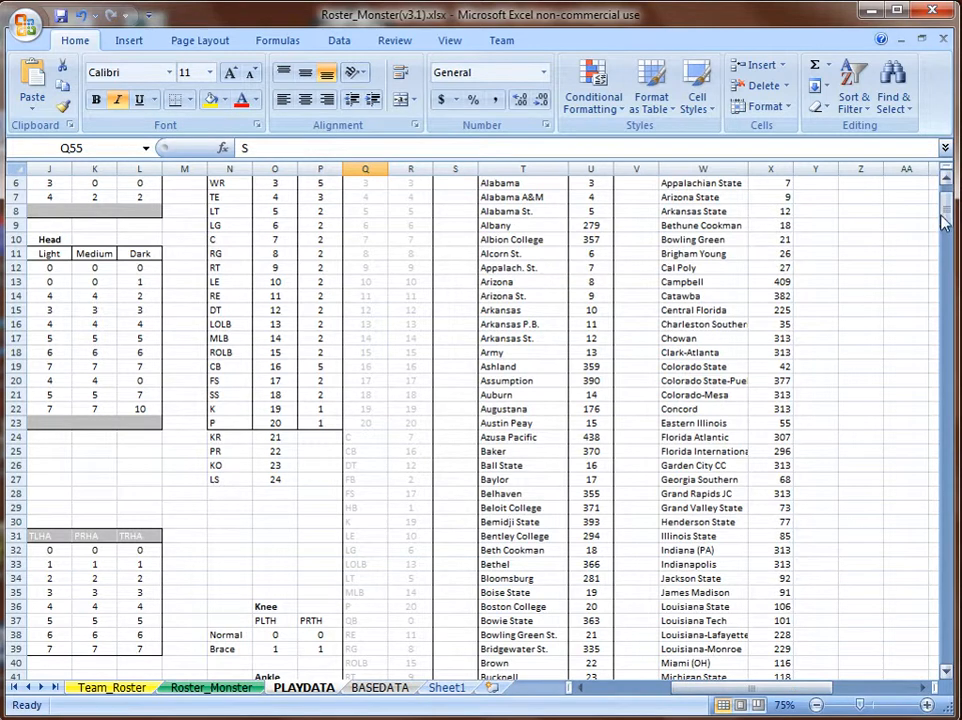
left_click_drag(950, 246, 947, 204)
left_click(519, 212)
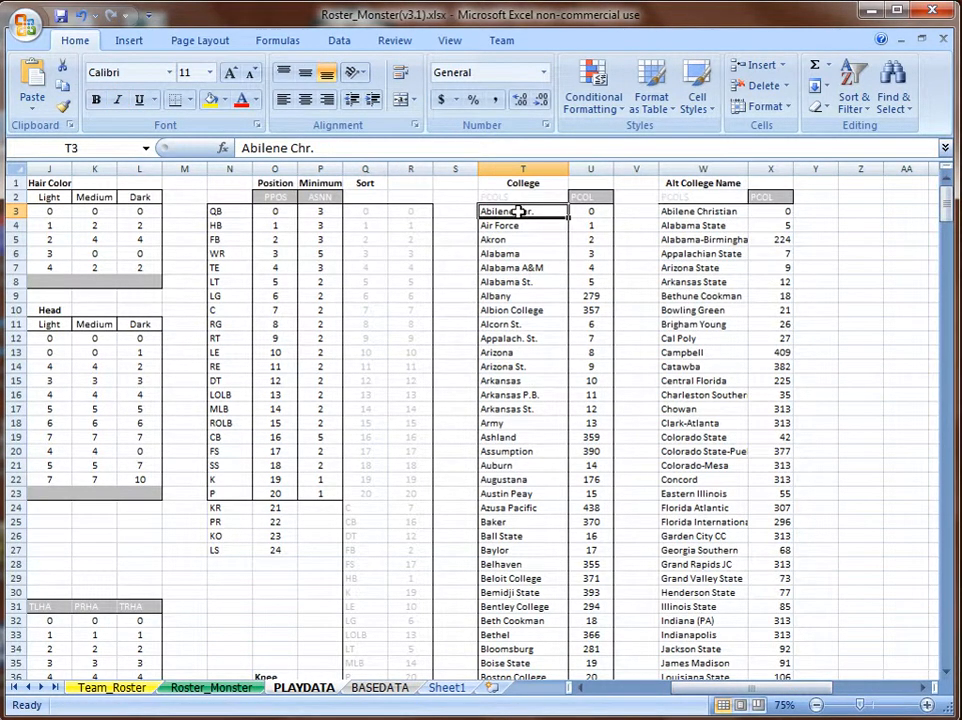
left_click(708, 215)
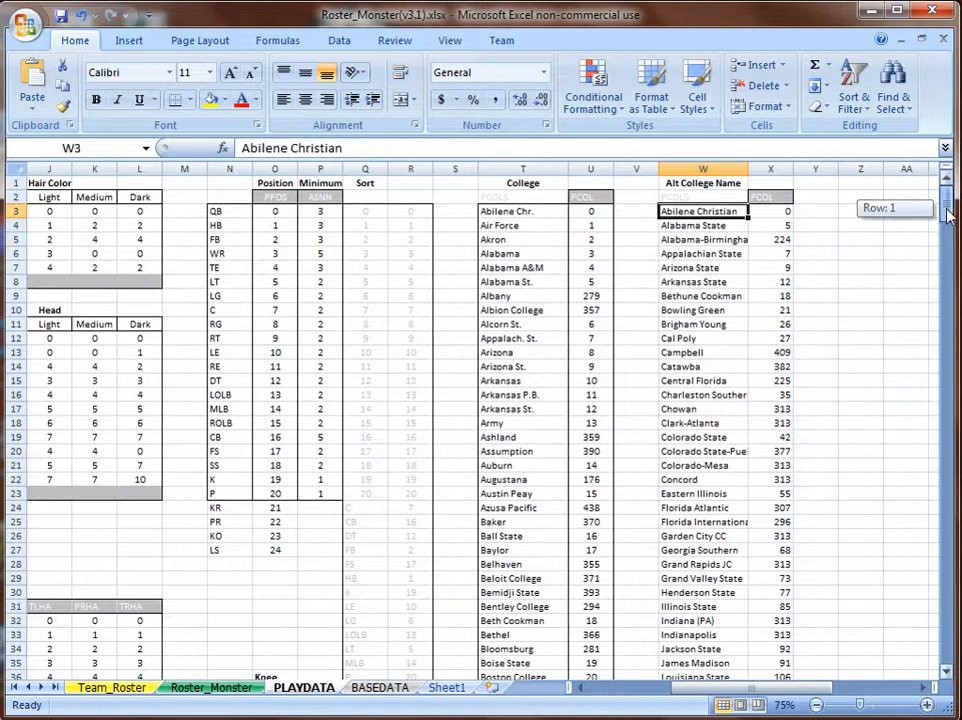
left_click_drag(947, 209, 946, 203)
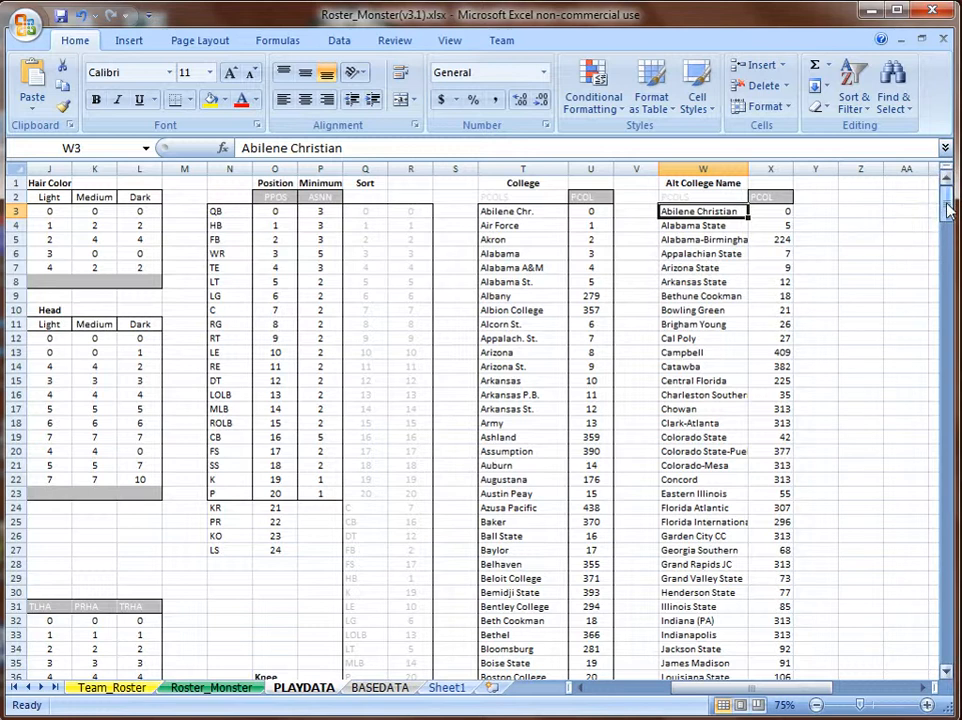
Check I2's PHAN$ choices (Random, Right, Left), keep Random, then switch to Roster_Monster.
left_click(112, 688)
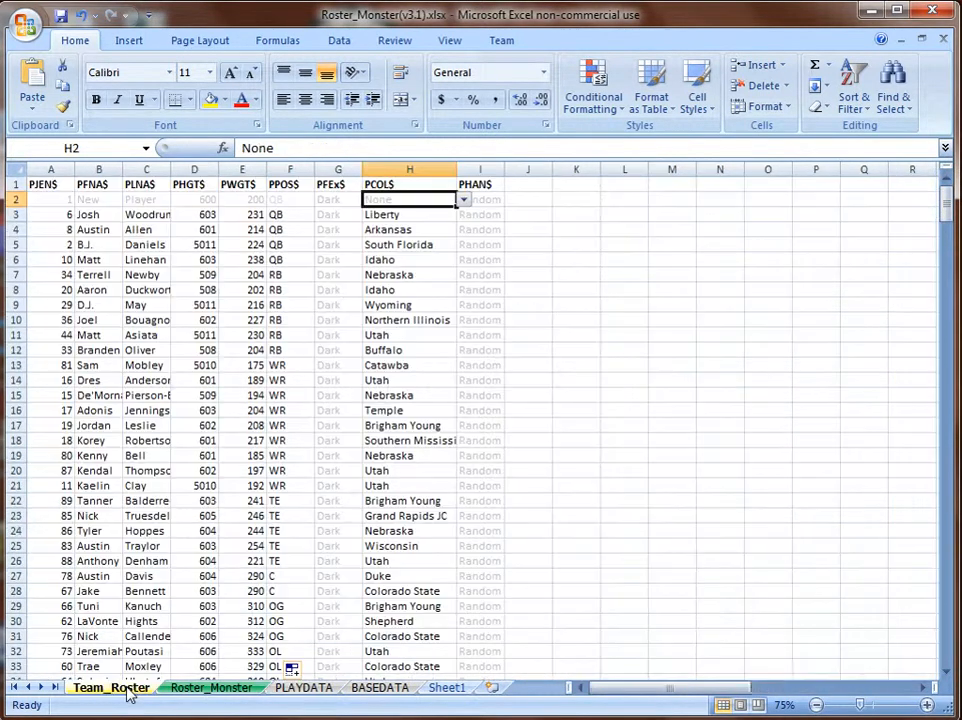
left_click(487, 203)
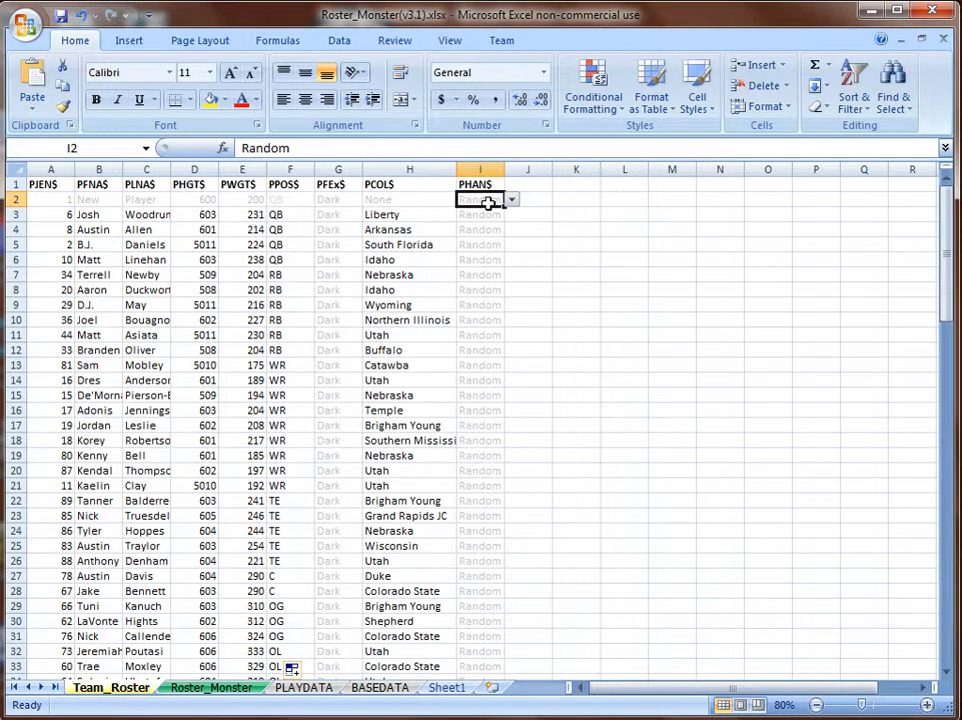
left_click(511, 200)
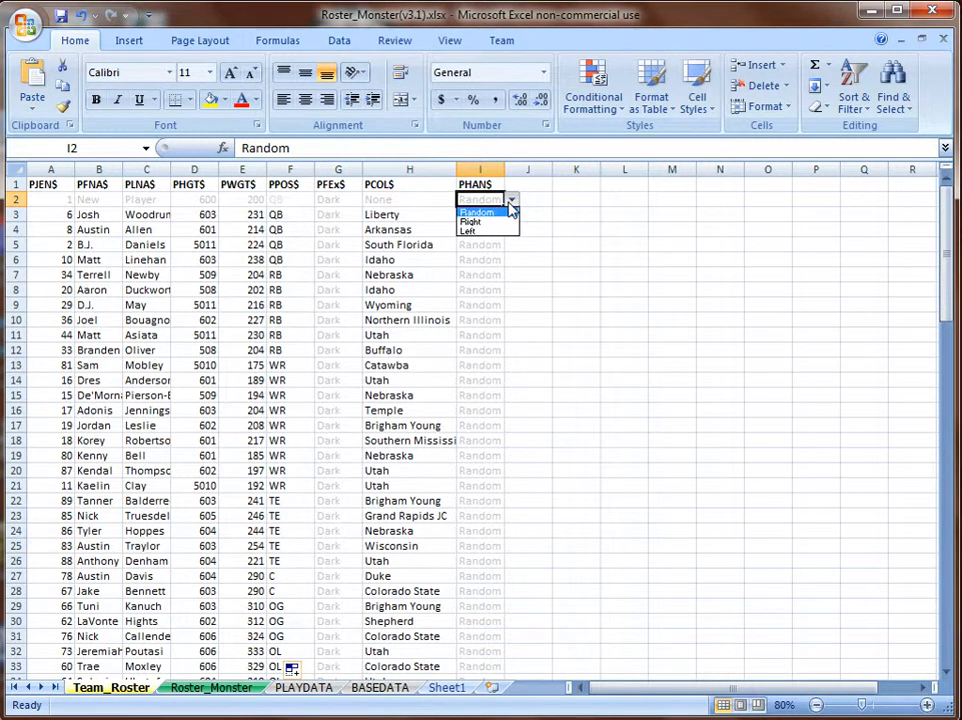
left_click(511, 204)
left_click(511, 204)
left_click(511, 204)
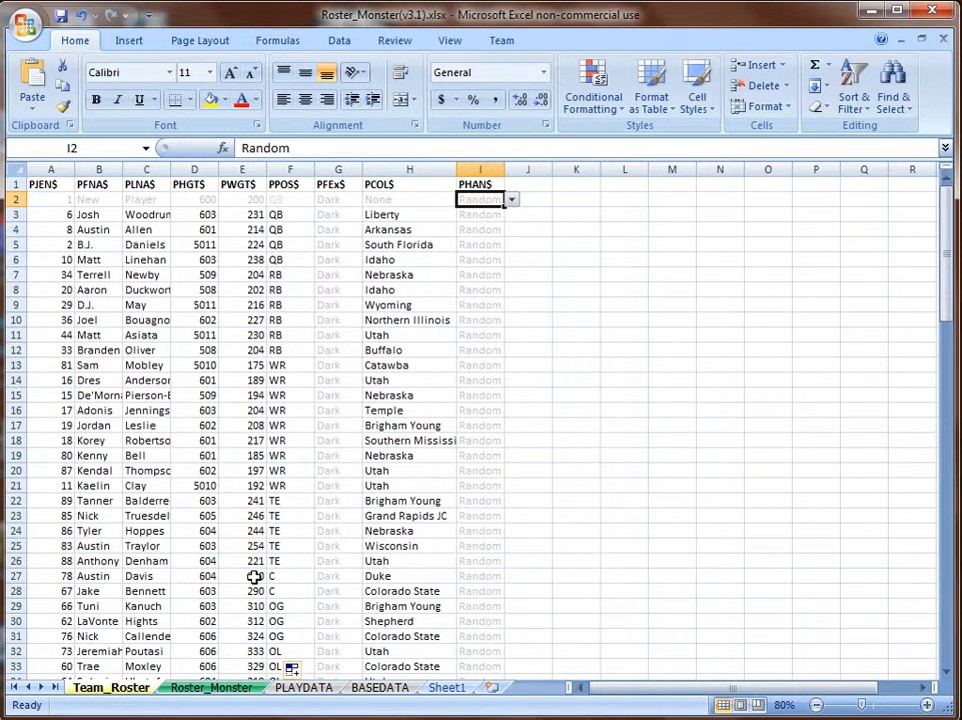
left_click(219, 690)
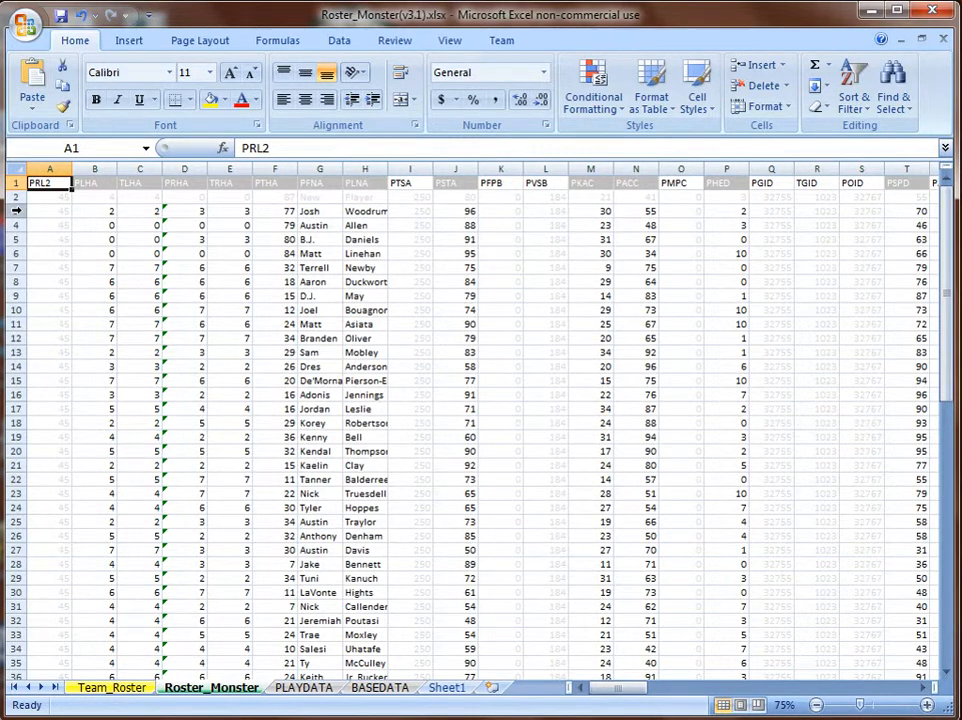
Clear Roster_Monster rows 3 through 77 with Delete and return to Team_Roster.
left_click_drag(16, 211, 16, 366)
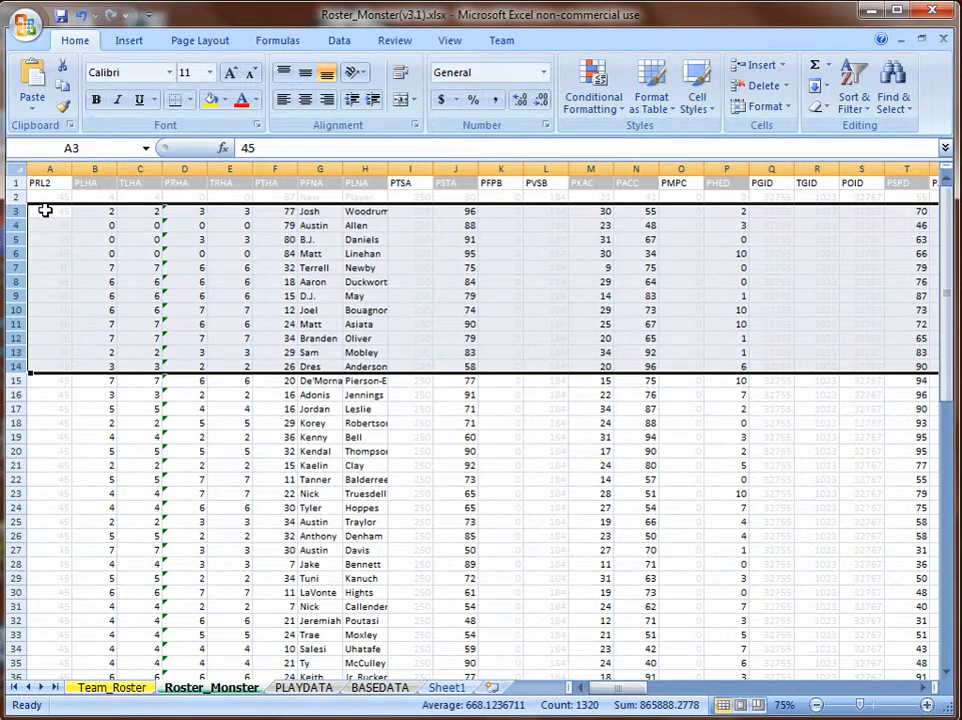
left_click_drag(16, 211, 14, 630)
key("Delete")
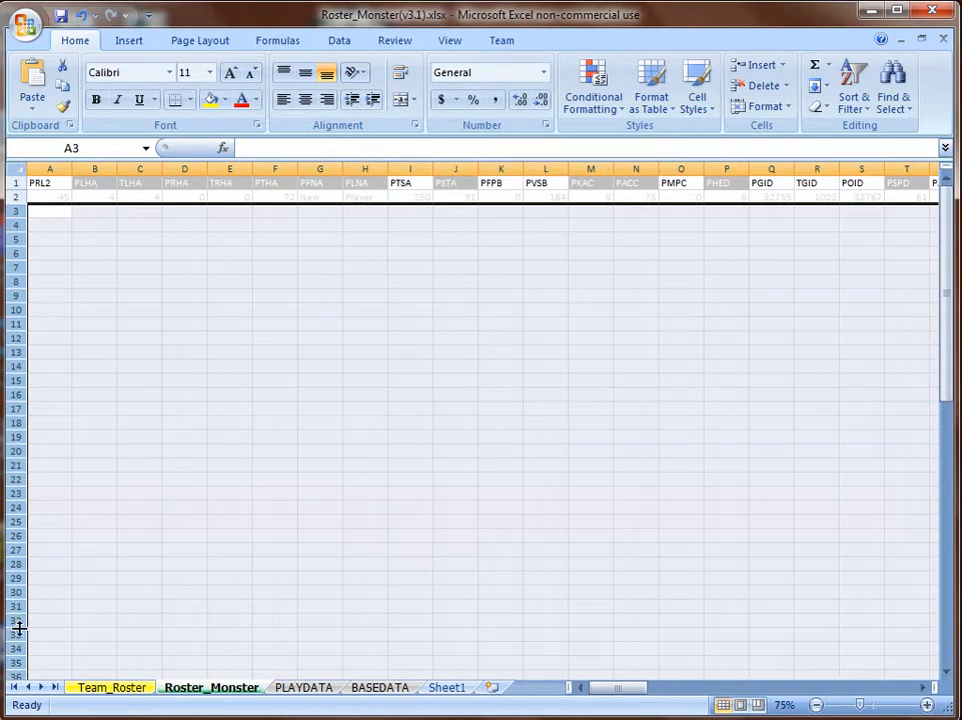
left_click(111, 688)
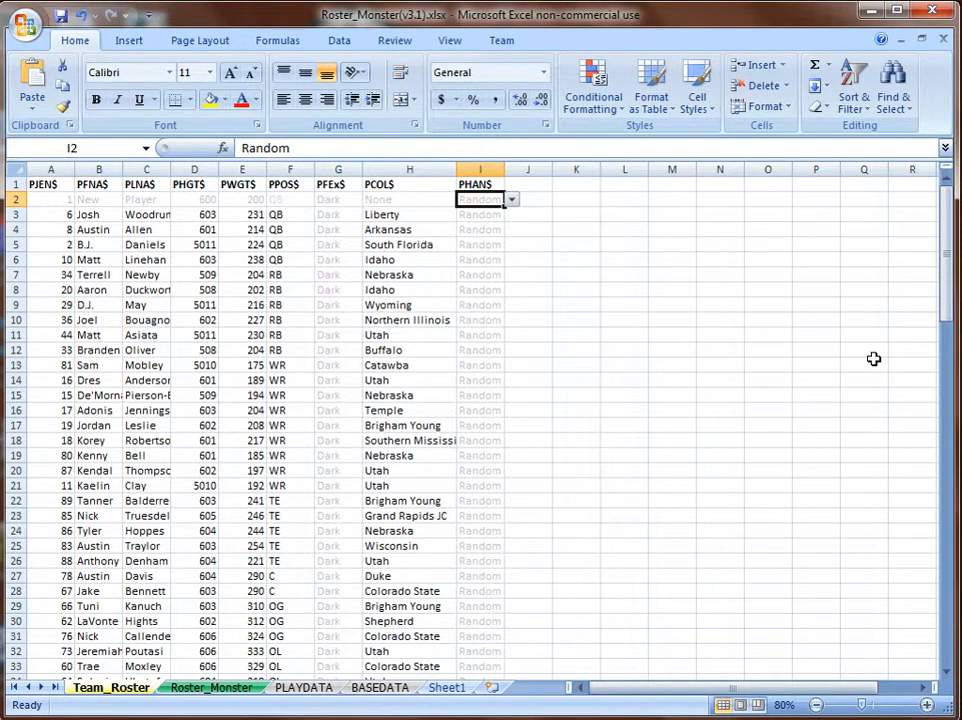
mouse_move(938, 256)
left_mouse_down()
mouse_move(945, 473)
mouse_move(938, 233)
left_mouse_up()
Fill row 2's formulas into row 3 and set row 3's font colour to Automatic.
left_click(212, 688)
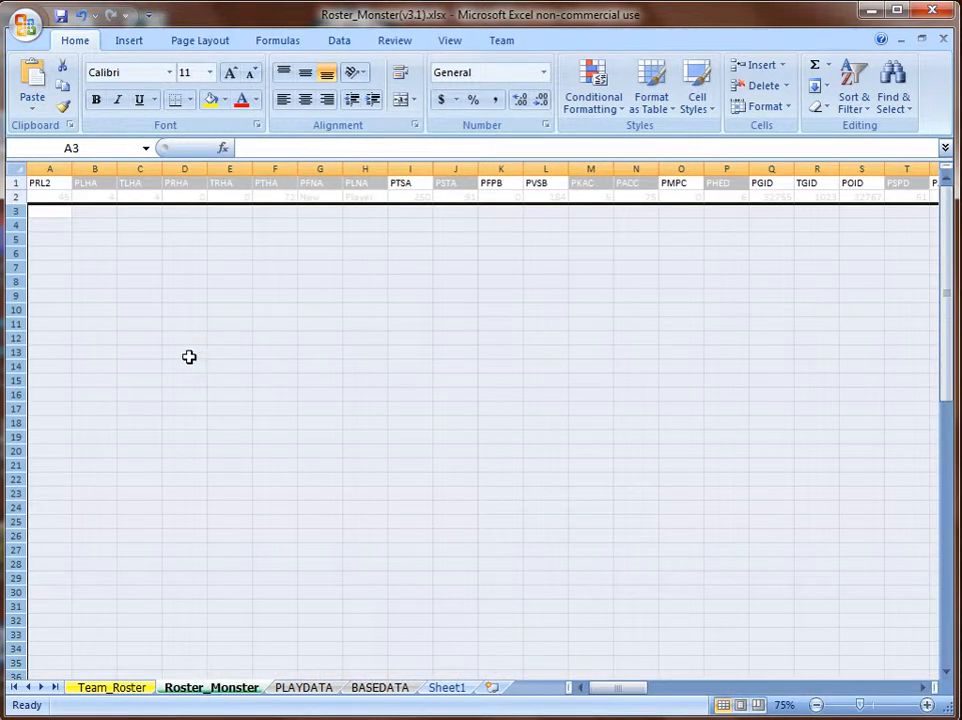
left_click(14, 195)
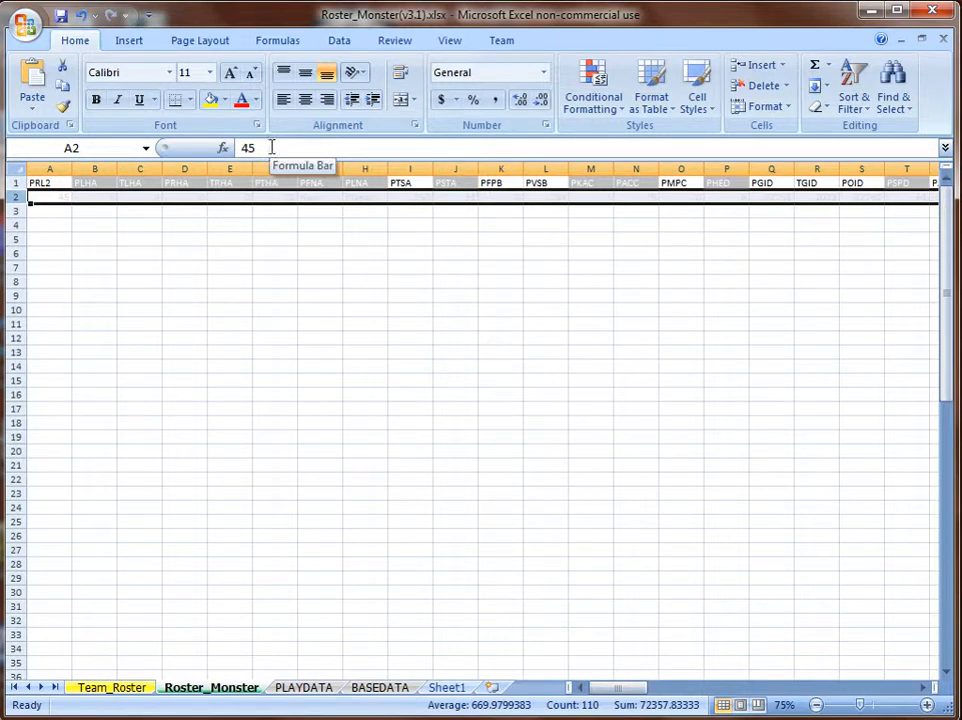
left_click_drag(31, 207, 30, 216)
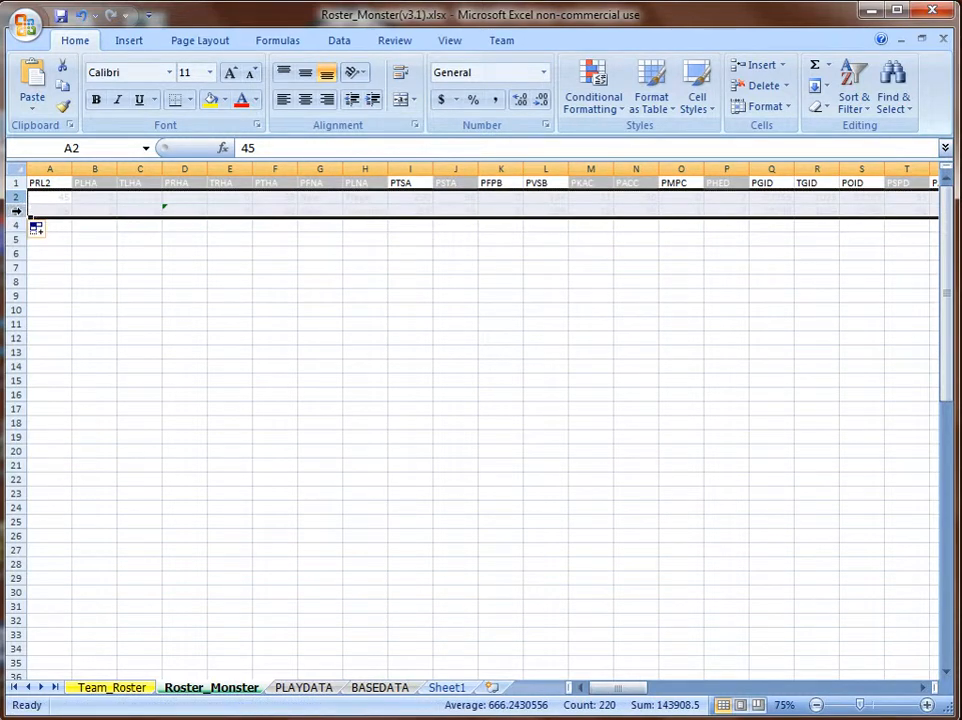
left_click(17, 211)
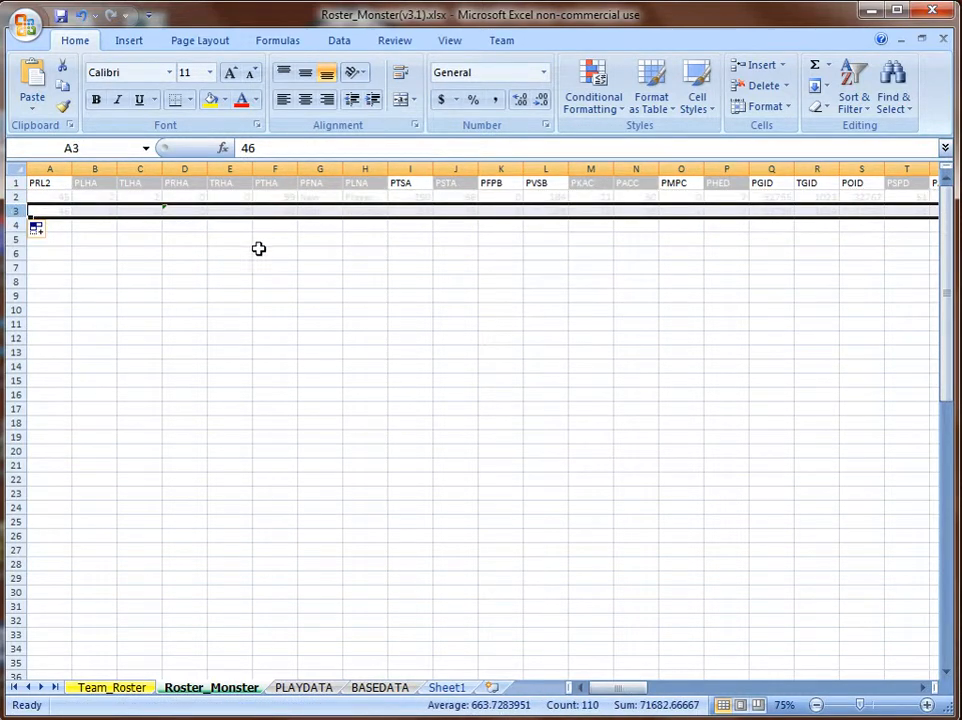
left_click(256, 101)
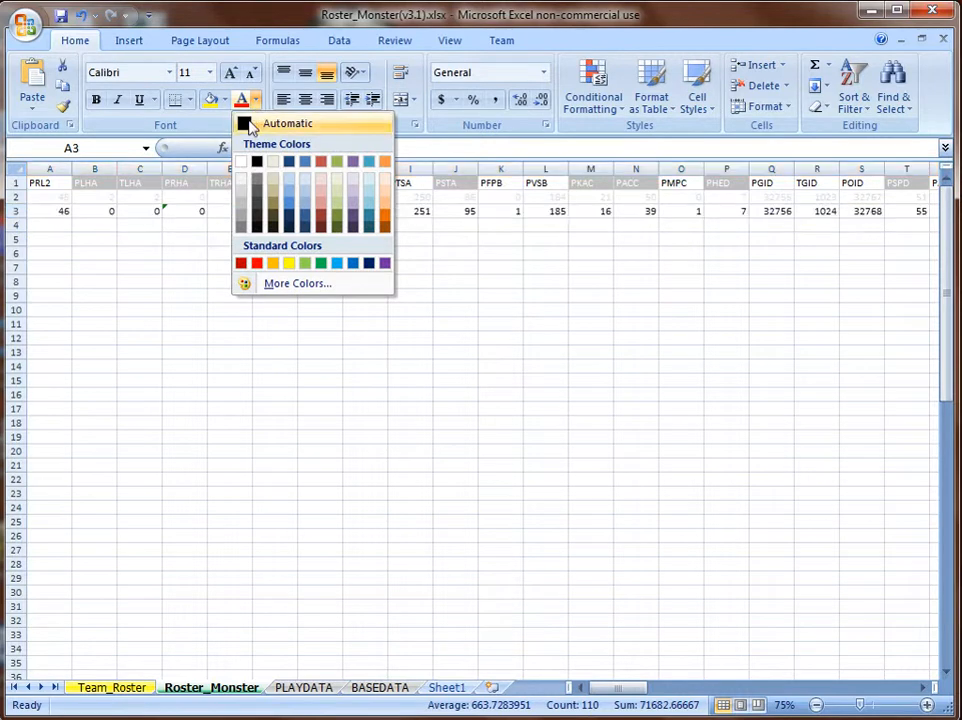
left_click(250, 124)
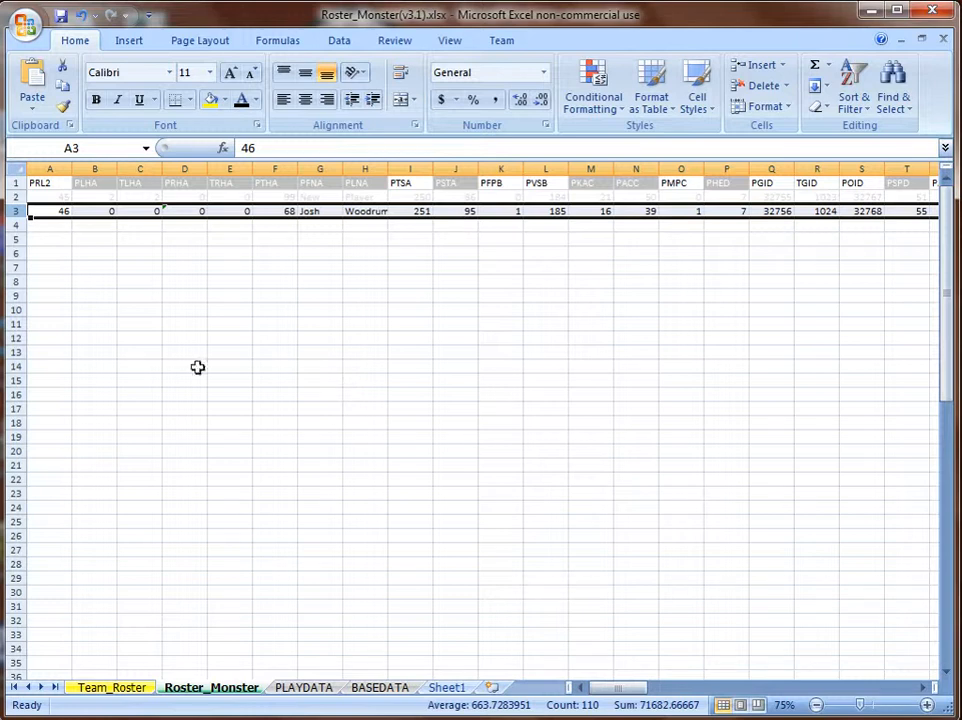
Confirm on Team_Roster that the last player sits in row 77.
left_click(141, 691)
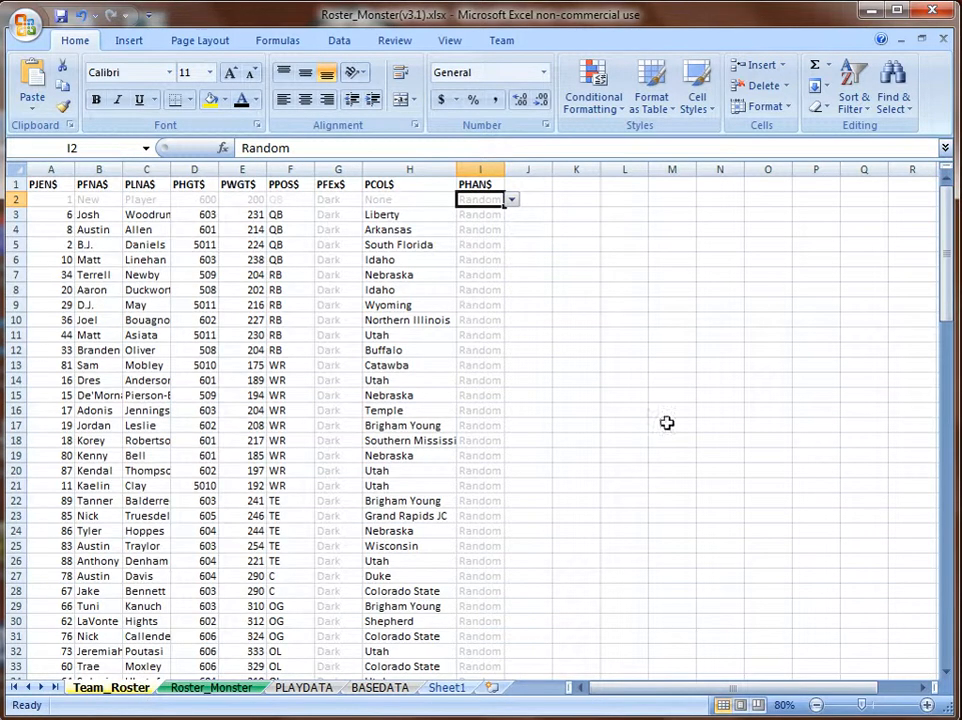
left_click_drag(944, 224, 947, 475)
left_click(15, 440)
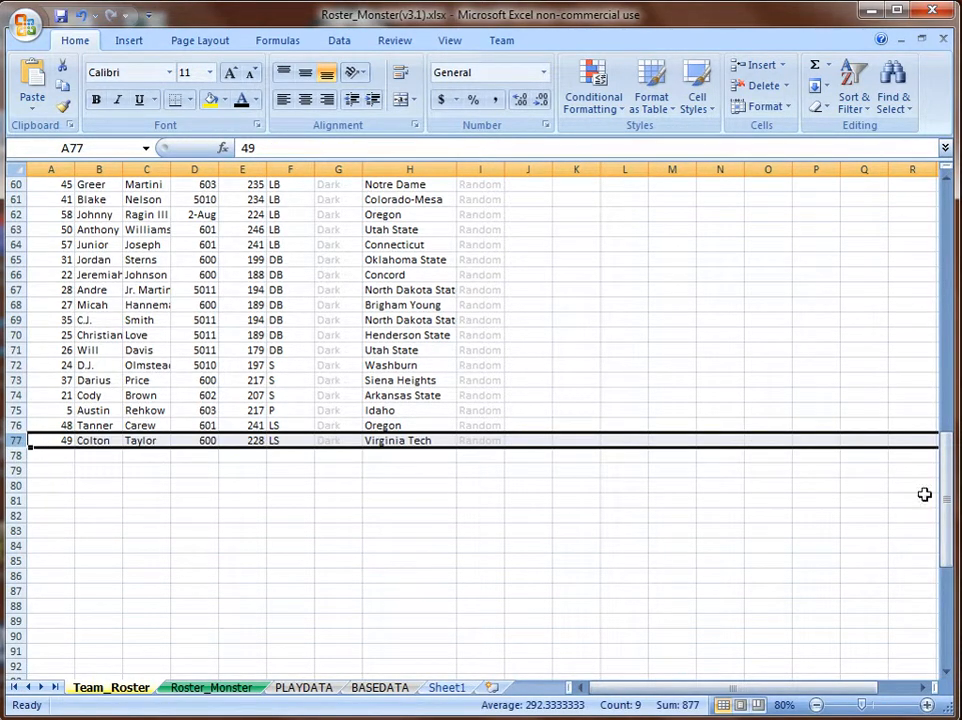
left_click_drag(946, 513, 941, 518)
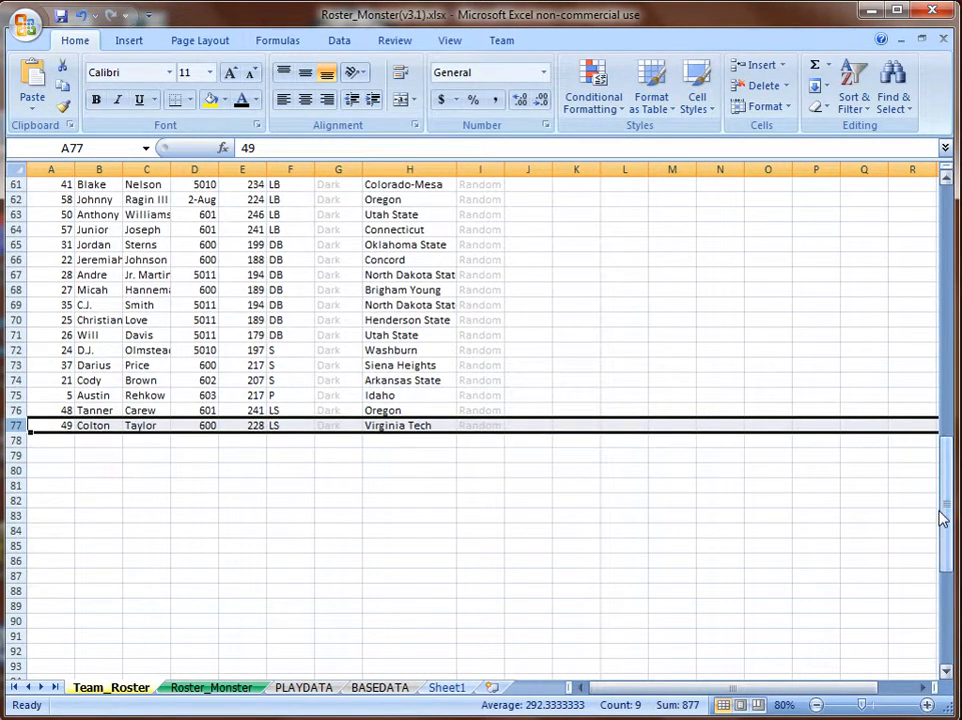
Fill row 3's formulas down through row 77 on Roster_Monster.
left_click(229, 689)
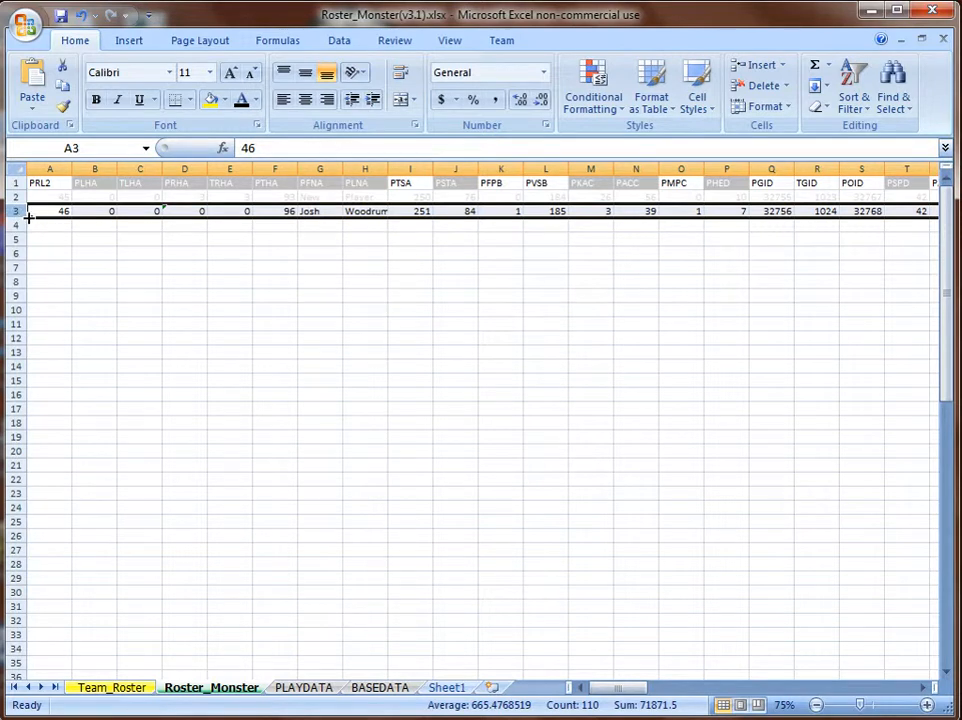
left_click_drag(30, 217, 33, 655)
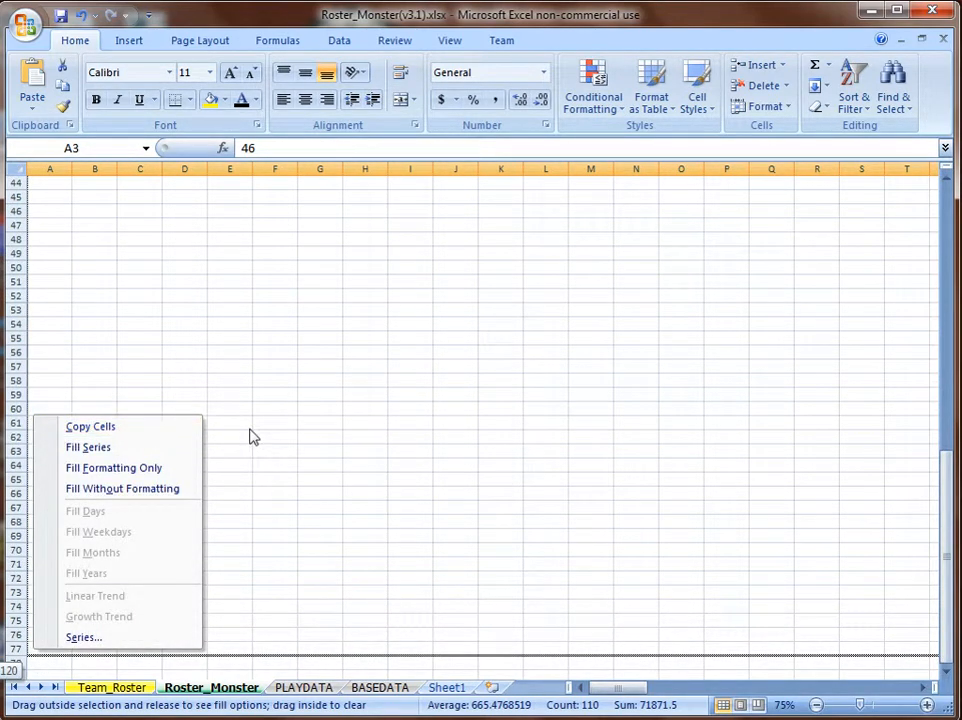
key("Escape")
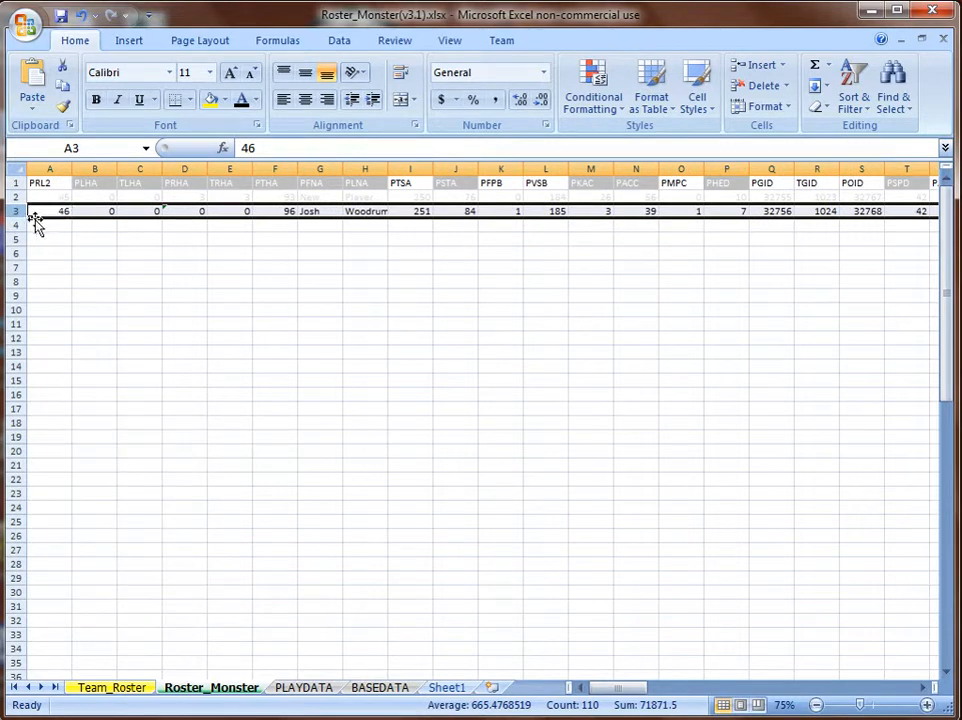
left_click_drag(31, 215, 33, 660)
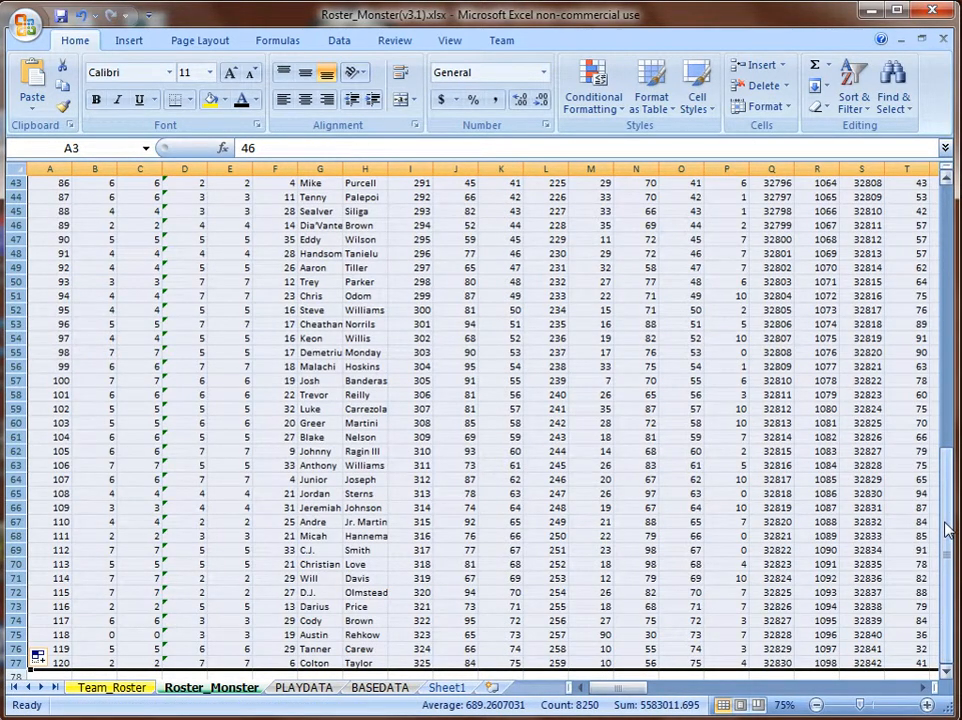
left_click_drag(946, 530, 948, 233)
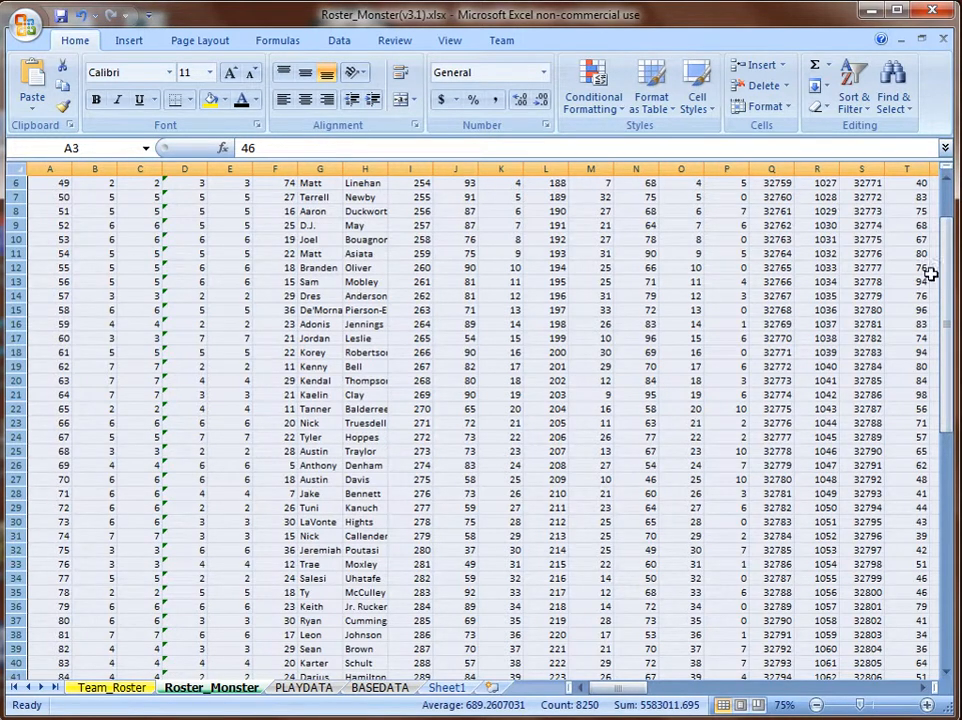
left_click_drag(946, 289, 946, 235)
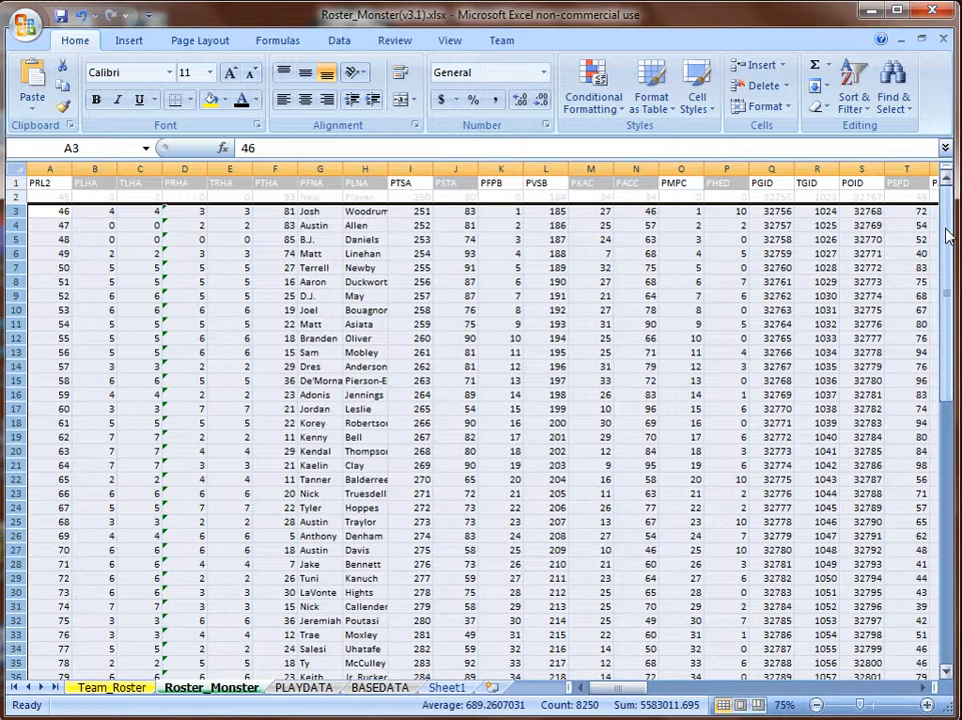
left_click(47, 197)
Fill 45 down column A and 250 down column I for every player.
left_click(15, 182)
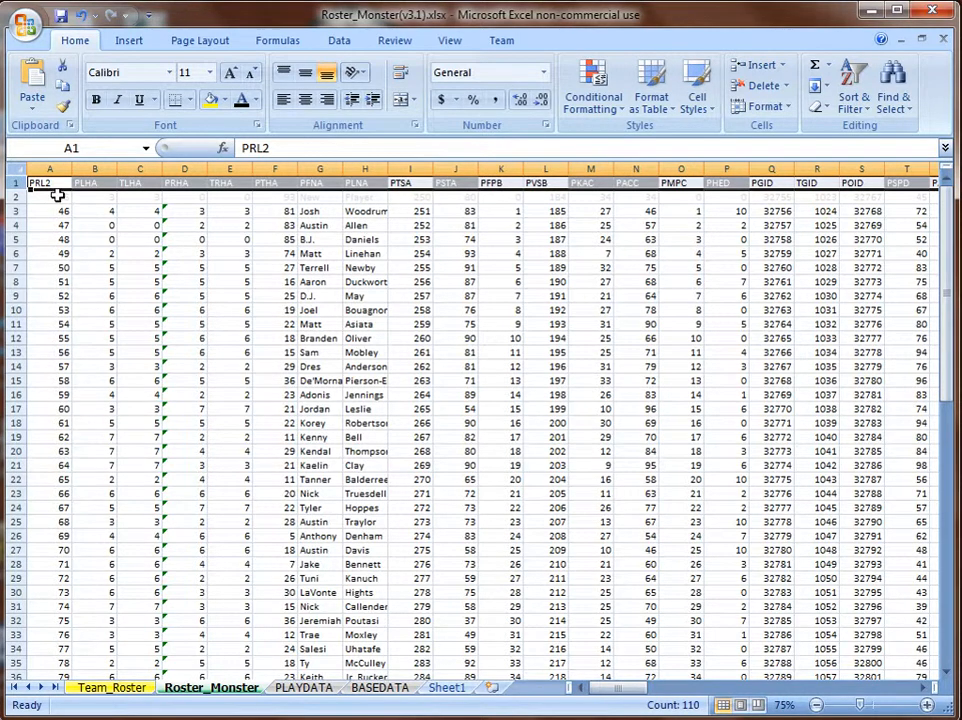
left_click(50, 184)
left_click(52, 197)
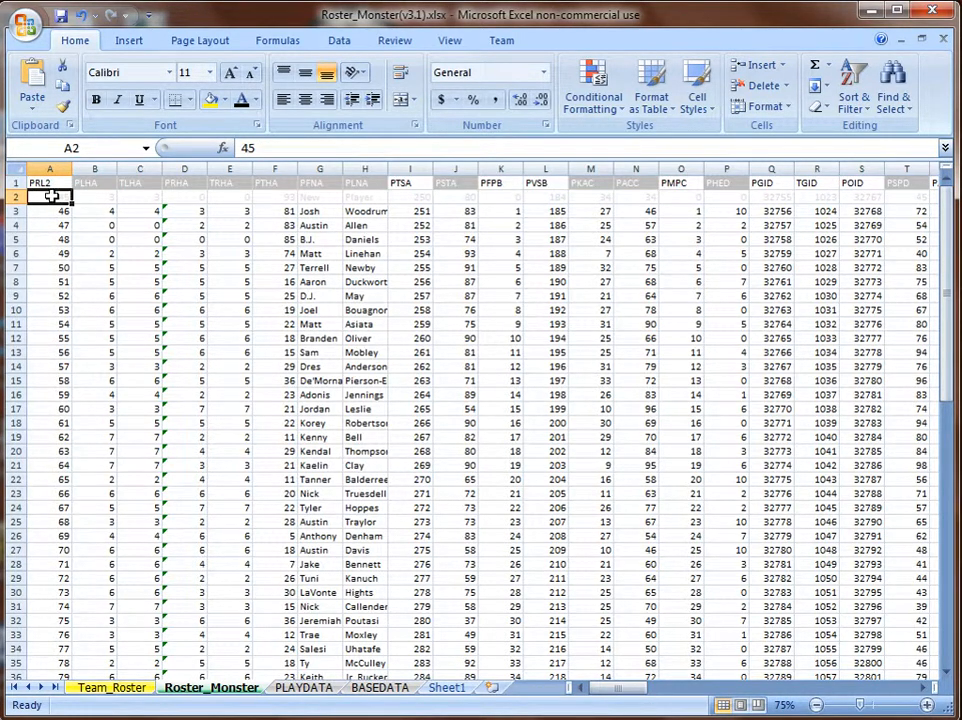
double_click(72, 202)
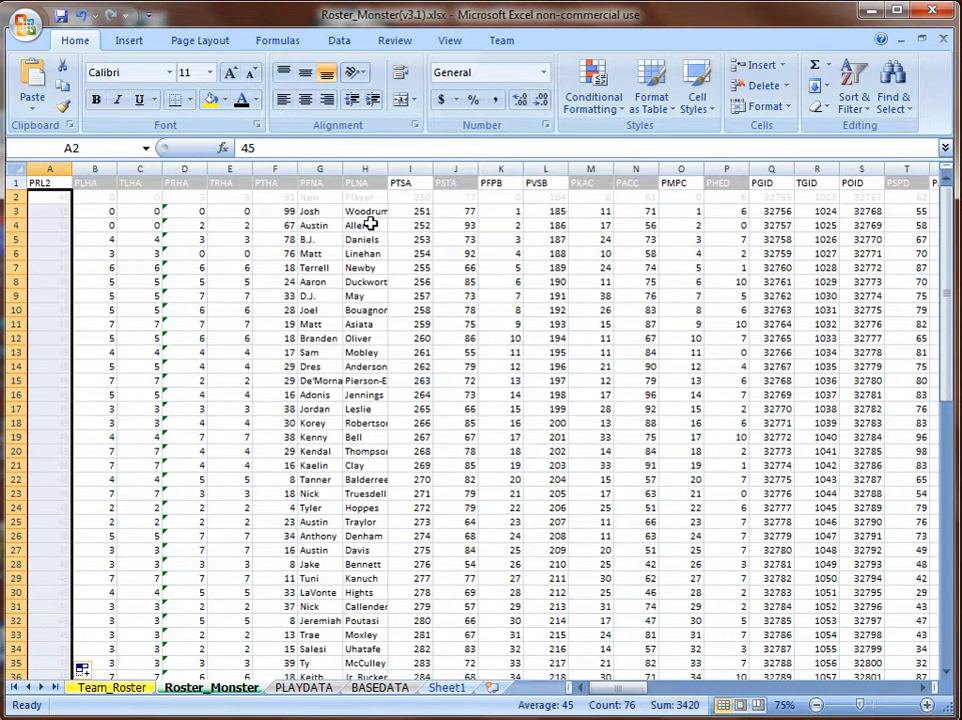
left_click(420, 198)
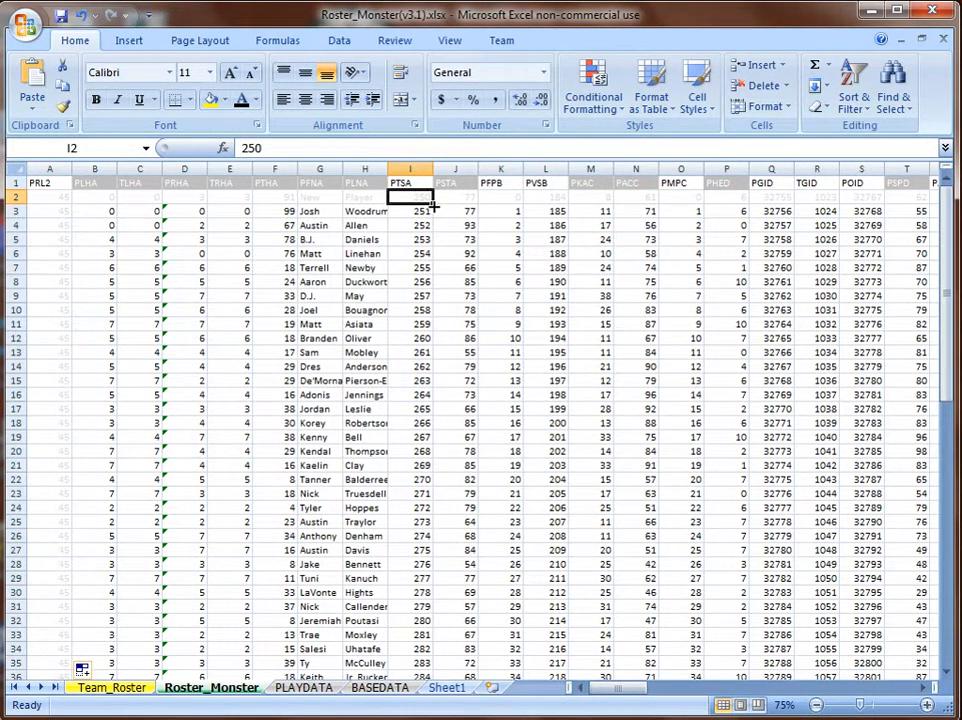
double_click(432, 205)
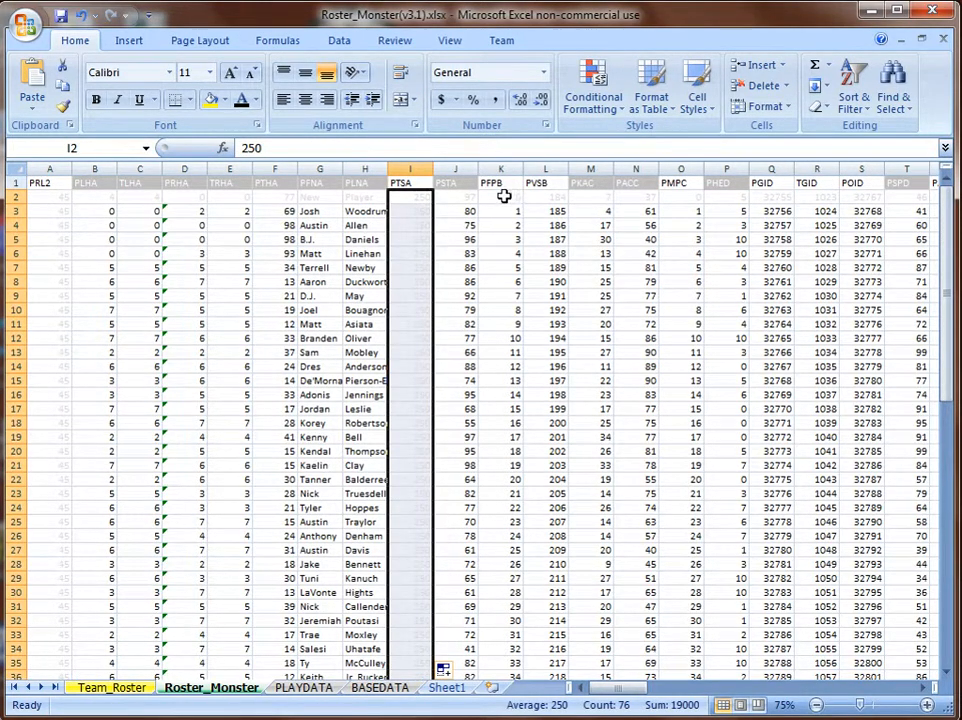
Fill K2:L2, O2 and Q2:S2 down, confirming TGID 1023 appears in R3.
left_click_drag(504, 196, 556, 197)
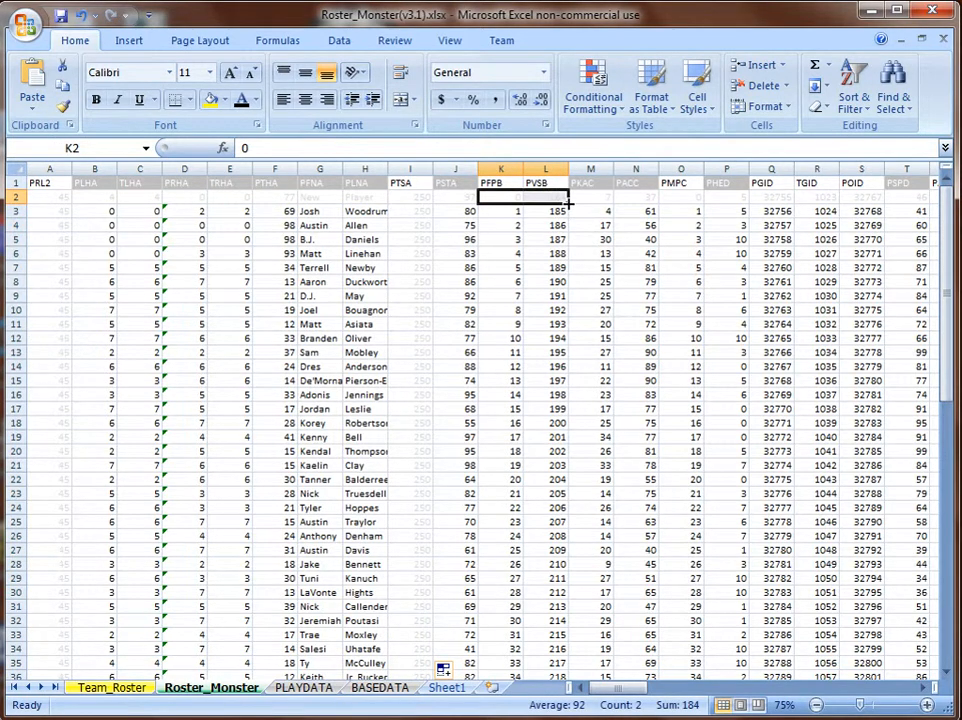
double_click(567, 203)
left_click(682, 199)
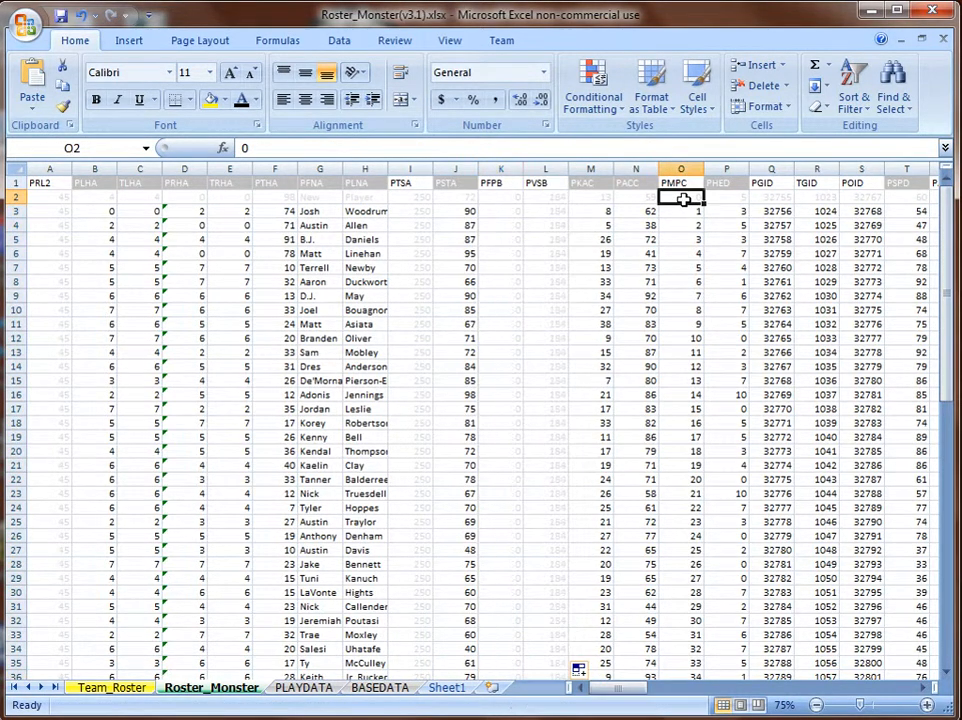
double_click(704, 203)
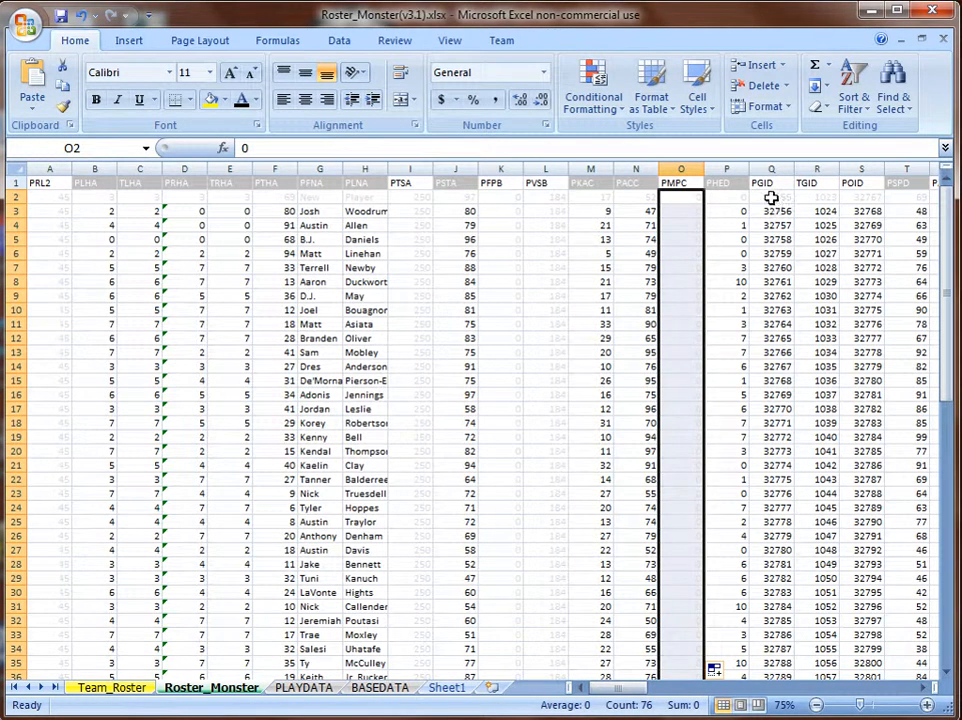
left_click_drag(771, 198, 861, 200)
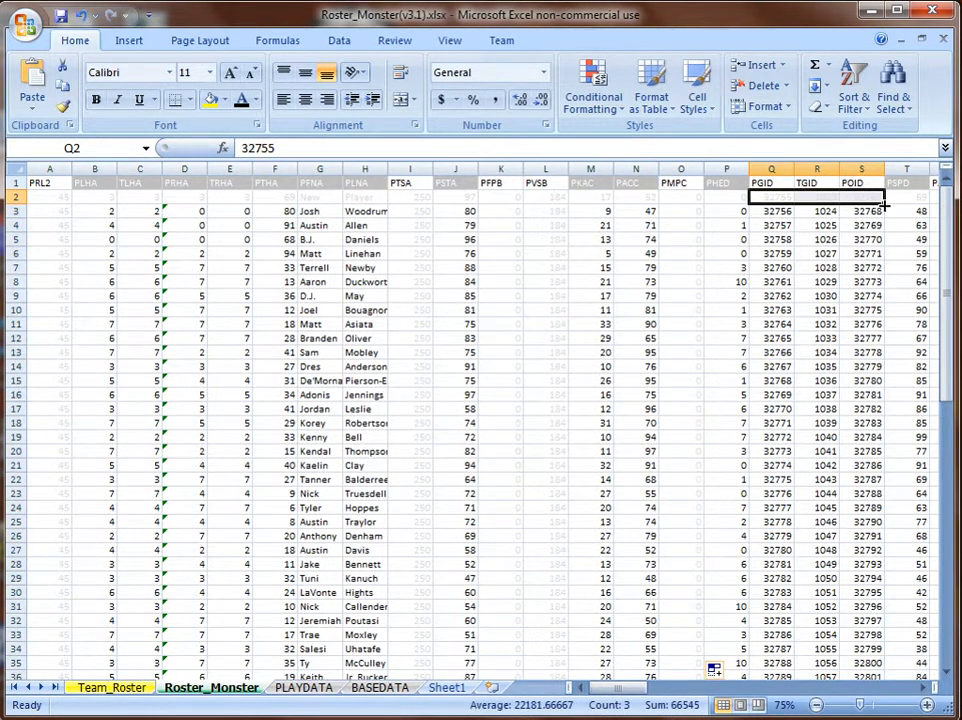
double_click(884, 204)
left_click(820, 200)
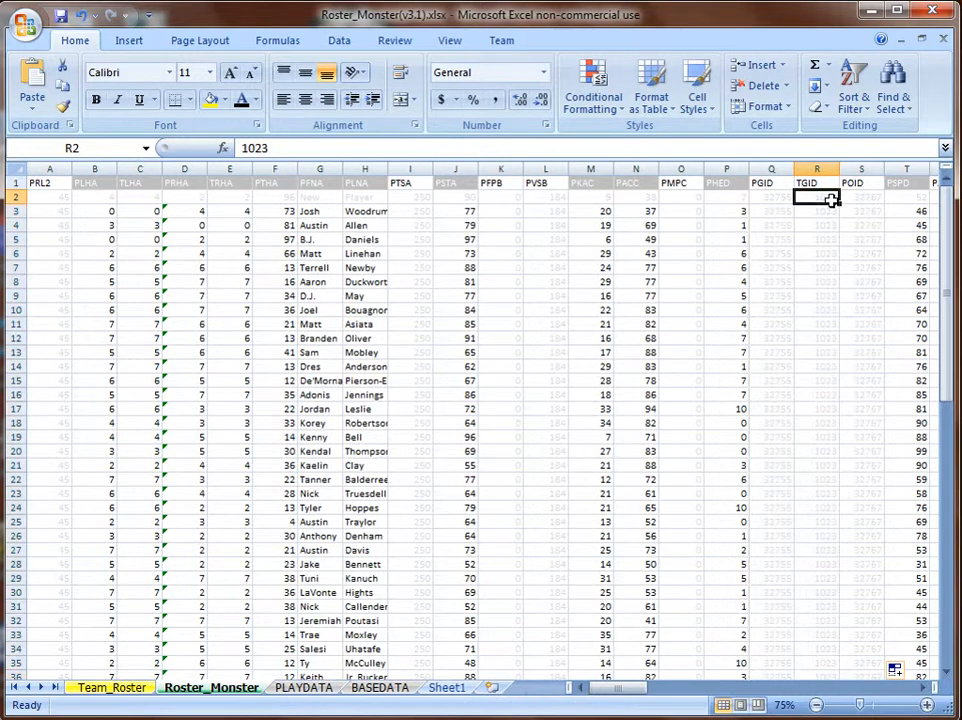
left_click(824, 212)
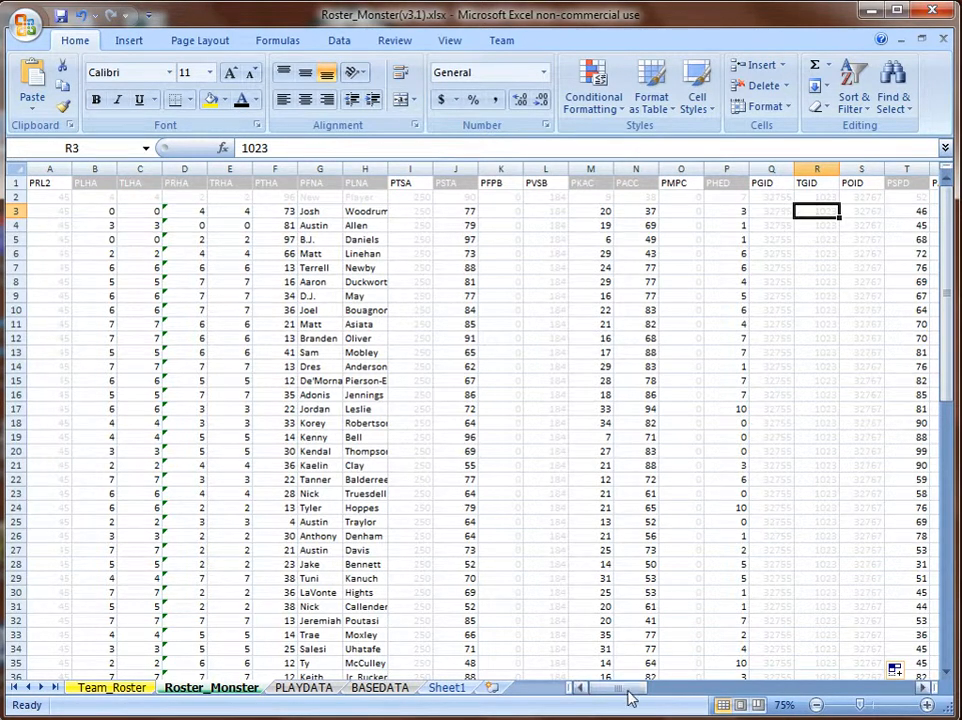
Fill U2:W2, Y2, Z2:AA2 and AC2:AD2 values down through every player row.
left_click_drag(628, 697, 663, 699)
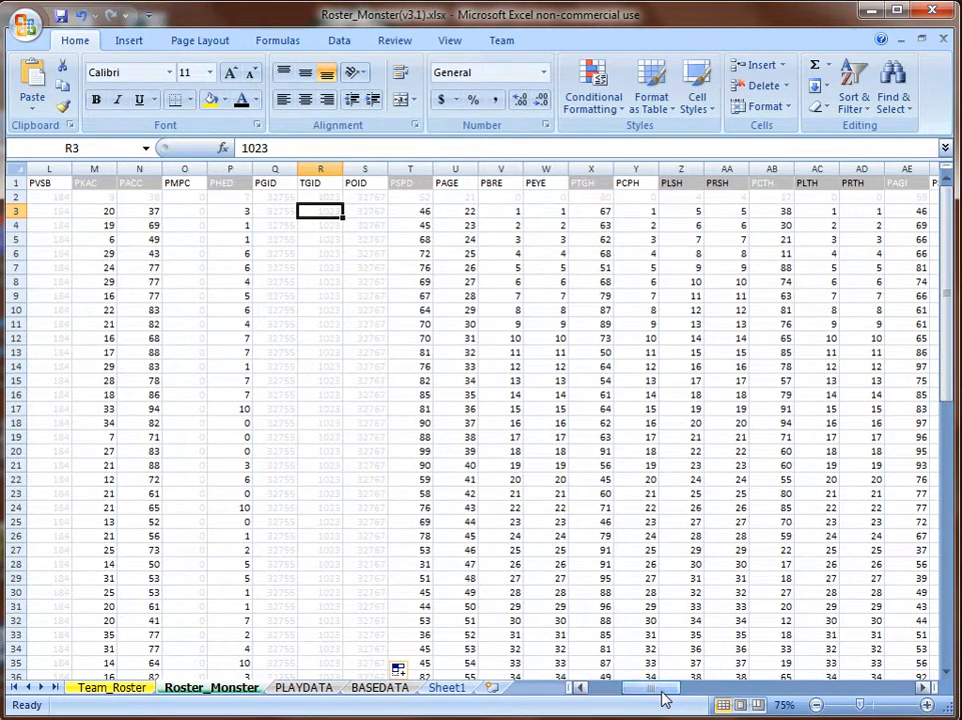
left_click_drag(457, 198, 549, 199)
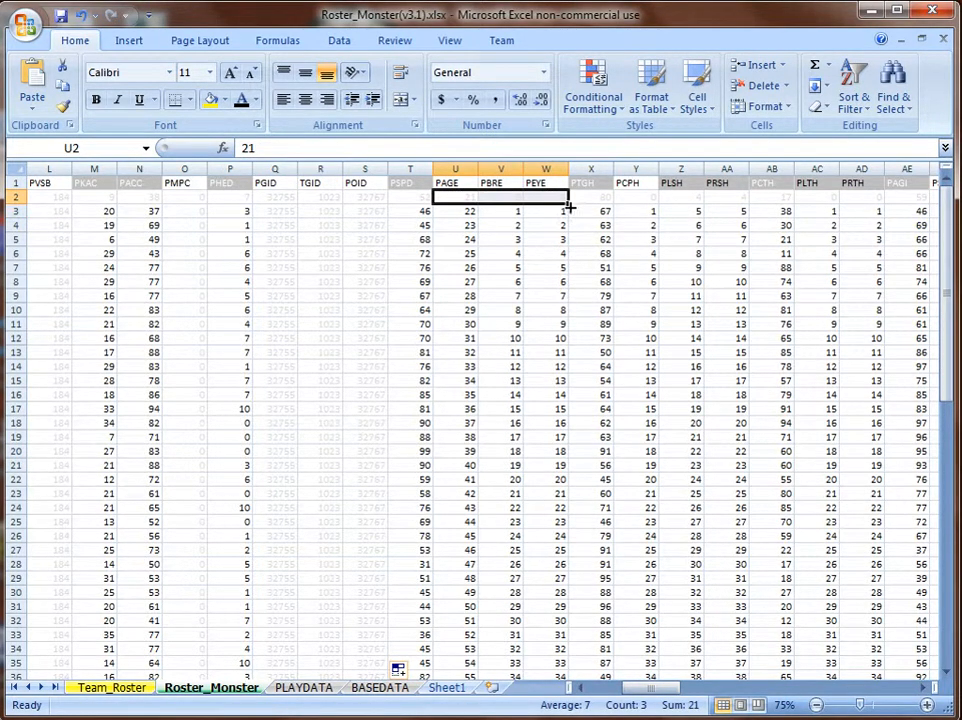
double_click(568, 206)
mouse_move(633, 196)
left_mouse_down()
mouse_move(660, 208)
mouse_move(652, 200)
left_mouse_up()
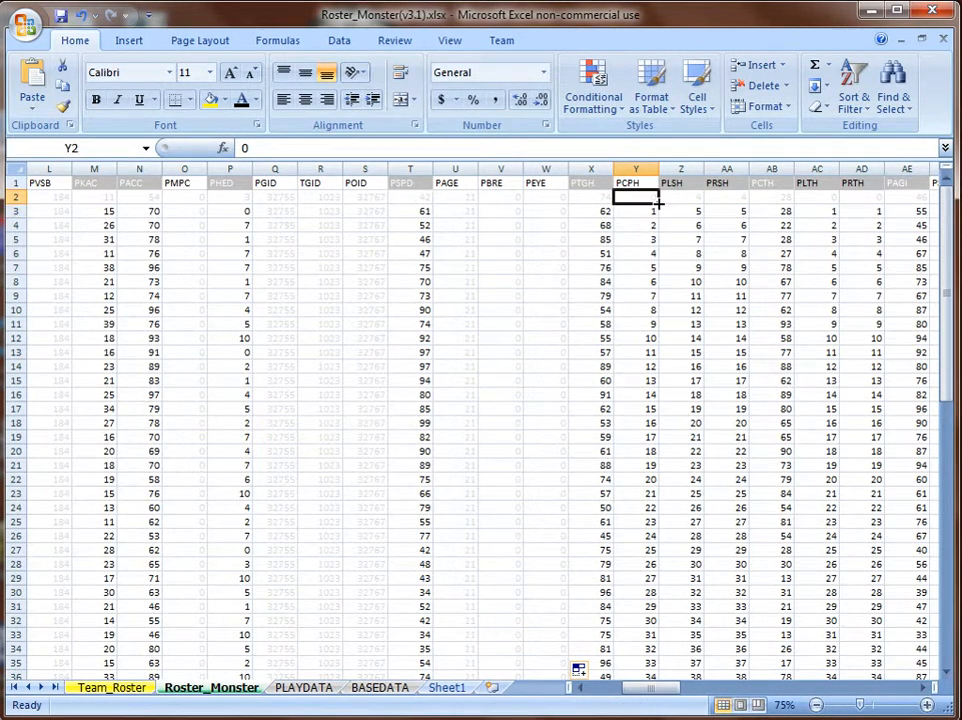
double_click(659, 202)
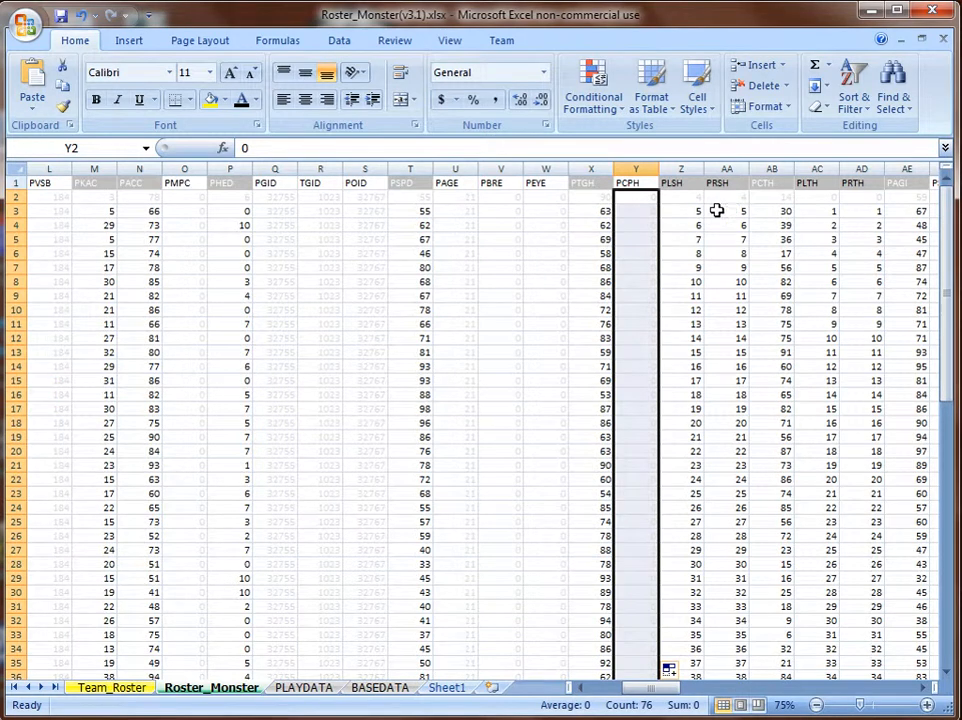
left_click_drag(672, 199, 750, 206)
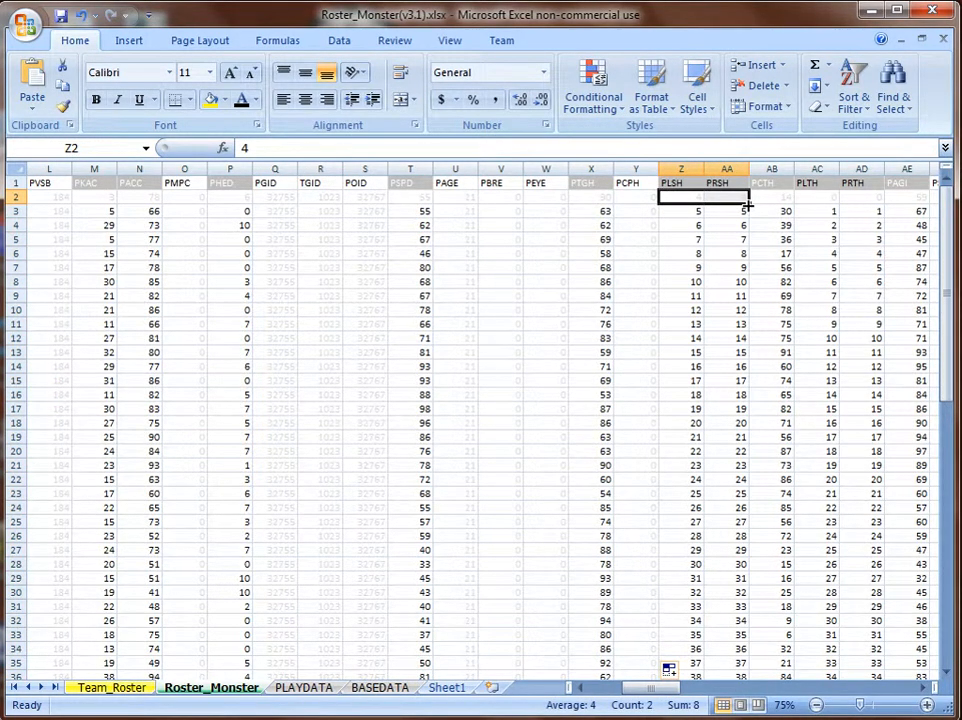
double_click(748, 204)
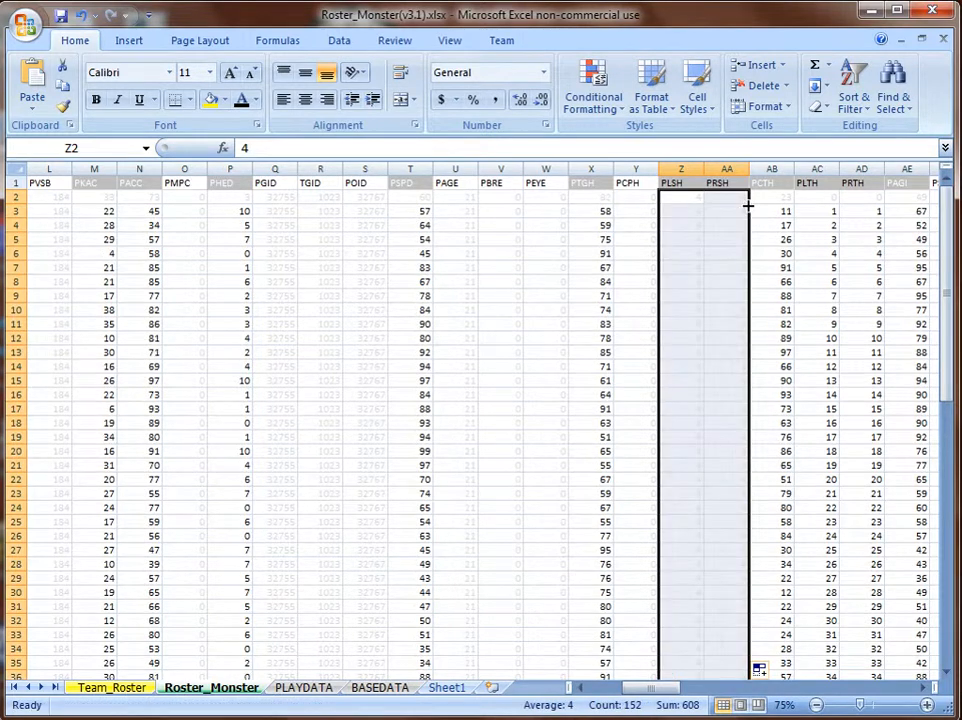
left_click_drag(807, 198, 860, 200)
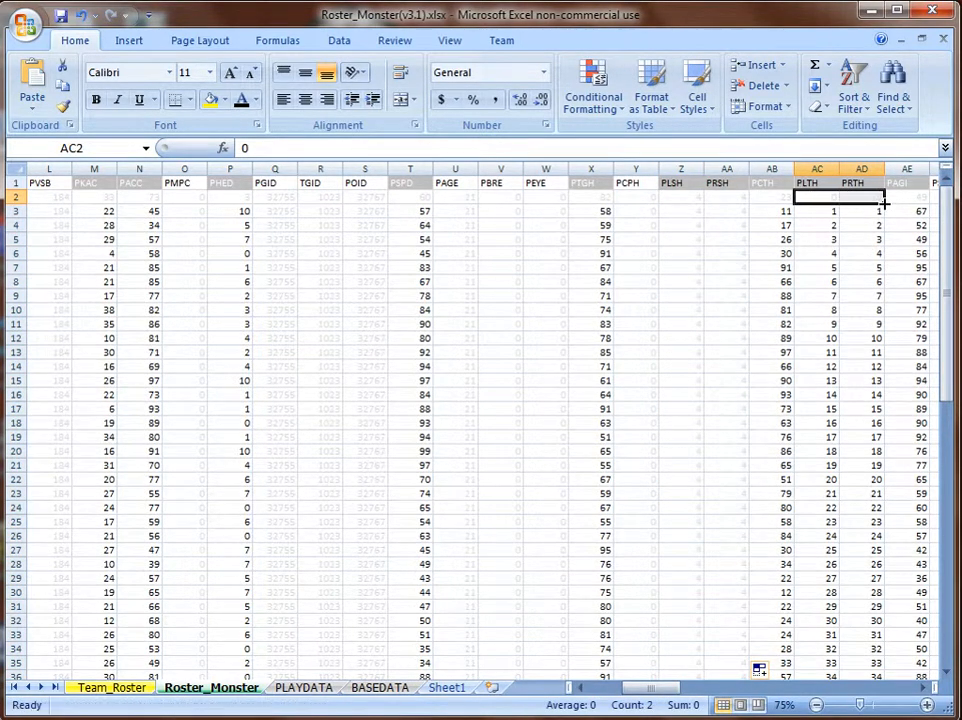
double_click(884, 203)
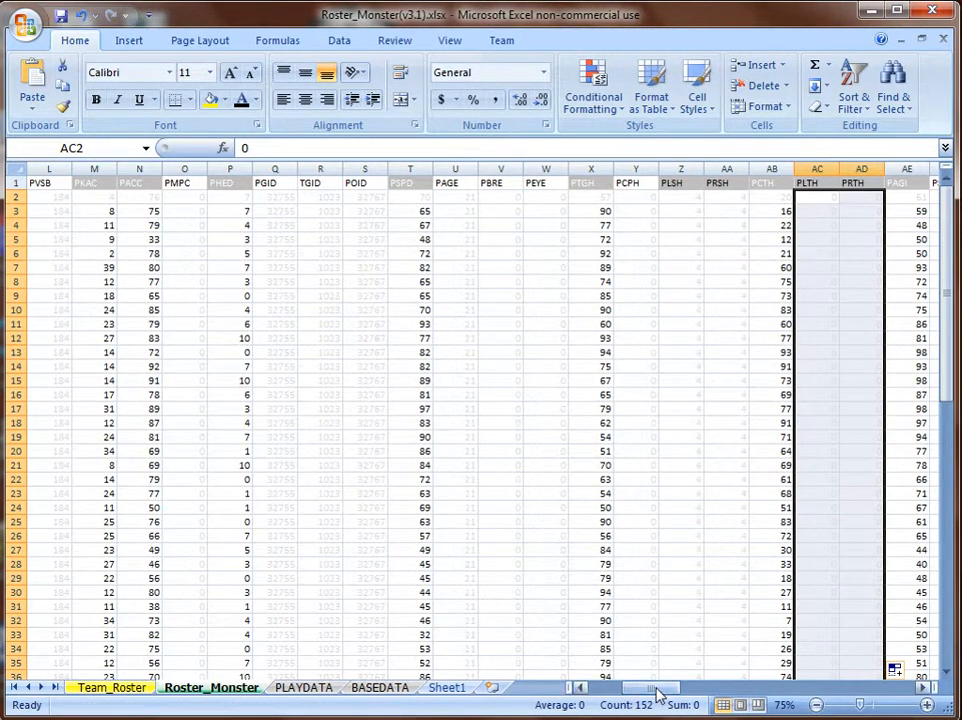
Fill AF2:AH2 and the 0 values in AM2 and AP2 down all player rows.
left_click_drag(657, 692, 691, 690)
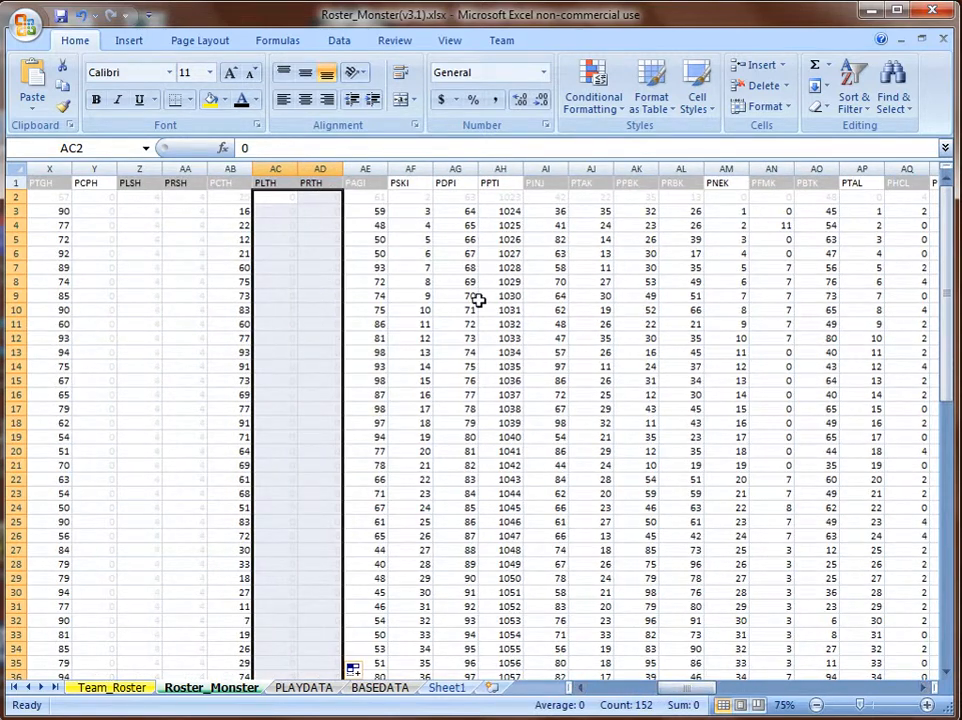
left_click_drag(408, 197, 521, 207)
double_click(523, 203)
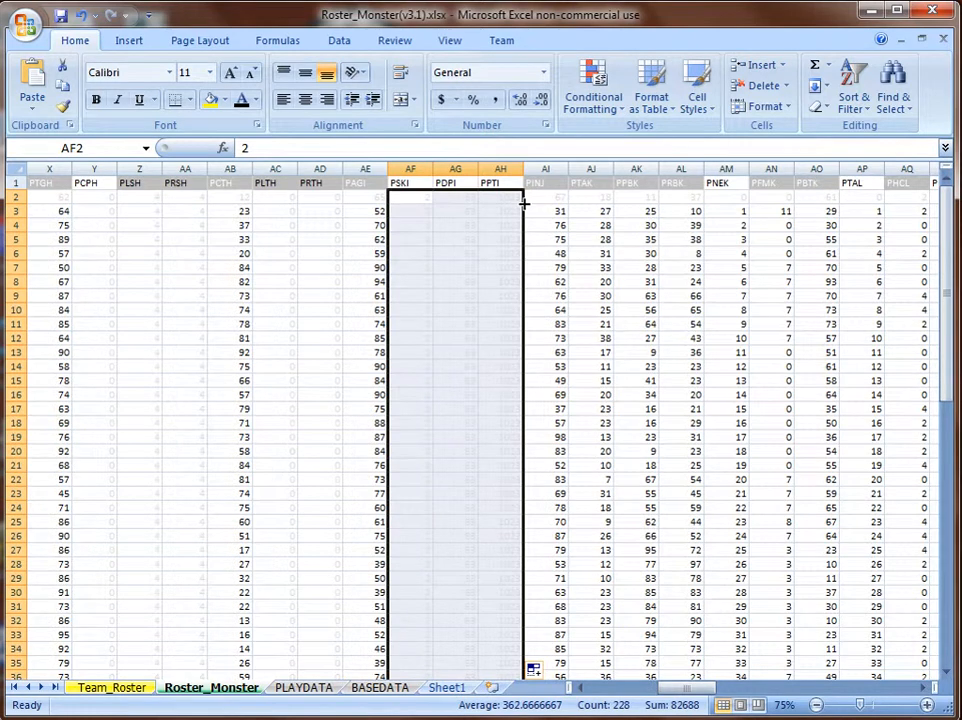
left_click(724, 197)
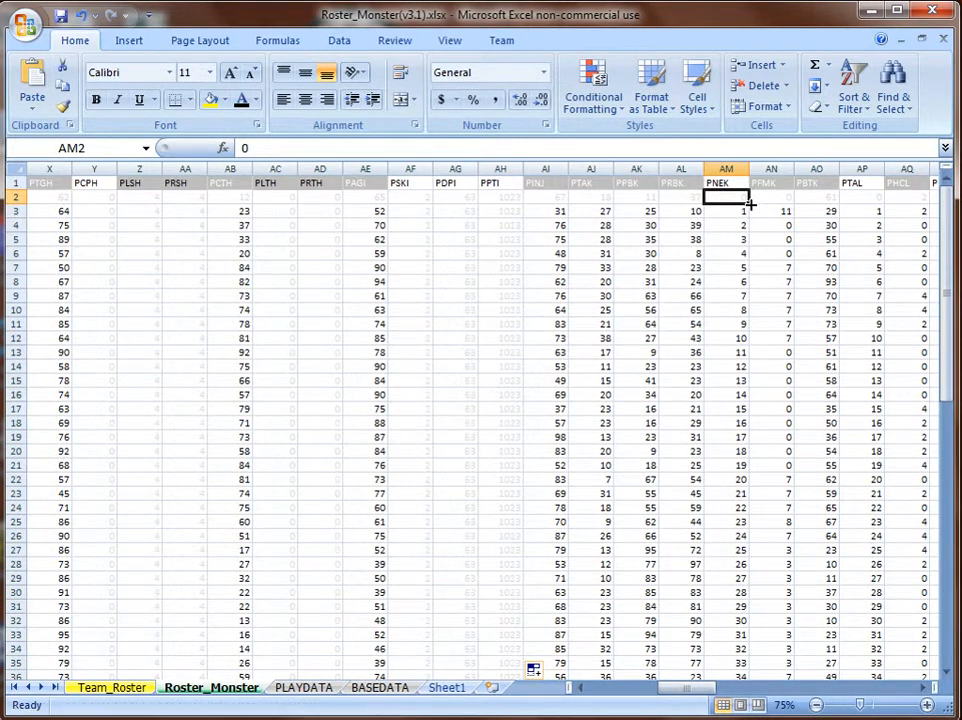
double_click(748, 204)
left_click(856, 197)
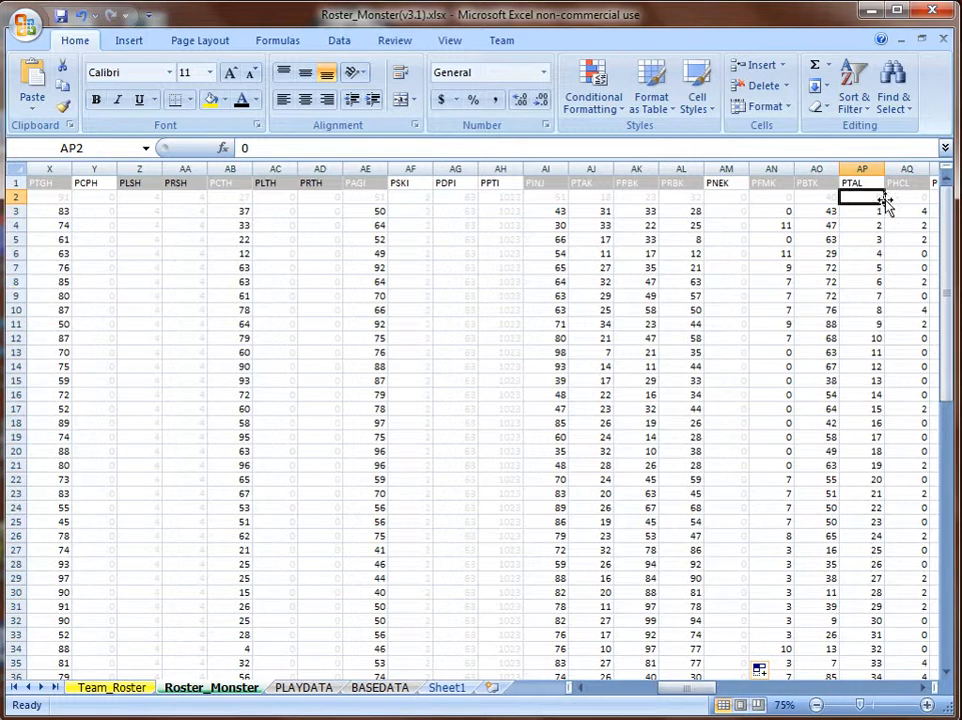
double_click(885, 205)
scroll(859, 285, "down", 1)
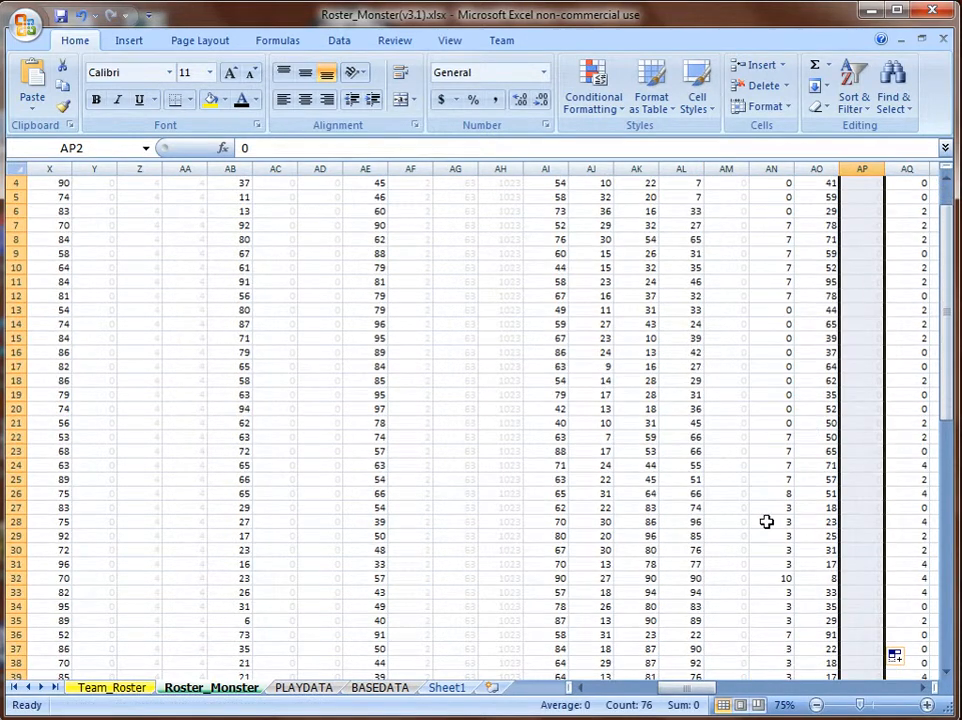
left_click_drag(945, 318, 948, 248)
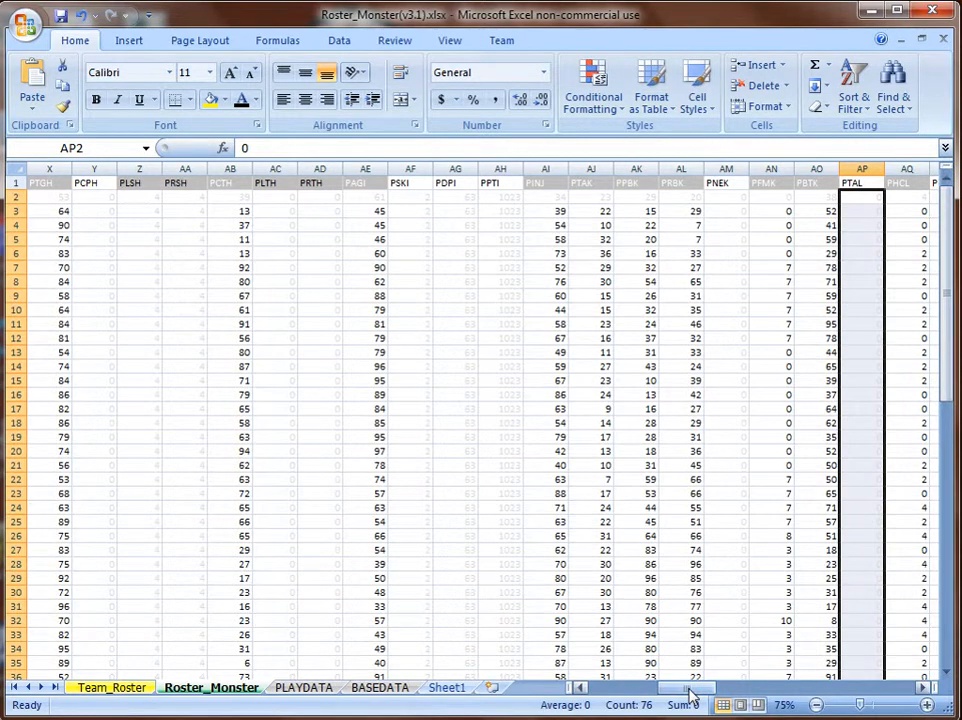
Fill AR2:AV2, AX2:AY2, BB2, BD2 (65) and BF2 down through every player row.
left_click_drag(698, 689, 729, 694)
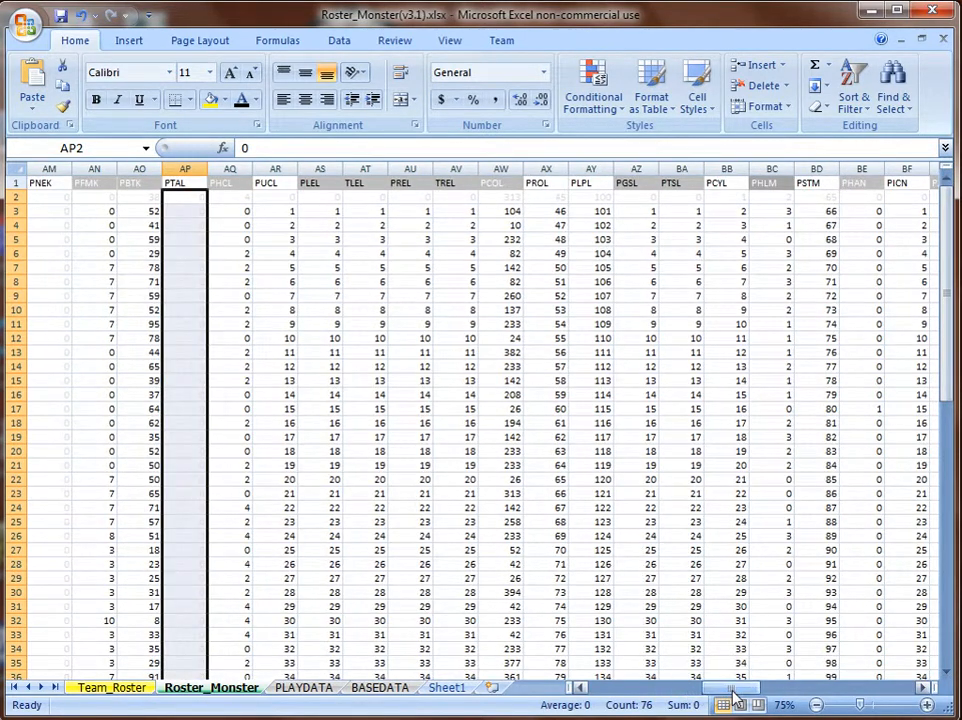
left_click_drag(281, 195, 455, 203)
left_click(286, 197)
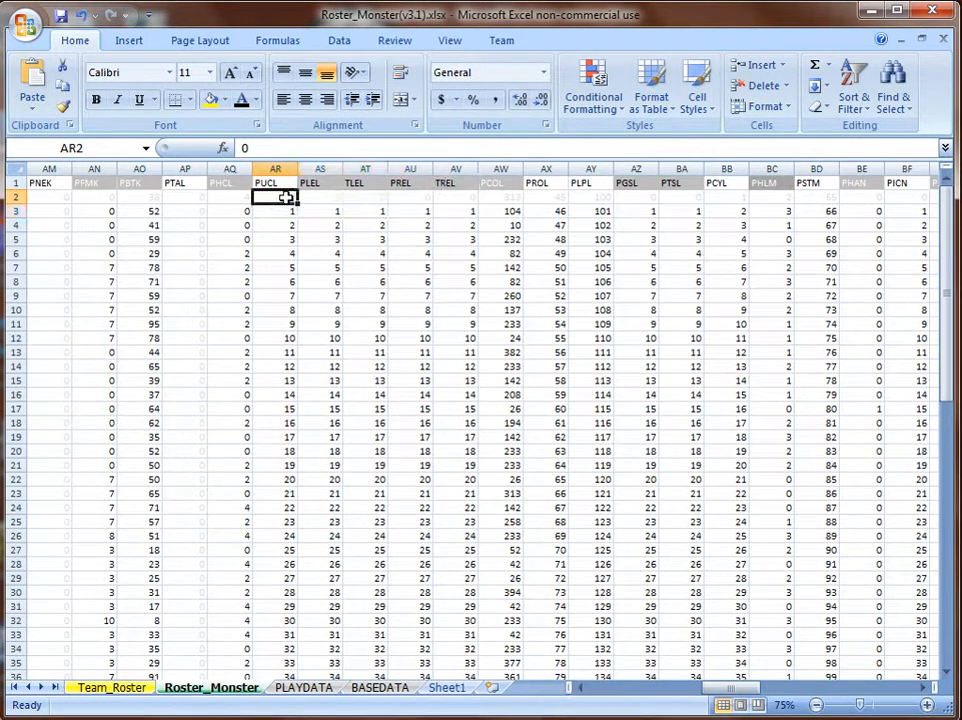
left_click_drag(286, 197, 460, 198)
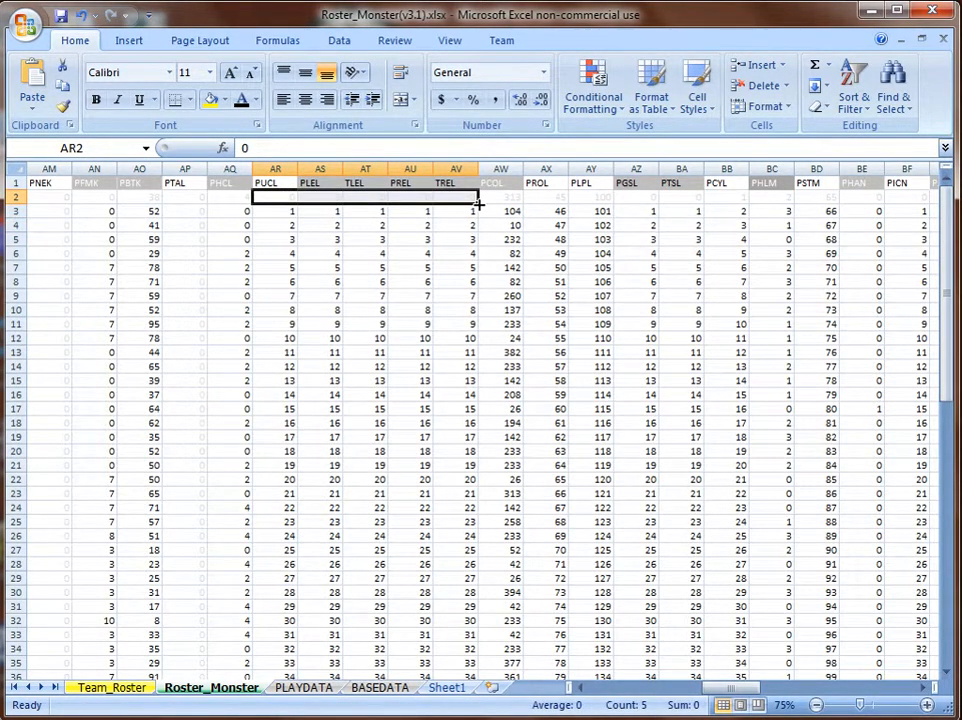
double_click(478, 203)
left_click_drag(551, 196, 608, 197)
double_click(613, 203)
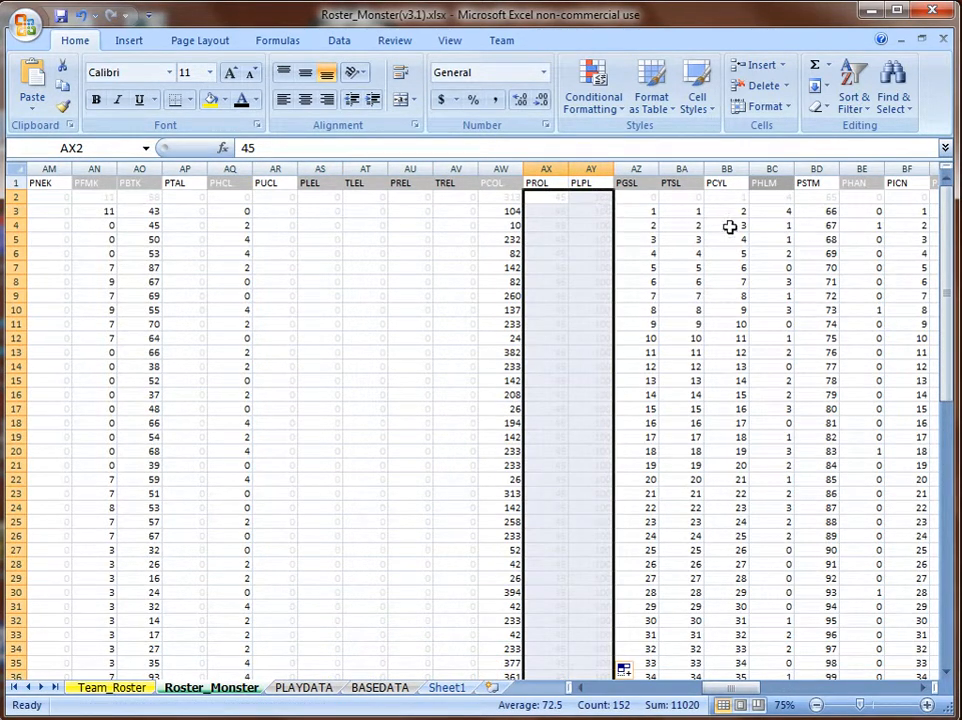
left_click(726, 197)
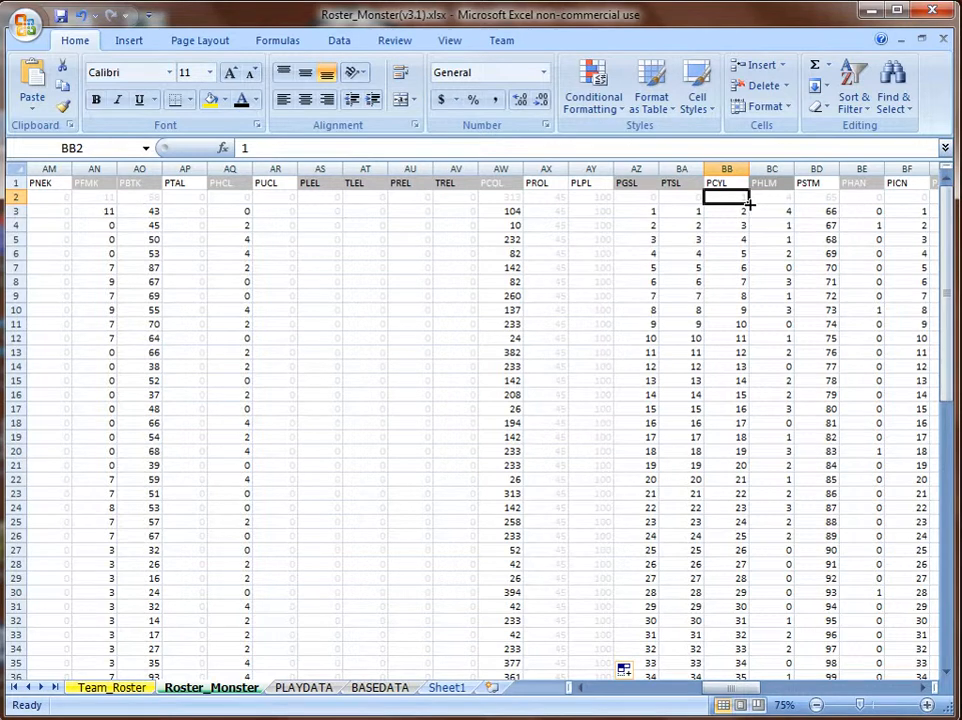
double_click(749, 204)
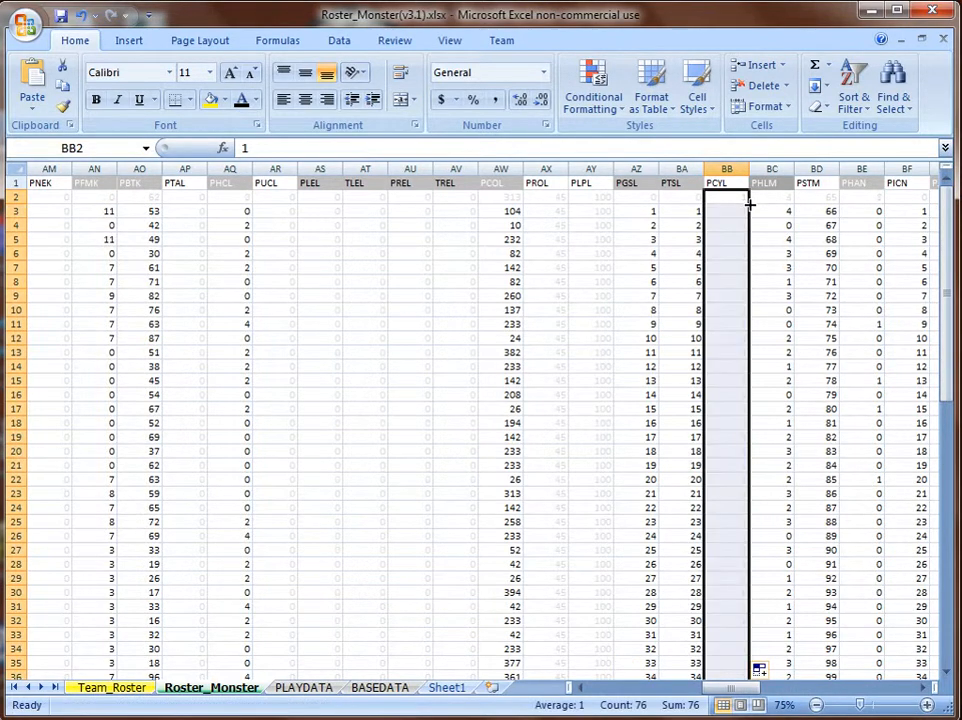
left_click(818, 198)
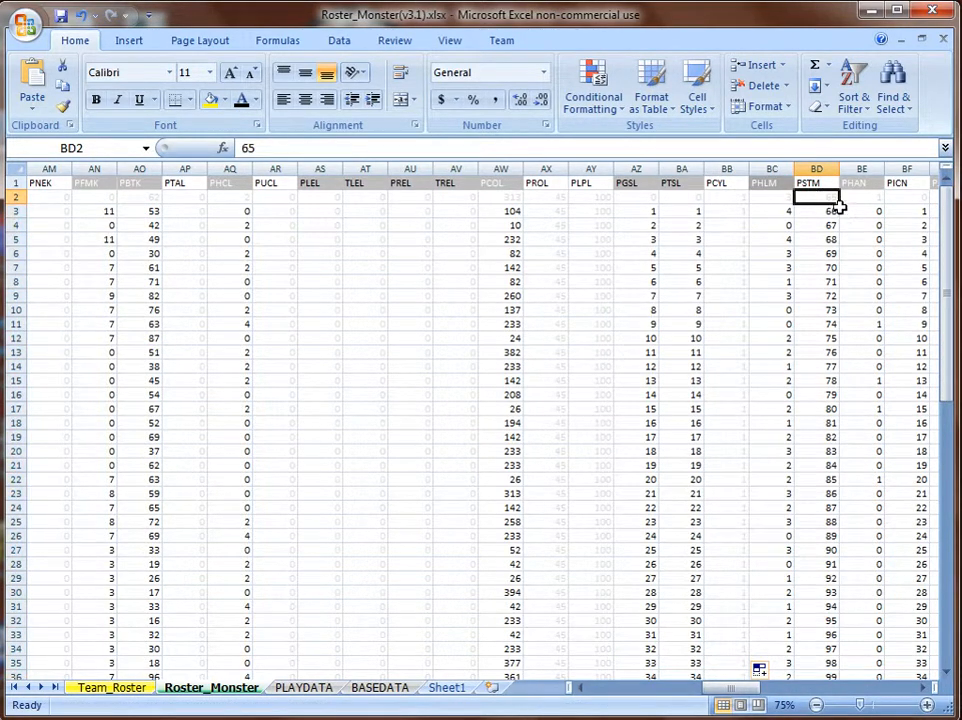
double_click(838, 204)
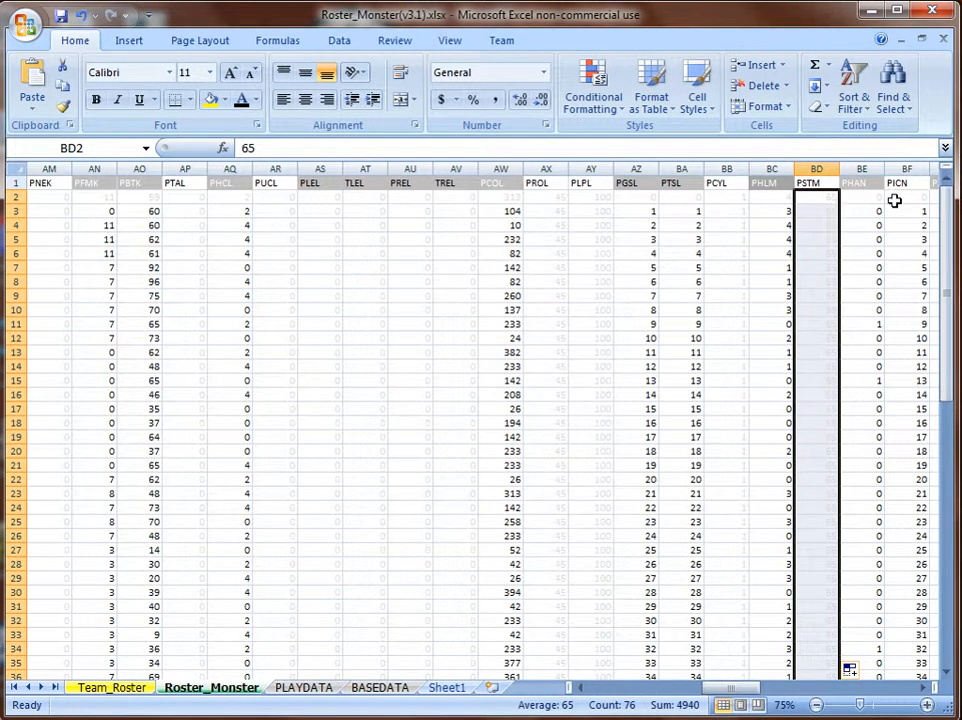
left_click(900, 198)
double_click(929, 204)
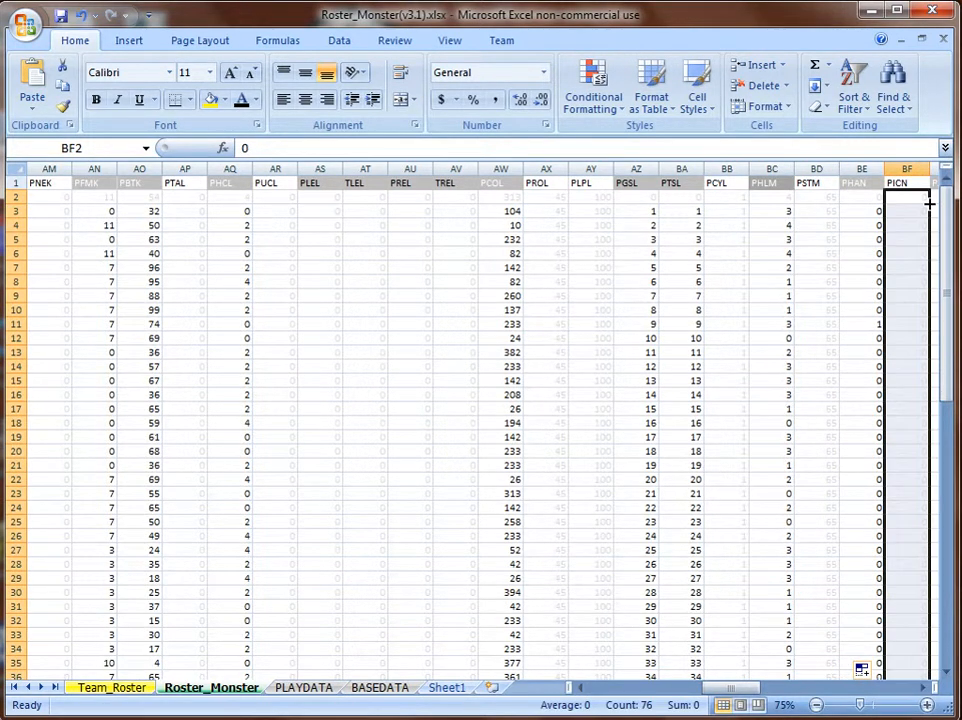
Fill the BH2:BN2 values and the BR2:BS2 zeros down all player rows.
scroll(747, 655, "down", 1)
left_click_drag(747, 690, 777, 690)
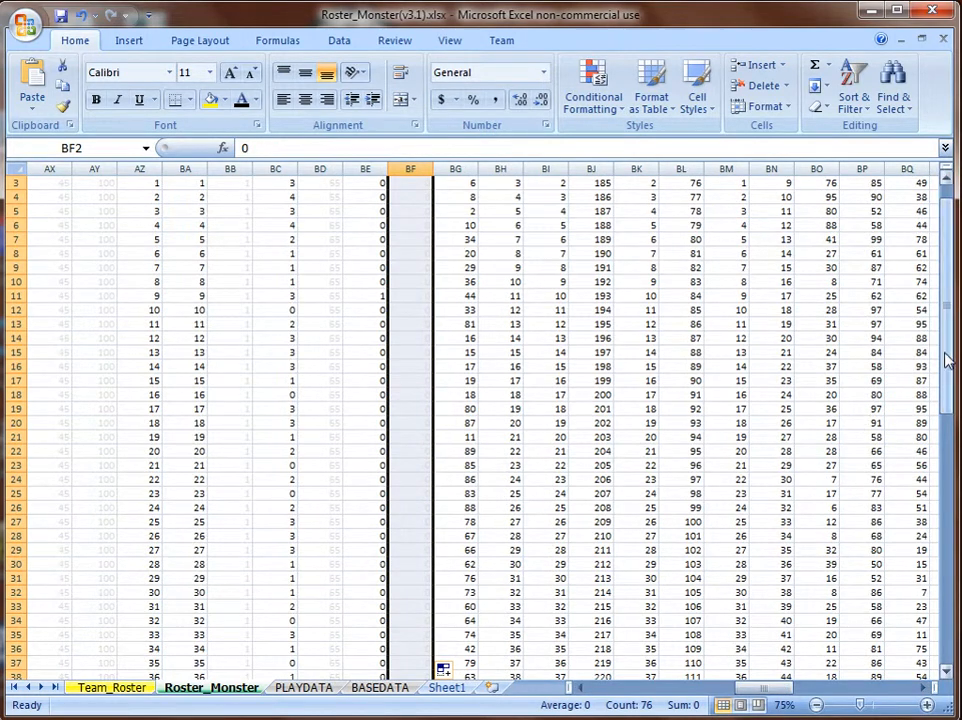
left_click_drag(947, 354, 945, 307)
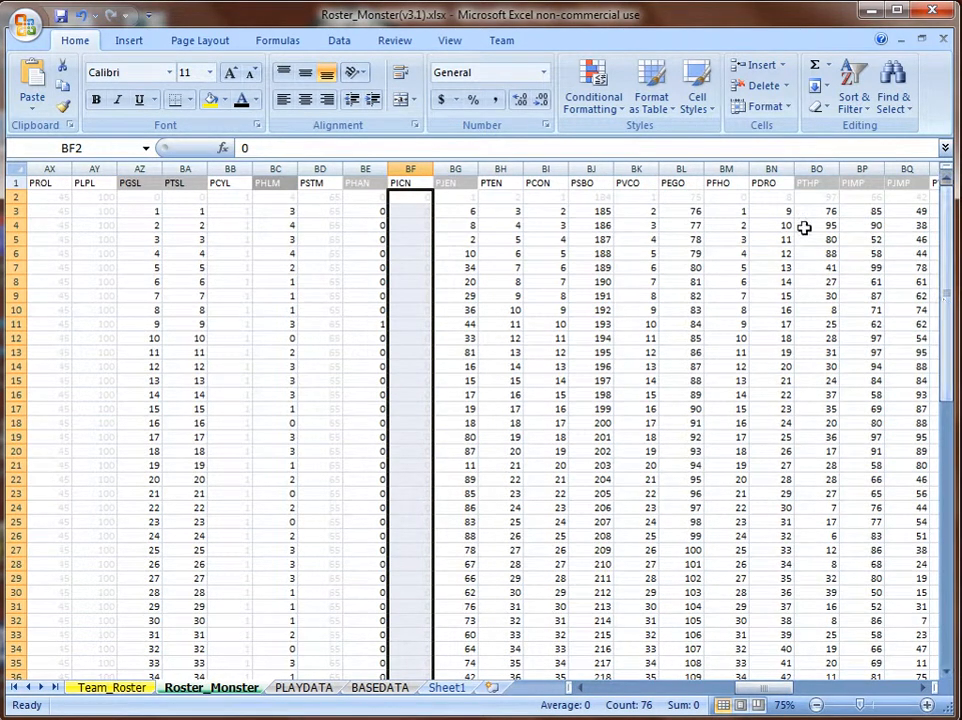
left_click_drag(502, 199, 765, 200)
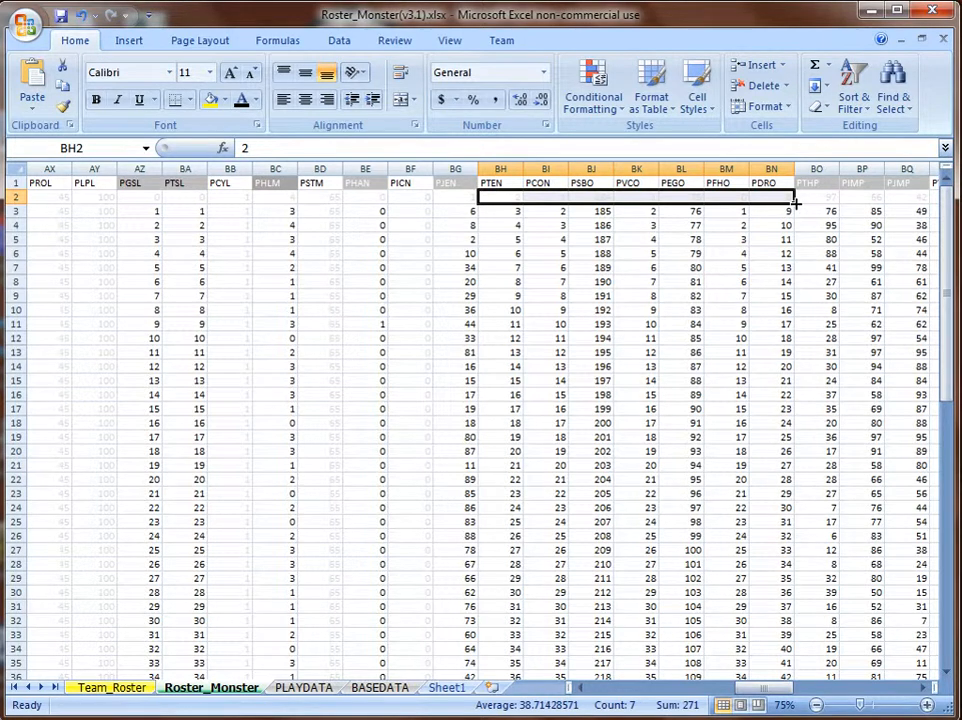
double_click(795, 203)
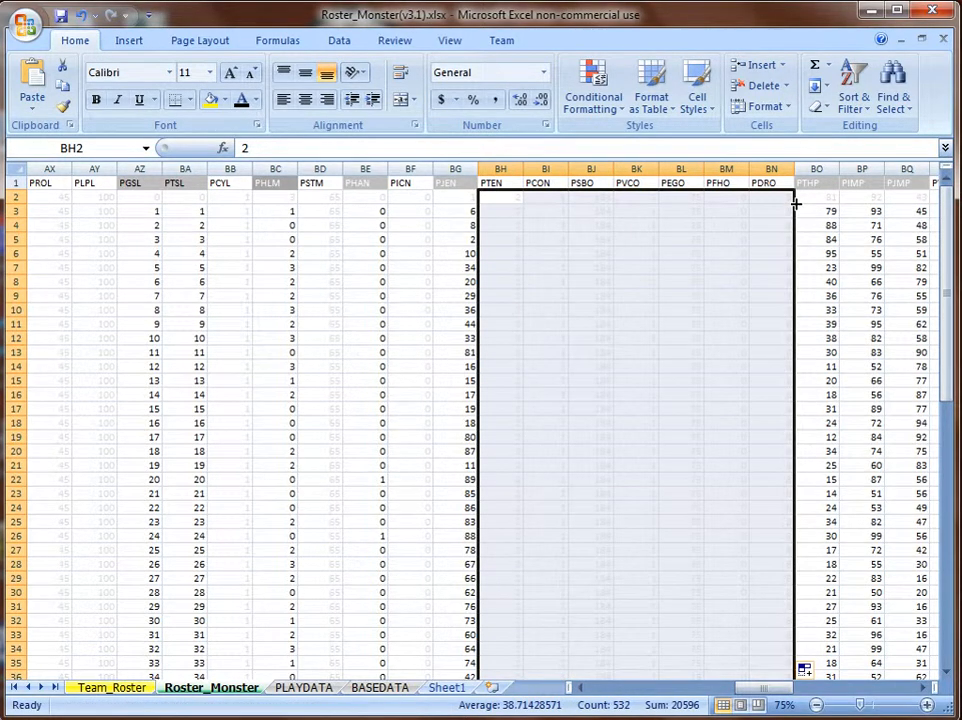
left_click(816, 690)
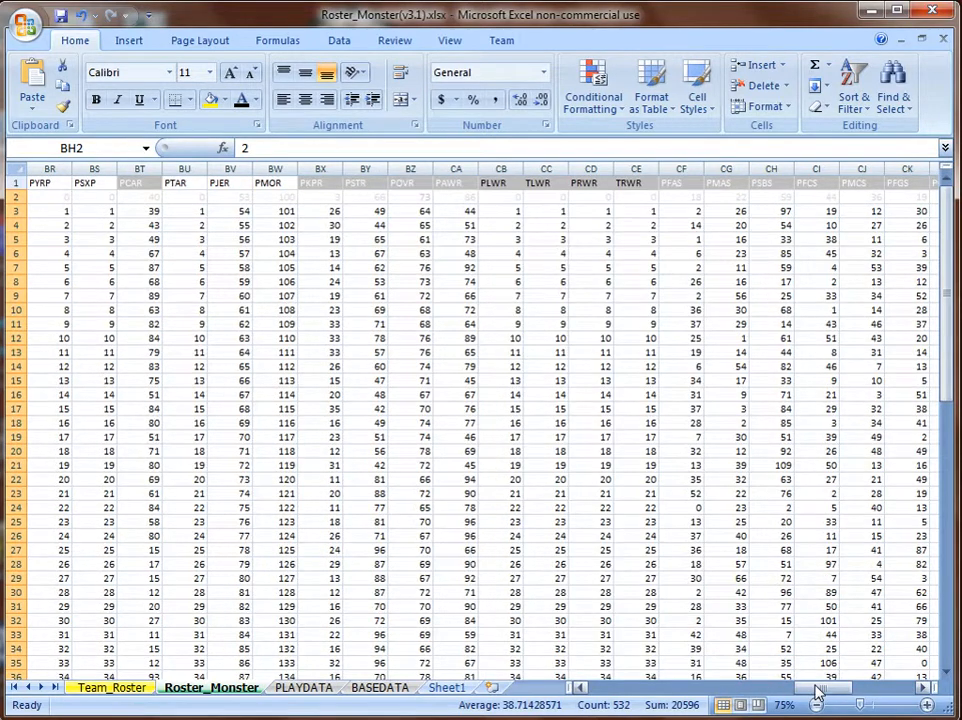
scroll(558, 414, "down", 14)
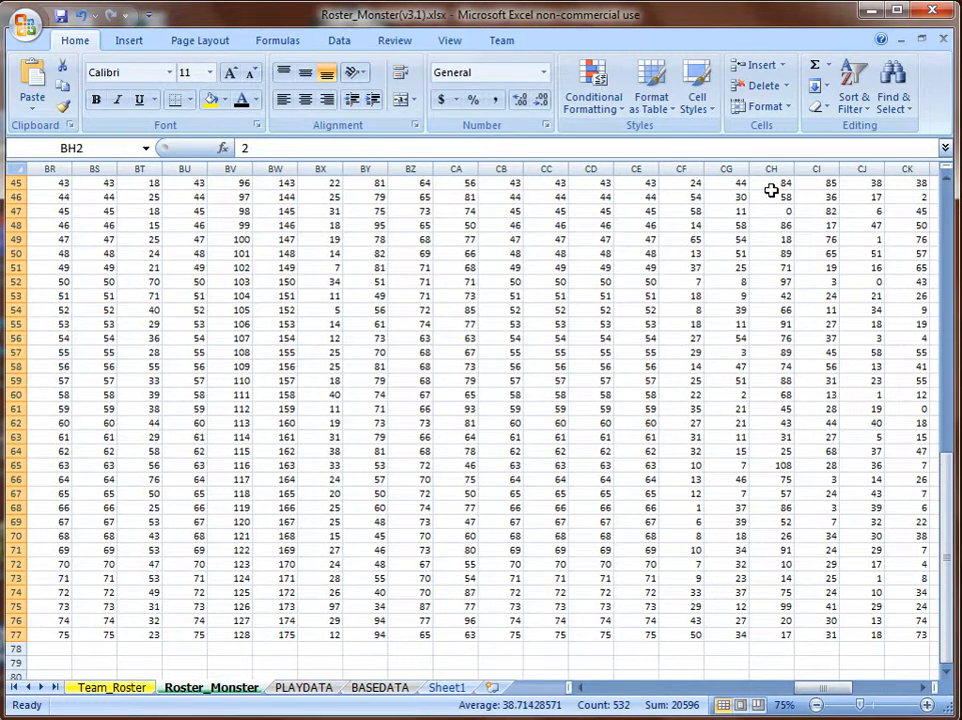
left_click(946, 259)
left_click_drag(946, 259, 957, 180)
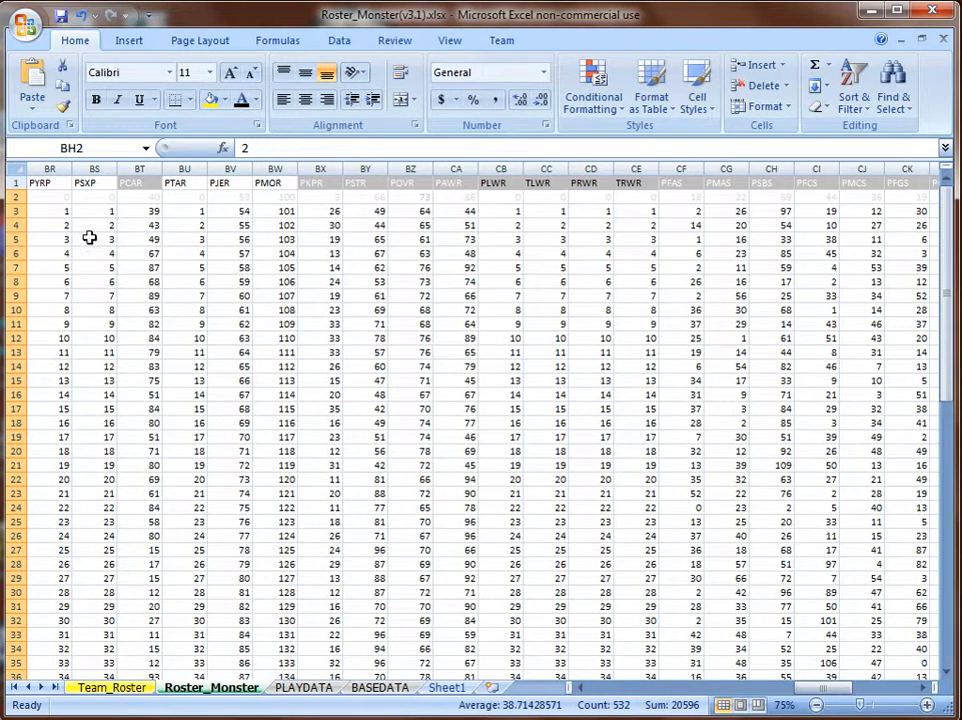
left_click(66, 197)
left_click_drag(72, 197, 78, 196)
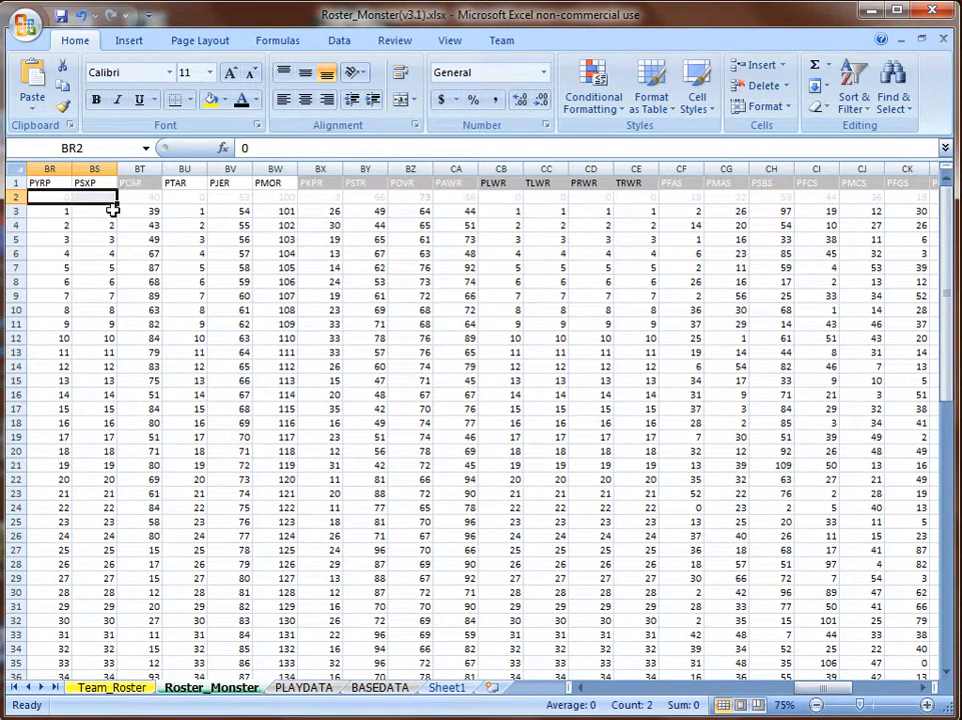
double_click(117, 204)
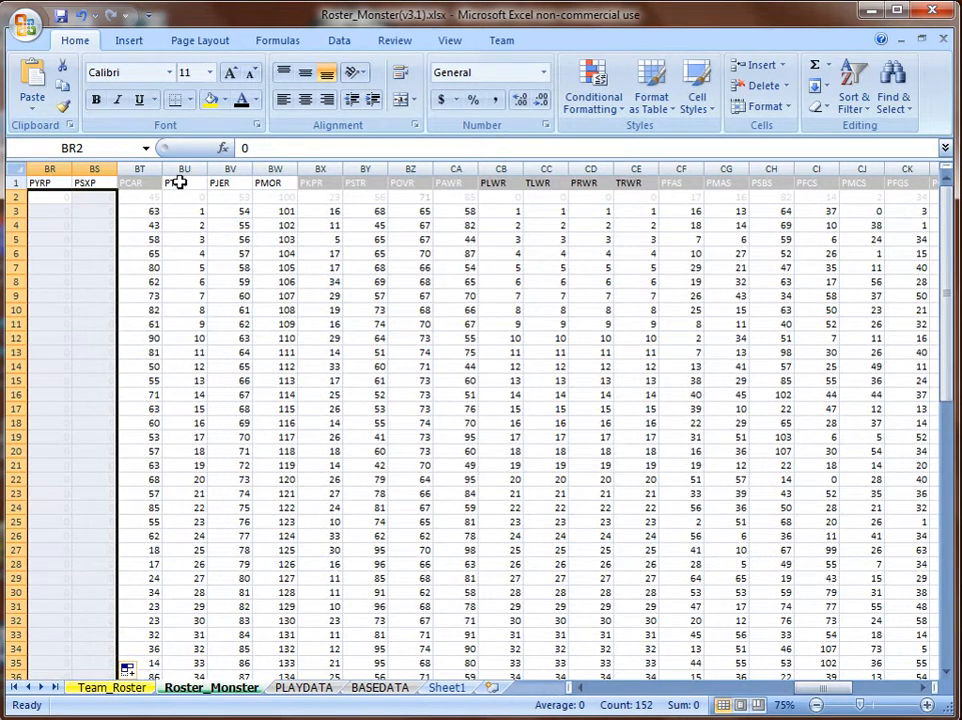
Fill BU2:BW2, CB2:CE2 and the PVIS value in CO2 down all player rows.
left_click_drag(175, 183, 258, 182)
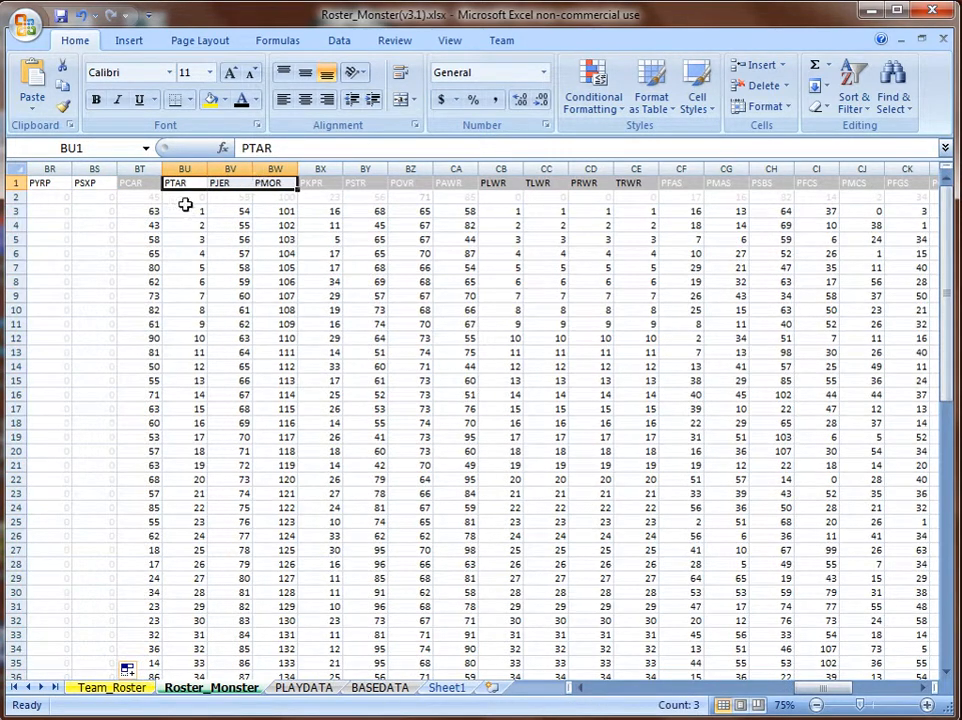
left_click_drag(185, 197, 260, 195)
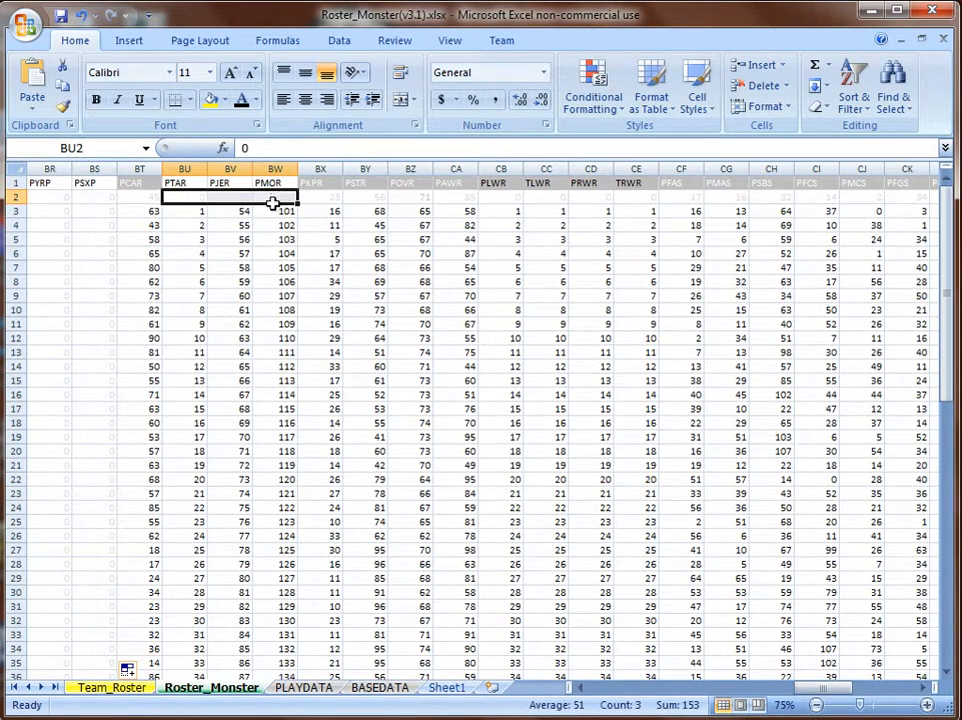
double_click(297, 204)
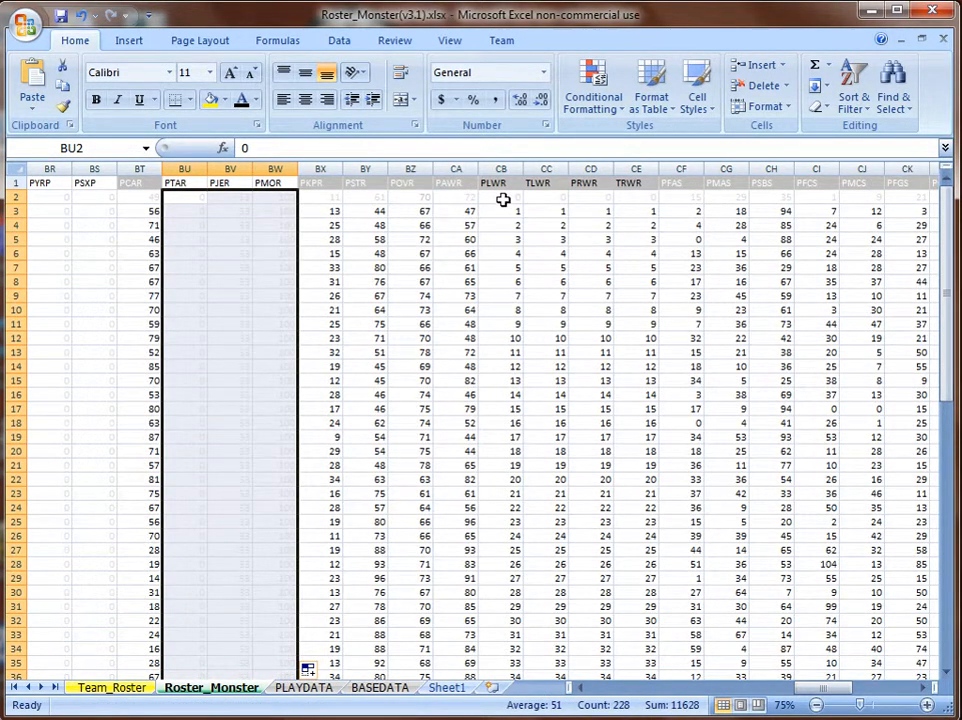
left_click_drag(502, 197, 636, 198)
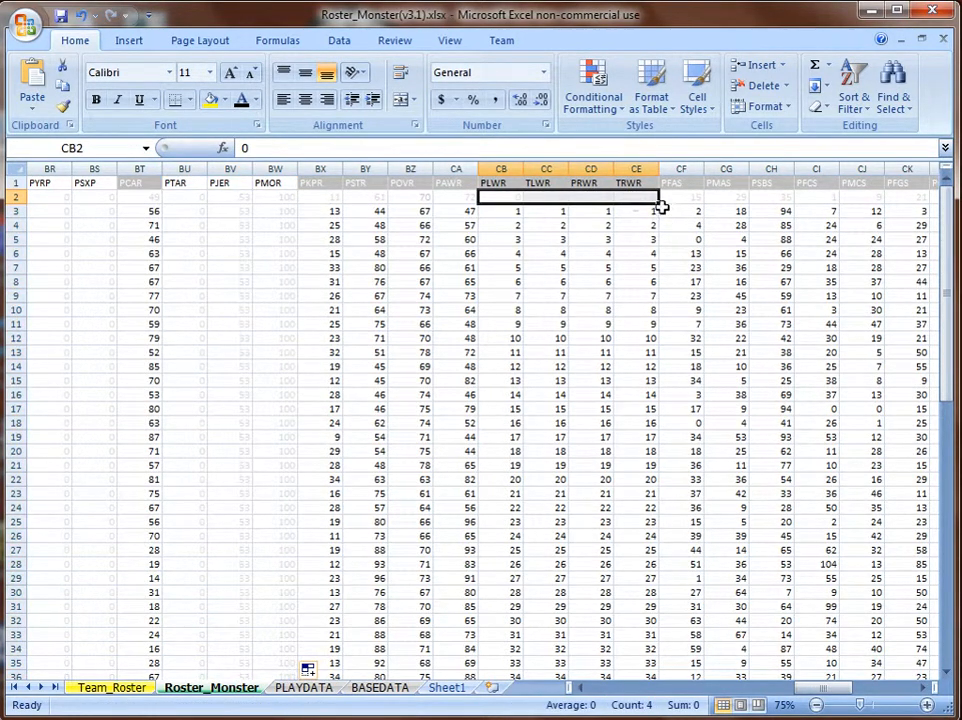
double_click(658, 205)
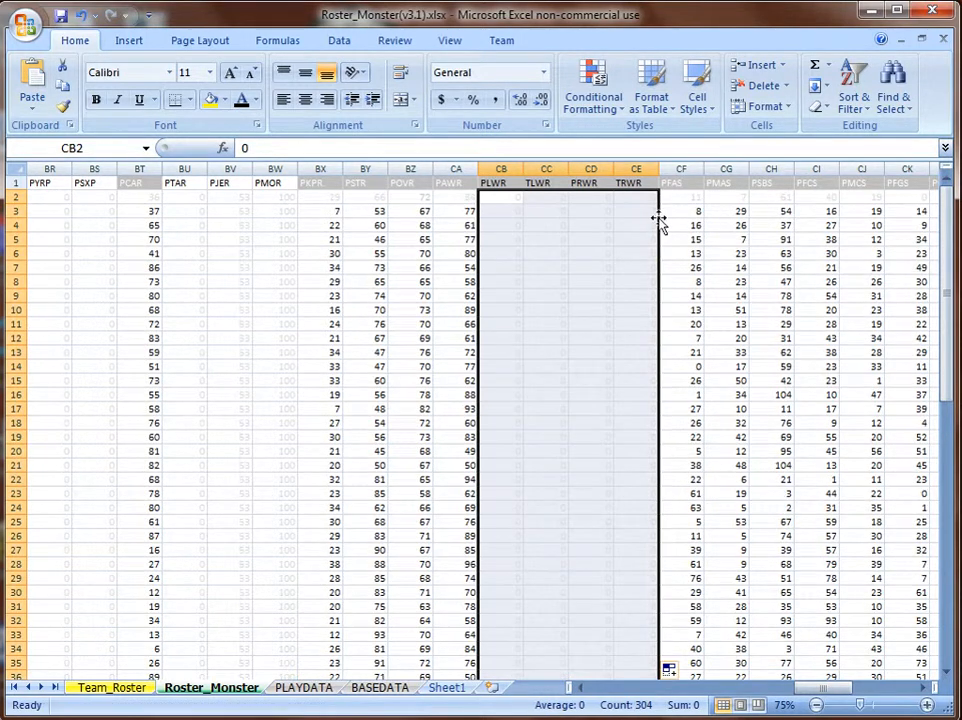
left_click_drag(815, 695, 848, 694)
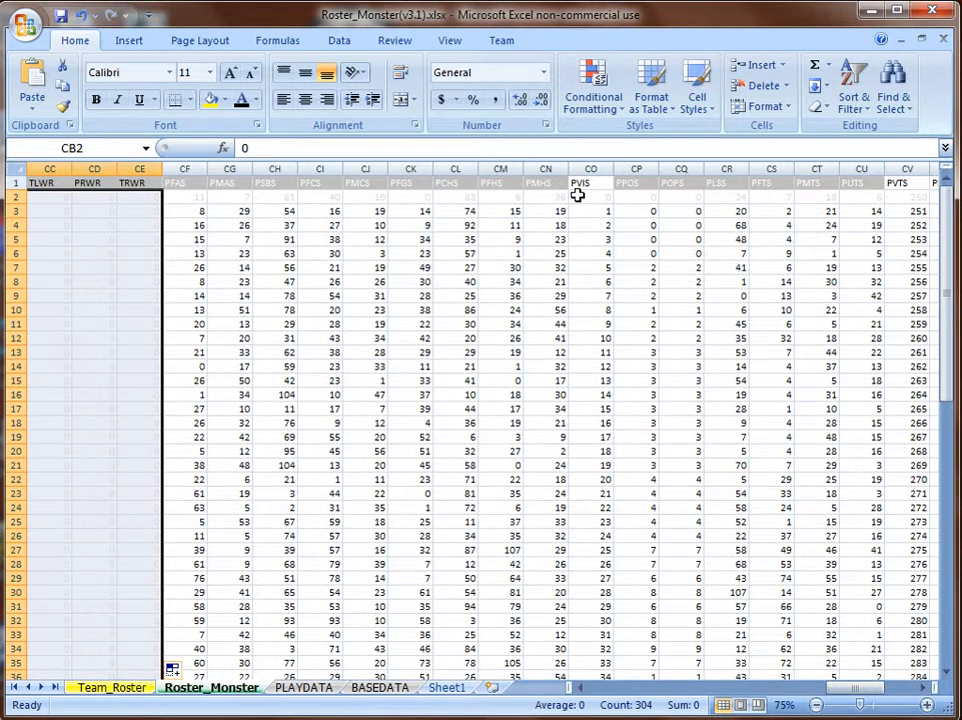
left_click(580, 196)
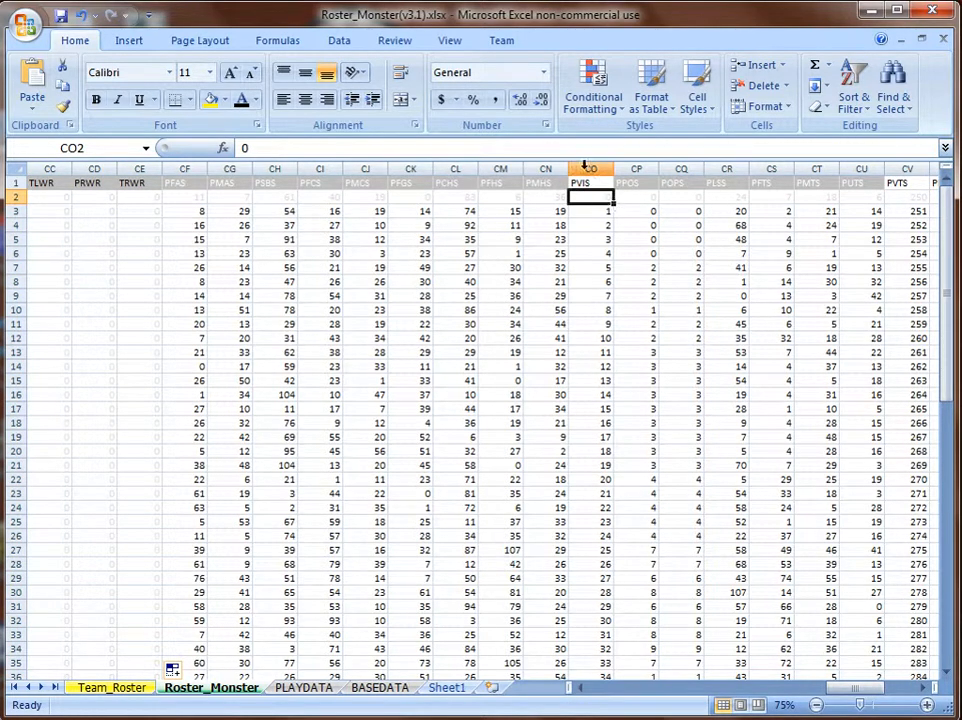
double_click(613, 204)
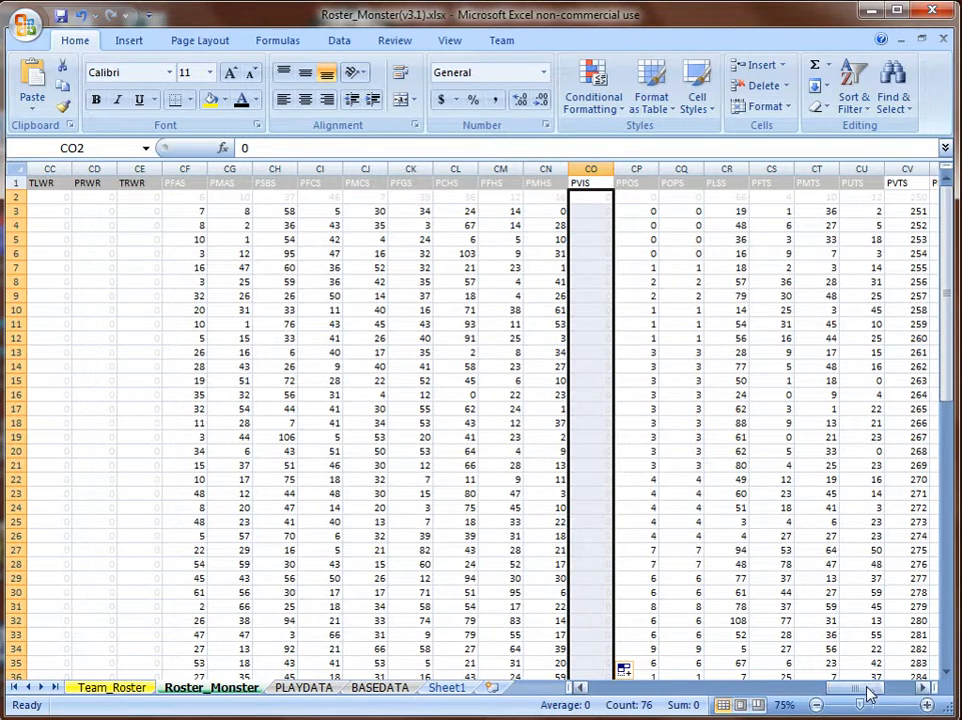
Fill CV2:CW2, PCMT 1023 in CZ2 and DB2:DE2 down all player rows.
left_click_drag(866, 687, 898, 689)
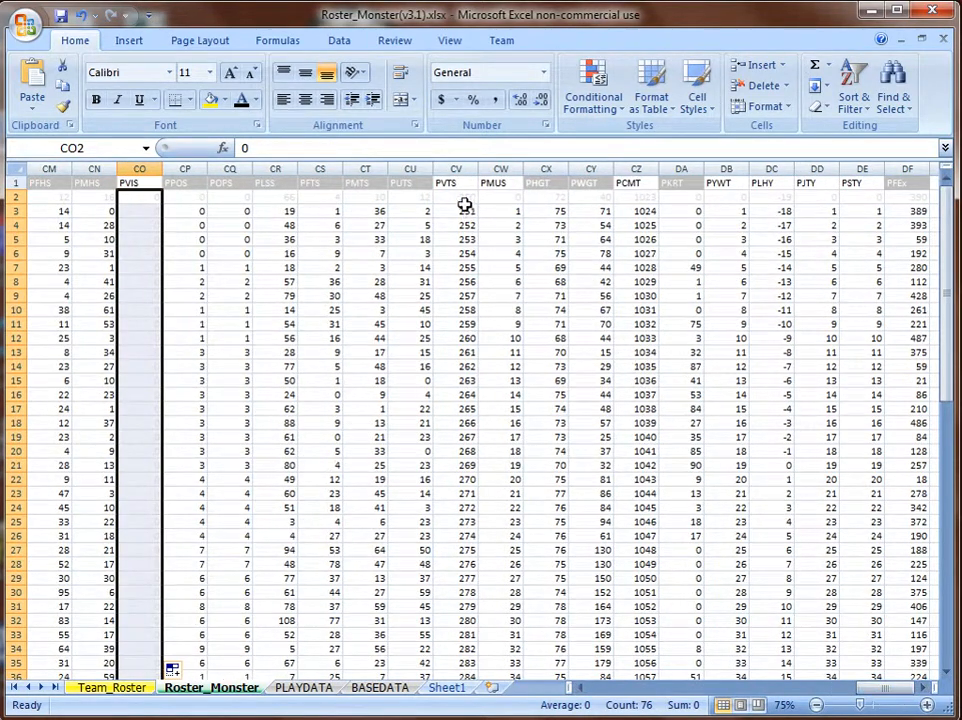
left_click_drag(459, 196, 502, 199)
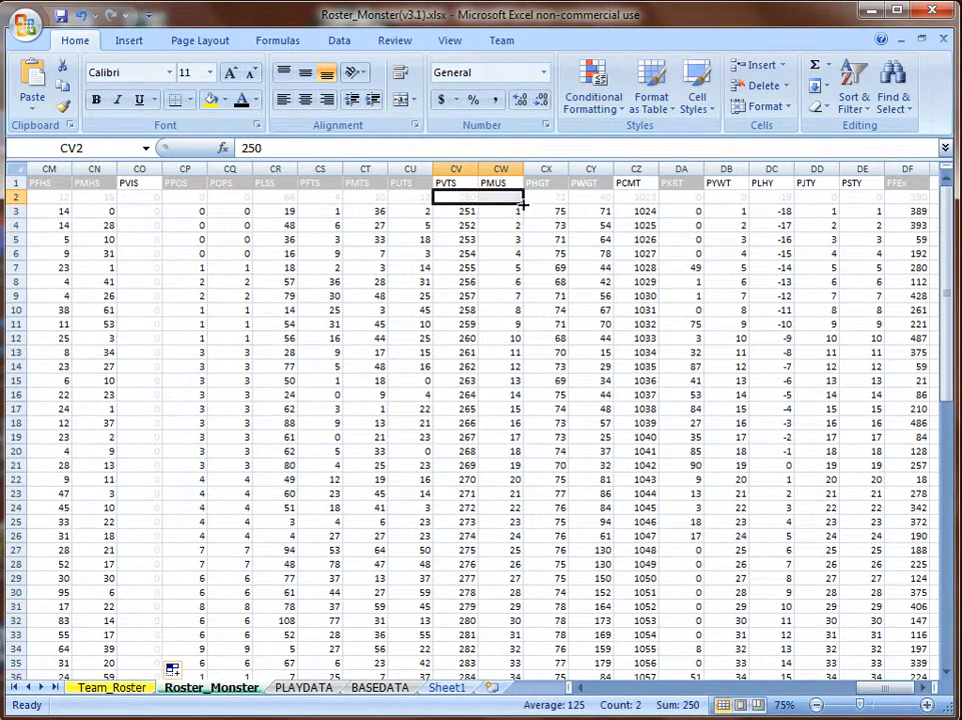
double_click(522, 203)
left_click(648, 198)
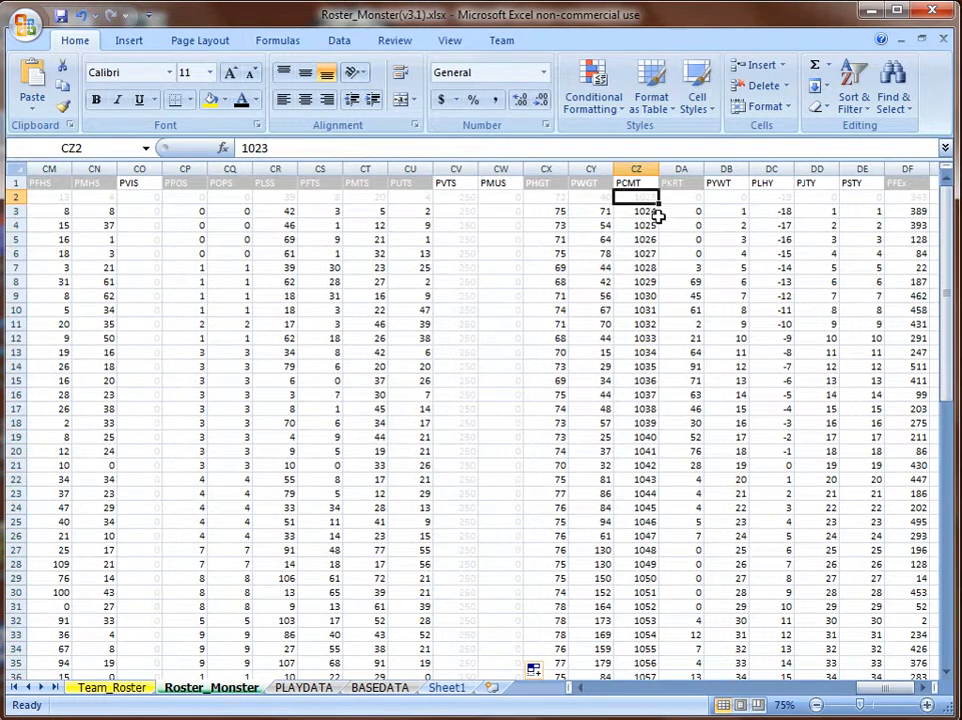
double_click(660, 205)
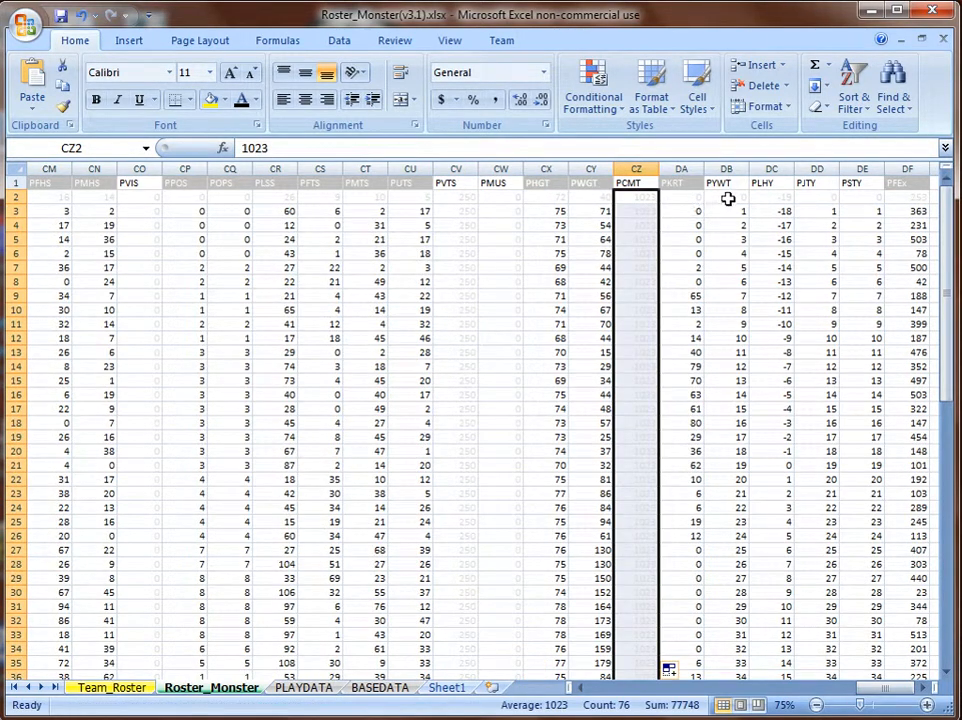
left_click_drag(740, 198, 851, 196)
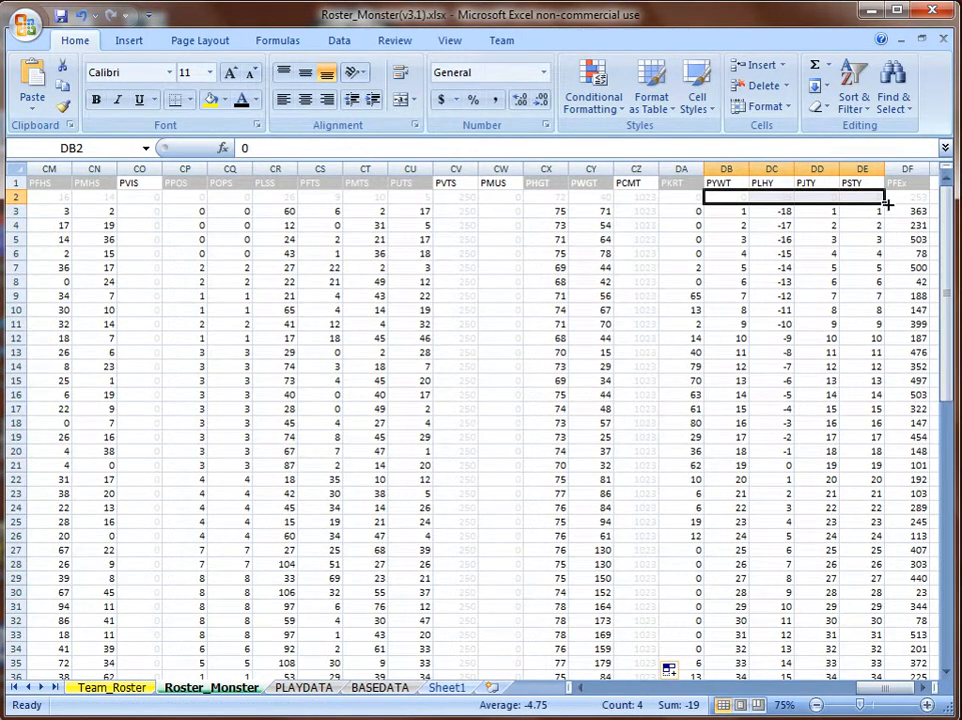
double_click(886, 204)
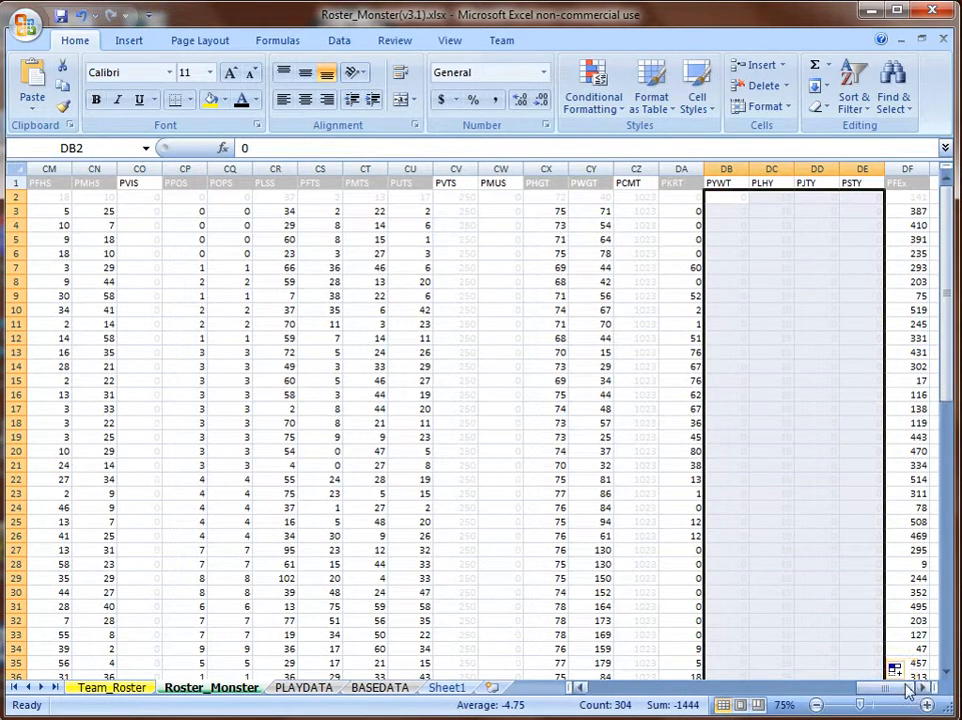
left_click_drag(912, 690, 880, 690)
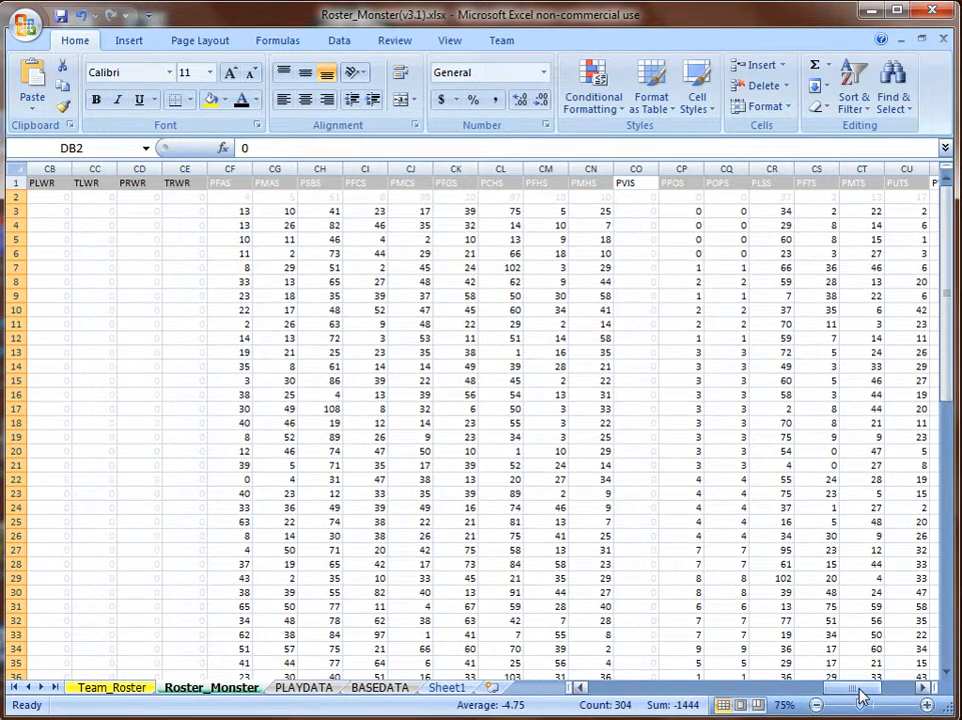
Start a Save As with CSV (Comma delimited) as the file type.
left_click(24, 24)
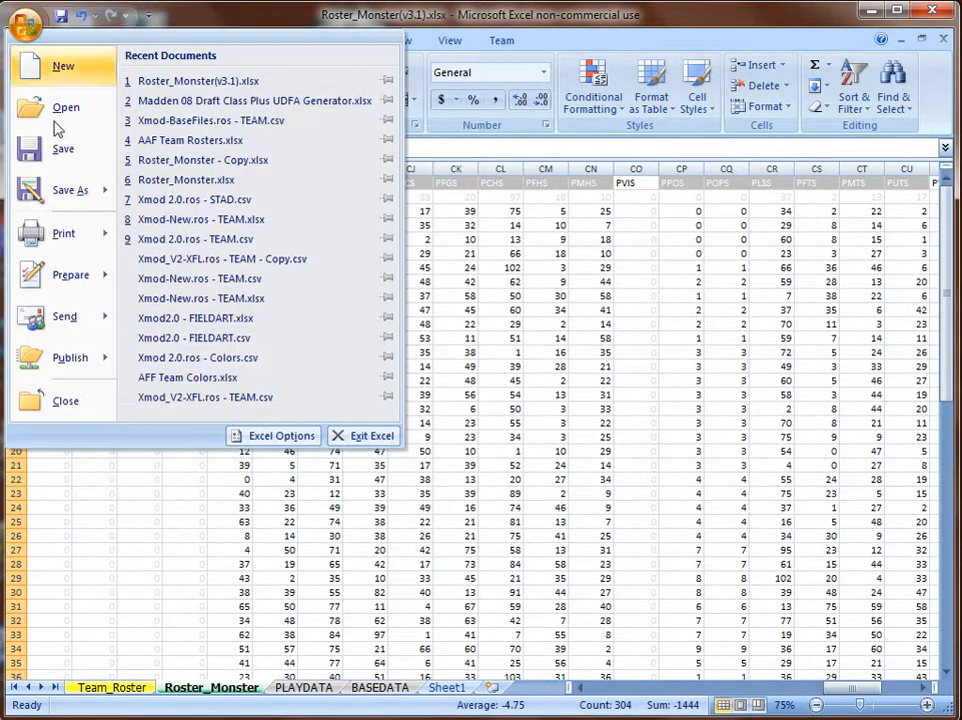
mouse_move(75, 195)
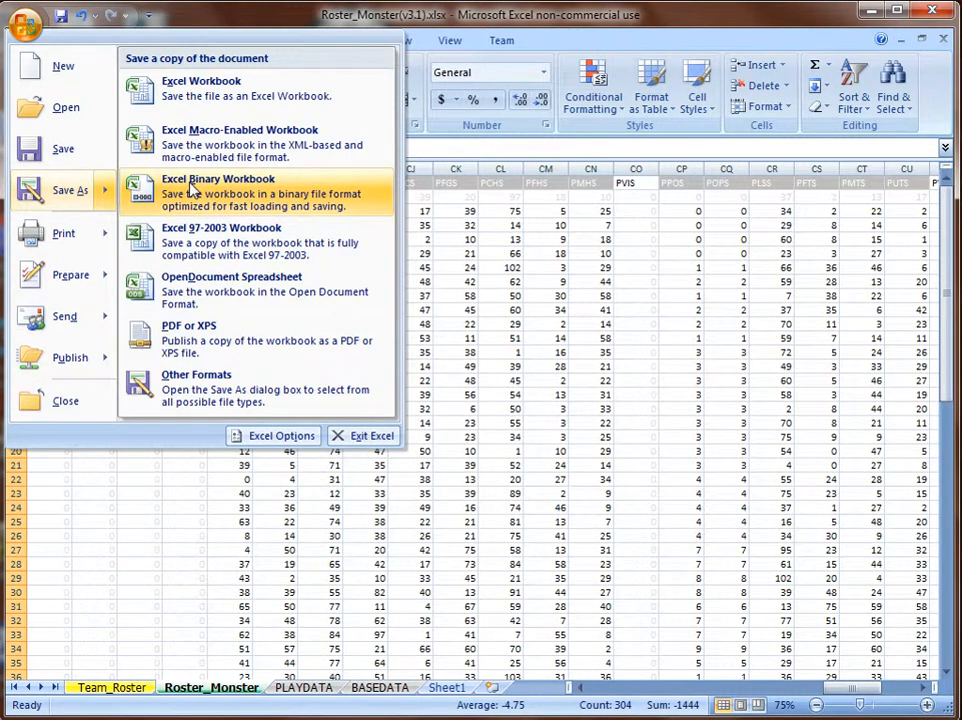
left_click(71, 194)
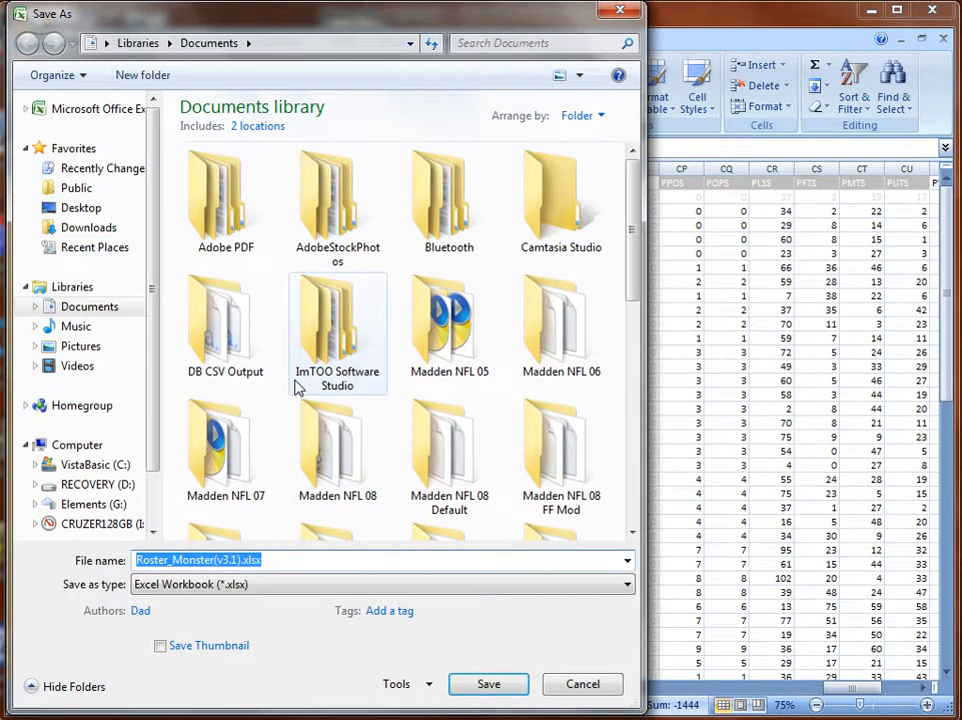
left_click(210, 590)
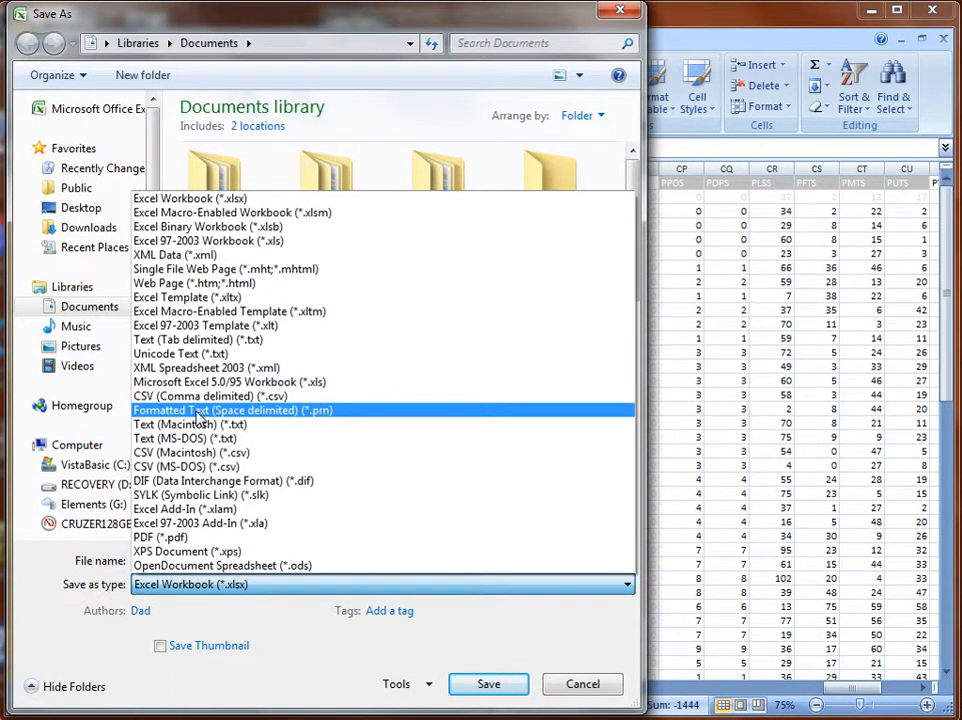
left_click(201, 400)
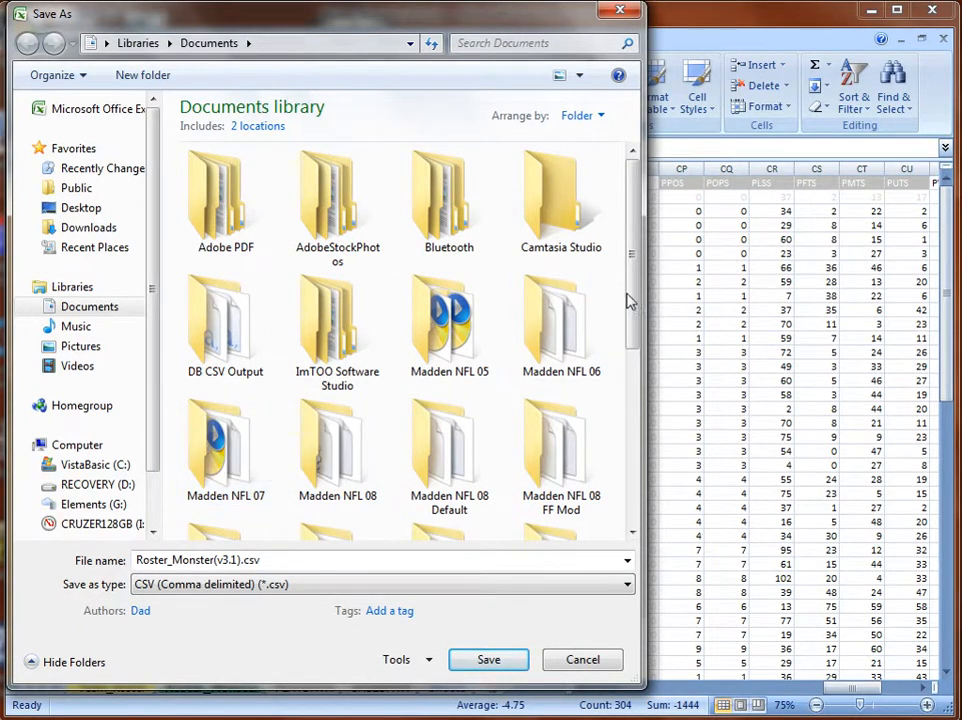
left_click_drag(632, 300, 638, 490)
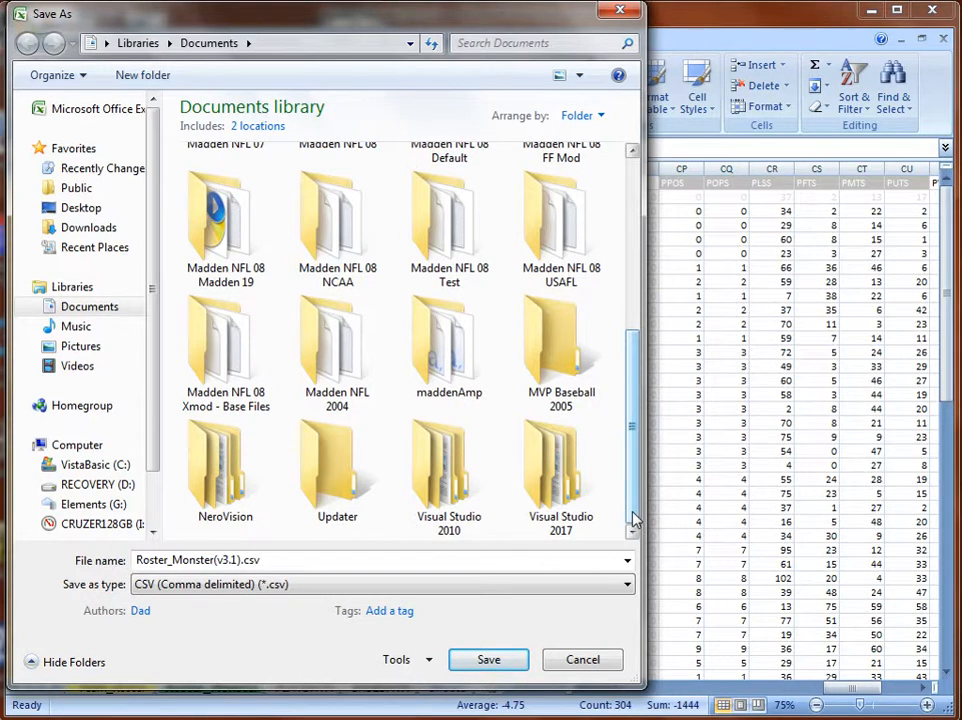
left_click_drag(406, 21, 504, 27)
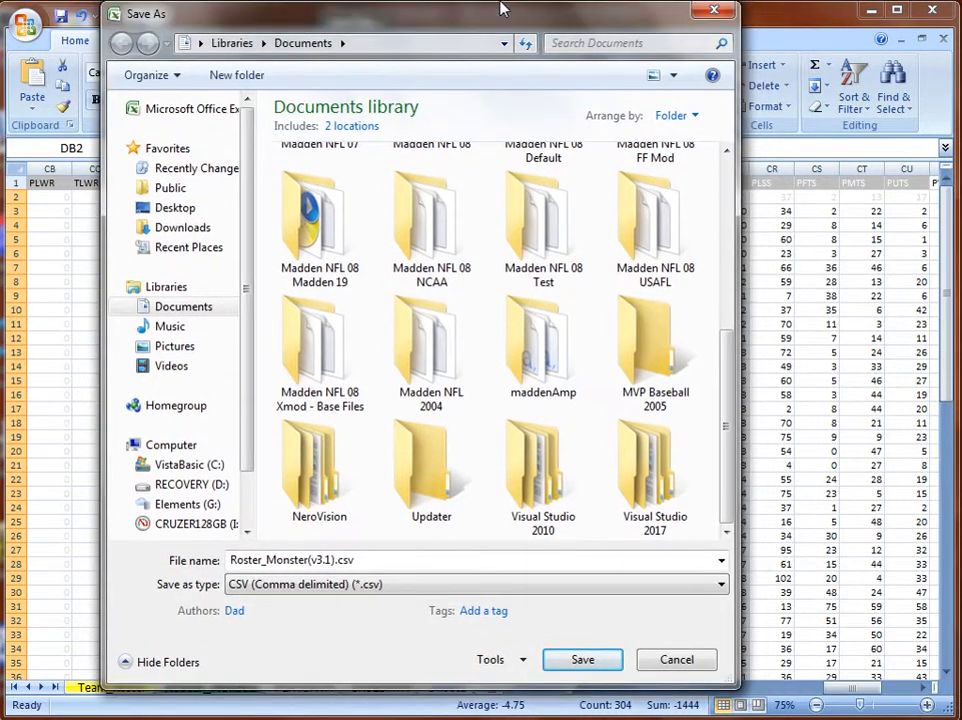
Remove '(v3.1)' from the file name and save as Roster_Monster.csv, keeping CSV format.
left_click(335, 559)
double_click(336, 559)
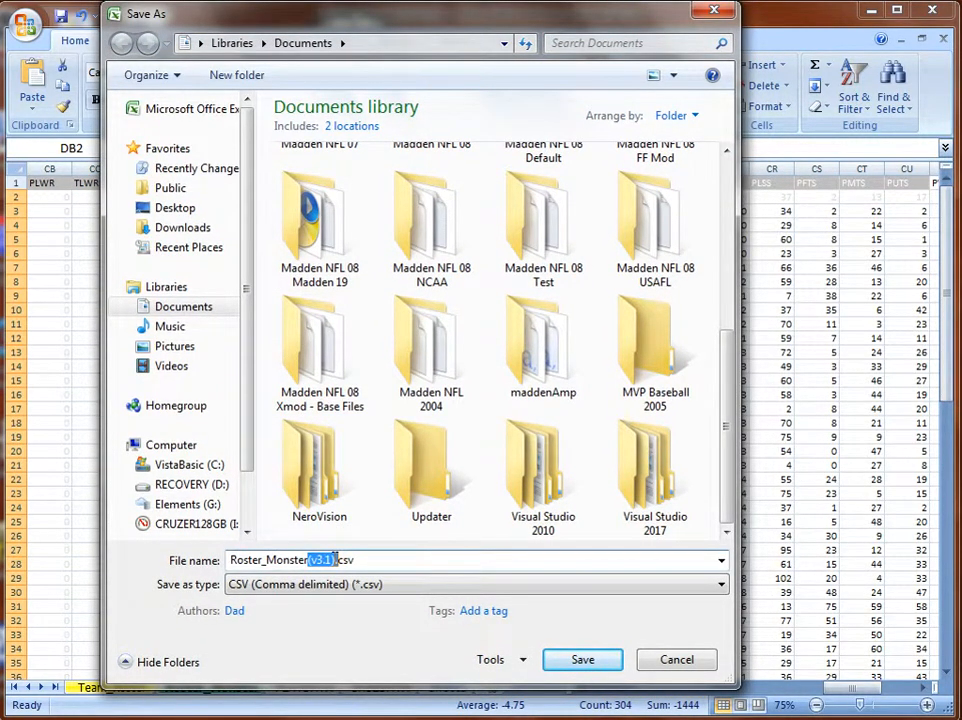
key("BackSpace")
left_click(610, 666)
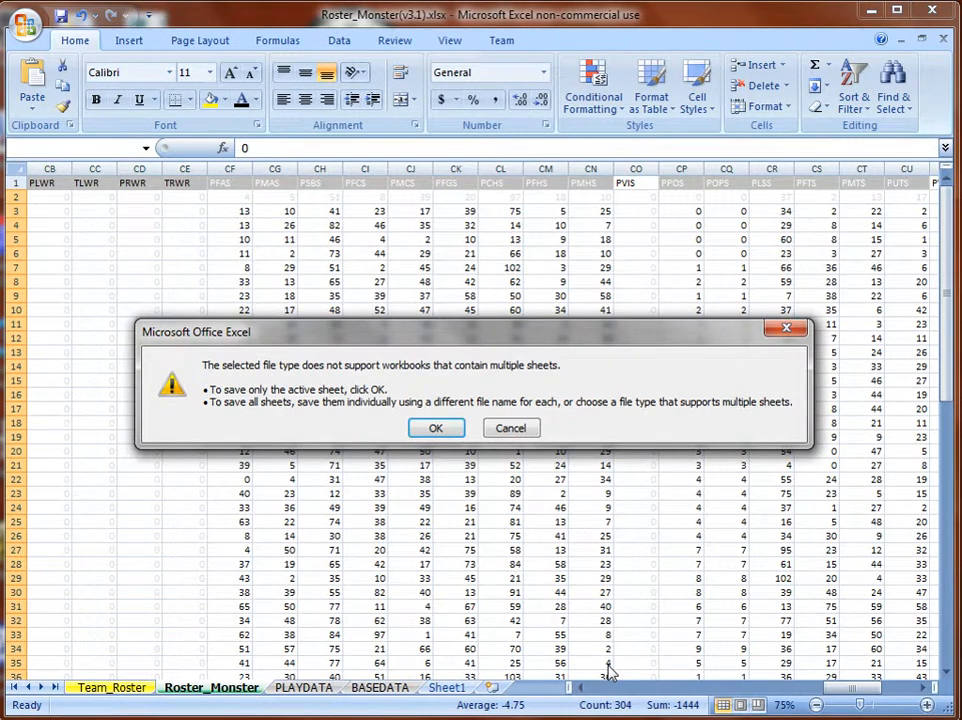
left_click(426, 429)
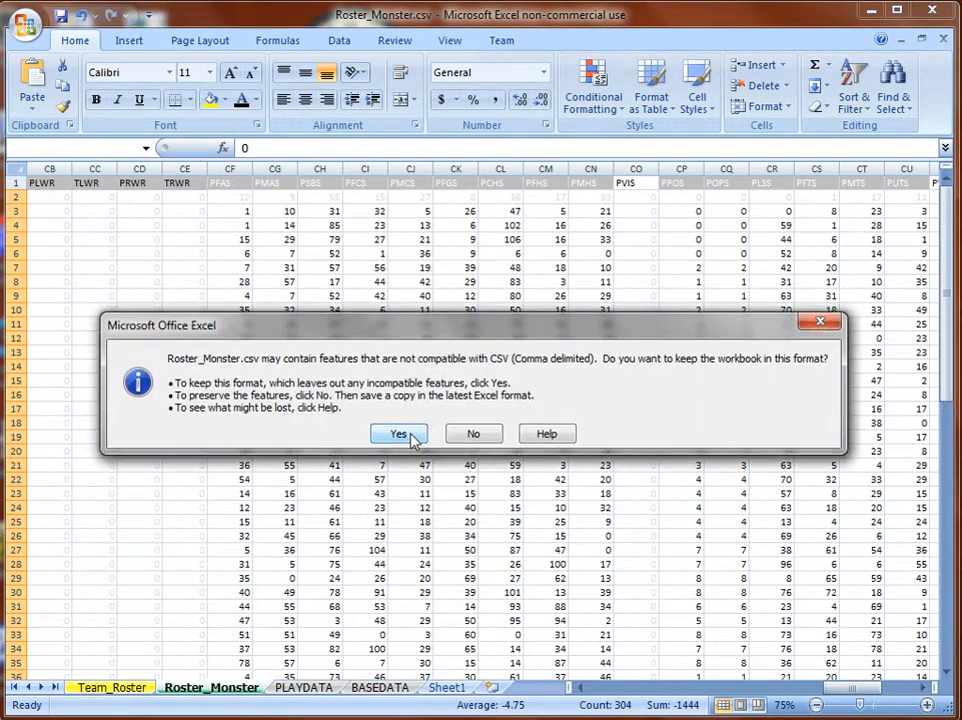
left_click(399, 374)
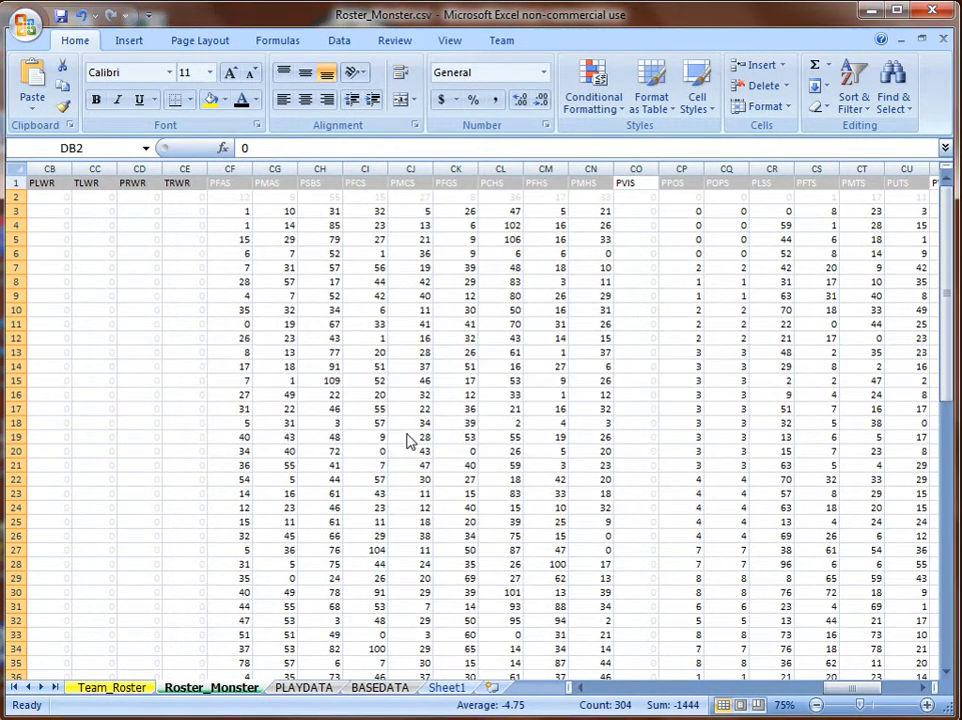
Save as an Excel Workbook, replacing the existing Roster_Monster(v3.1).xlsx.
left_click(20, 27)
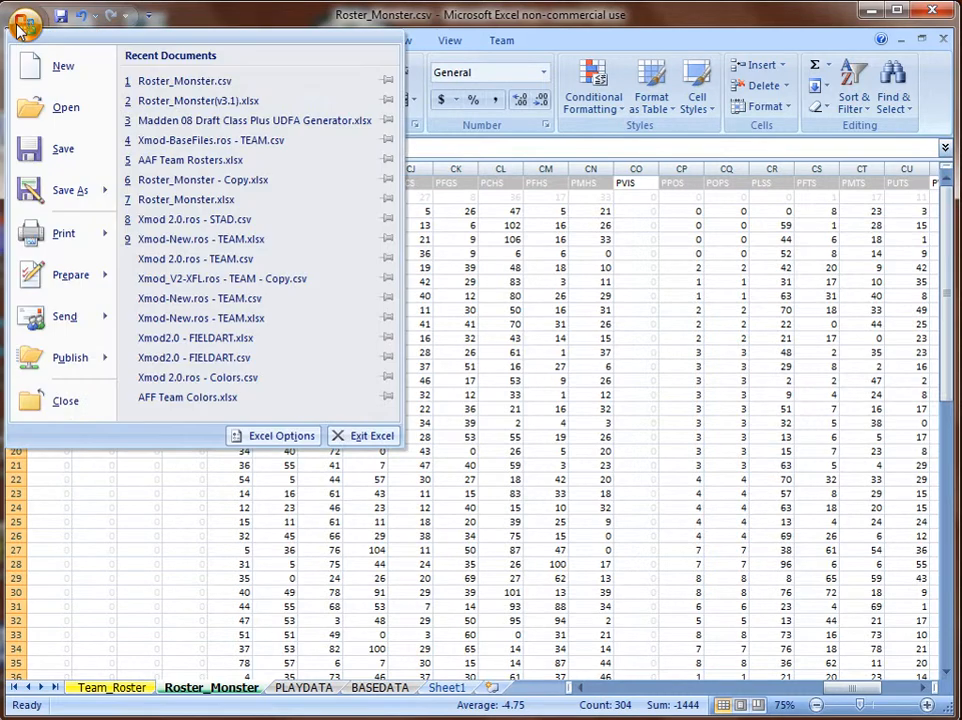
mouse_move(60, 195)
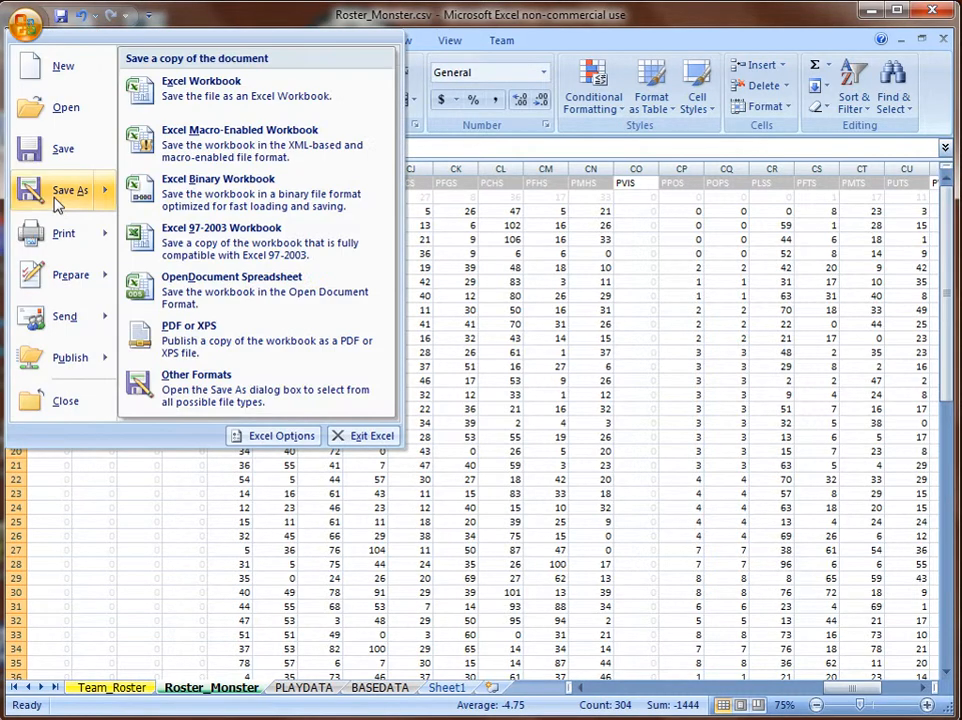
left_click(210, 92)
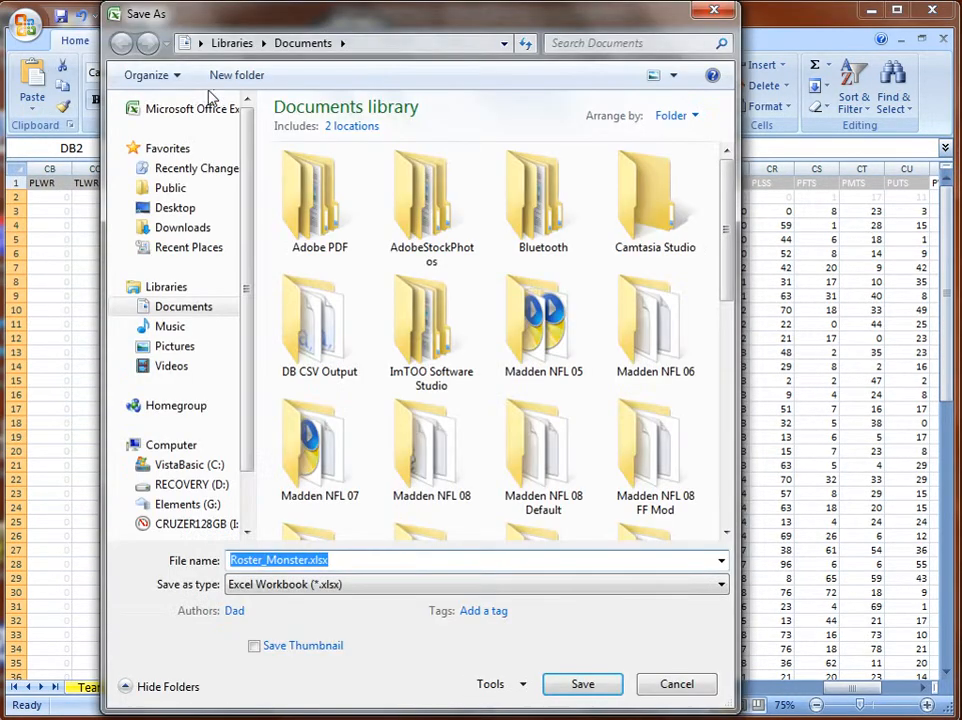
left_click_drag(730, 268, 742, 545)
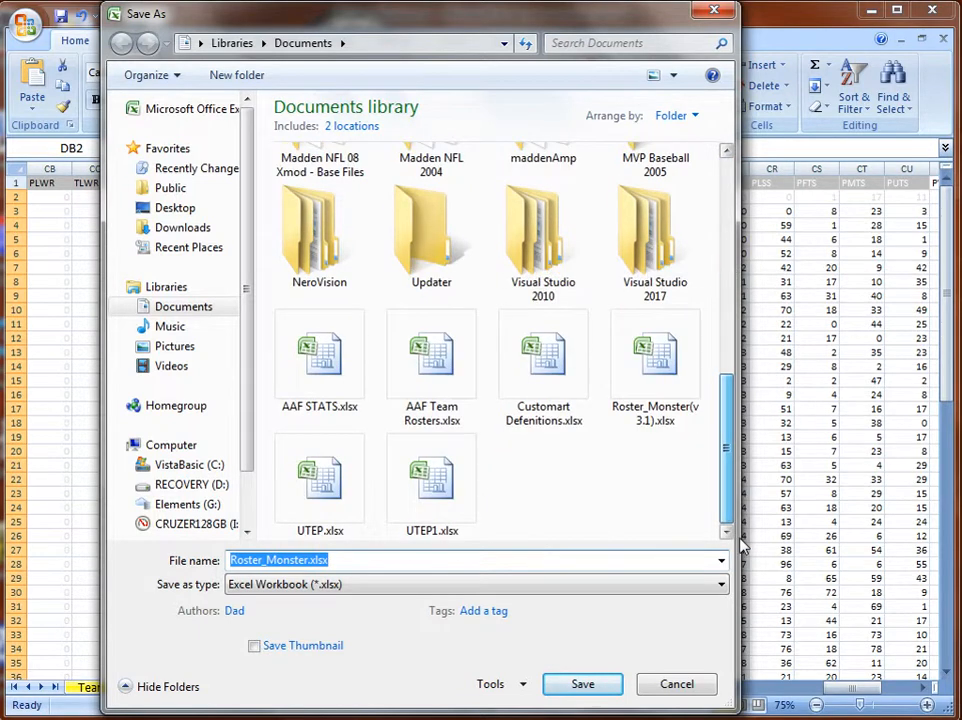
double_click(691, 393)
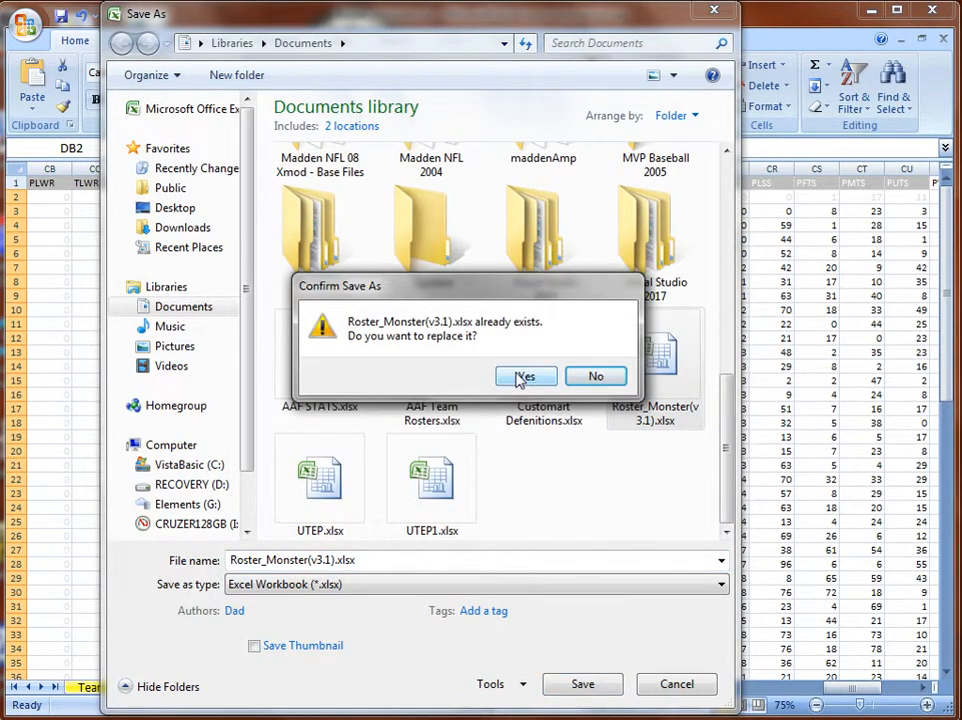
left_click(522, 377)
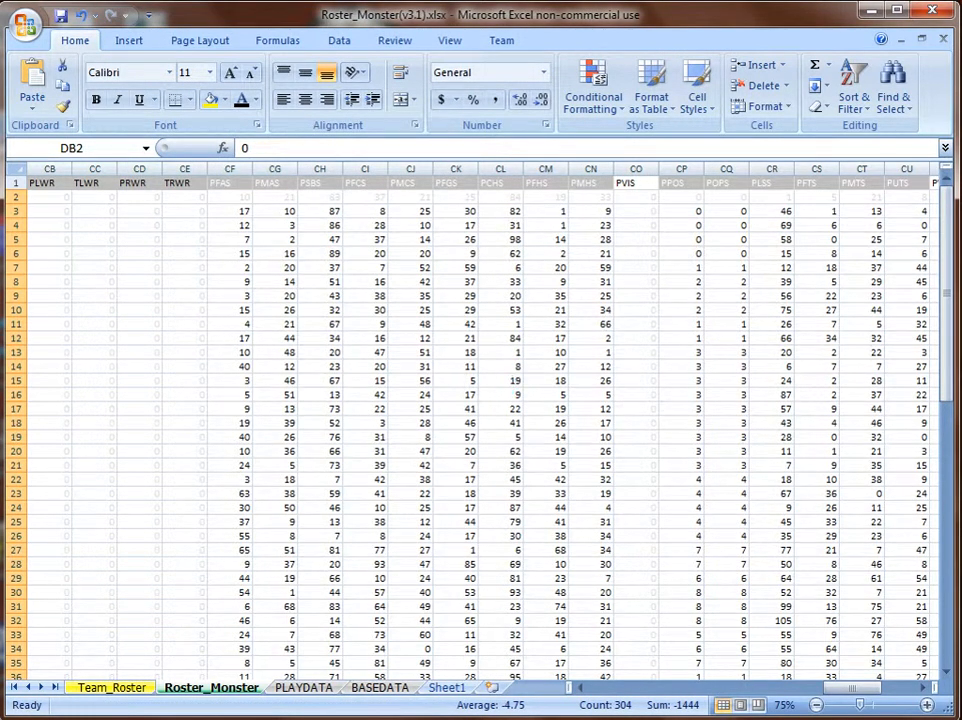
mouse_move(440, 714)
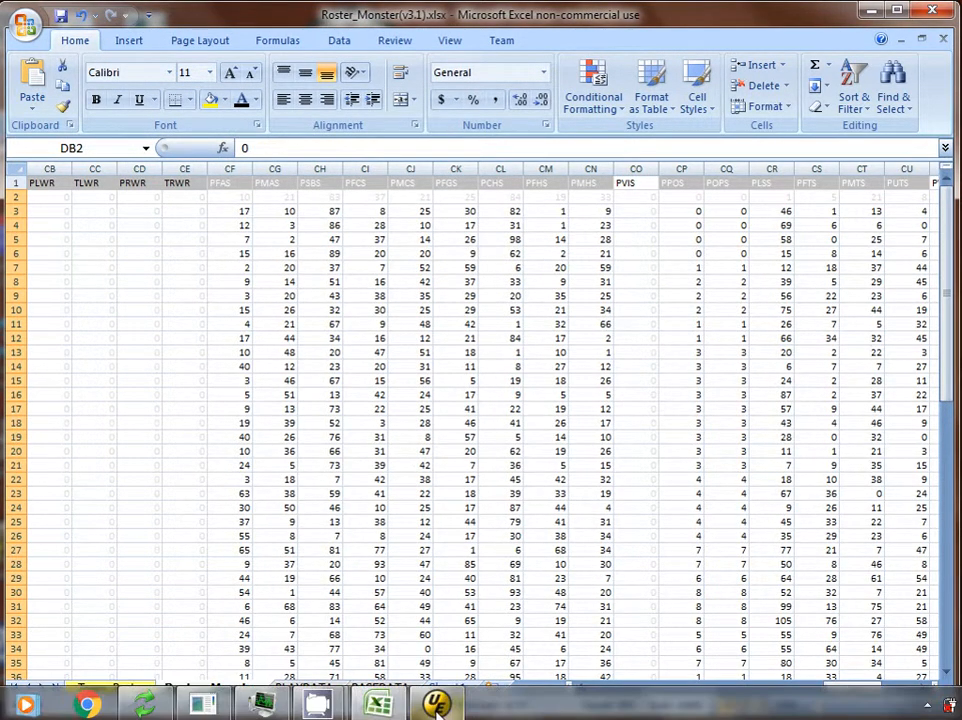
Restore the DB Editor to a centred floating window and scroll through the PLAY columns.
left_click(203, 706)
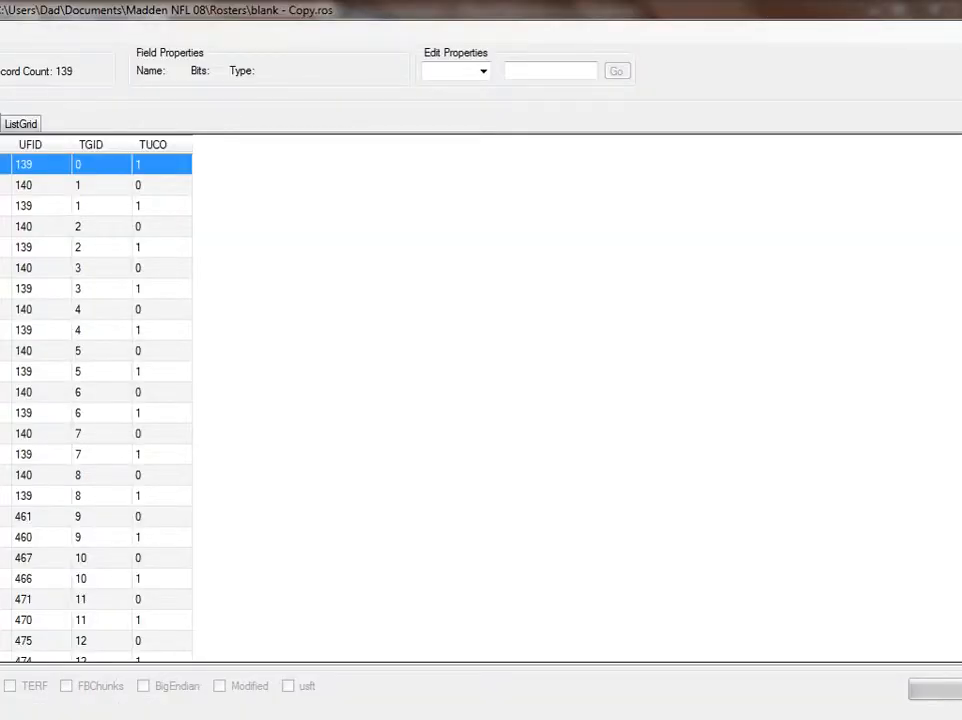
key("super+Down")
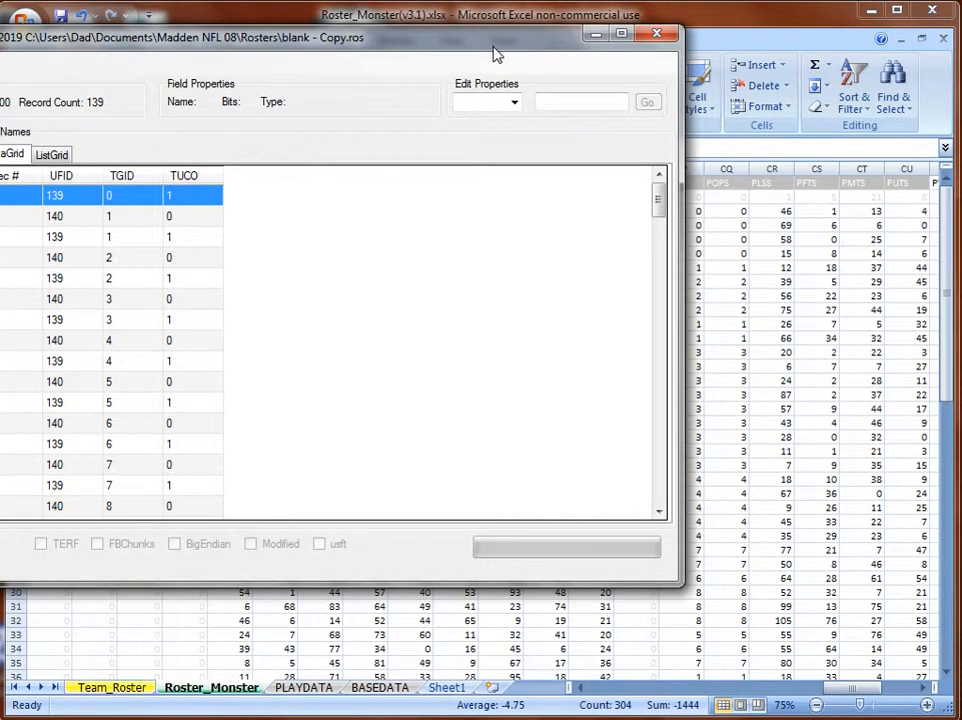
left_click_drag(492, 50, 680, 96)
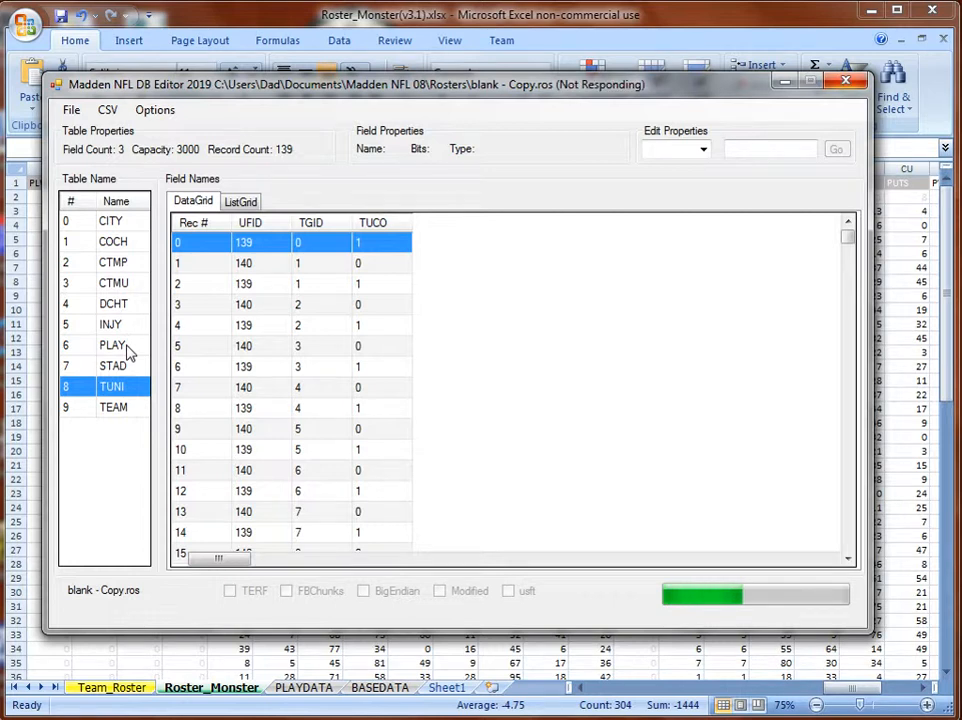
left_click(336, 560)
left_click(336, 560)
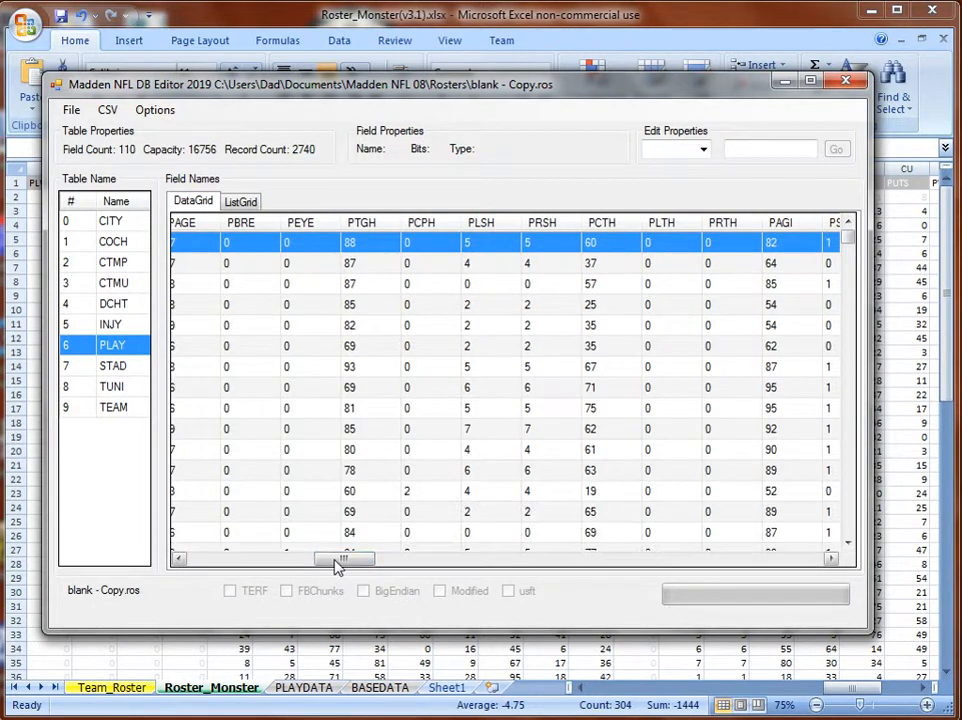
mouse_move(336, 567)
left_mouse_down()
mouse_move(230, 565)
mouse_move(318, 563)
left_mouse_up()
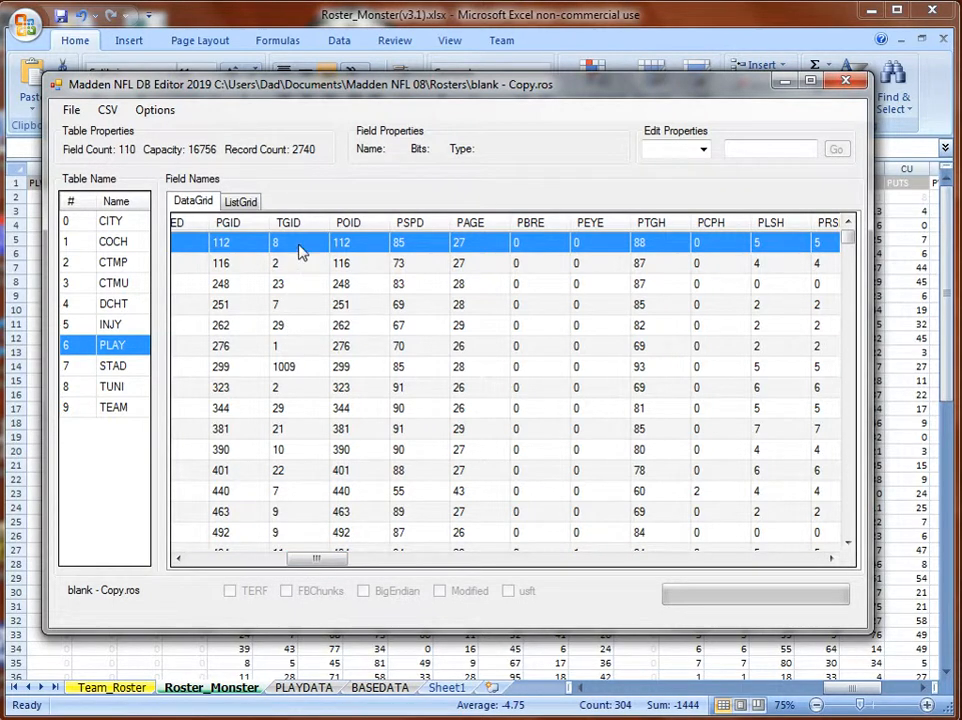
left_click(108, 112)
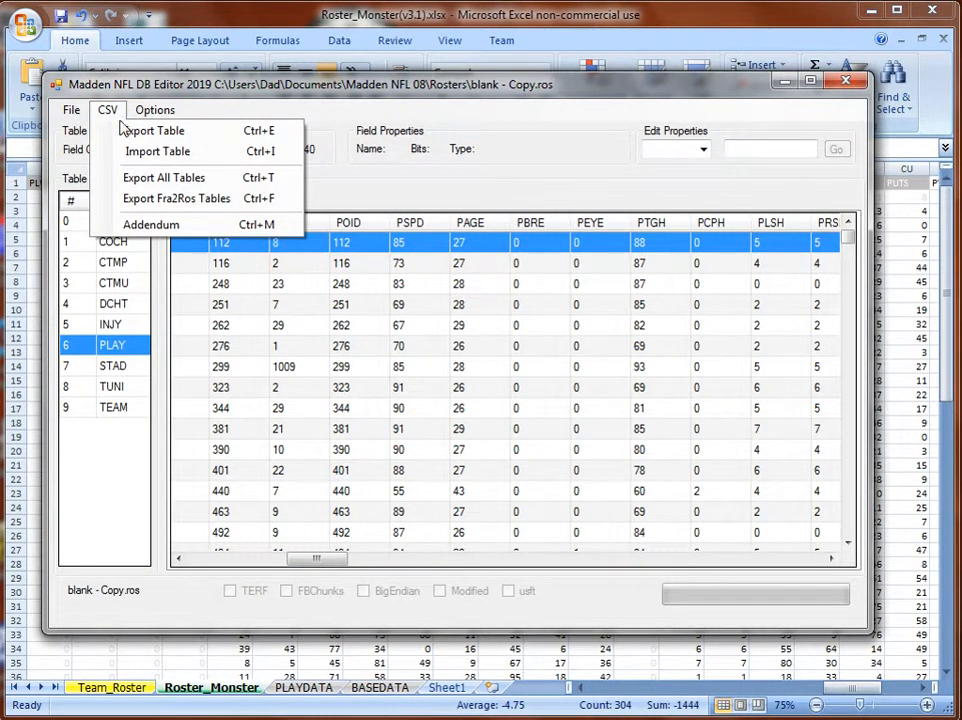
Import Roster_Monster.csv from the Documents library into the PLAY table.
left_click(140, 151)
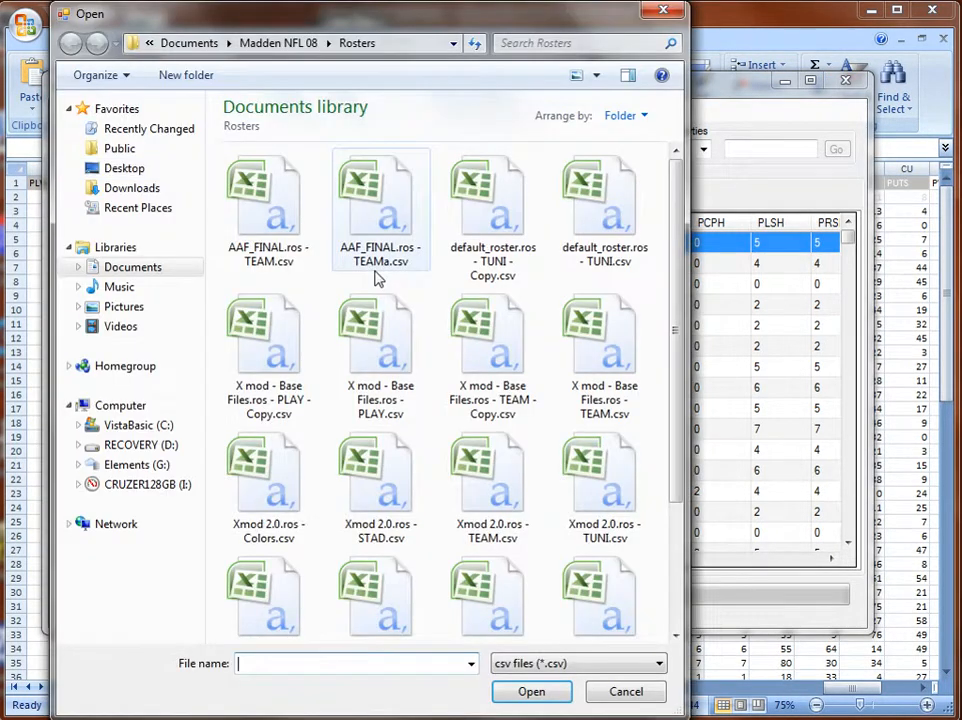
left_click(285, 43)
left_click(200, 43)
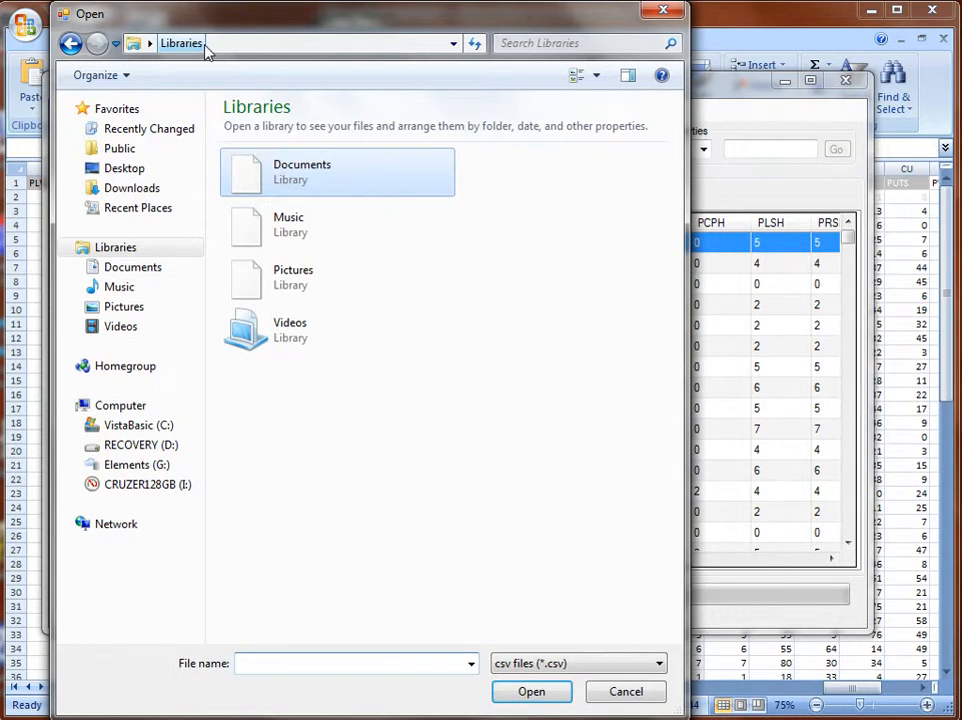
double_click(296, 184)
left_click_drag(683, 348, 679, 576)
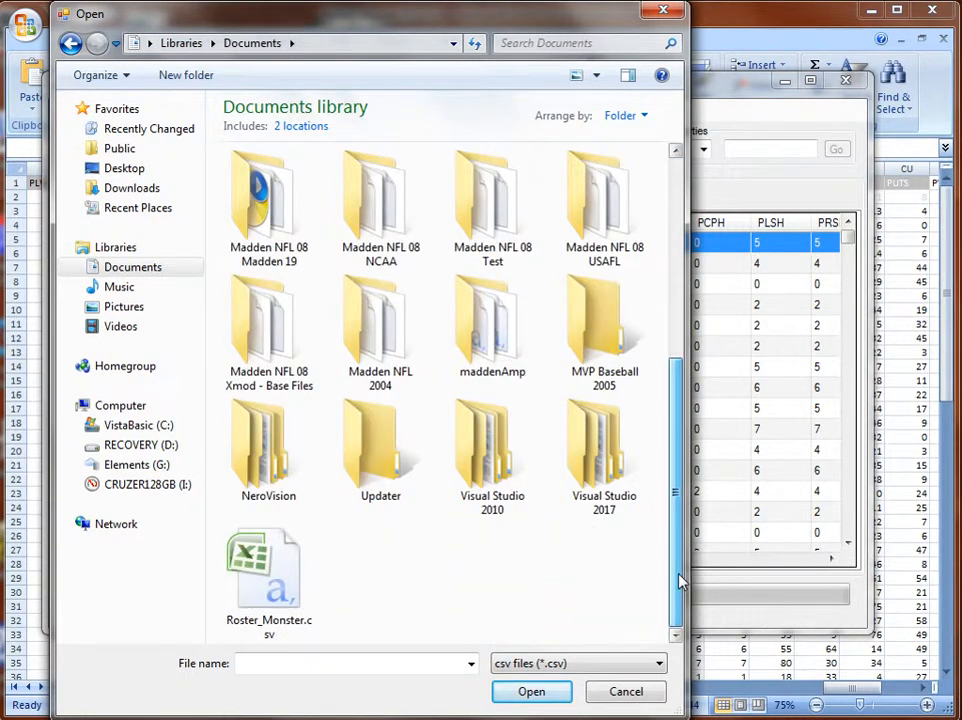
double_click(268, 576)
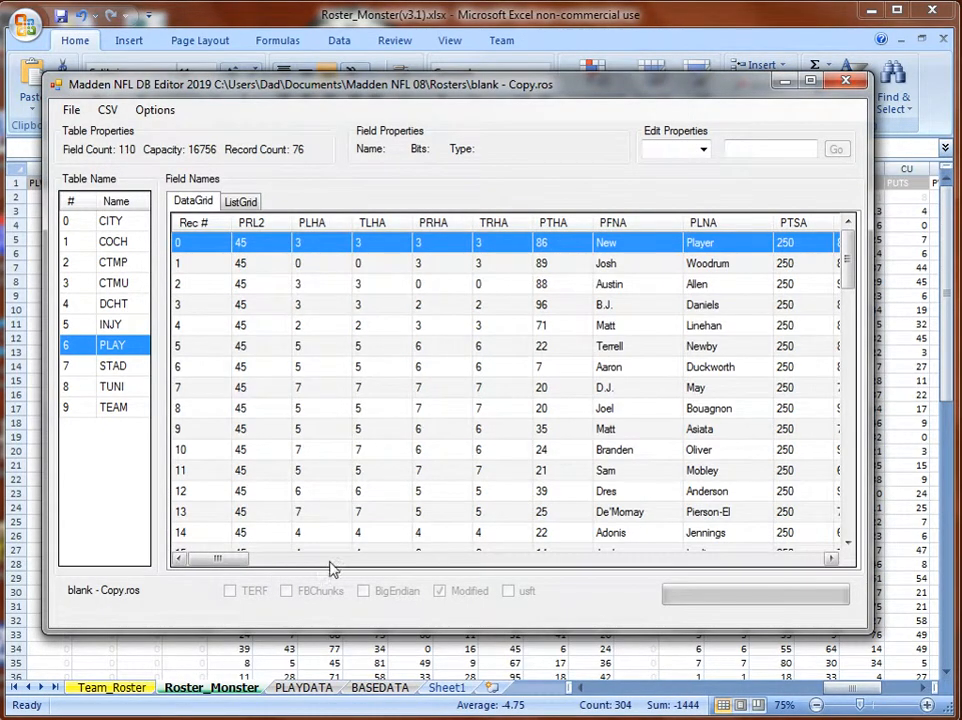
Sort the 76 imported players by TGID and check the column, all values 1023.
left_click_drag(234, 563, 312, 566)
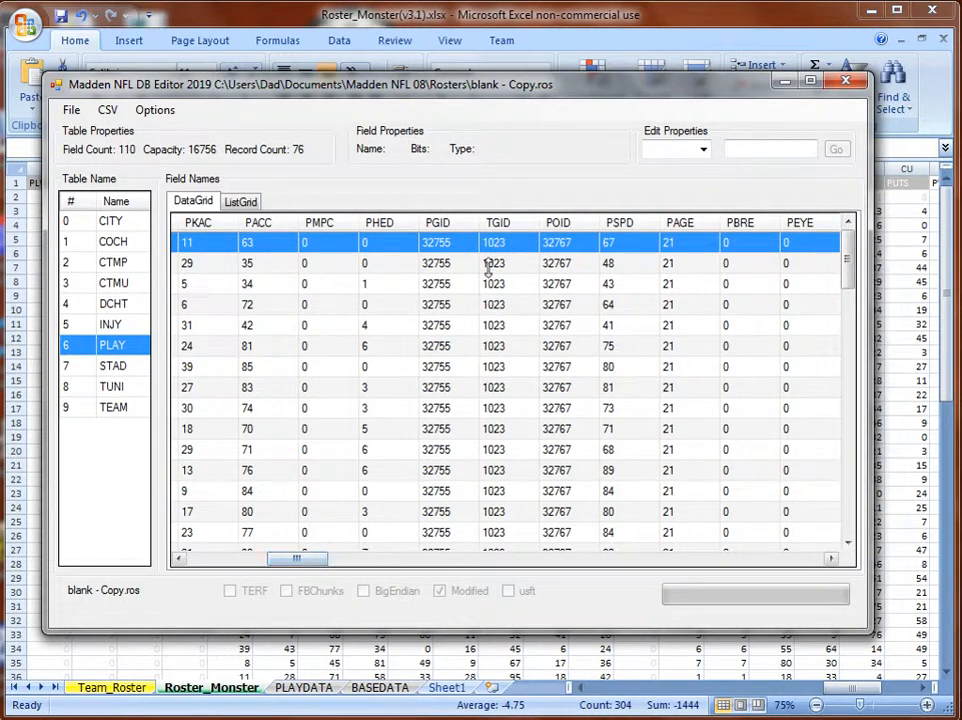
left_click(507, 229)
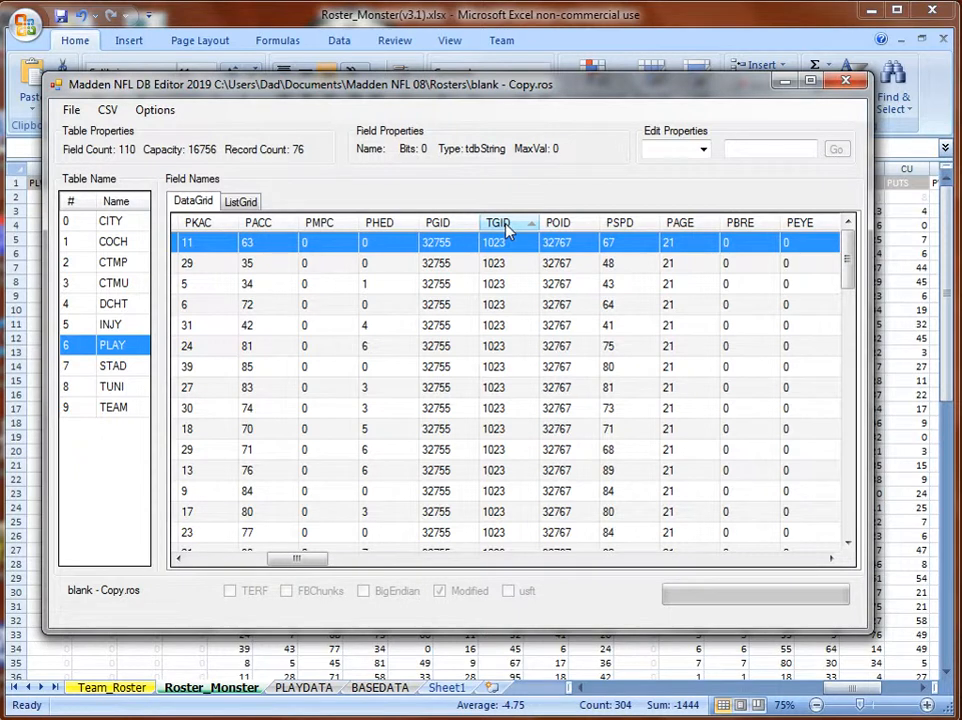
left_click(238, 560)
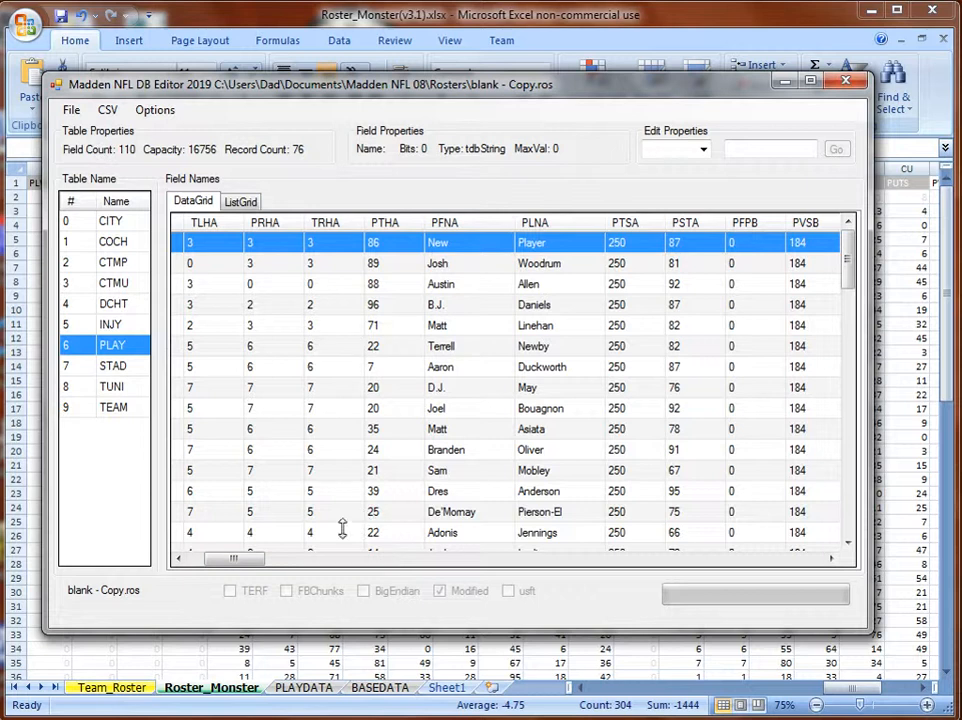
left_click(326, 560)
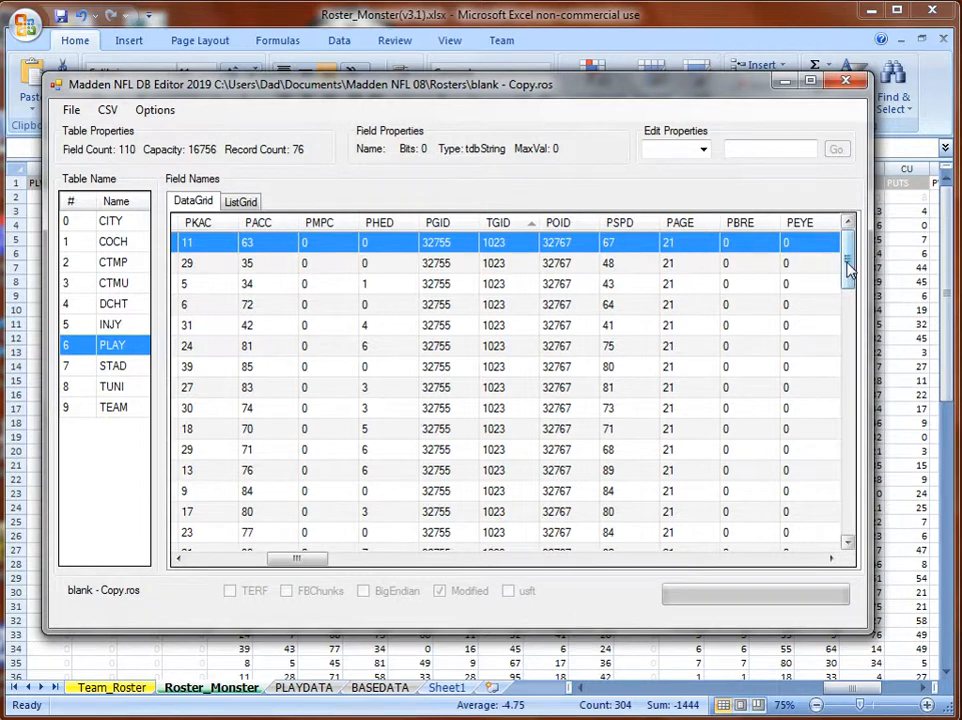
mouse_move(847, 260)
left_mouse_down()
mouse_move(848, 530)
mouse_move(848, 243)
left_mouse_up()
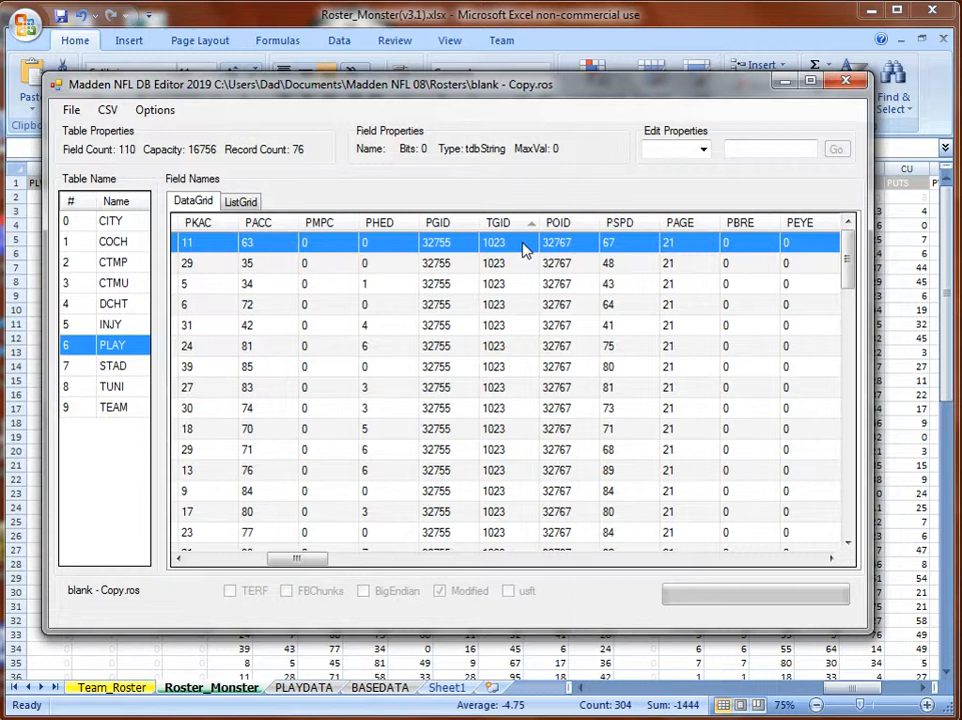
Replace TGID 1023 with 11 on all 76 imported player rows, down to the last record.
type("11")
key("Return")
type("11")
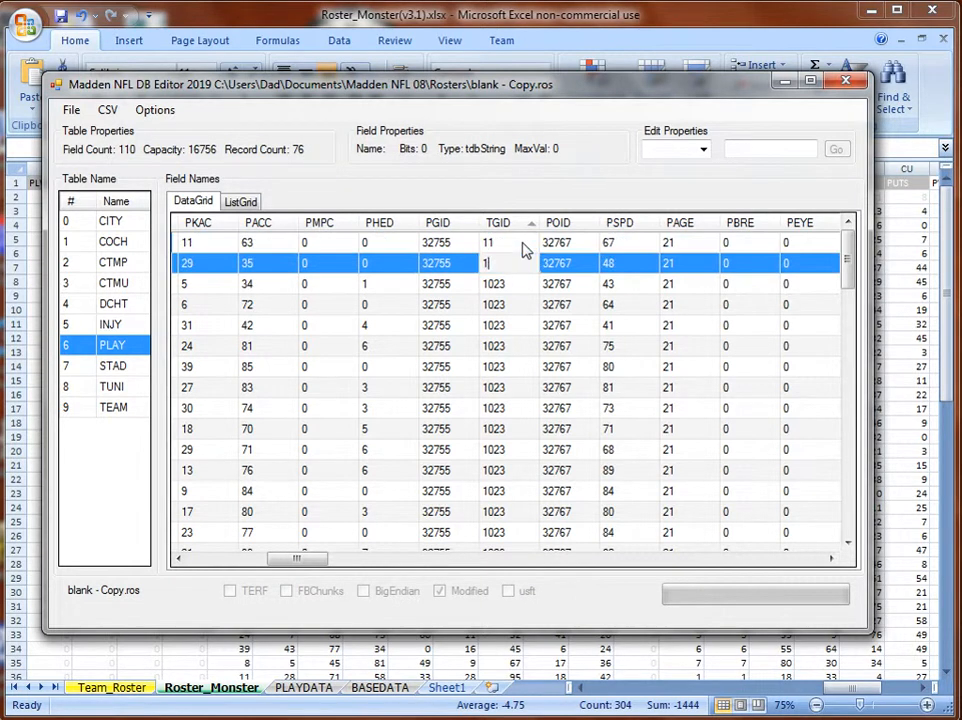
key("Return")
type("11")
key("Return")
type("11")
key("Return")
type("11")
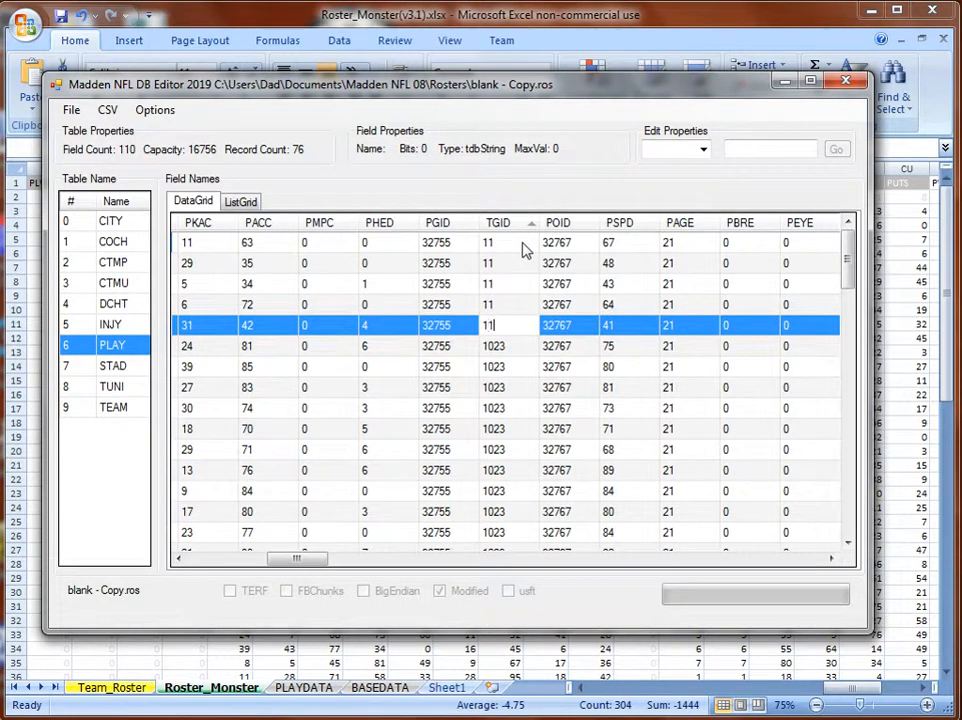
key("Return")
type("11")
key("Return")
type("11")
key("Return")
type("11")
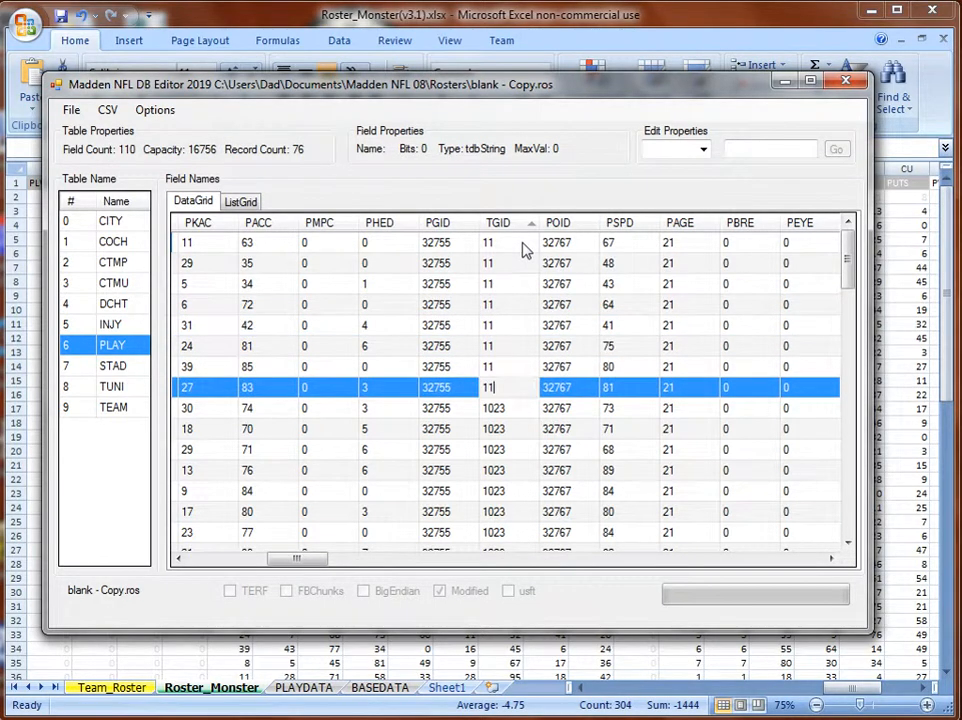
key("Return")
type("11")
key("Return")
type("11")
key("Return")
type("11")
key("Return")
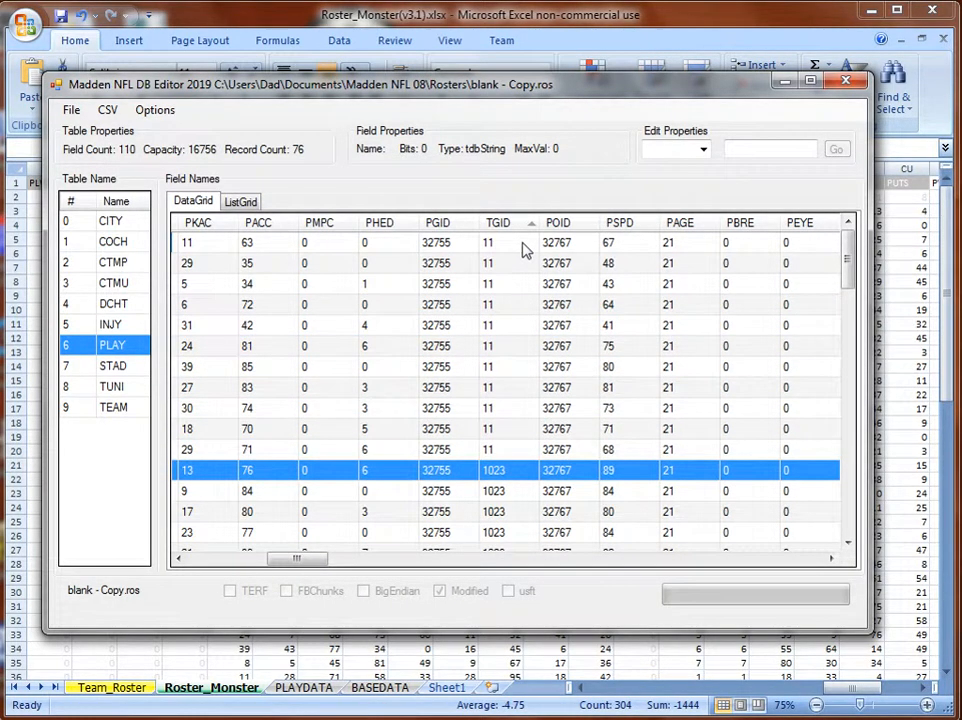
type("11")
key("Return")
type("11")
key("Return")
type("11")
key("Return")
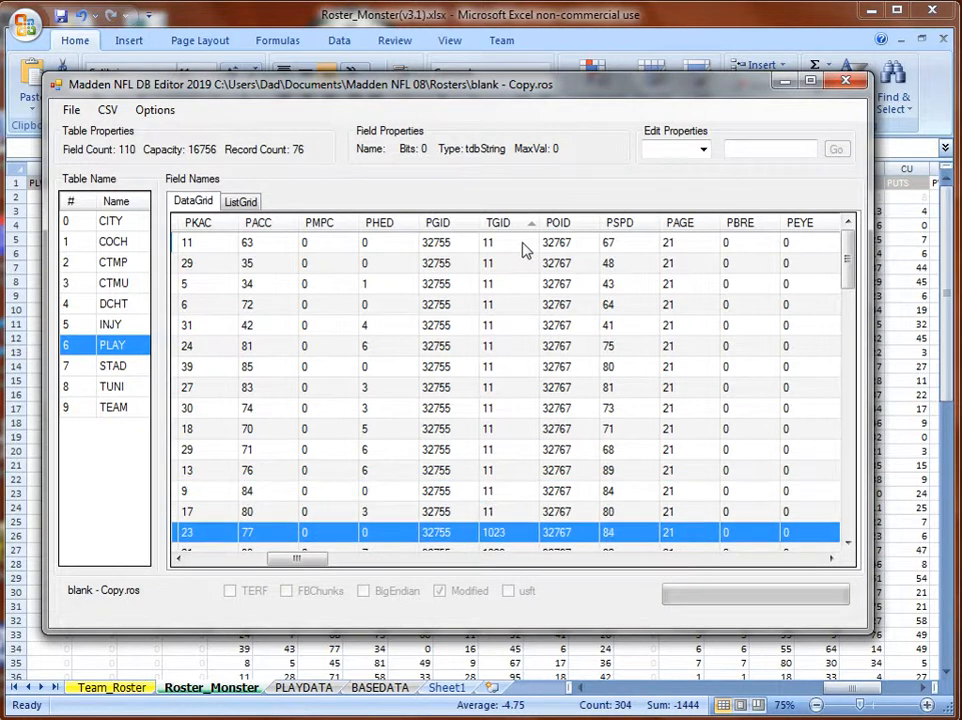
type("11")
key("Return")
type("11")
key("Return")
type("11")
key("Return")
type("11")
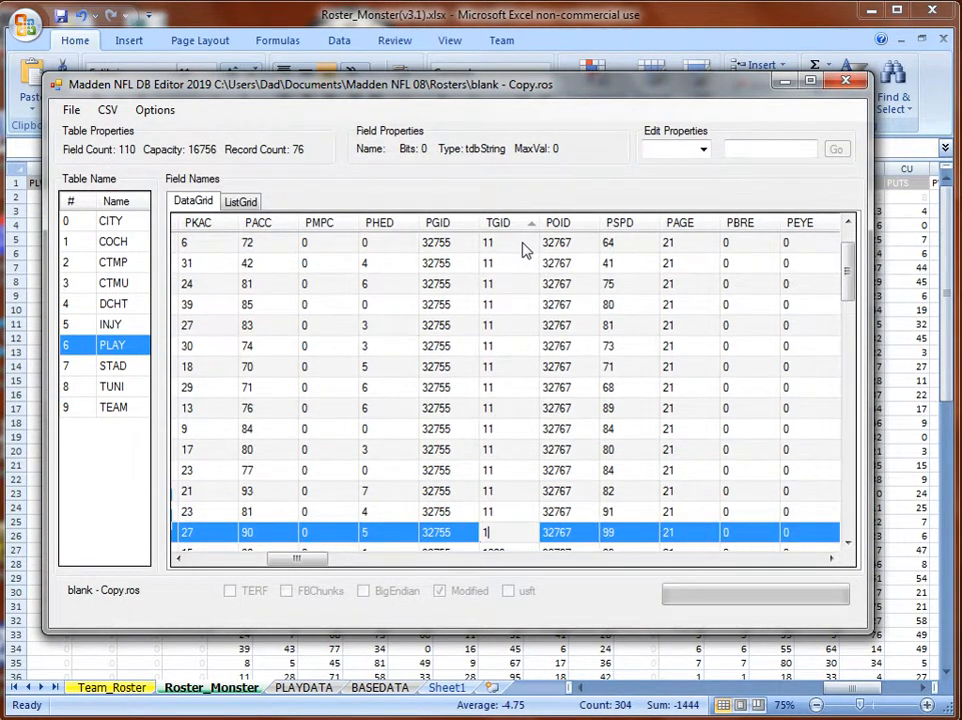
key("Return")
type("11")
key("Return")
type("11")
key("Return")
type("11")
key("Return")
type("11")
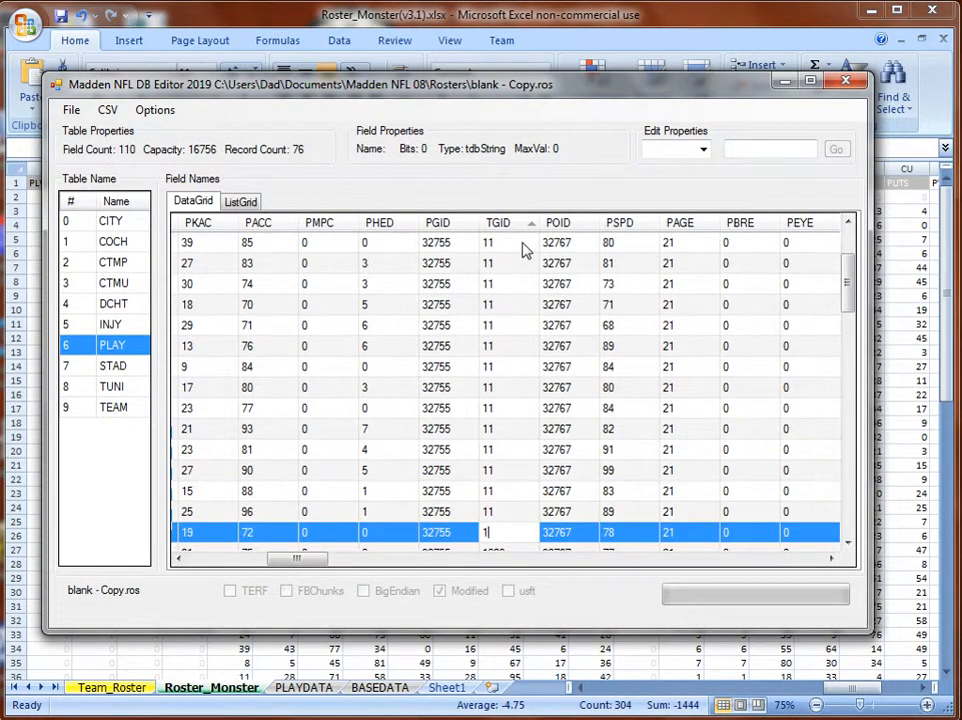
key("Return")
type("11")
key("Return")
type("11")
key("Return")
type("11")
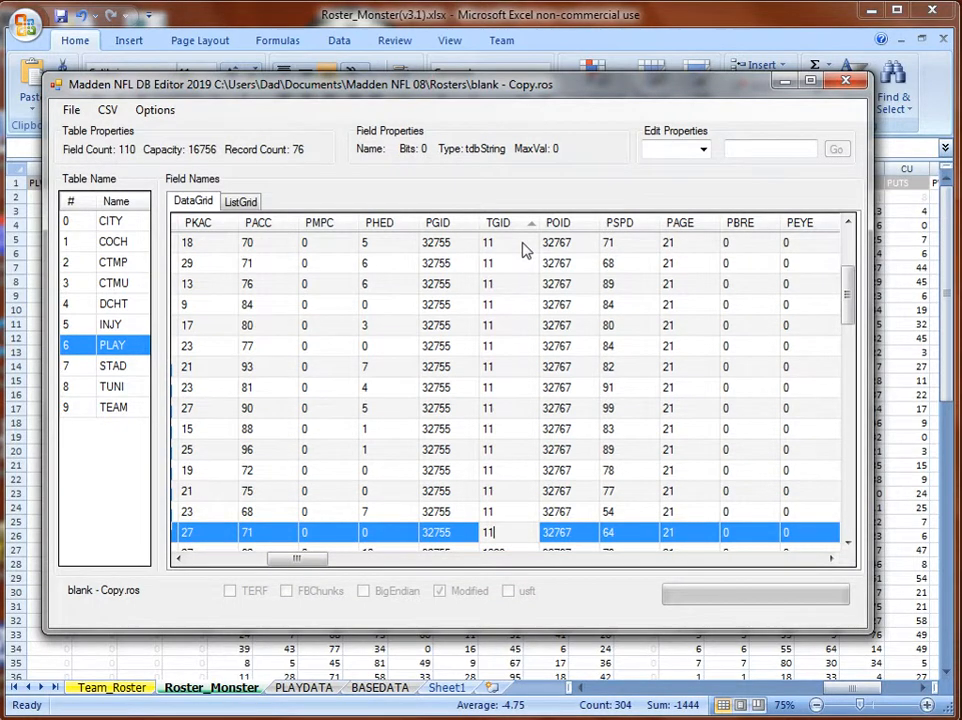
key("Return")
type("11")
key("Return")
type("11")
key("Return")
type("11")
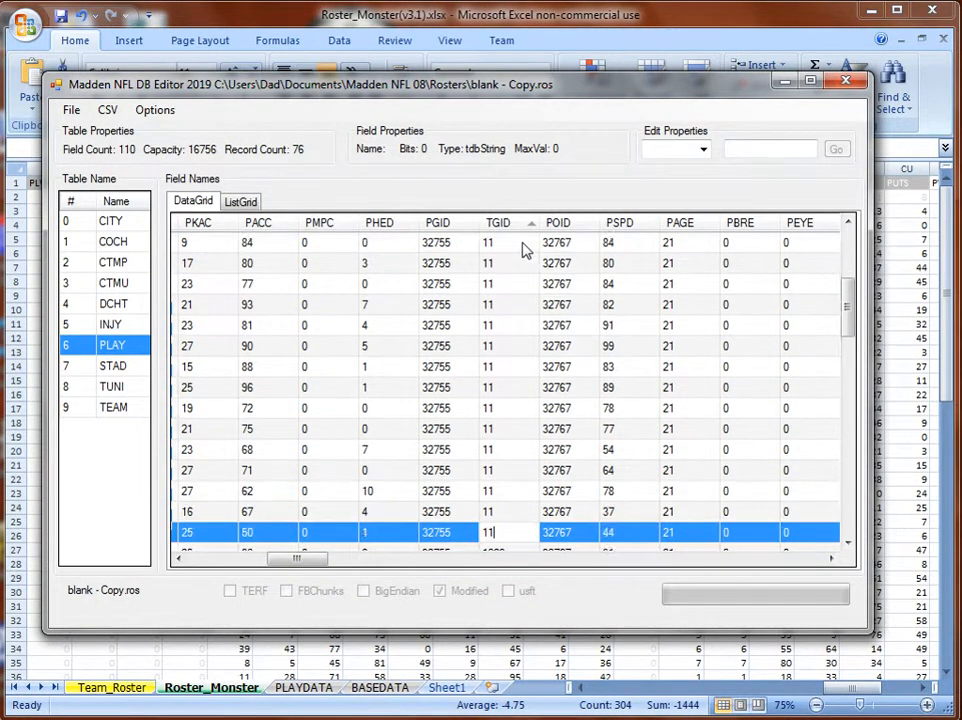
key("Return")
type("11")
key("Return")
type("11")
key("Return")
type("11")
key("Return")
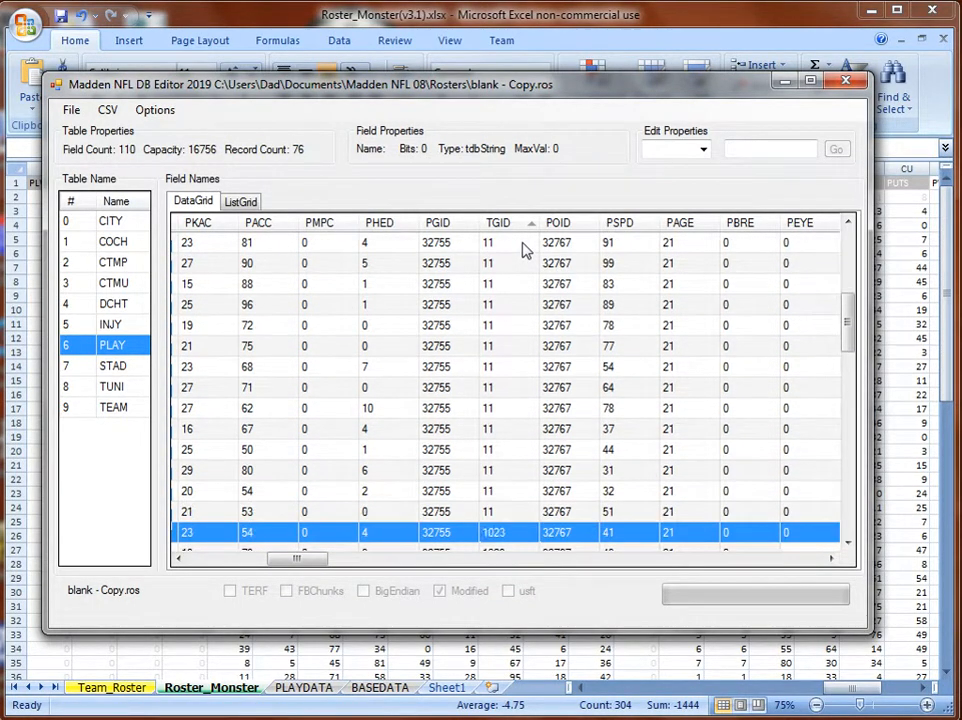
type("11")
key("Return")
type("11")
key("Return")
type("11")
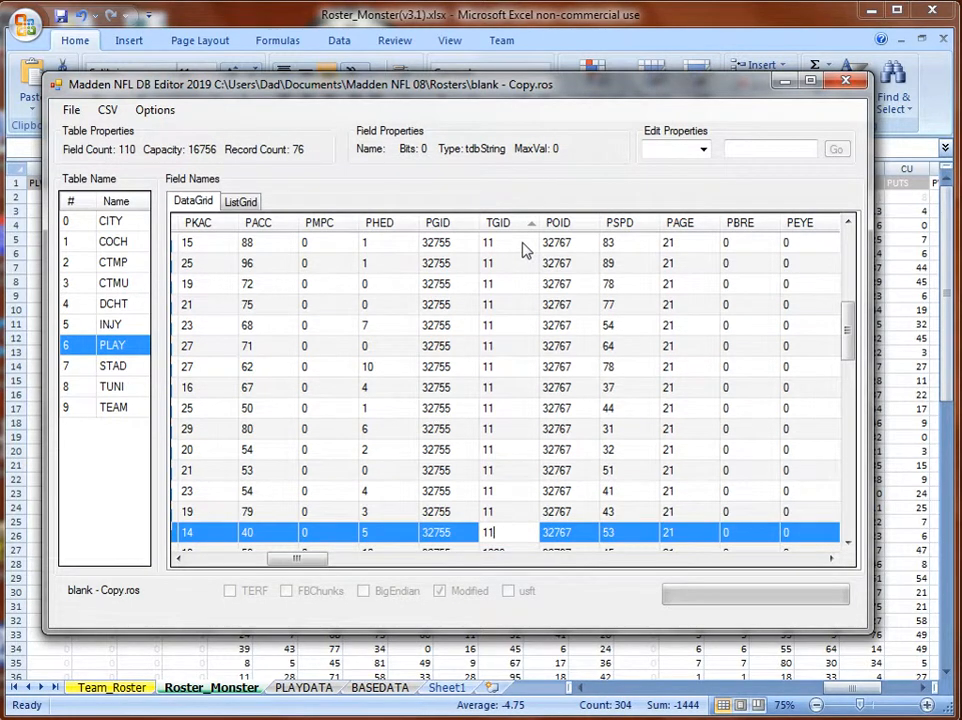
key("Return")
type("11")
key("Return")
type("11")
key("Return")
type("11")
key("Return")
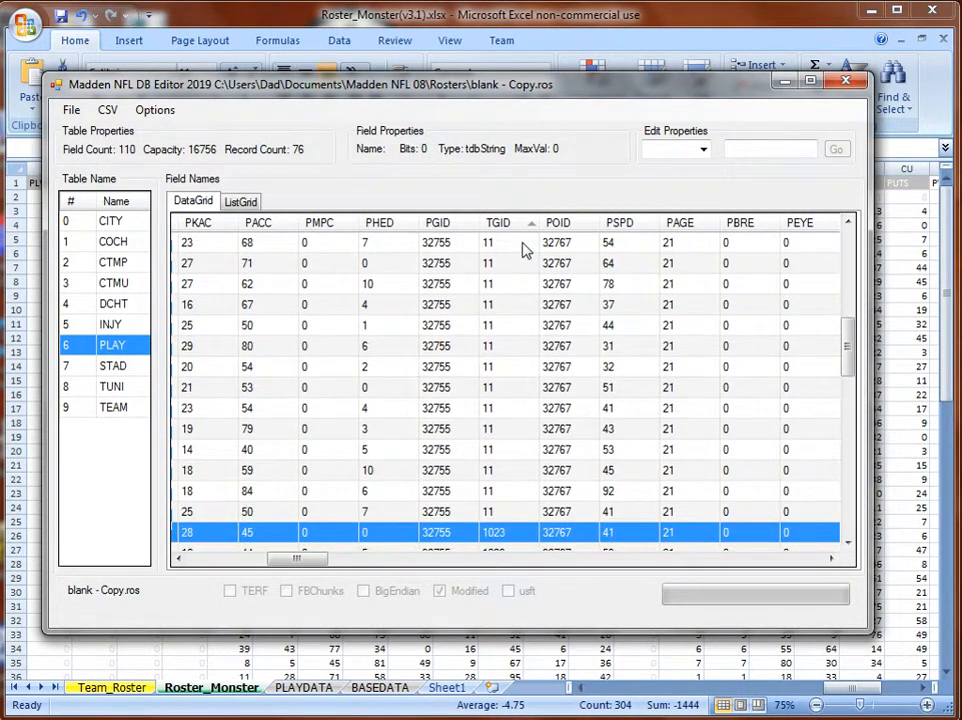
type("11")
key("Return")
type("11")
key("Return")
type("11")
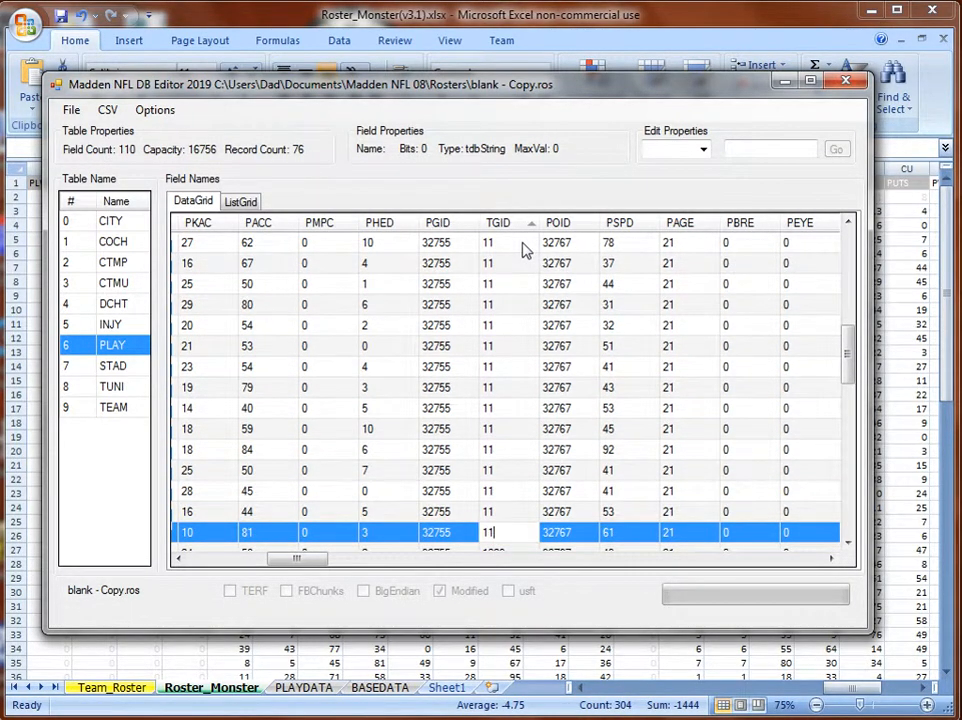
key("Return")
type("11")
key("Return")
type("11")
key("Return")
type("11")
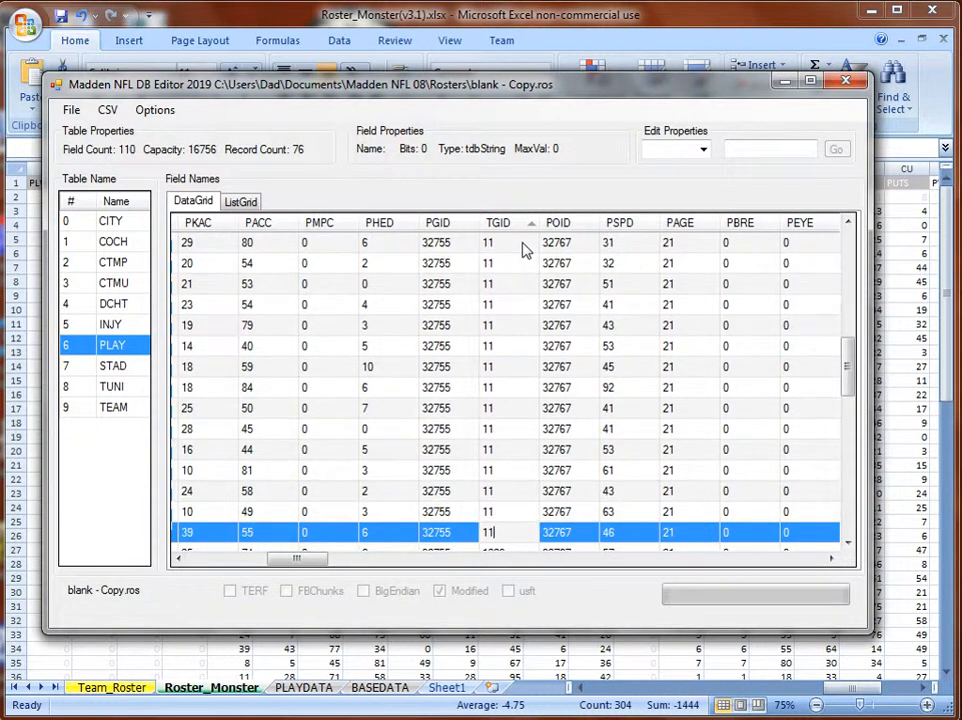
key("Return")
type("11")
key("Return")
type("11")
key("Return")
type("11")
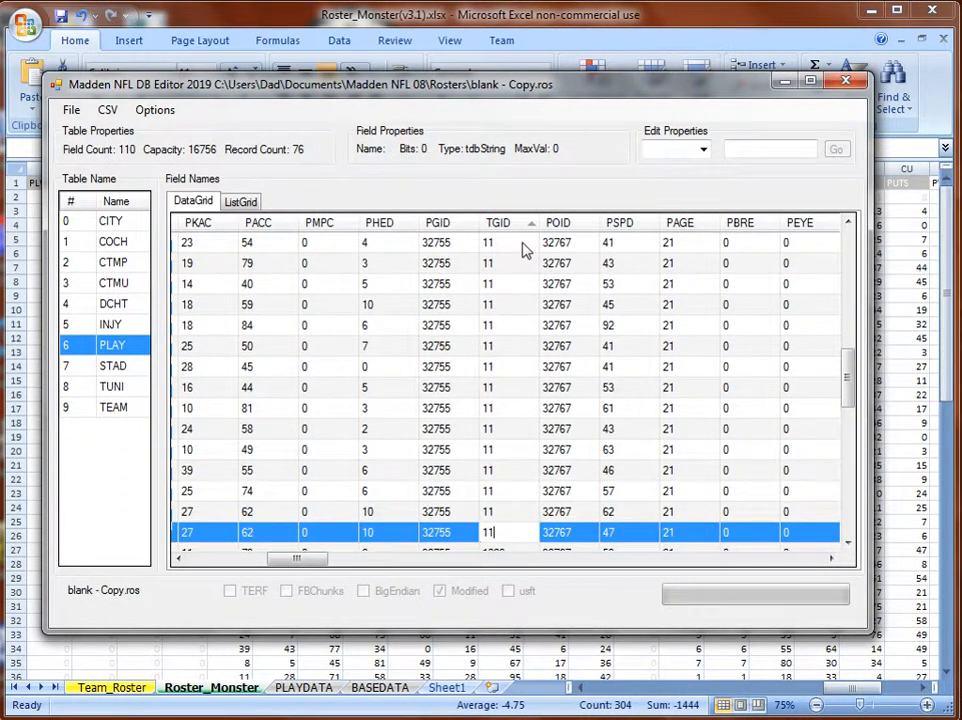
key("Return")
type("11")
key("Return")
type("11")
key("Return")
type("1")
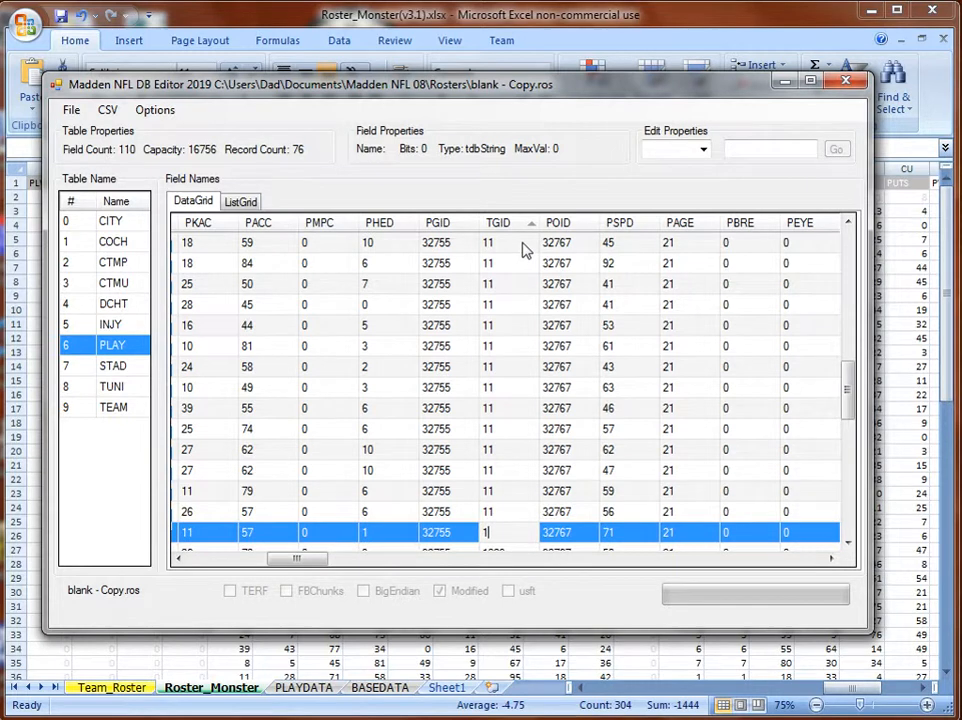
key("Return")
type("11")
key("Return")
type("11")
key("Return")
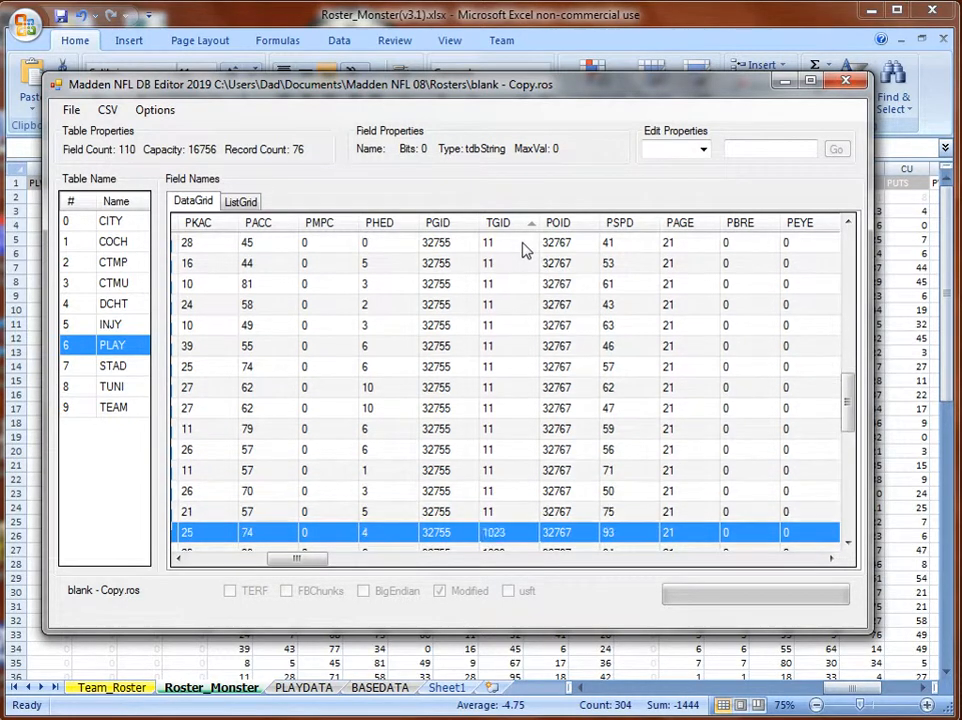
type("11")
key("Return")
type("11")
key("Return")
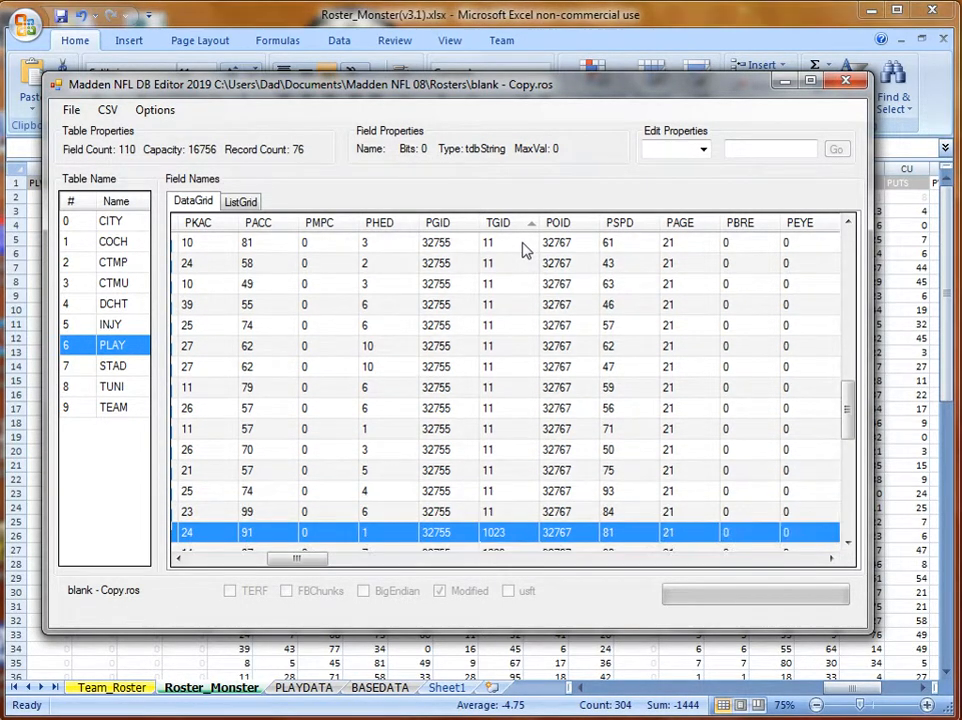
type("11")
key("Return")
type("11")
key("Return")
type("11")
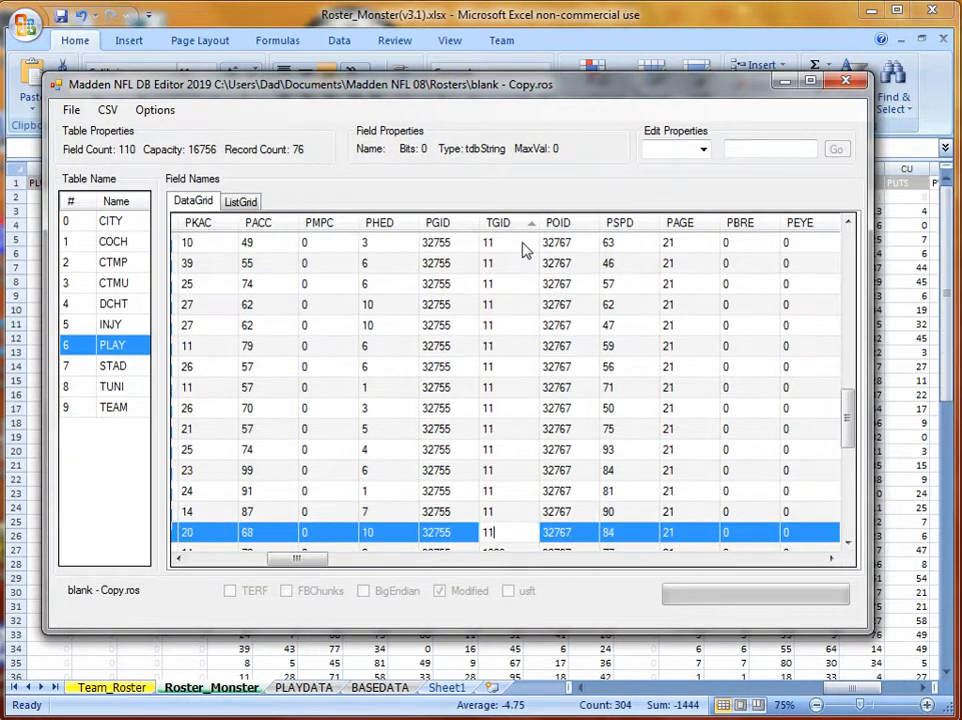
key("Return")
type("11")
key("Return")
type("11")
key("Return")
type("11")
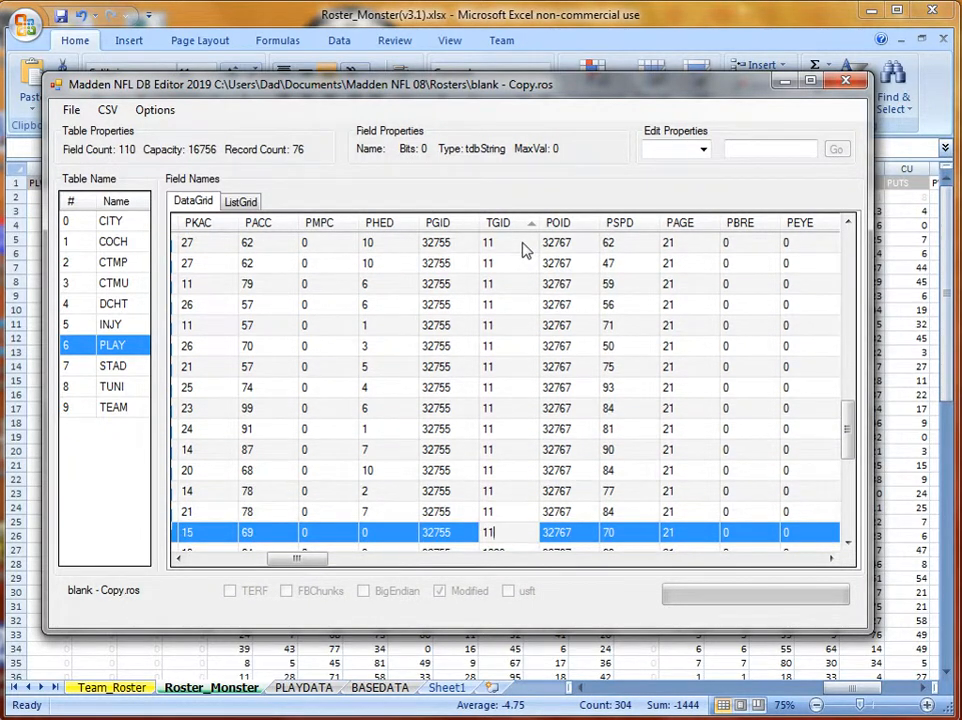
key("Return")
type("11")
key("Return")
type("11")
key("Return")
type("11")
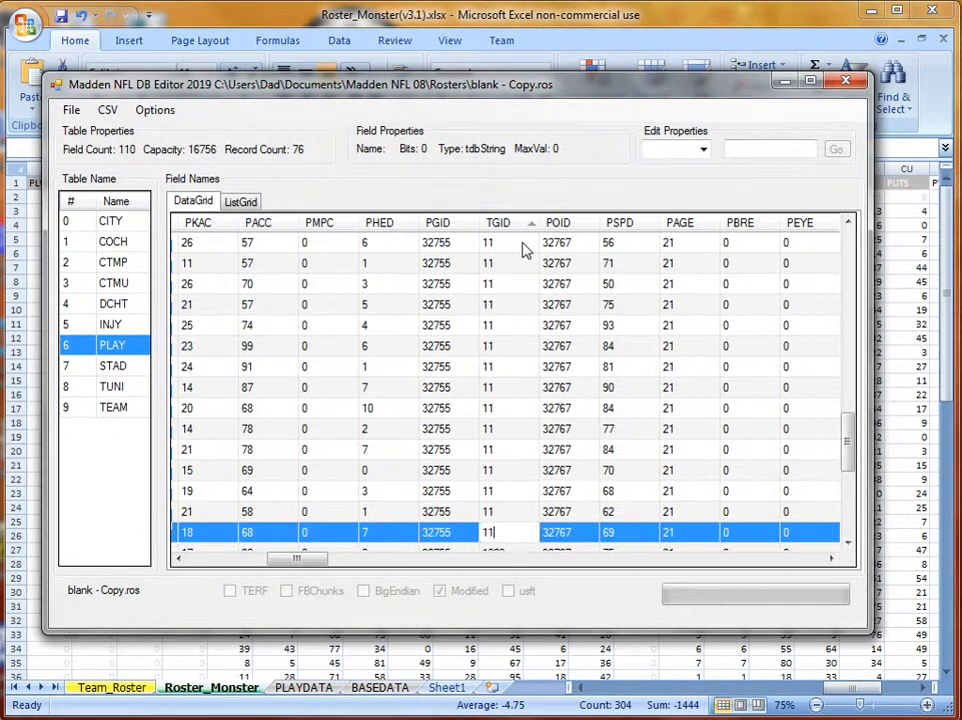
key("Return")
type("11")
key("Return")
type("11")
key("Return")
type("11")
key("Return")
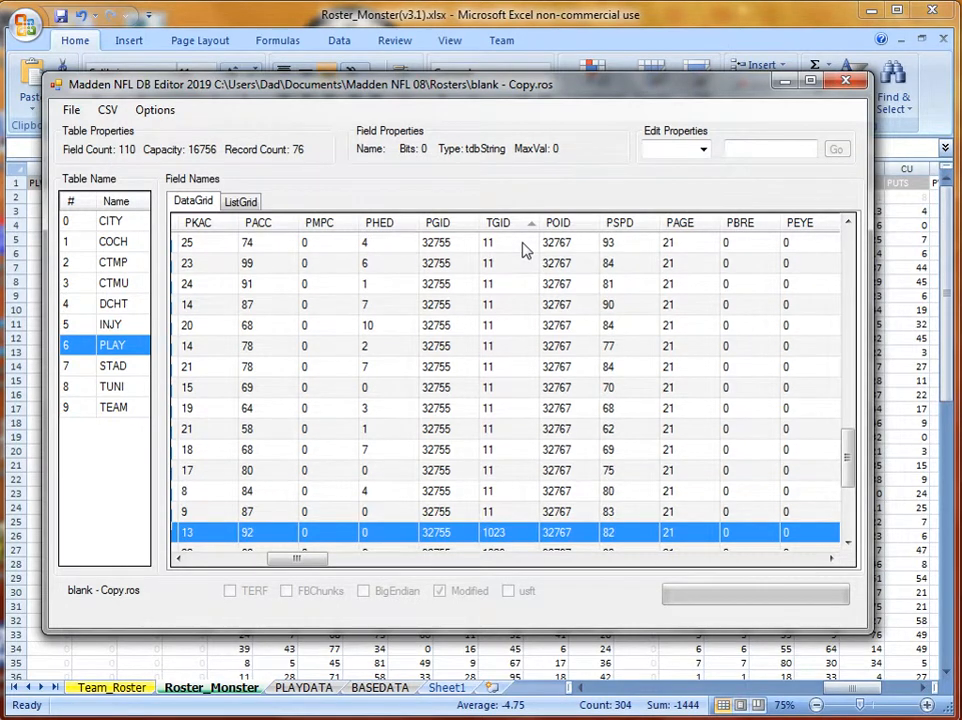
type("11")
key("Return")
type("11")
key("Return")
type("11")
key("Return")
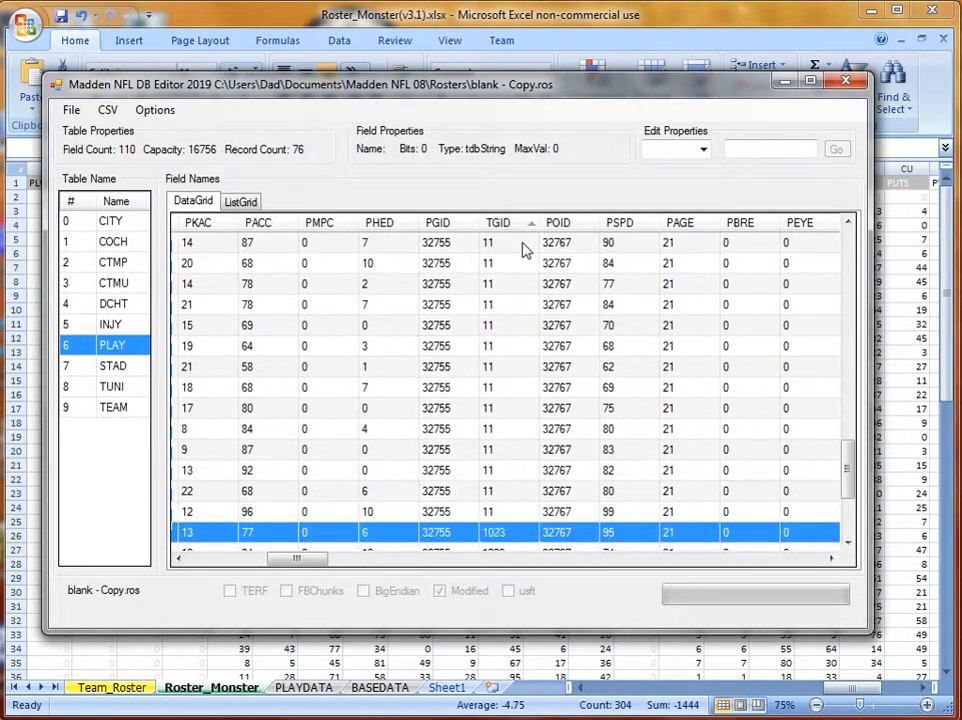
type("111")
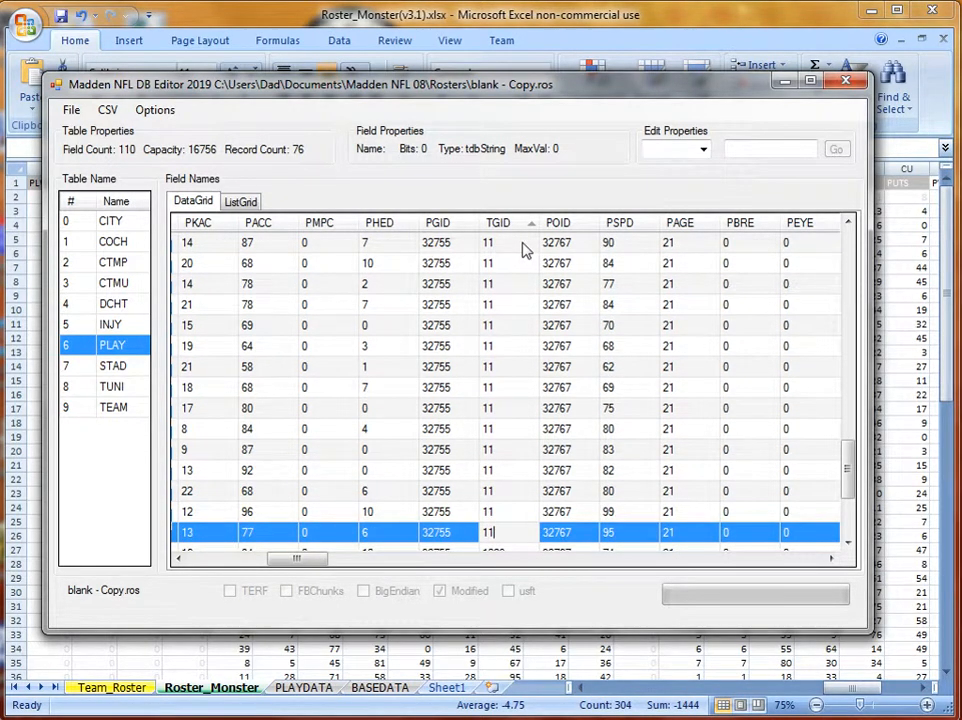
key("Return")
type("11")
key("Return")
type("11")
key("Return")
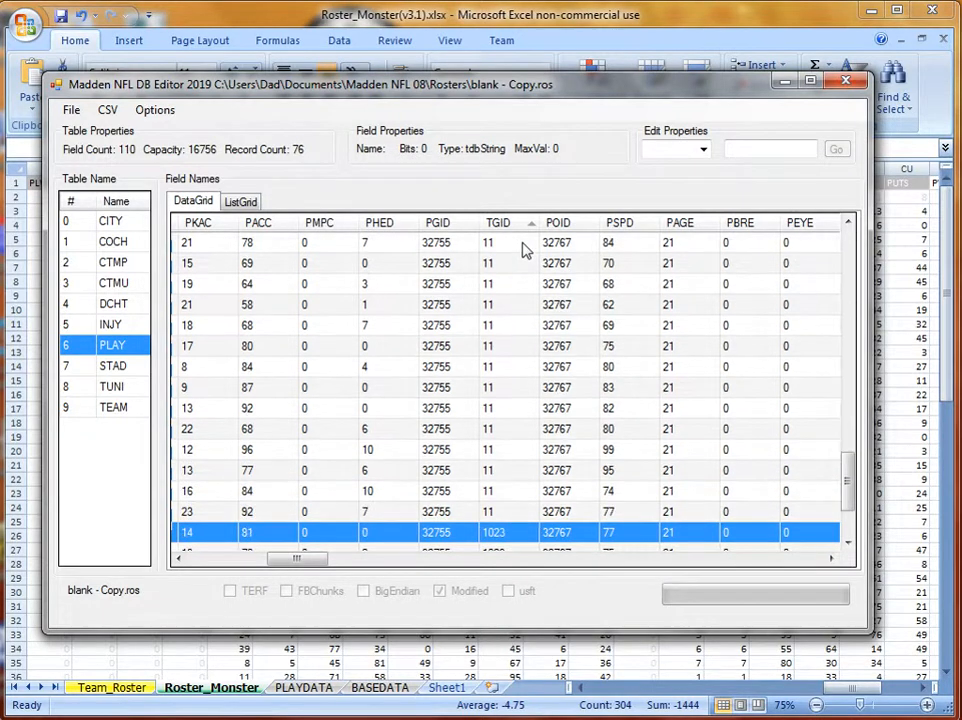
type("11")
key("Return")
type("11")
key("Return")
type("11")
key("Return")
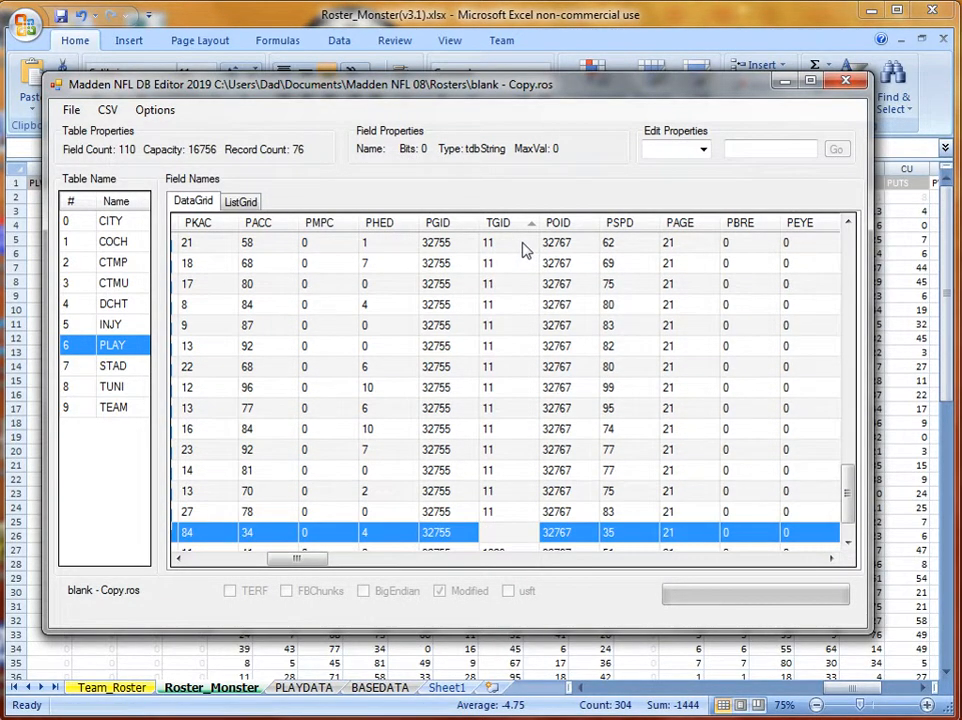
type("11")
key("Return")
type("11")
key("Return")
type("11")
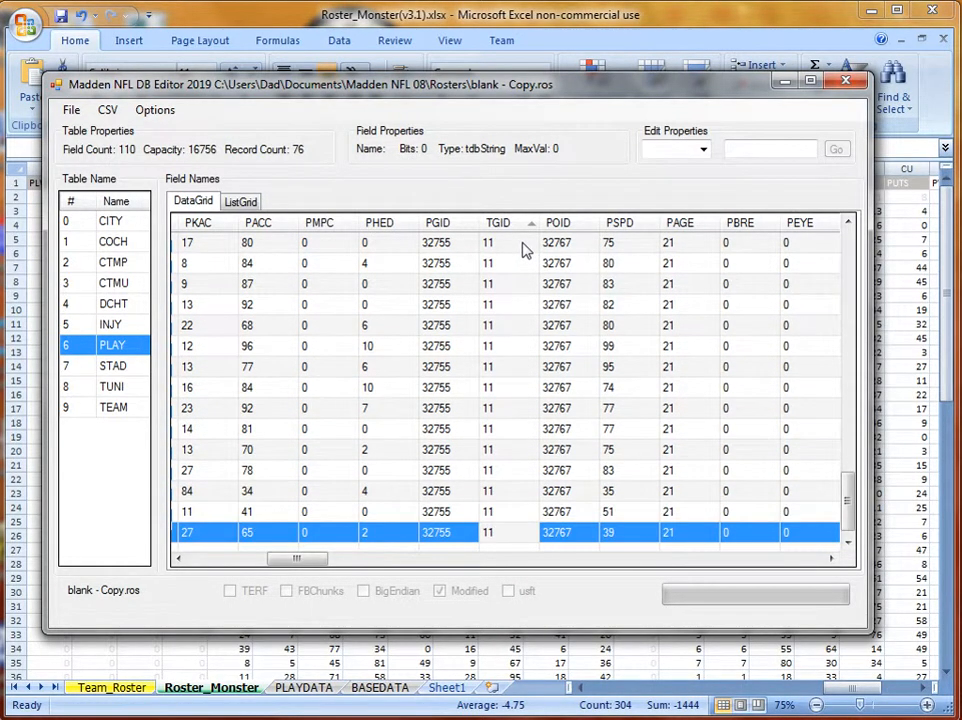
key("Return")
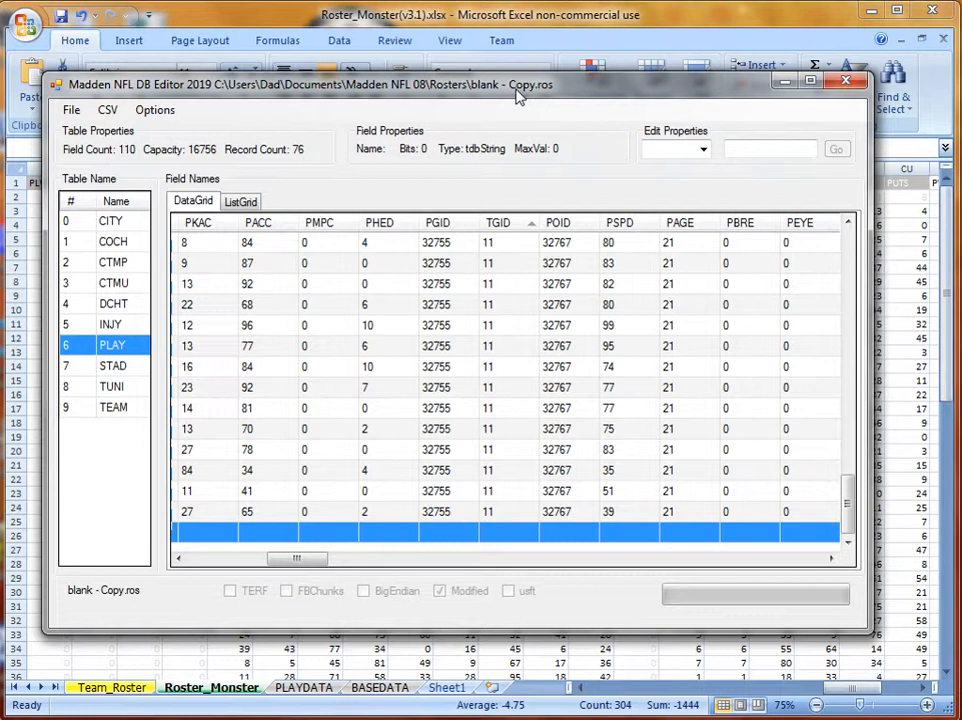
Return to the top of the PLAY table and select the first player record.
left_click(212, 560)
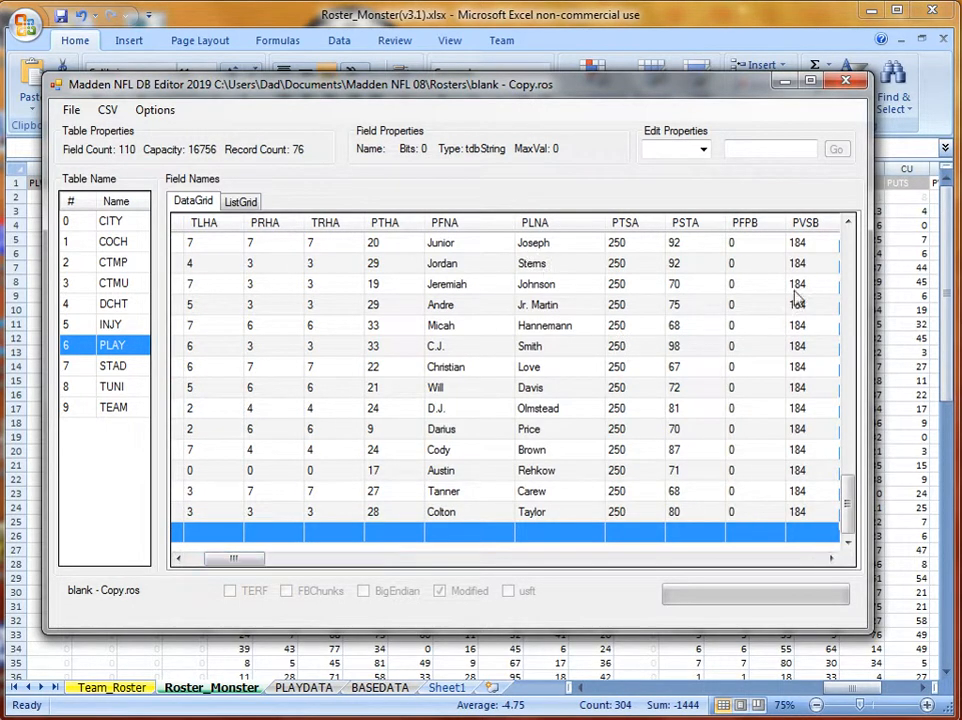
left_click_drag(852, 497, 848, 258)
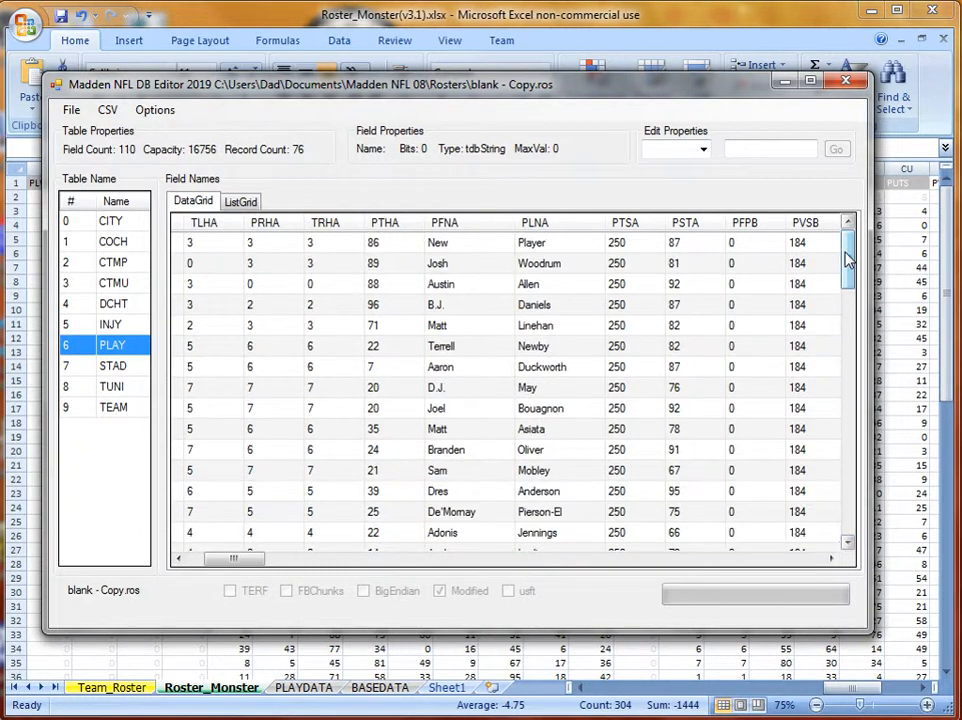
left_click(492, 250)
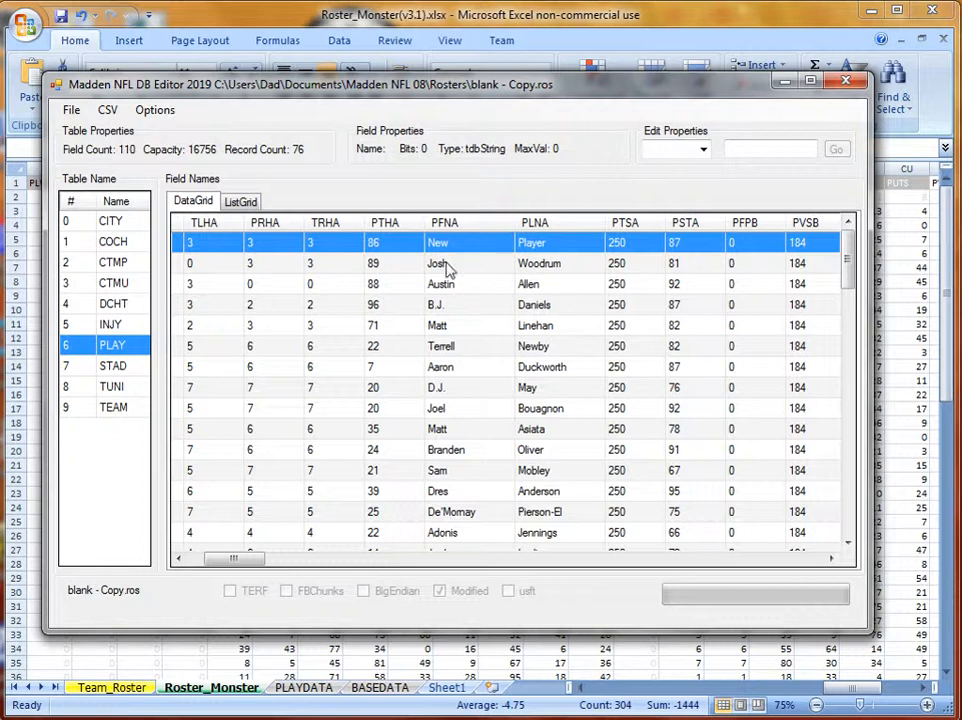
Save blank - Copy.ros with the imported players, then switch to Madden Mod Swap.
left_click(452, 263)
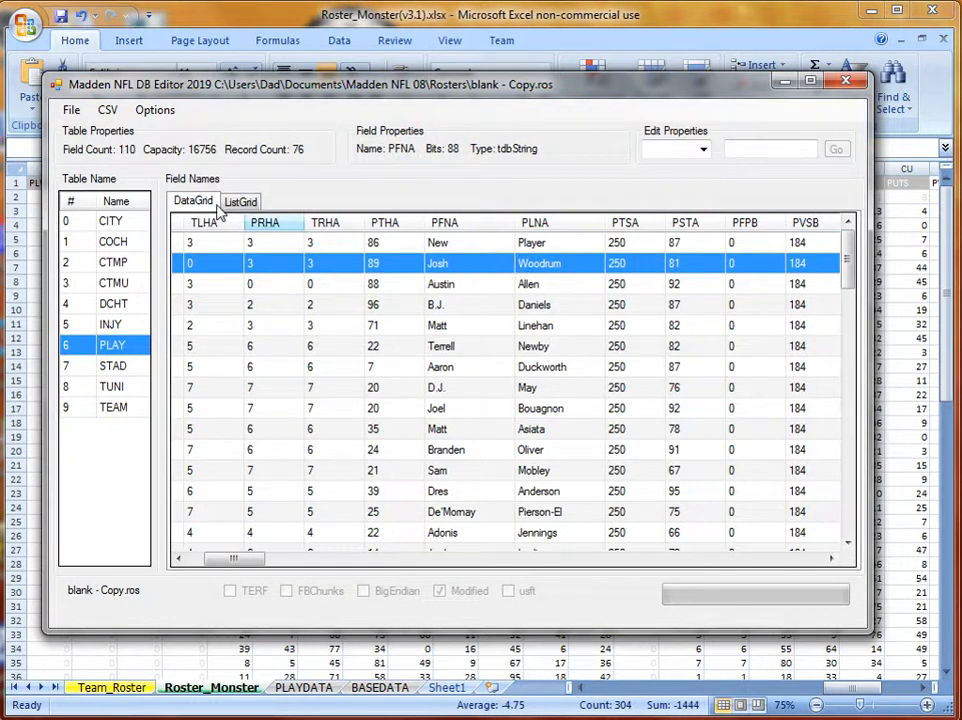
left_click(71, 110)
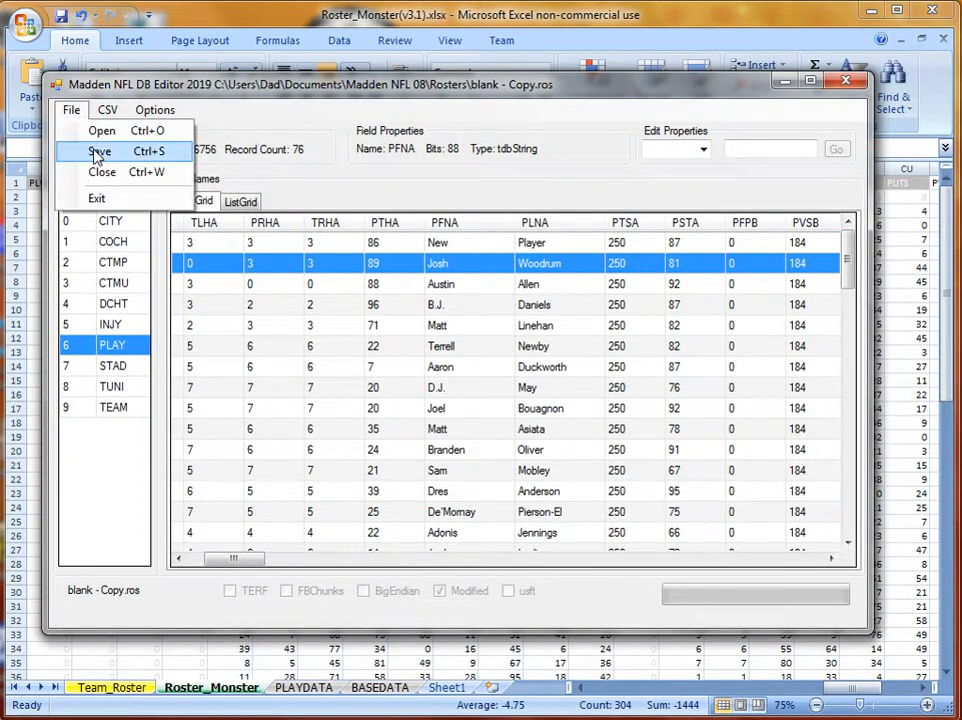
left_click(97, 152)
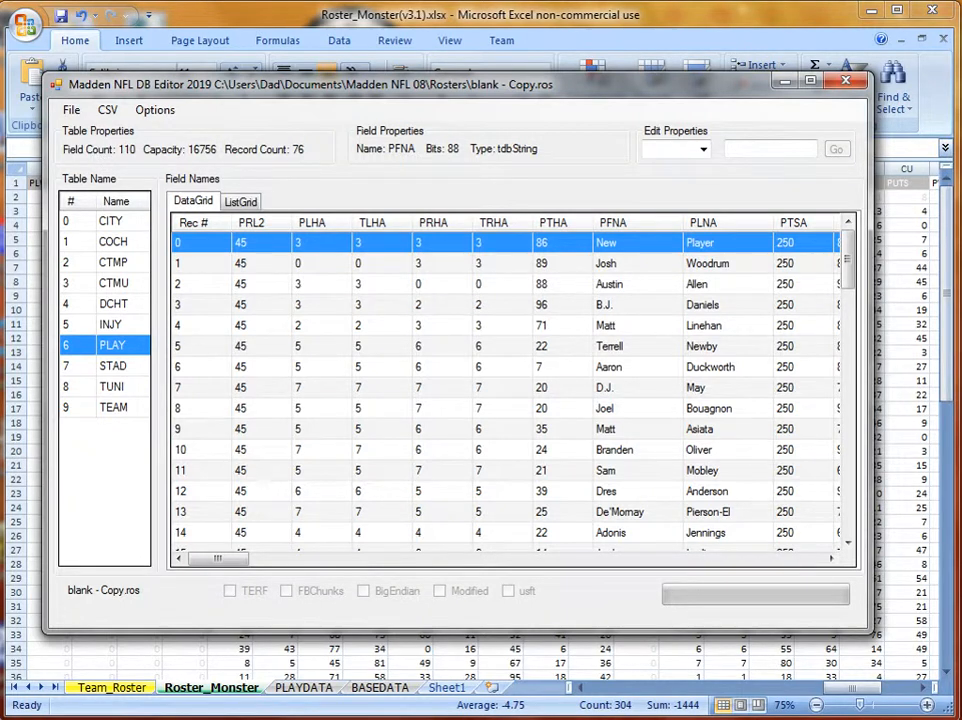
left_click(148, 704)
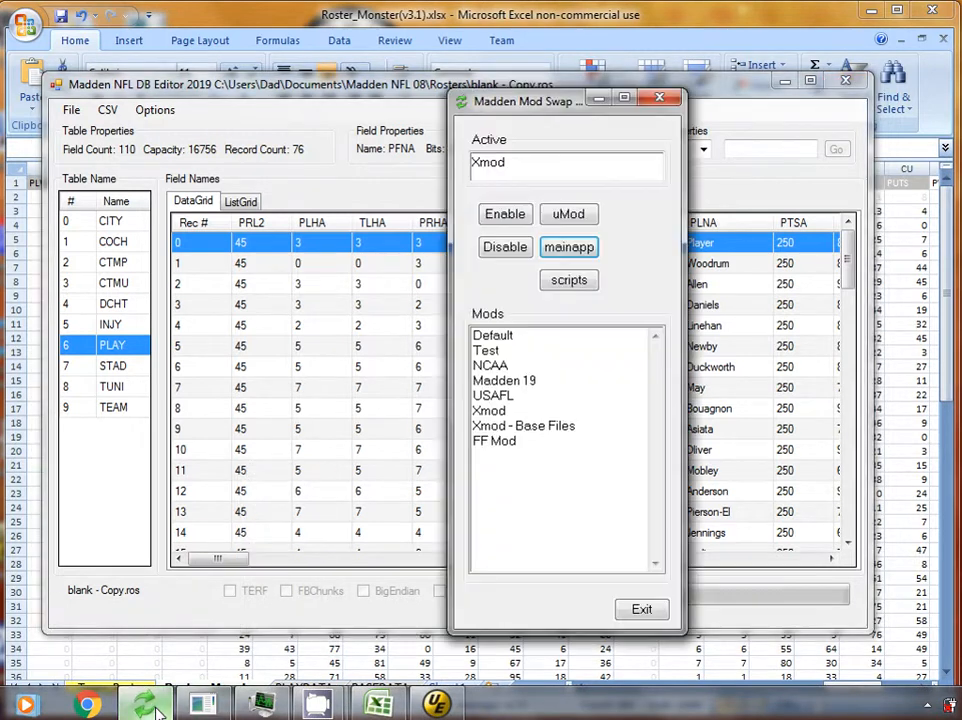
Start Madden NFL 08 with Xmod active using the mainapp button.
left_click(575, 254)
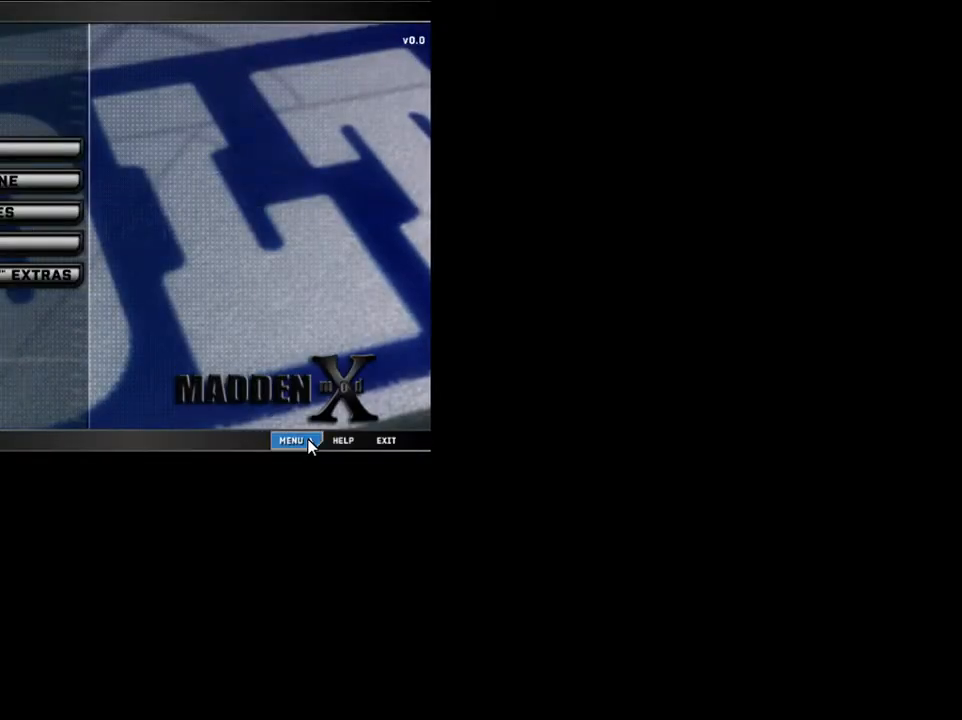
Load the blank - Copy roster from the game's File screen and confirm with YES.
left_click(307, 441)
left_click(290, 399)
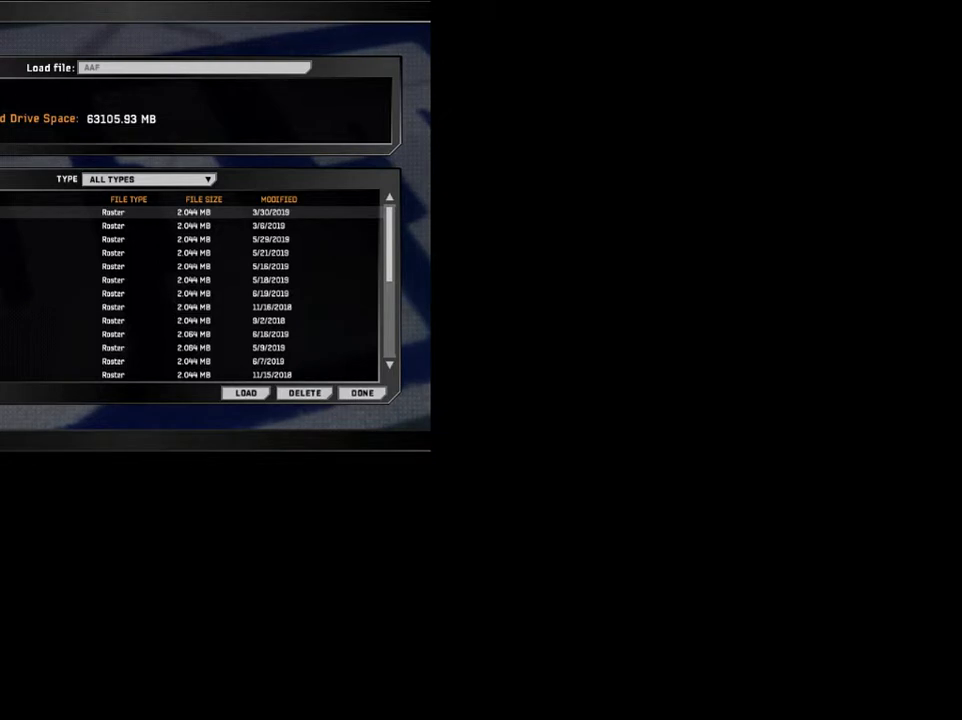
left_click(15, 293)
left_click(222, 396)
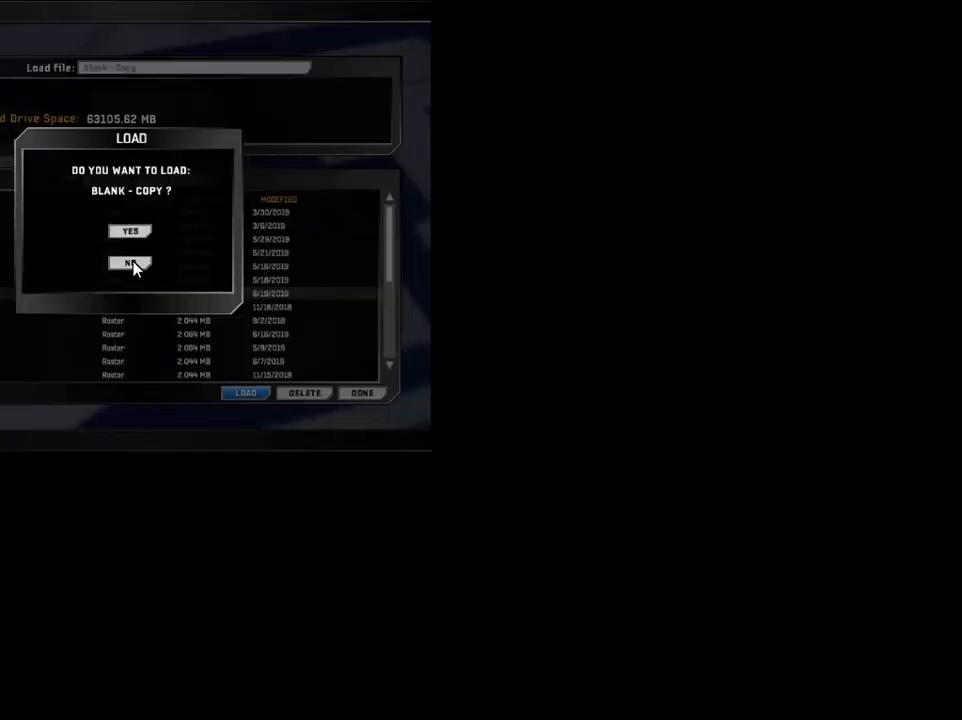
left_click(121, 231)
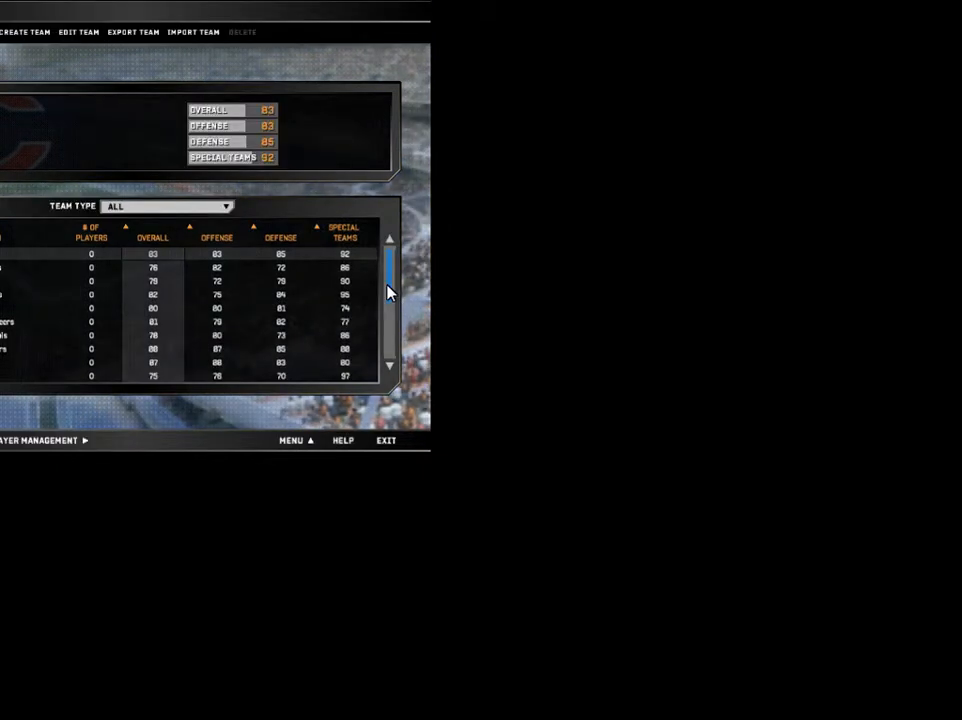
Browse the 76-player team's Player Management list, then Alt+Tab back to the desktop.
scroll(389, 294, "down", 1)
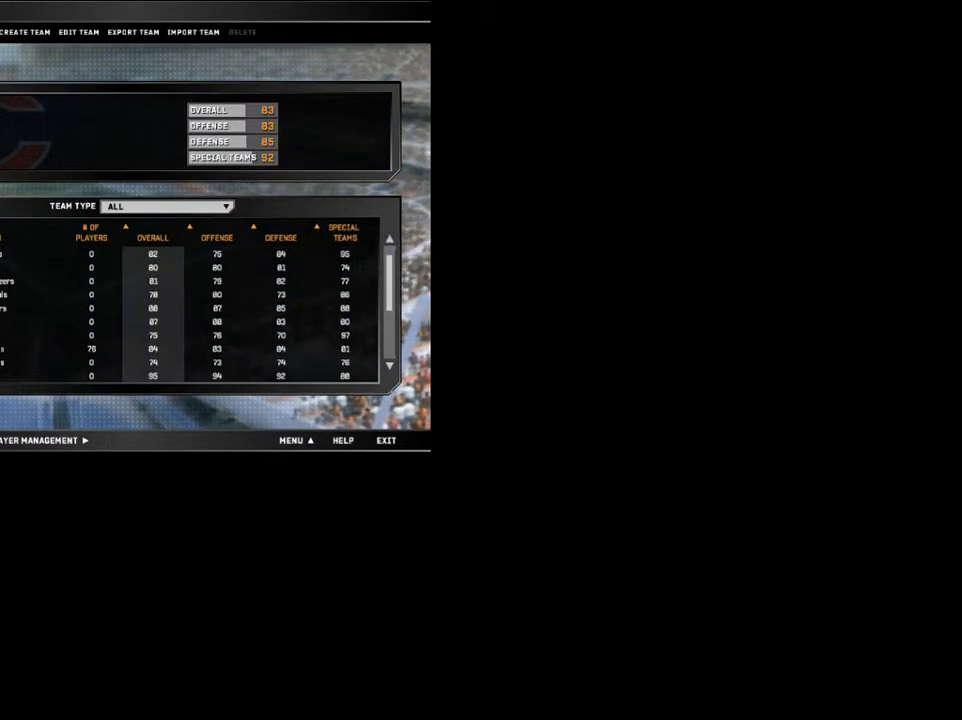
left_click(3, 349)
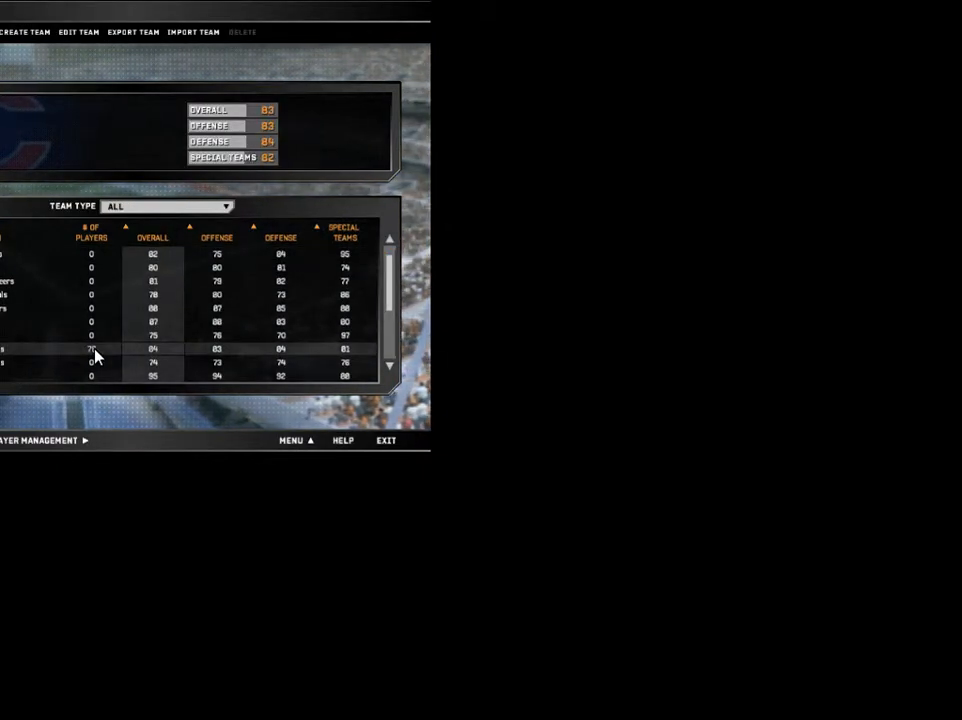
left_click(53, 450)
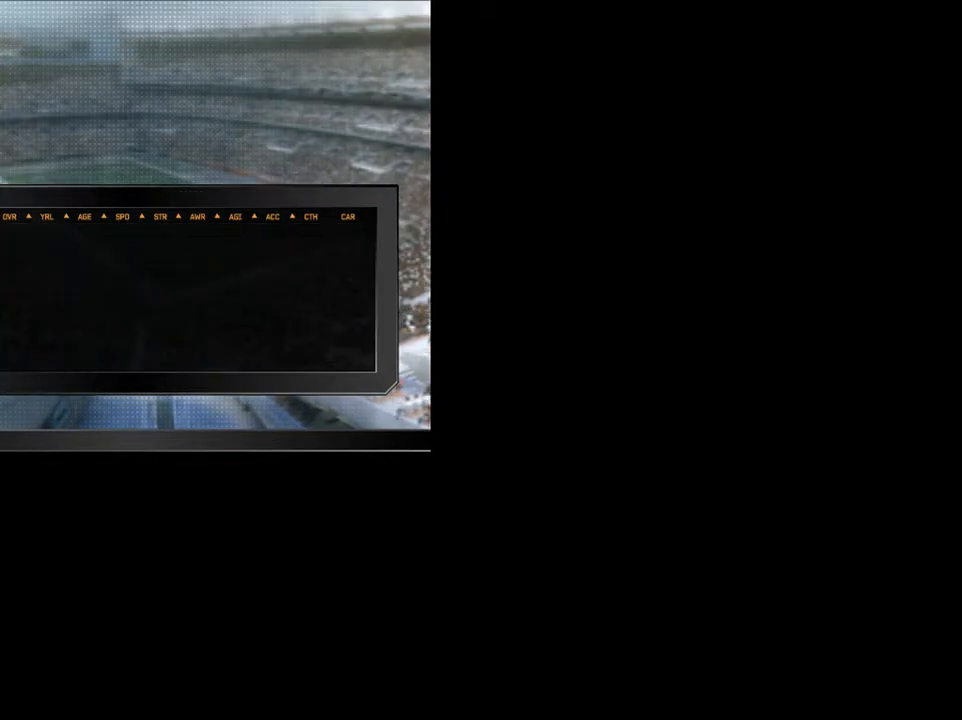
key("Down")
key("Down")
key("Down")
key("Down")
key("Down")
key("Down")
key("Down")
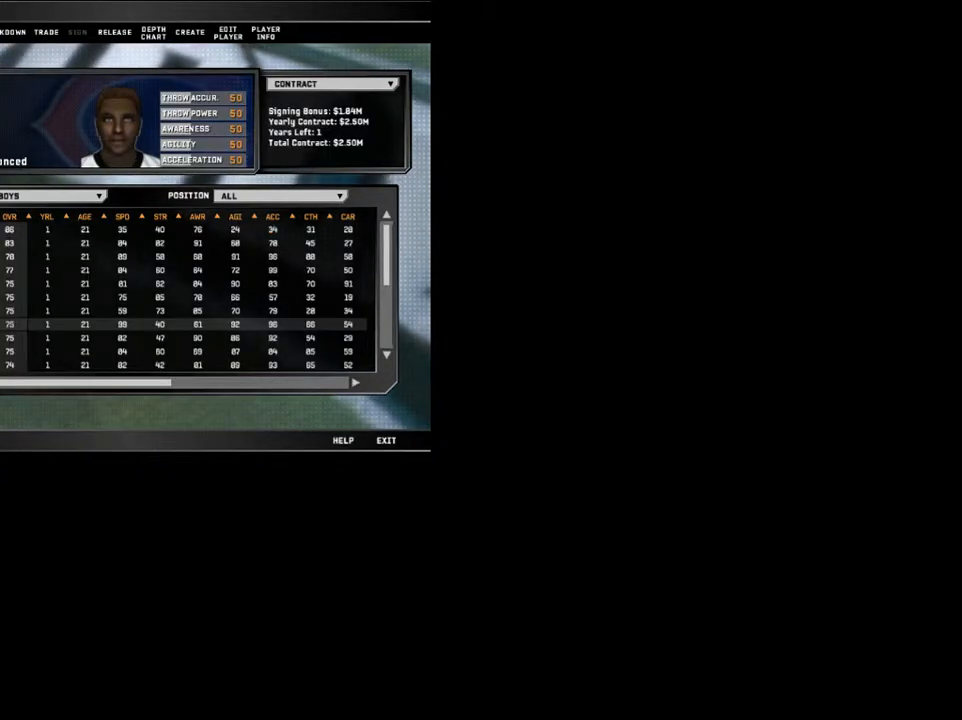
key("Up")
key("Up")
key("Up")
key("Up")
key("Up")
key("Up")
key("Up")
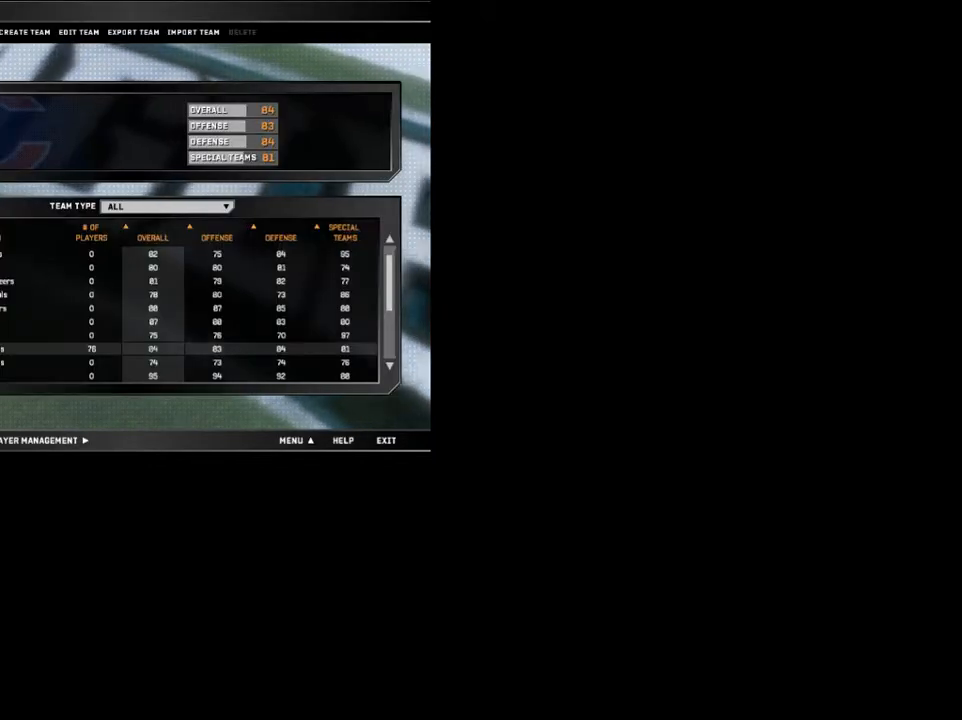
key("alt+Tab")
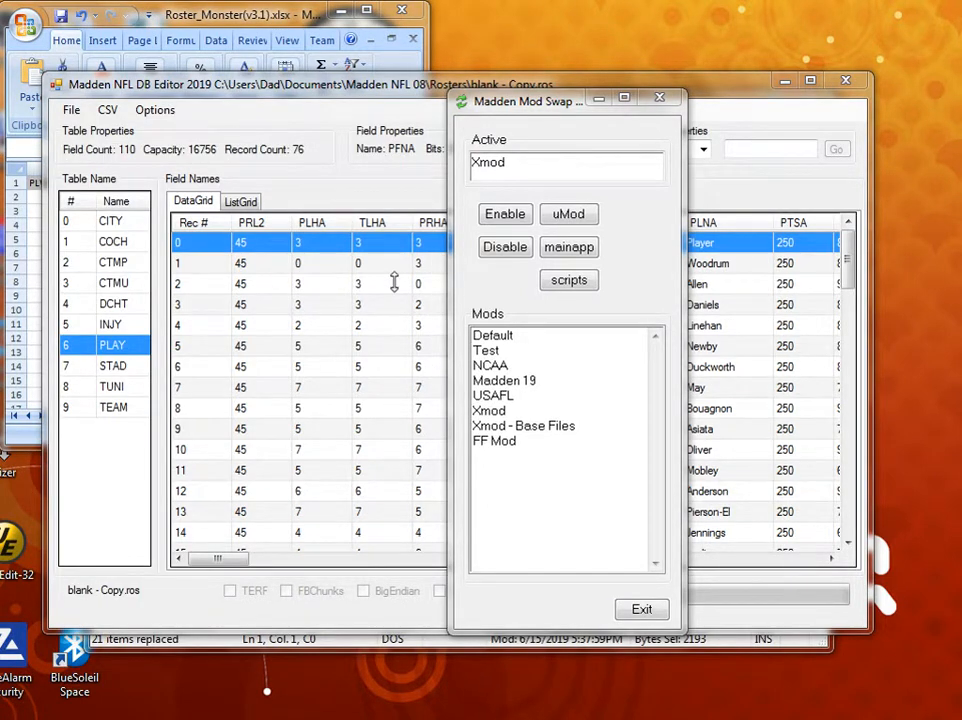
Bring the Roster_Monster workbook forward and resize Excel's window to 1024x768.
left_click(253, 22)
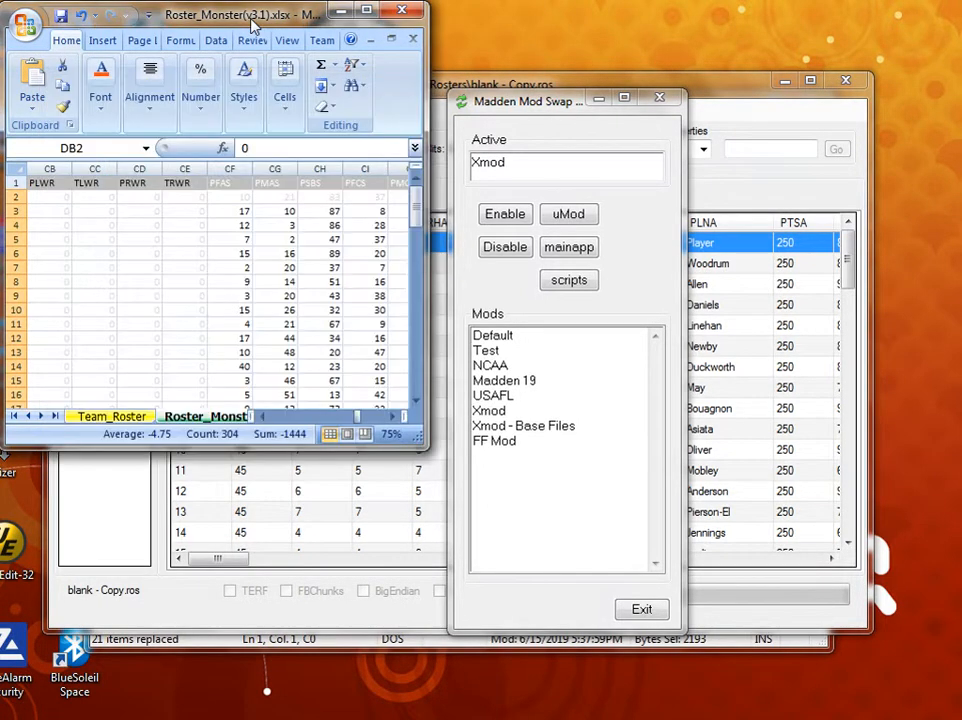
double_click(253, 22)
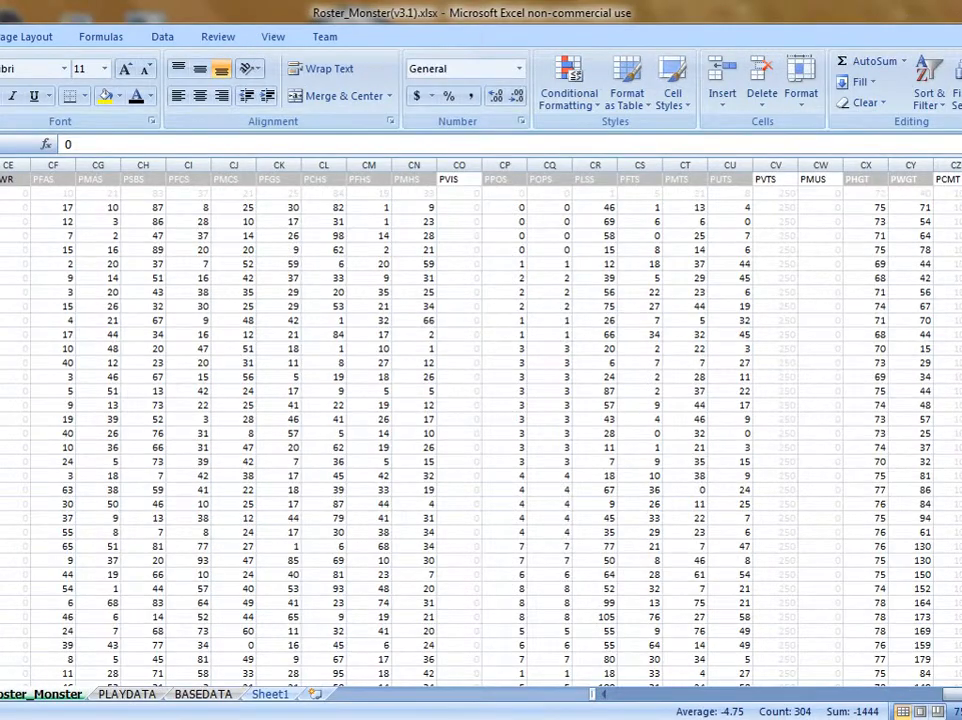
key("super+Down")
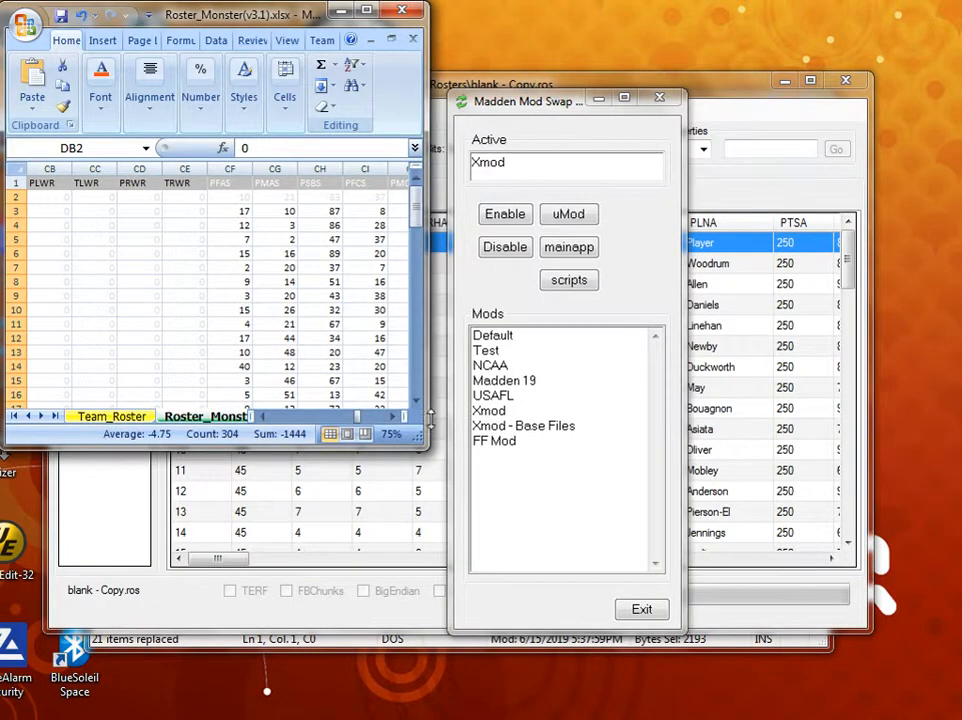
right_click(430, 446)
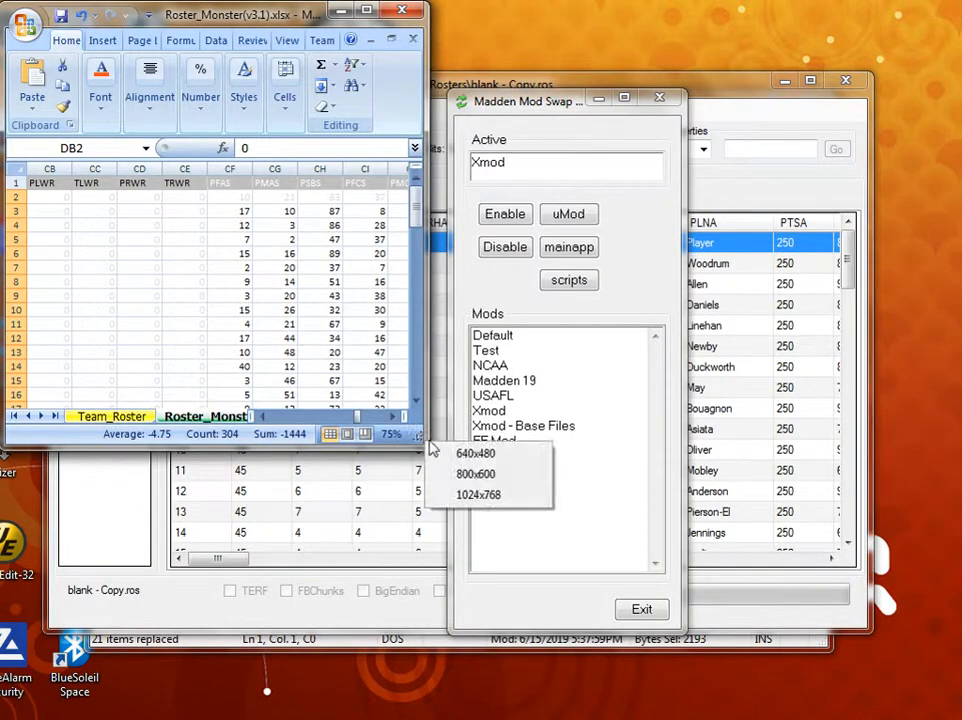
left_click(478, 496)
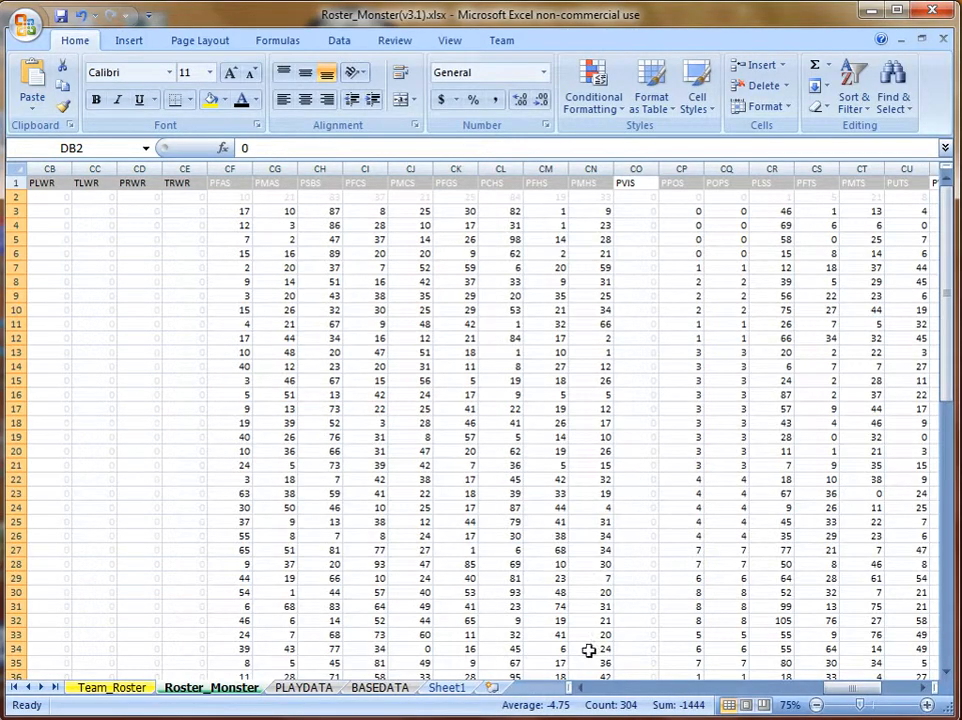
left_click_drag(620, 679, 622, 699)
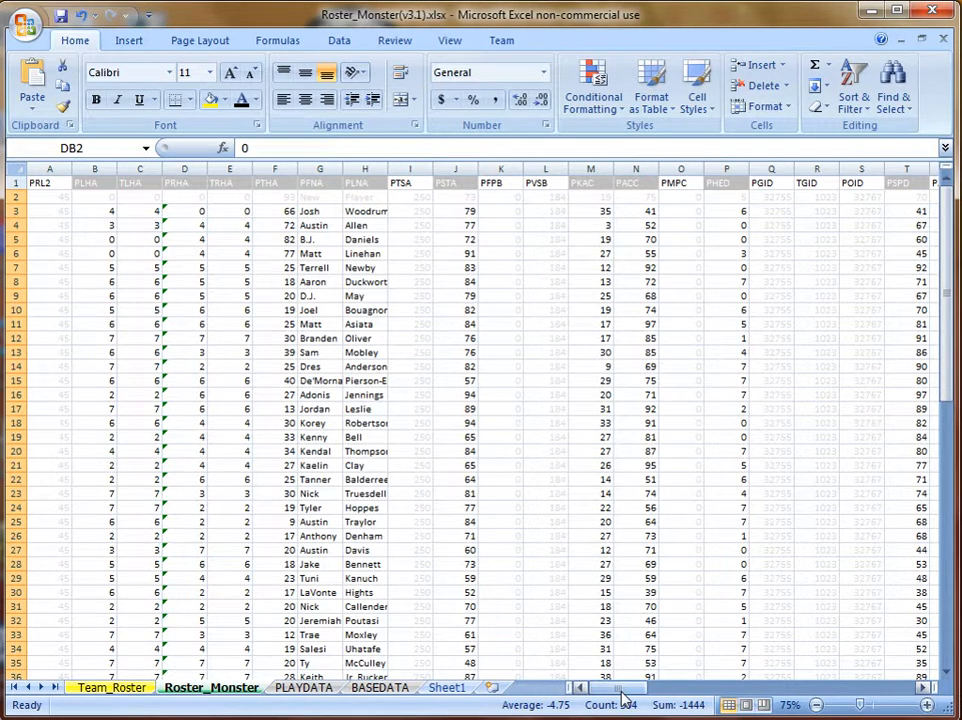
Number the PGID column from 1 by entering 1 and 2 in Q3:Q4 and filling down.
left_click(777, 210)
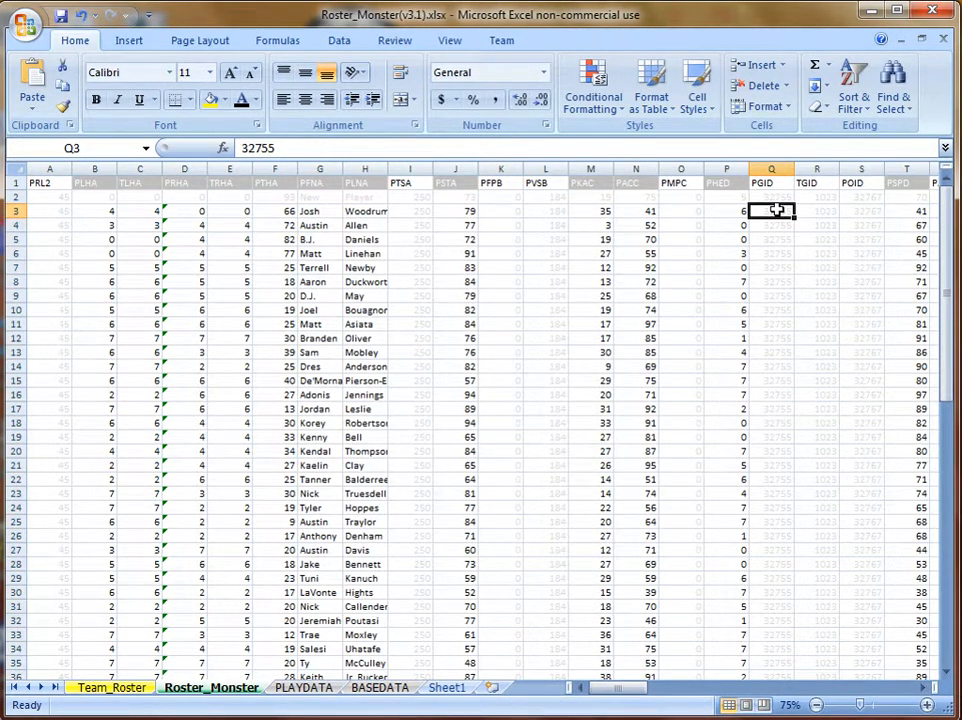
type("0")
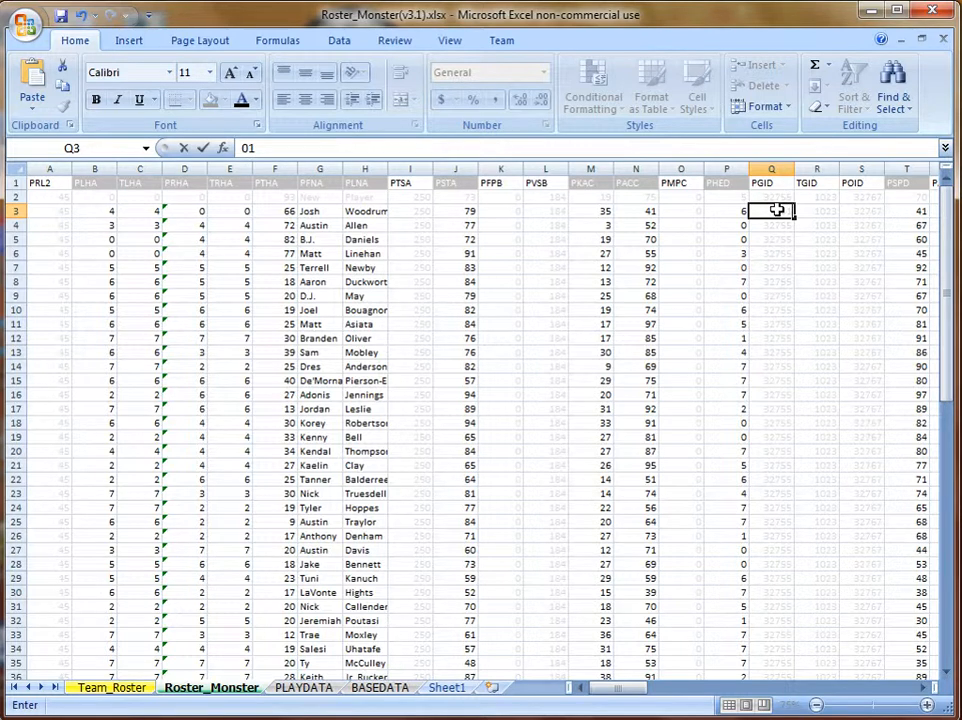
type("1")
key("Return")
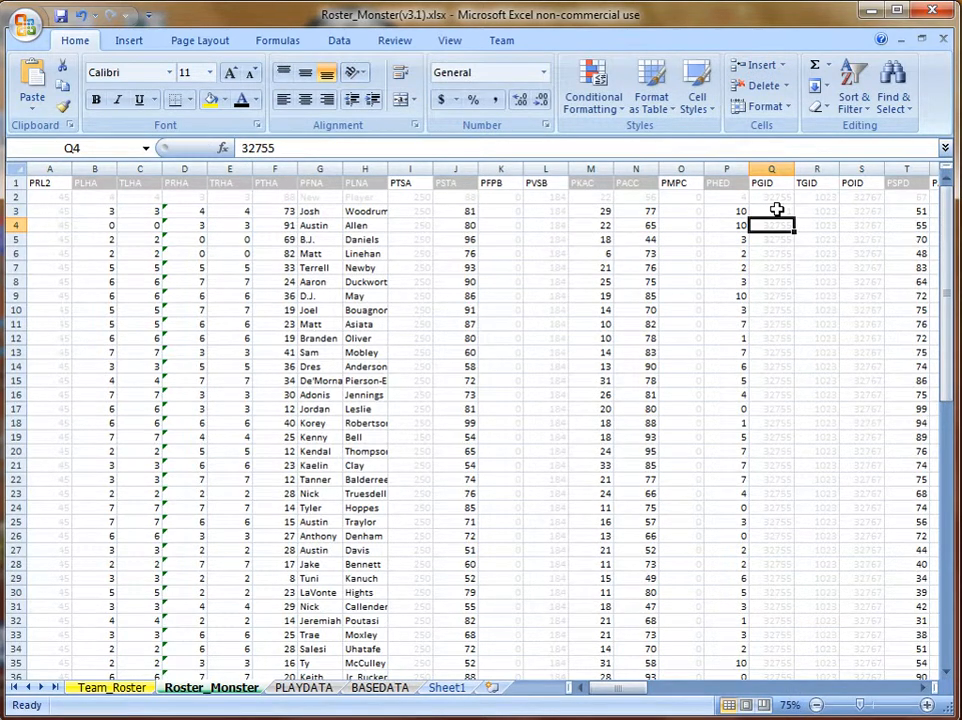
type("2")
key("Return")
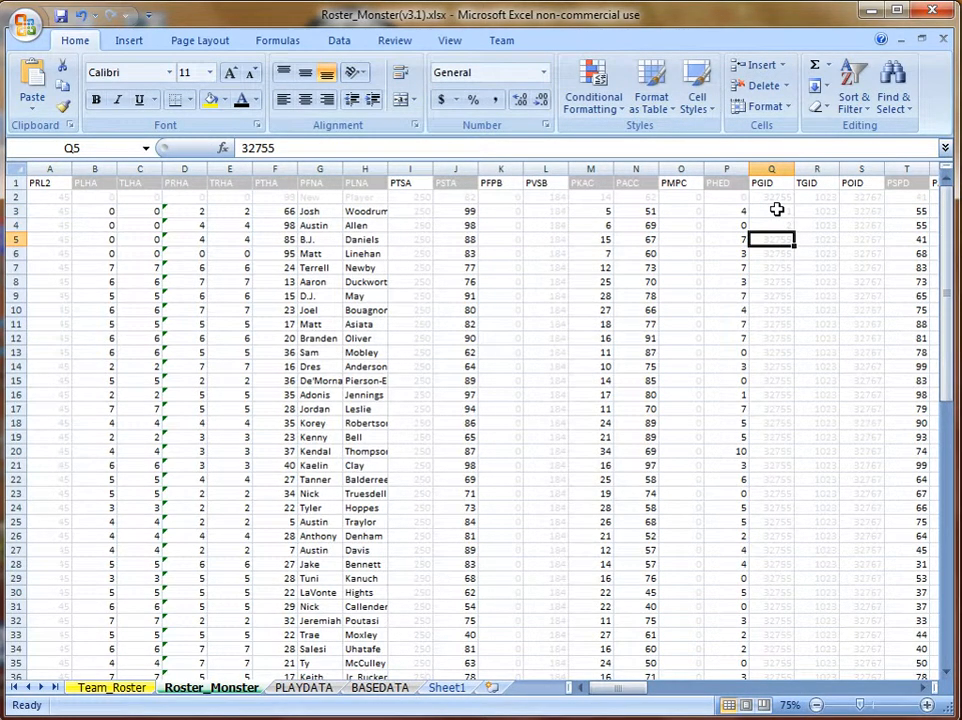
left_click_drag(771, 213, 771, 220)
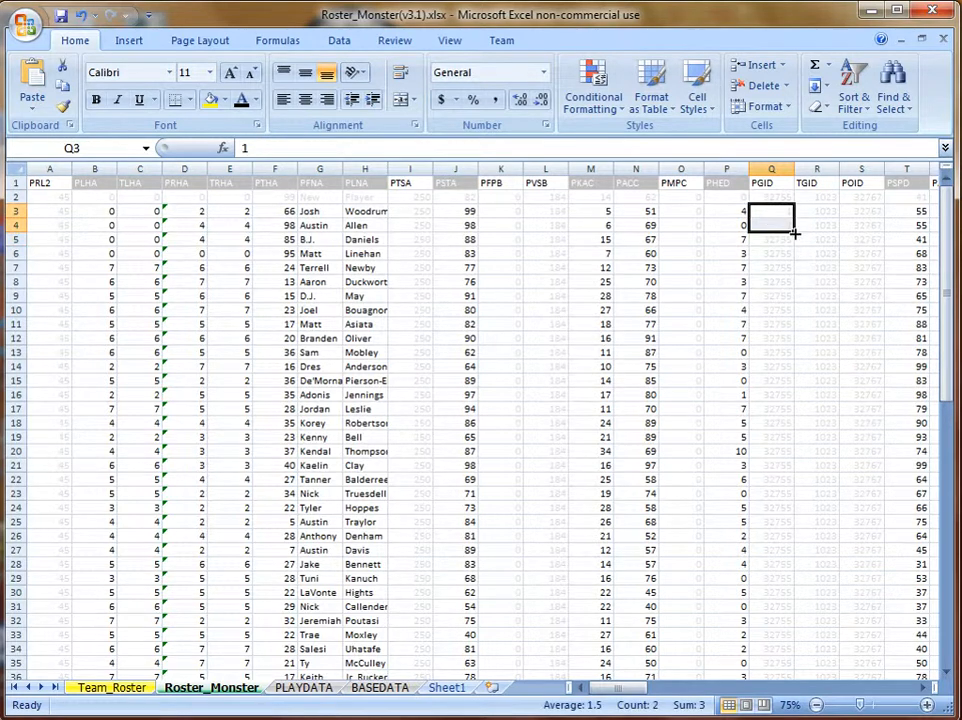
double_click(794, 231)
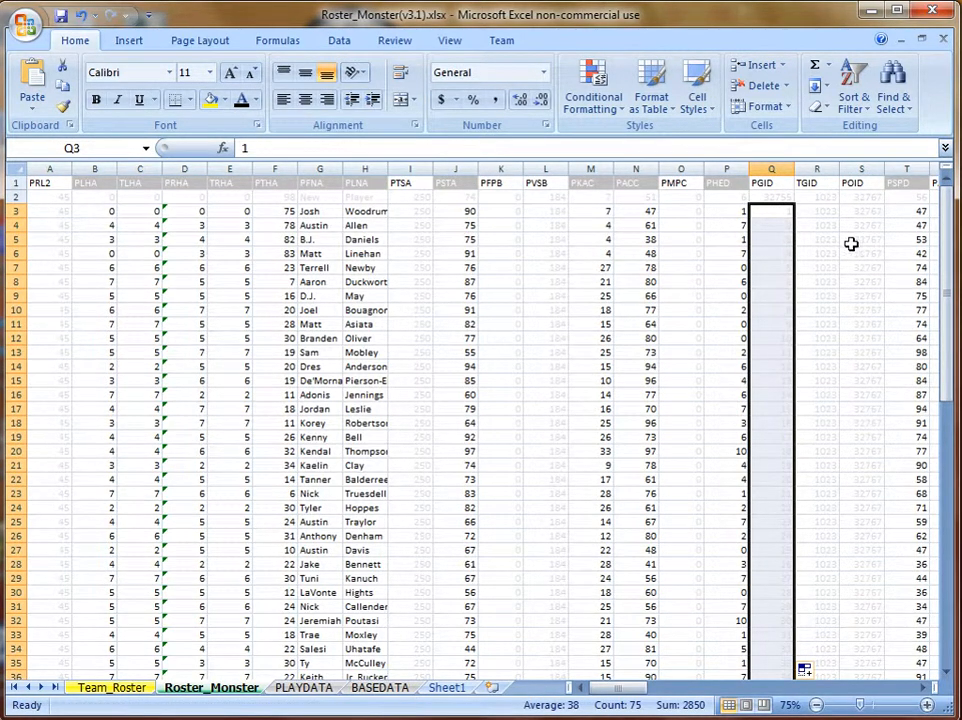
Enter 11 in R3 and fill it down the TGID column for all players.
left_click(825, 210)
type("11")
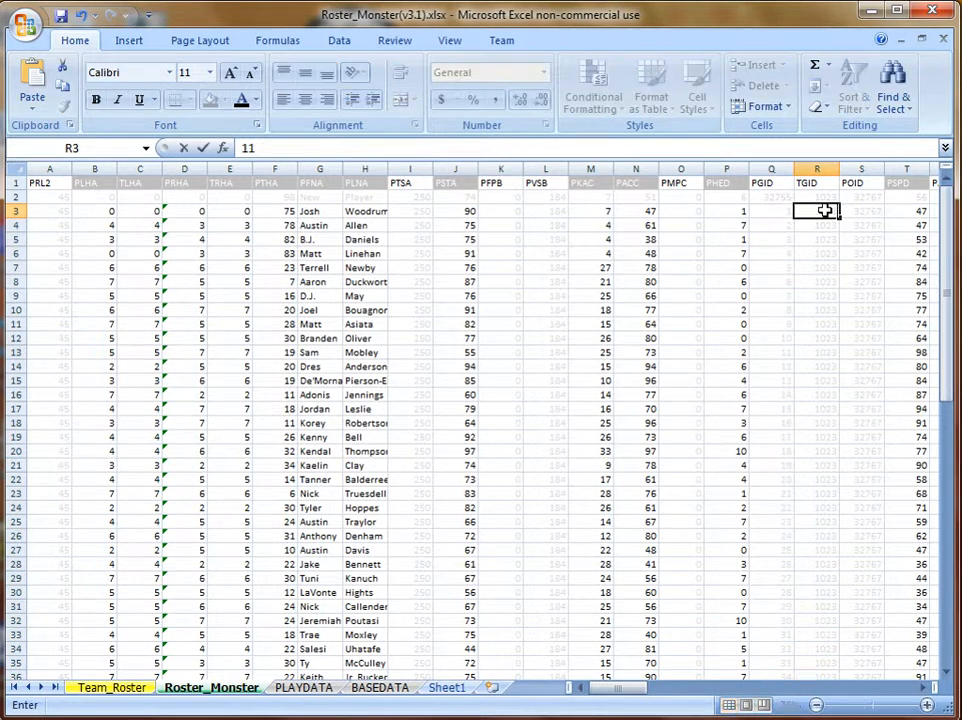
key("Return")
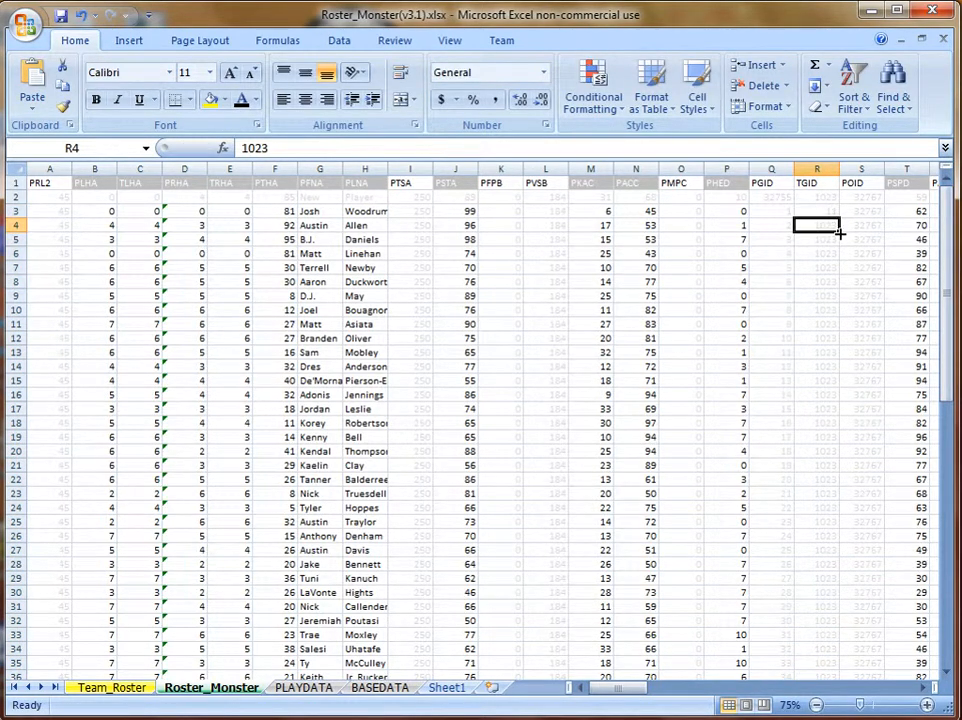
double_click(840, 232)
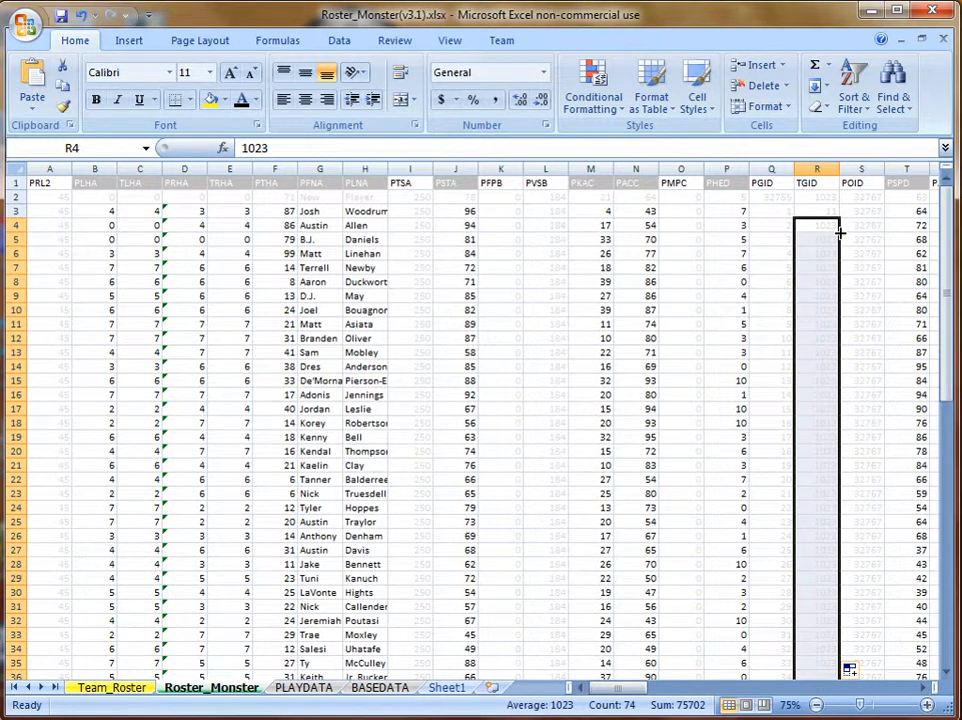
left_click(829, 212)
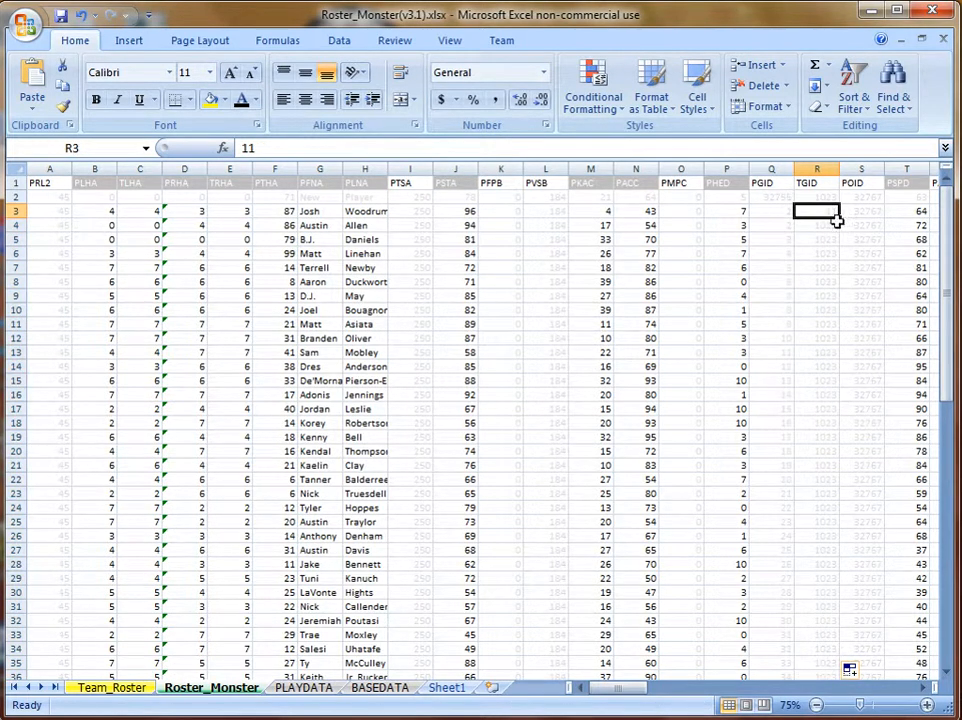
double_click(840, 216)
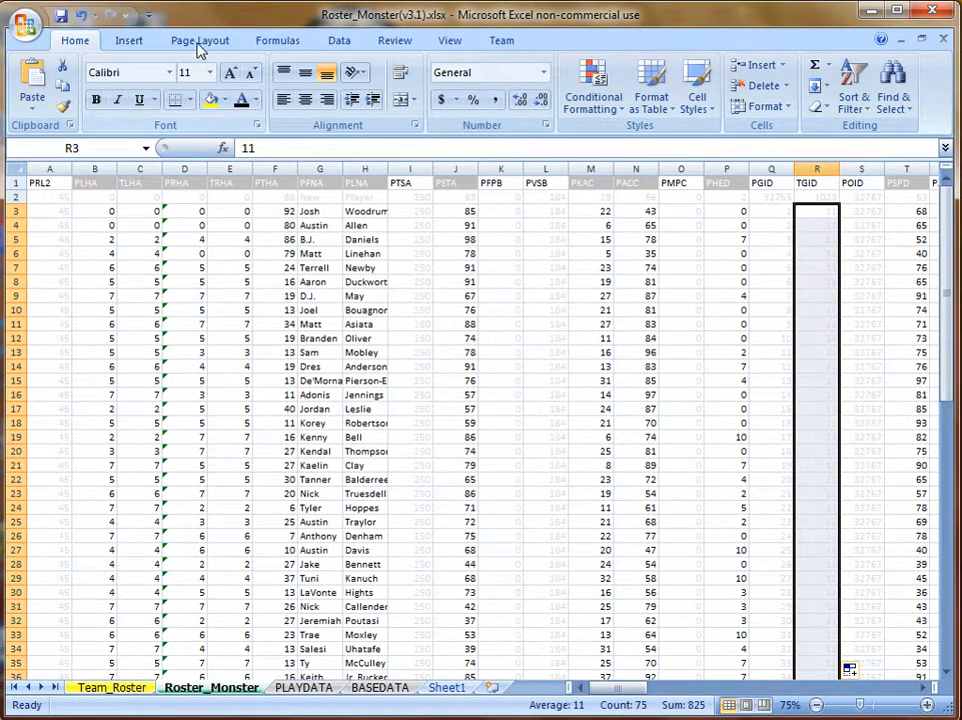
Save the active sheet as CSV (Comma delimited), replacing Roster_Monster.csv.
left_click(35, 30)
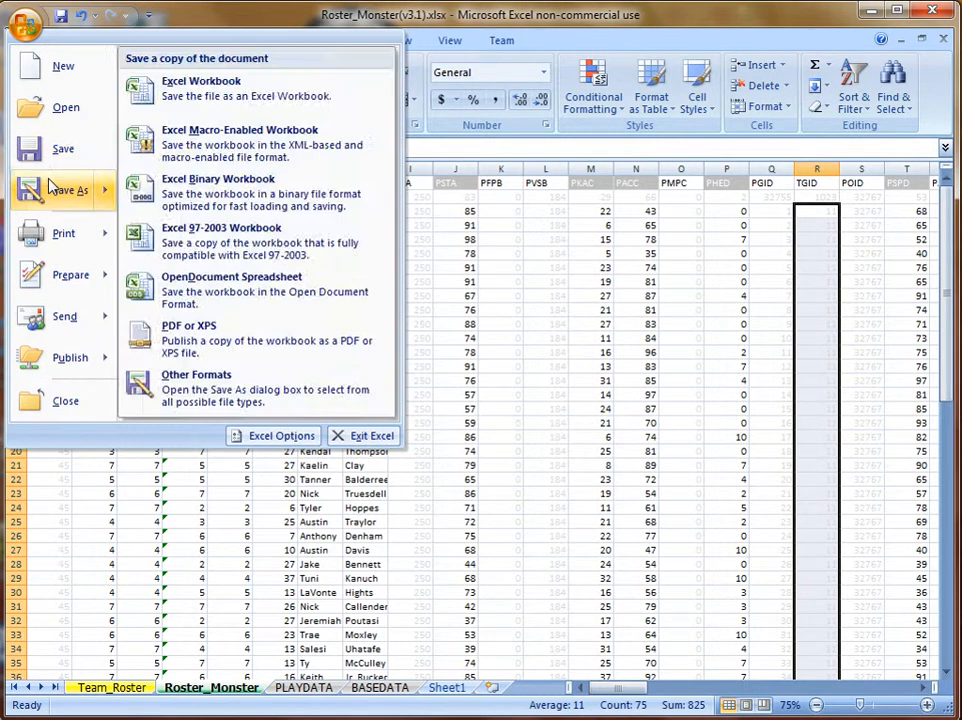
left_click(50, 186)
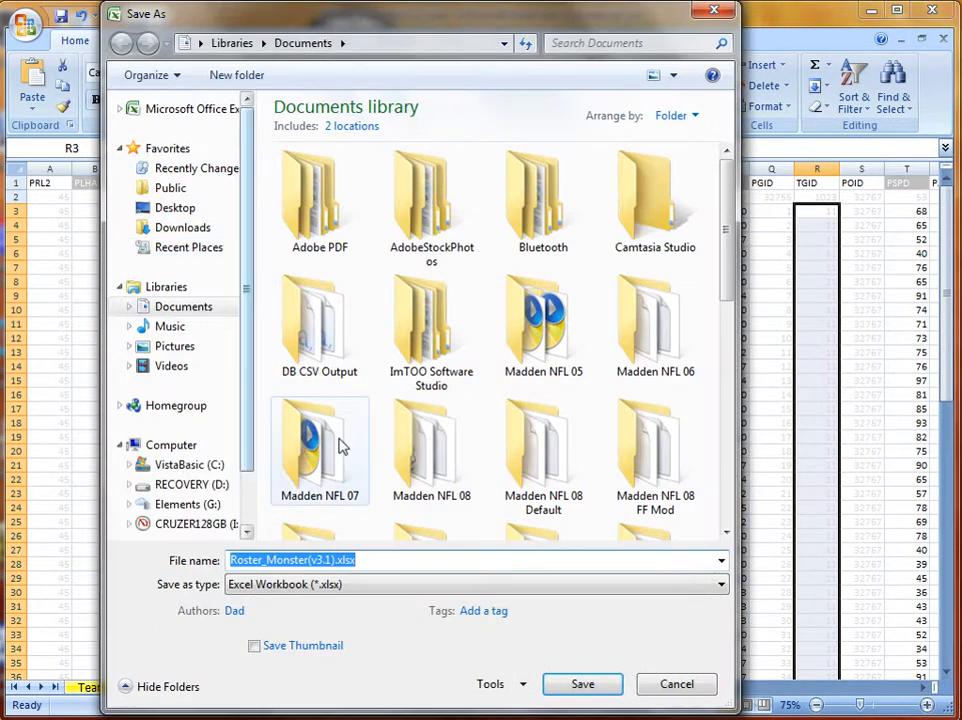
left_click(727, 433)
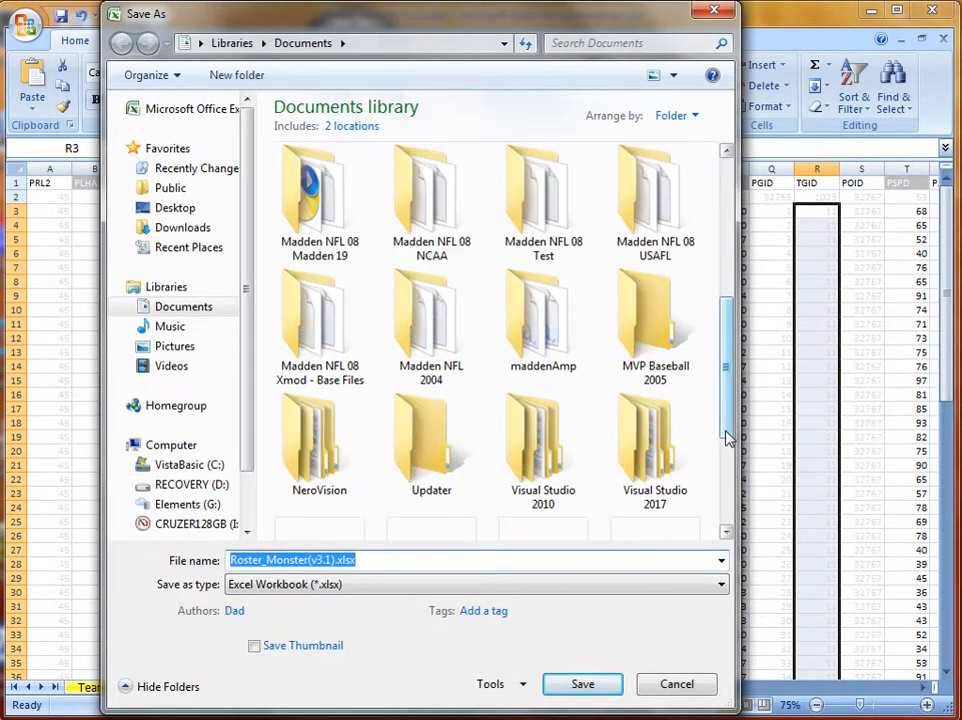
left_click(346, 584)
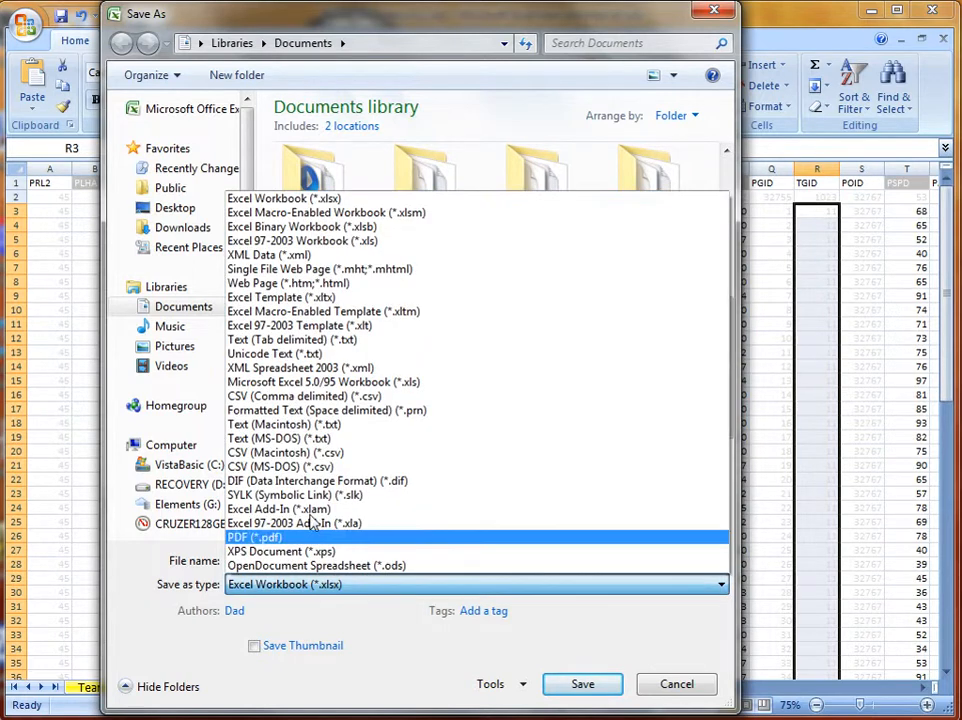
left_click(316, 397)
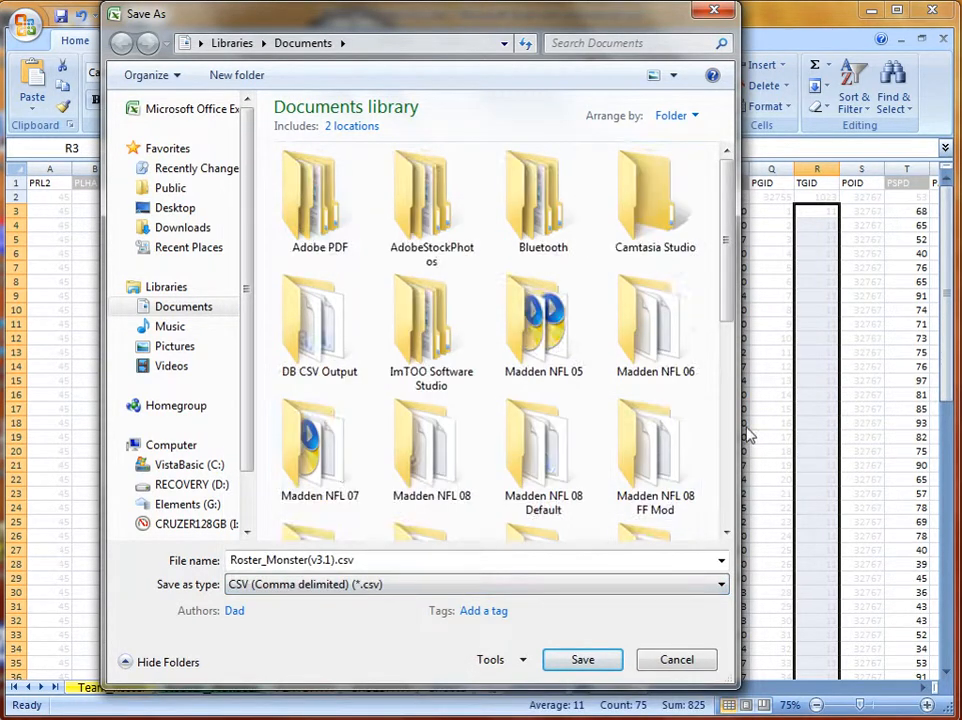
left_click(727, 455)
scroll(412, 492, "down", 2)
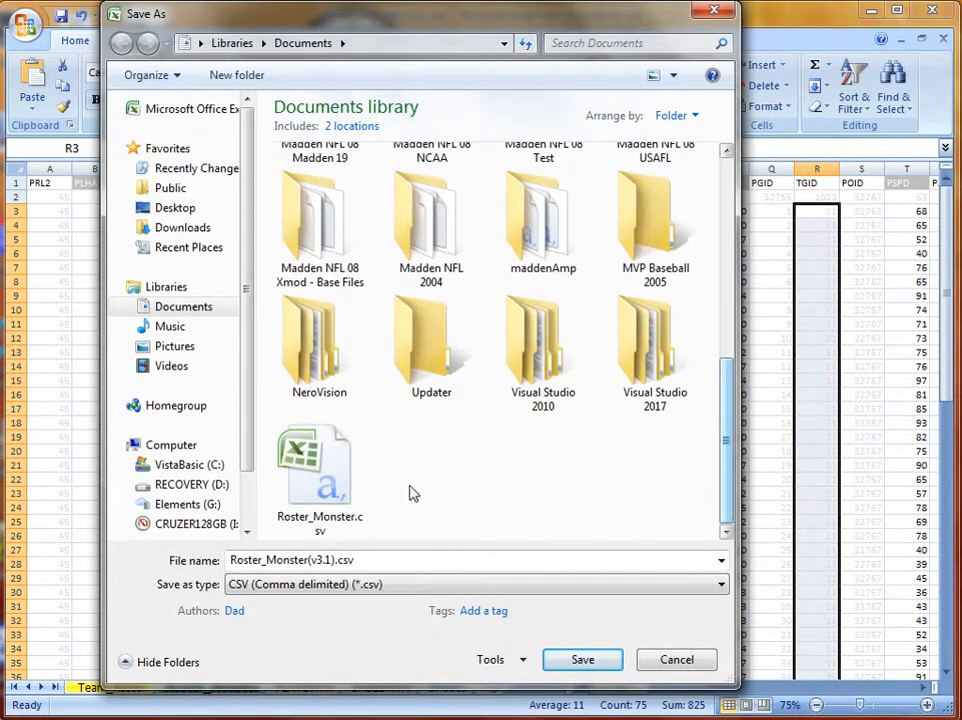
double_click(318, 470)
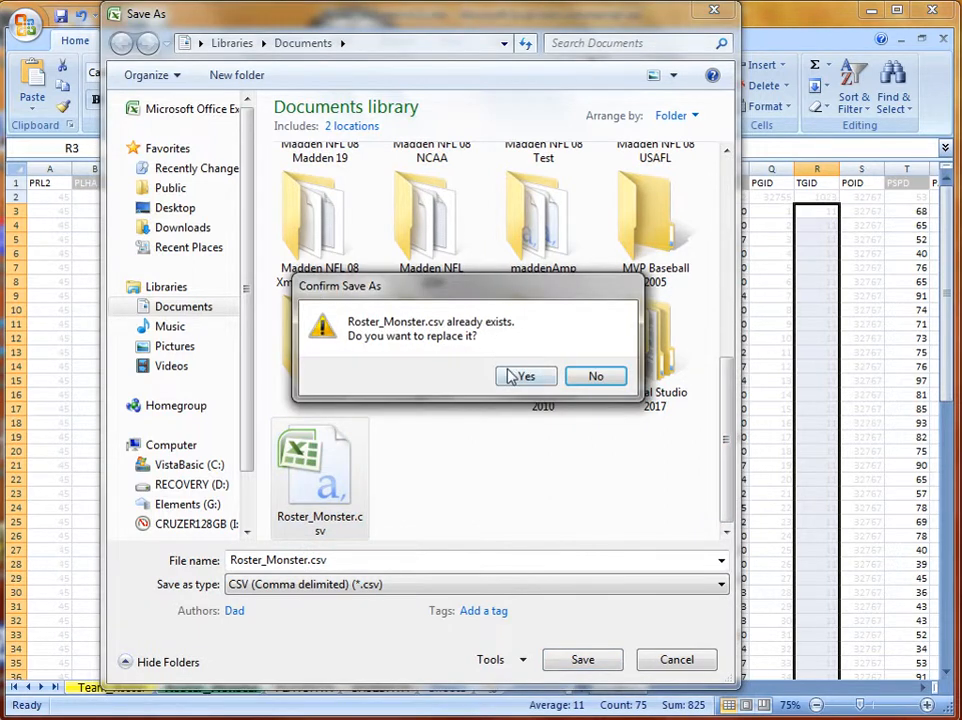
left_click(512, 375)
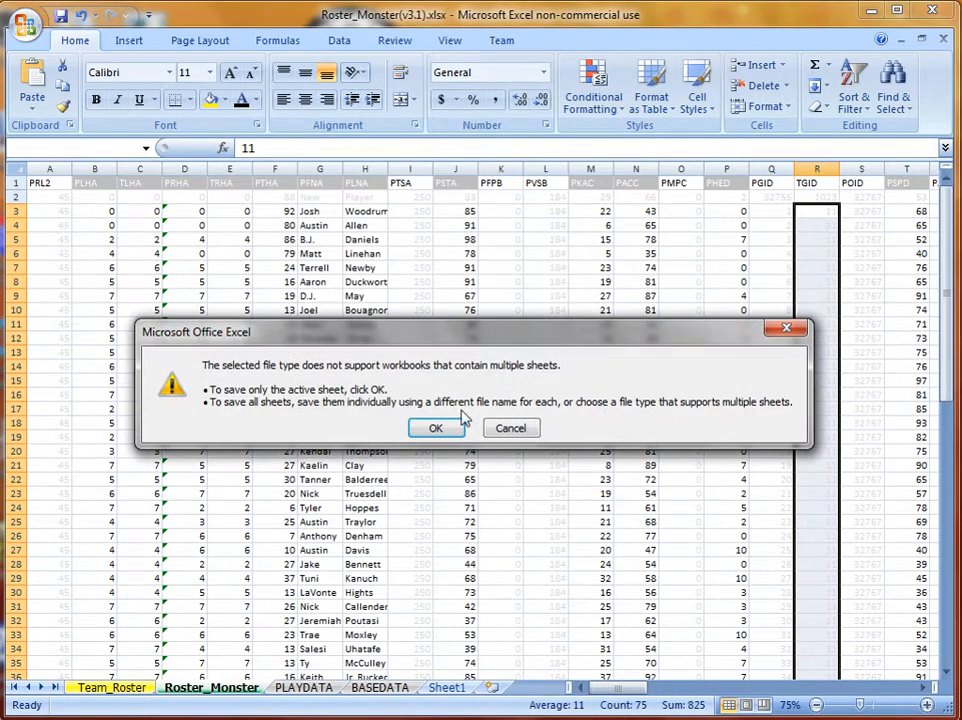
left_click(446, 428)
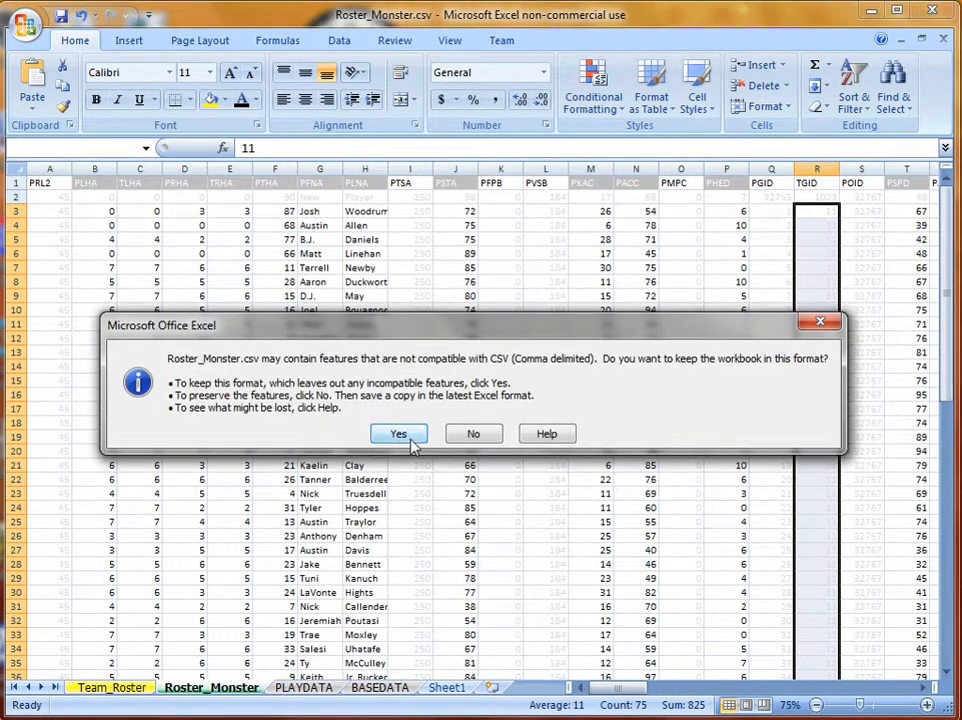
left_click(412, 445)
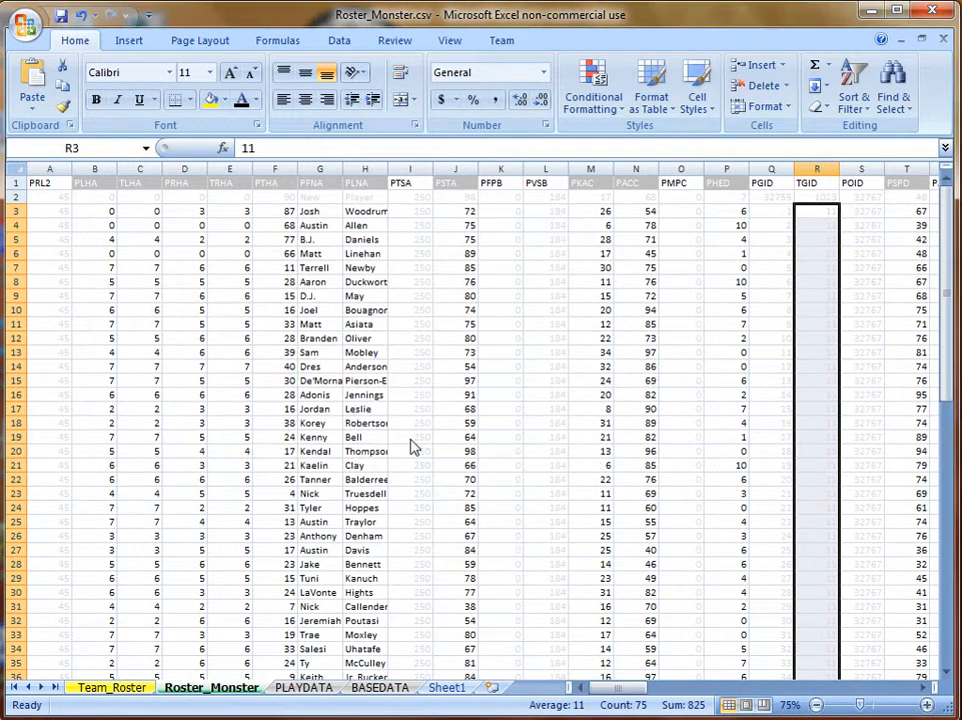
Save the workbook as an Excel Workbook, replacing Roster_Monster(v3.1).xlsx.
left_click(30, 33)
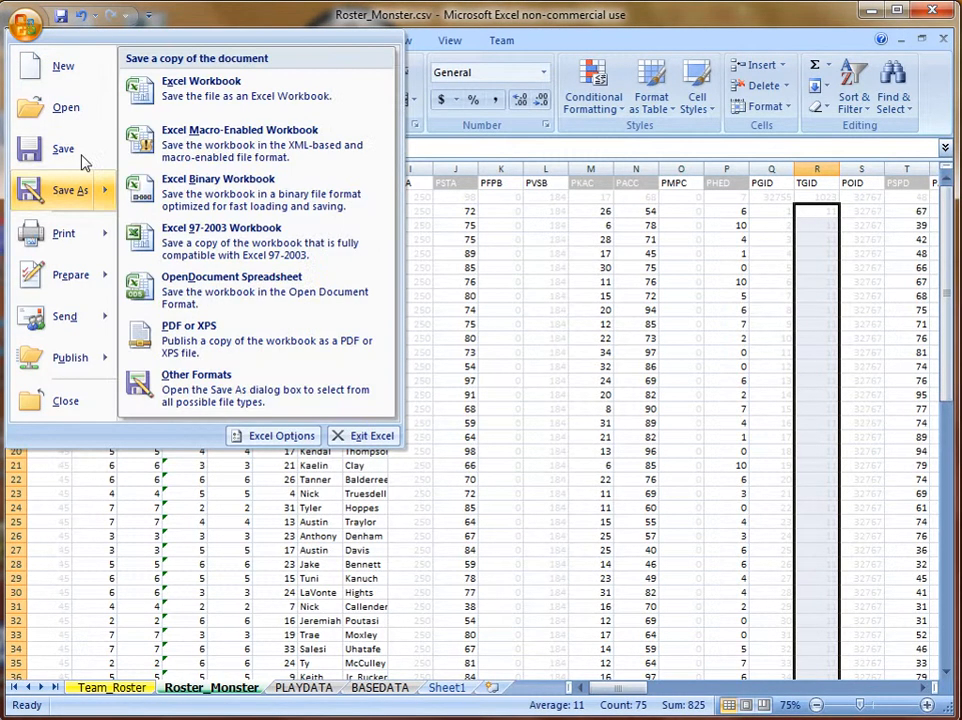
left_click(170, 99)
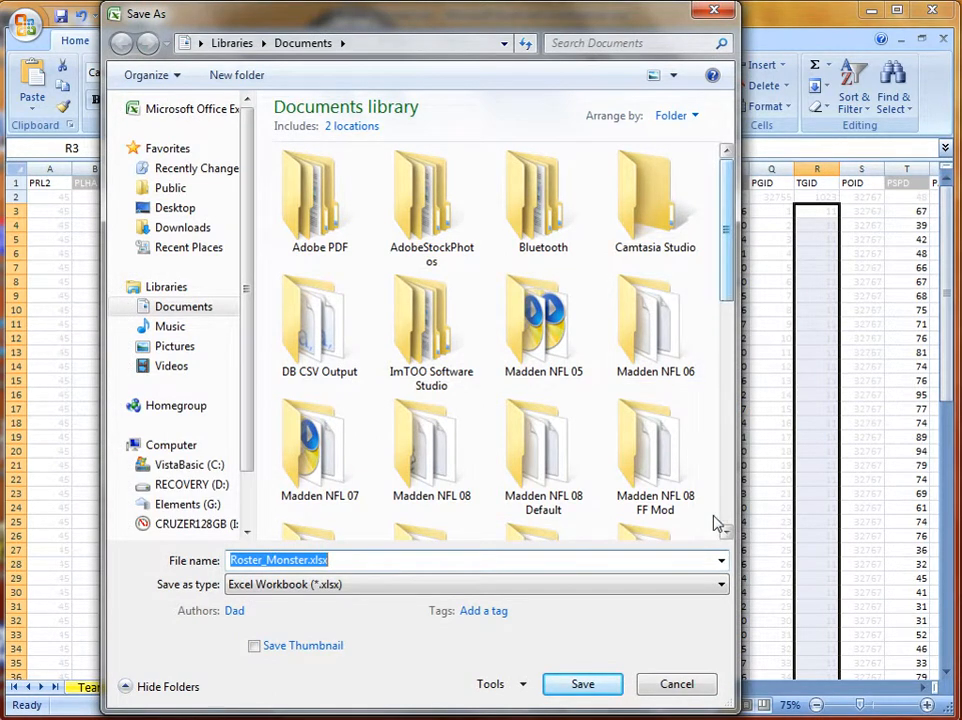
scroll(716, 524, "down", 5)
double_click(666, 402)
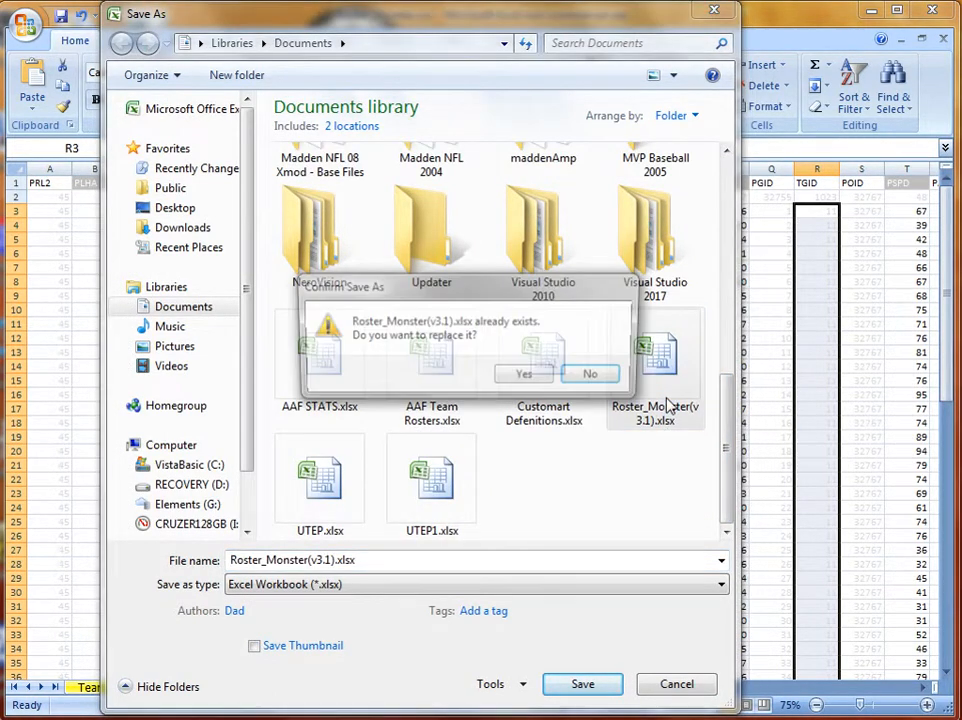
left_click(525, 377)
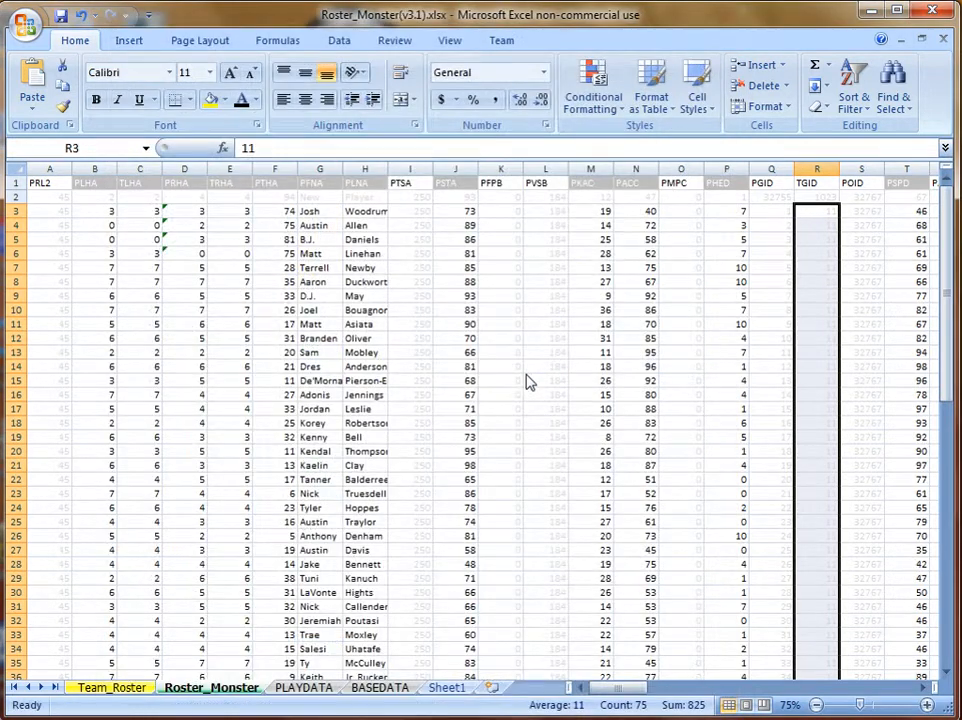
In the DB Editor, import Roster_Monster.csv into the PLAY table.
mouse_move(376, 706)
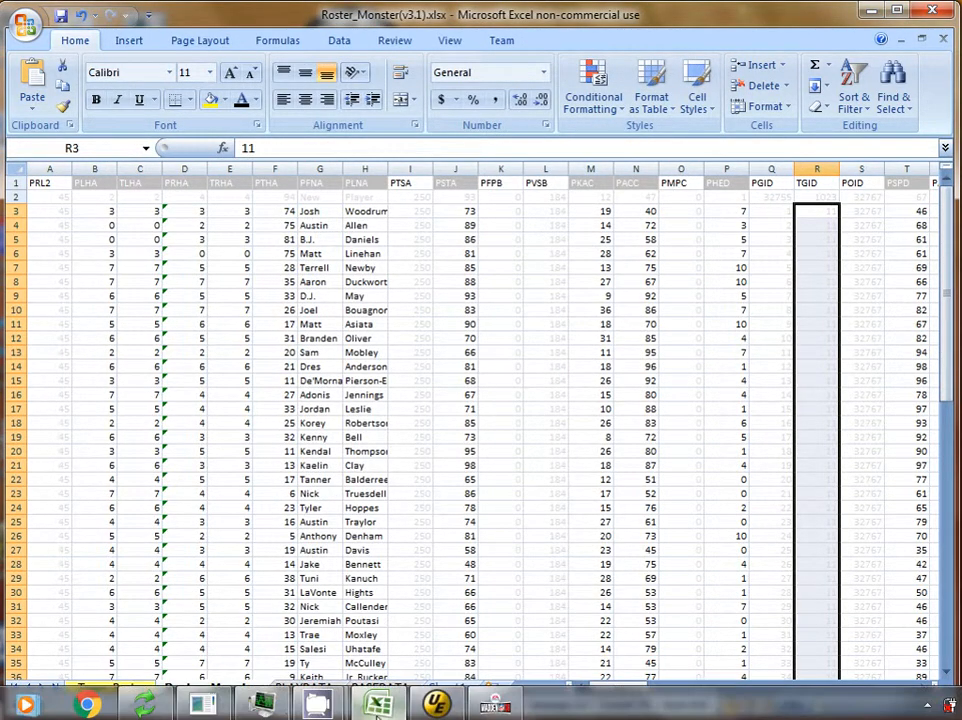
left_click(222, 708)
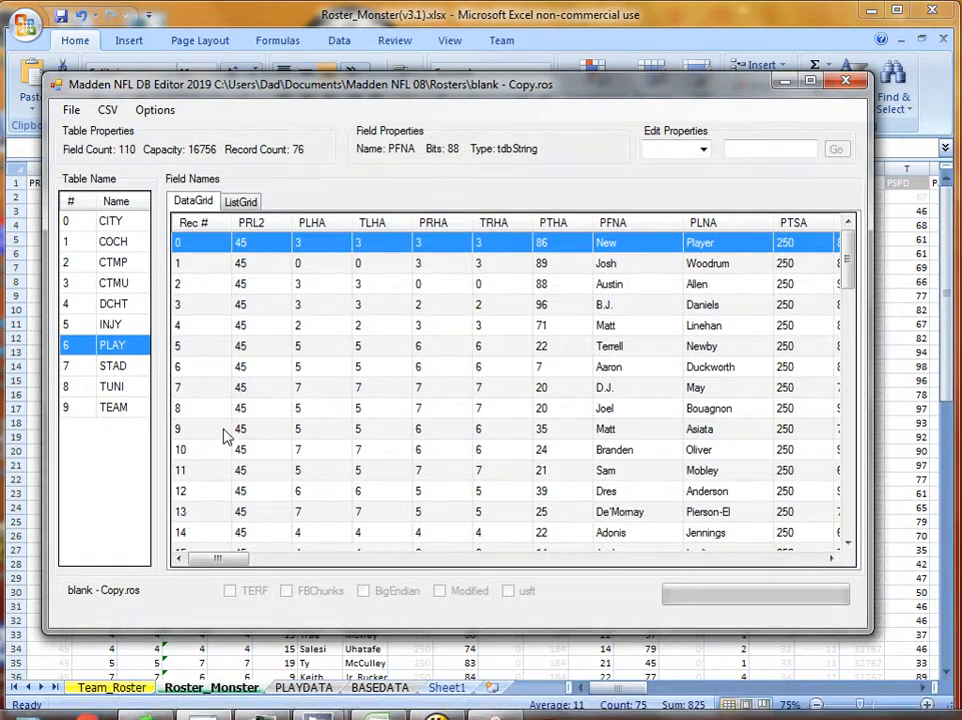
left_click(107, 111)
left_click(142, 151)
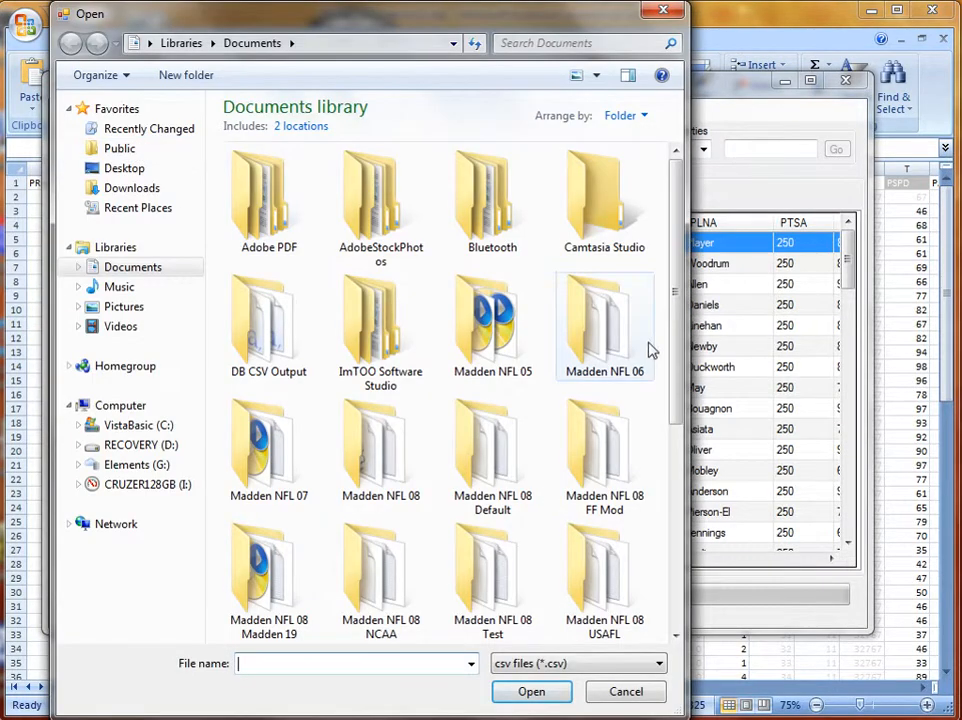
left_click_drag(679, 356, 681, 577)
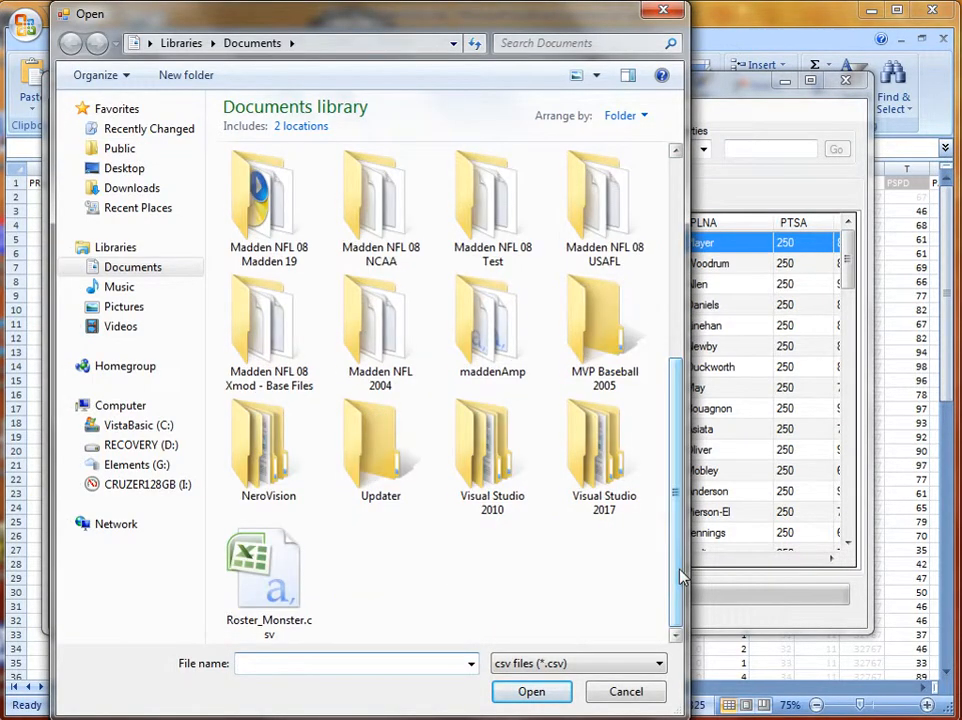
double_click(307, 563)
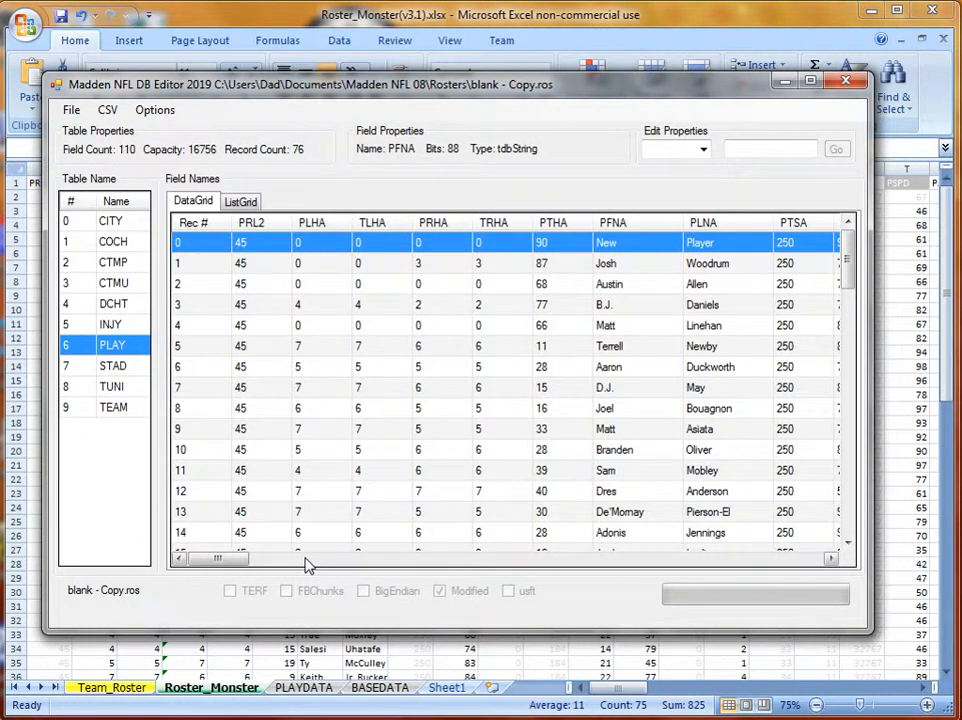
Save blank - Copy.ros with the re-imported player data.
left_click(83, 116)
left_click(97, 151)
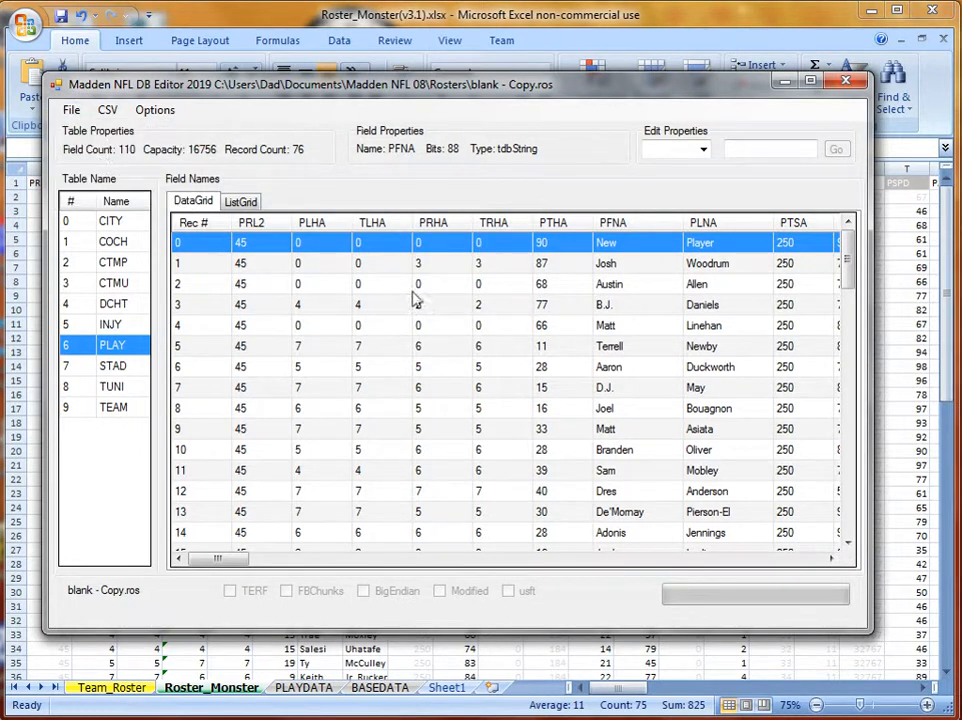
mouse_move(328, 717)
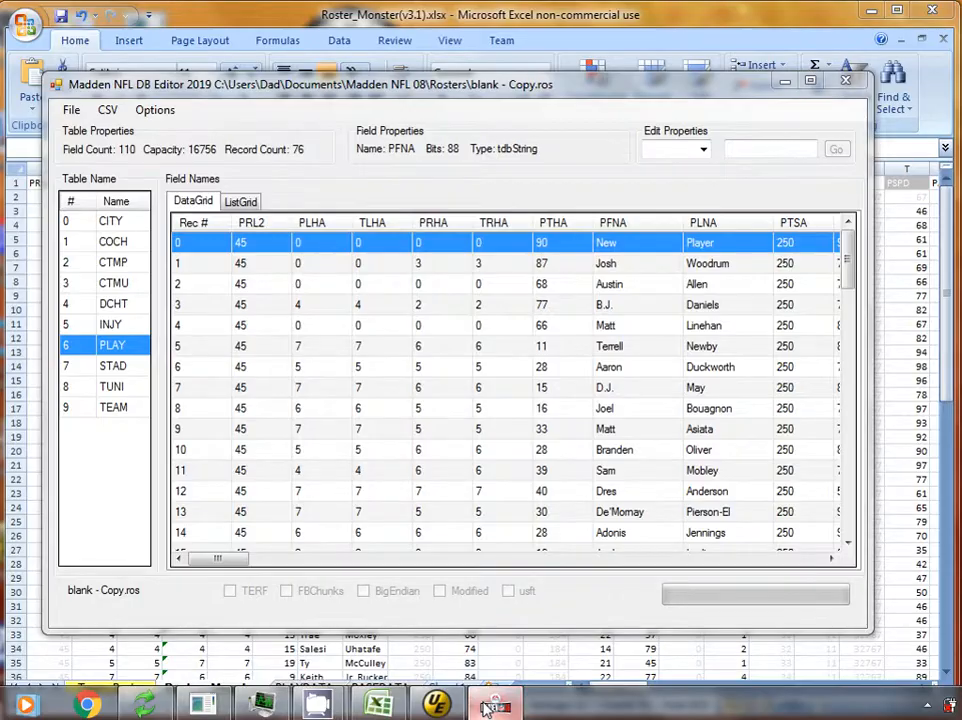
Switch to Madden NFL 08 and reload the BLANK - COPY roster, confirming with YES.
left_click(485, 704)
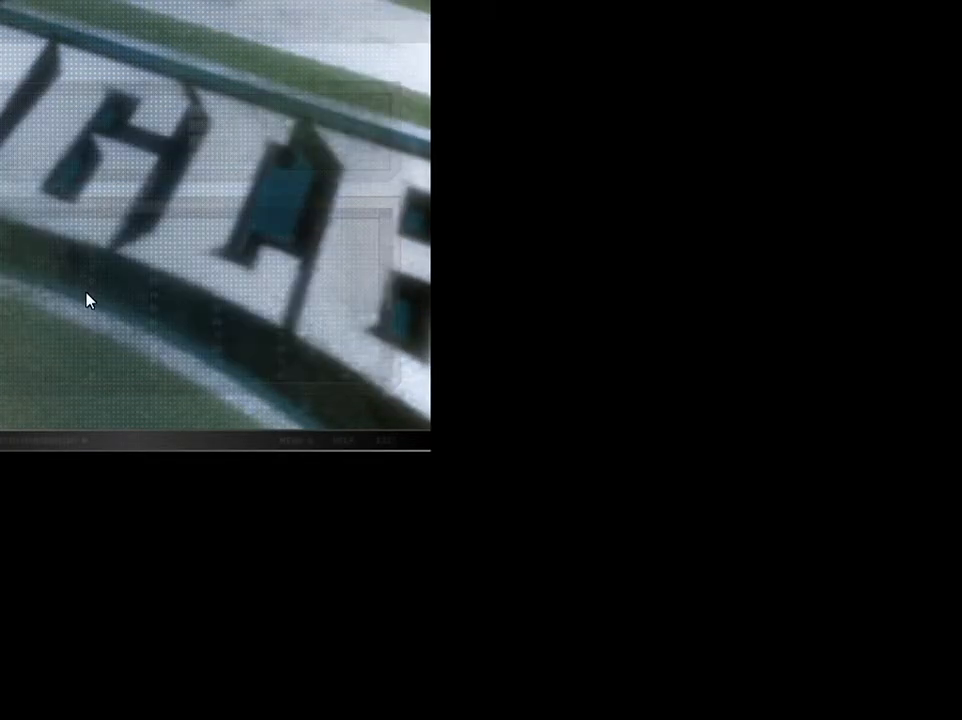
left_click(282, 441)
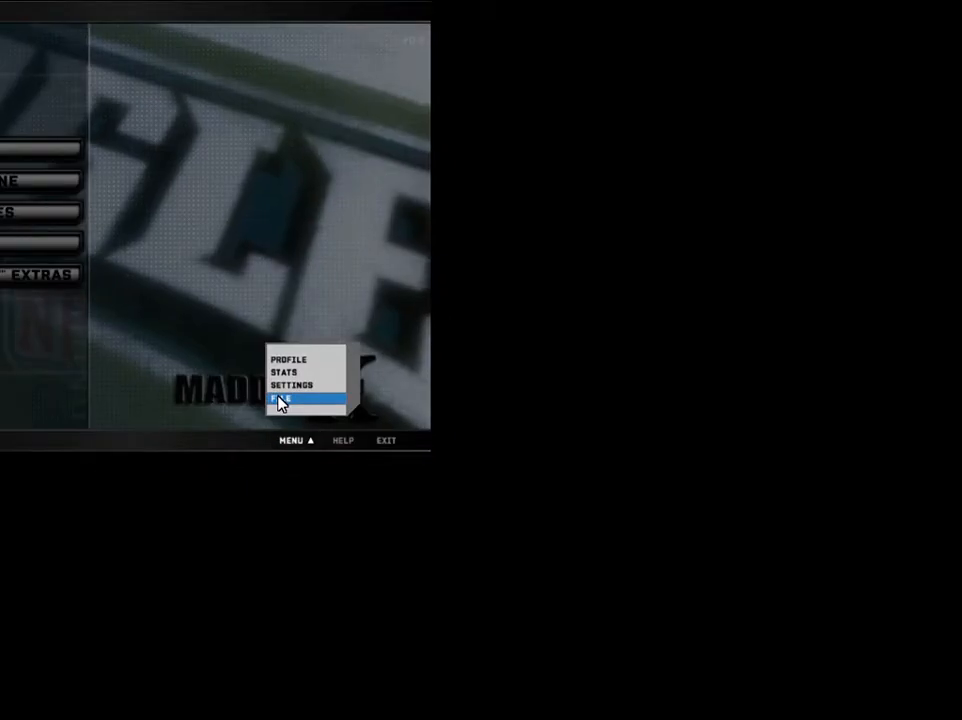
left_click(281, 400)
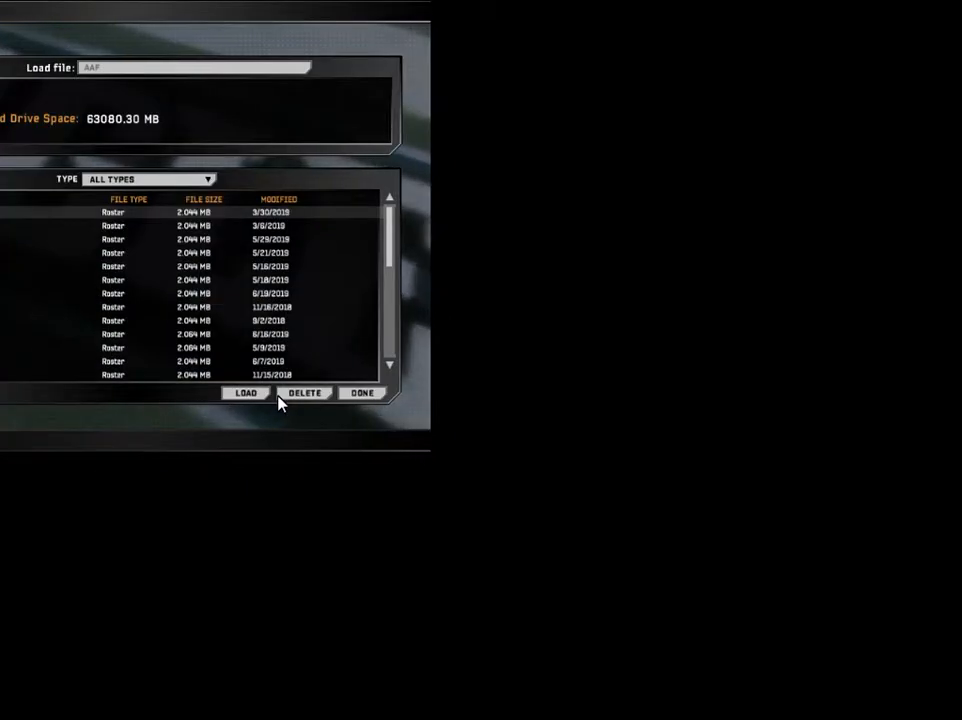
left_click(14, 321)
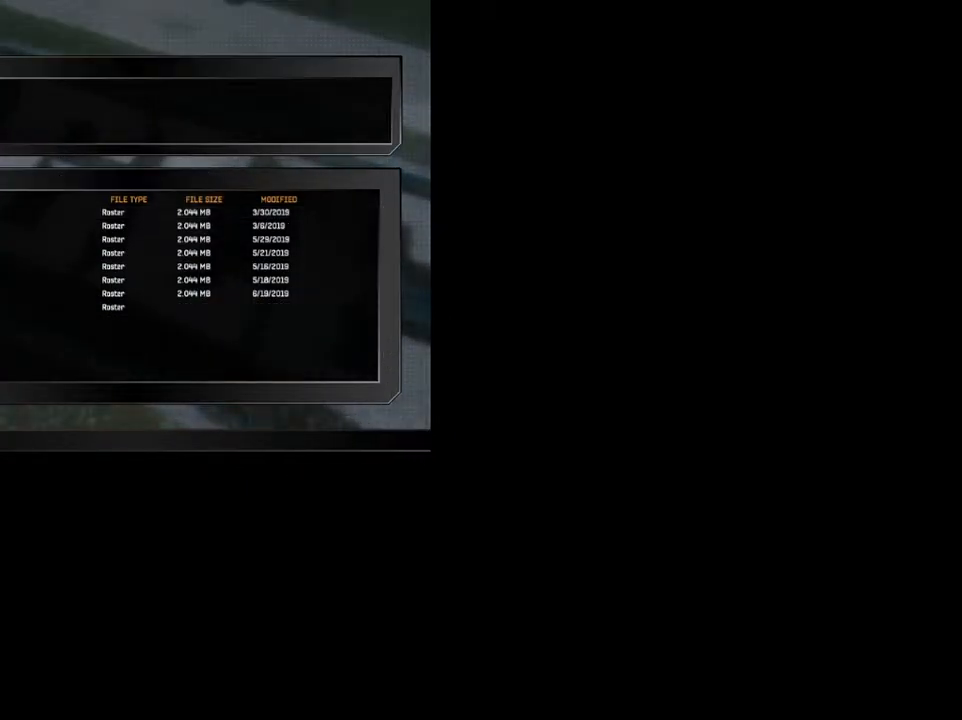
left_click(14, 293)
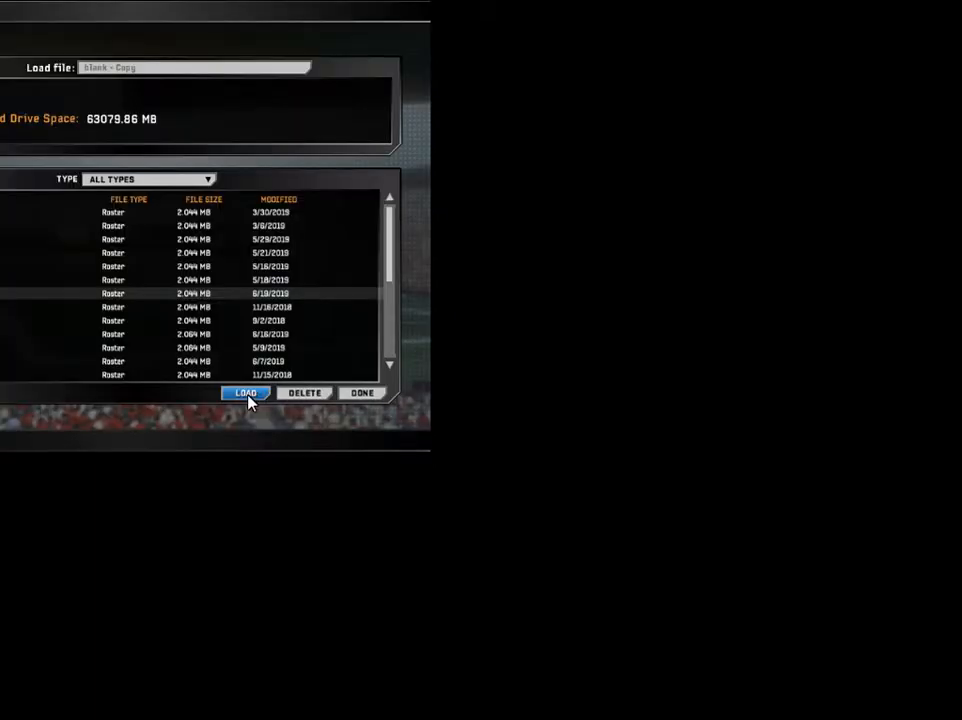
left_click(248, 395)
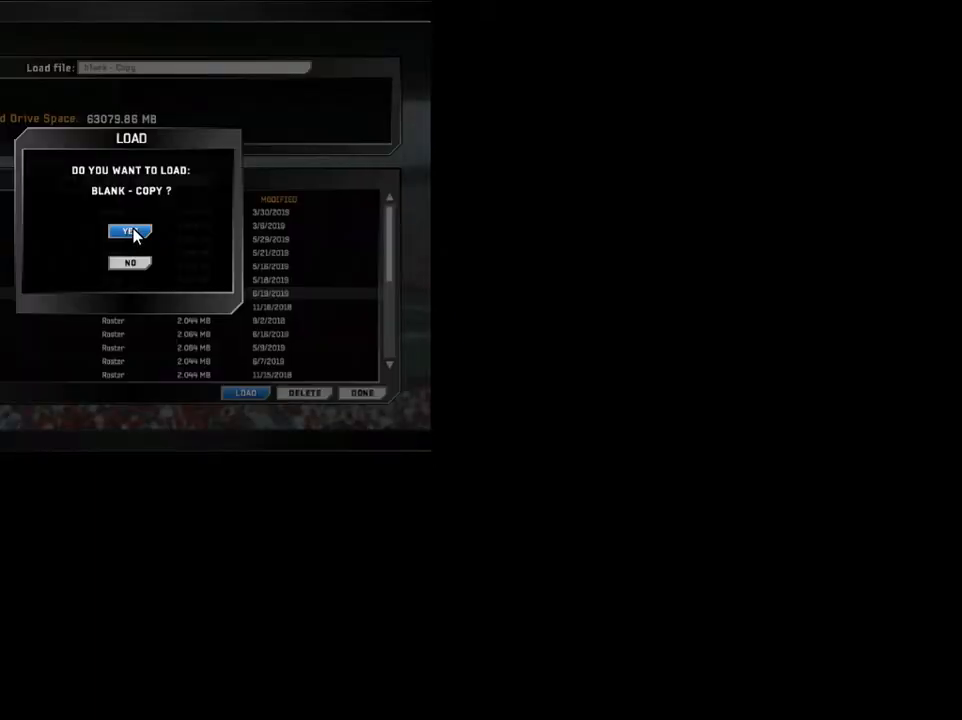
left_click(133, 232)
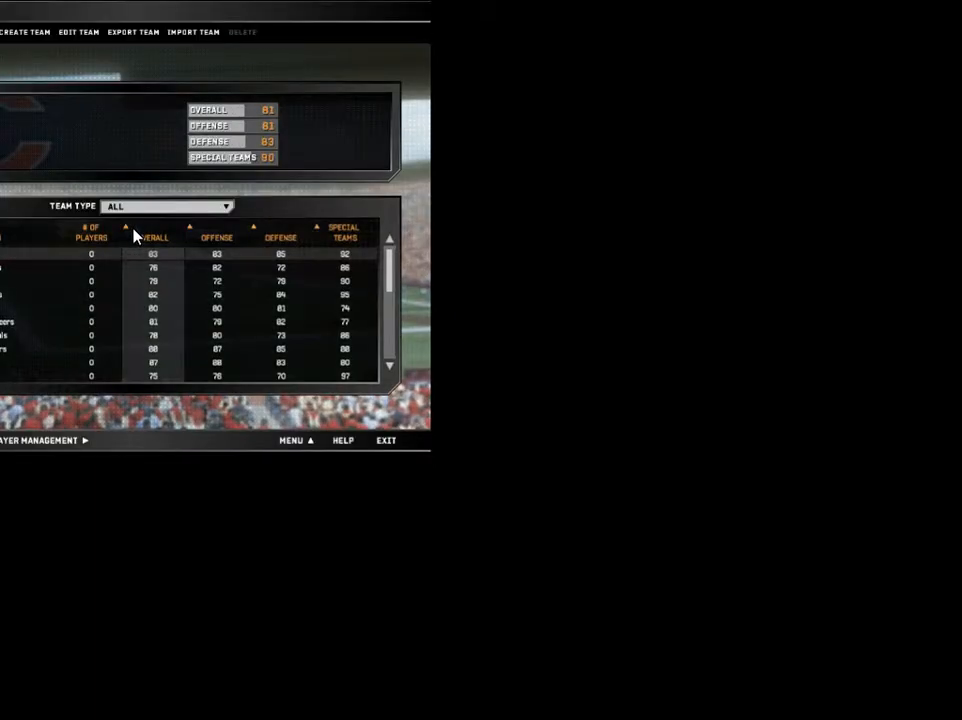
Open Player Management for the 75-player team and step through its players.
left_click(390, 343)
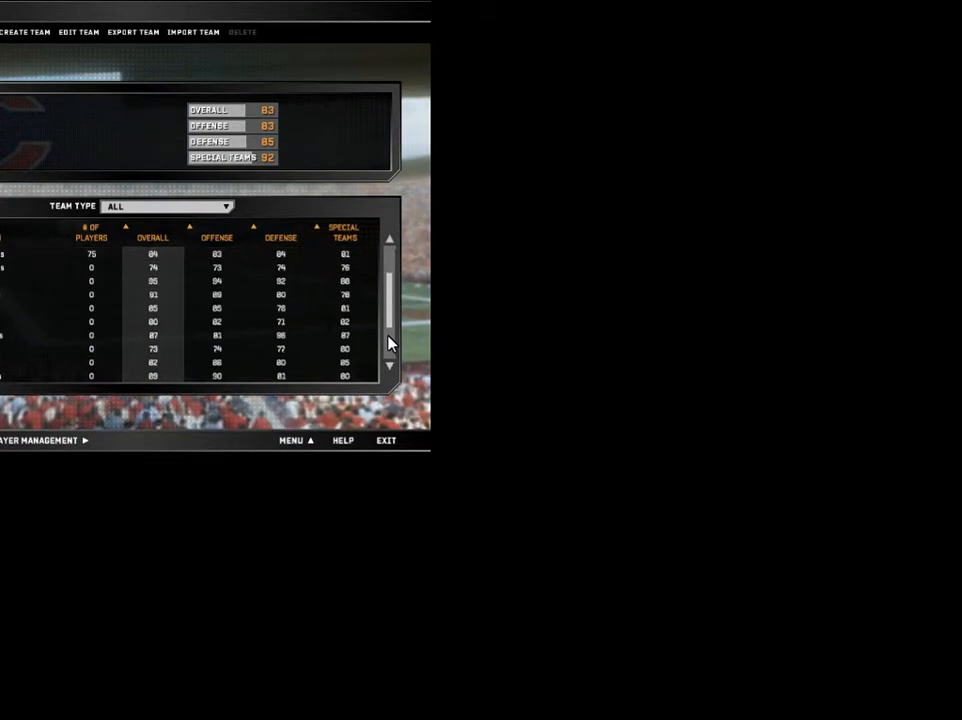
left_click(2, 258)
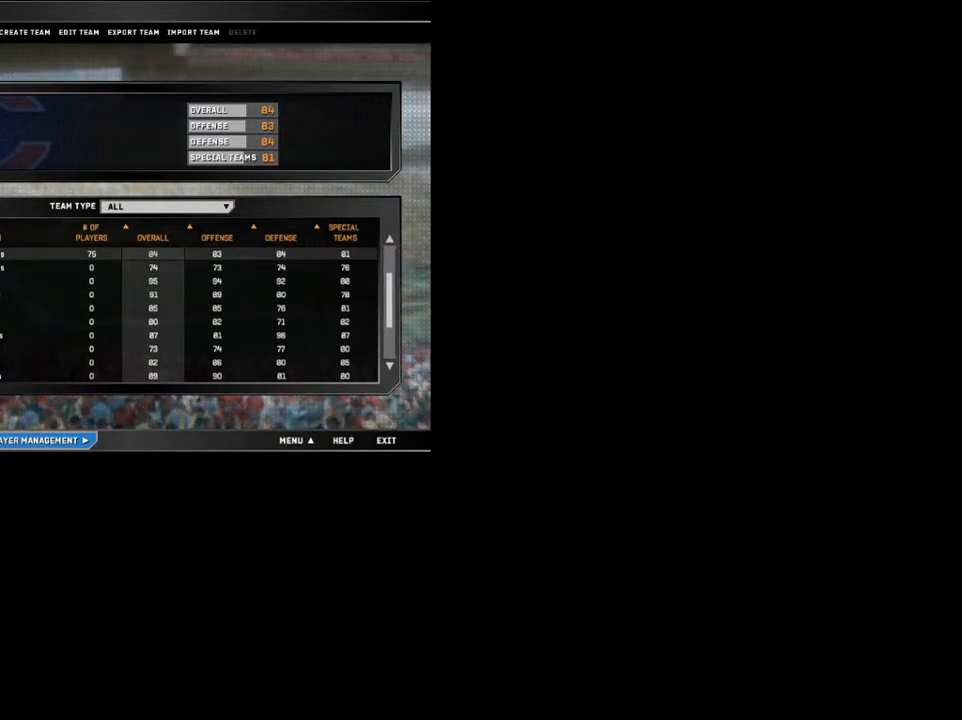
left_click(45, 442)
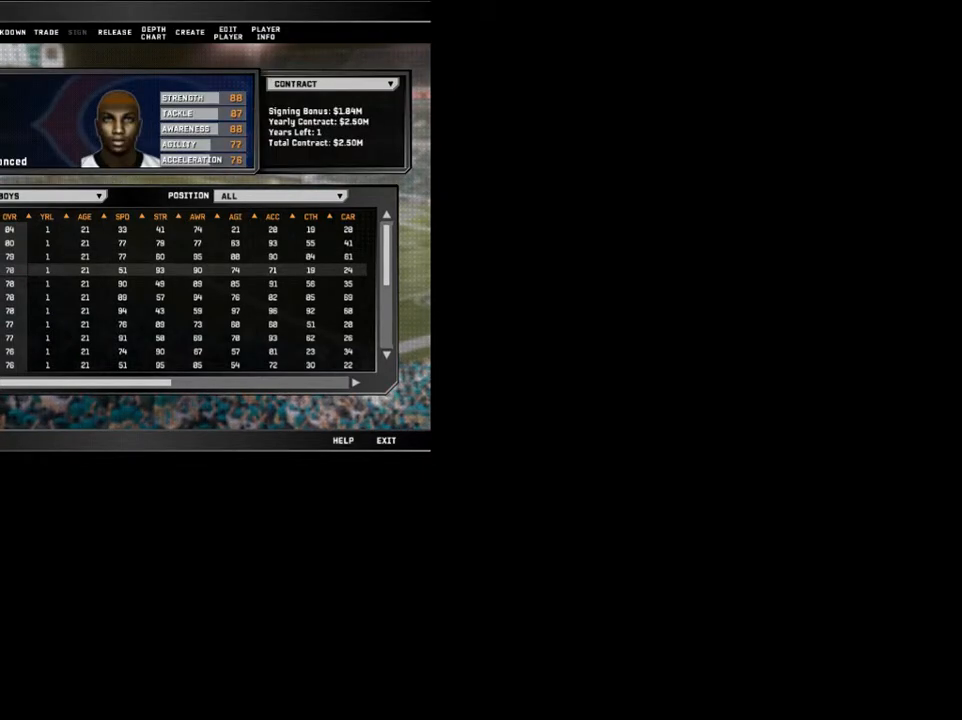
key("Down")
key("Down")
key("Down")
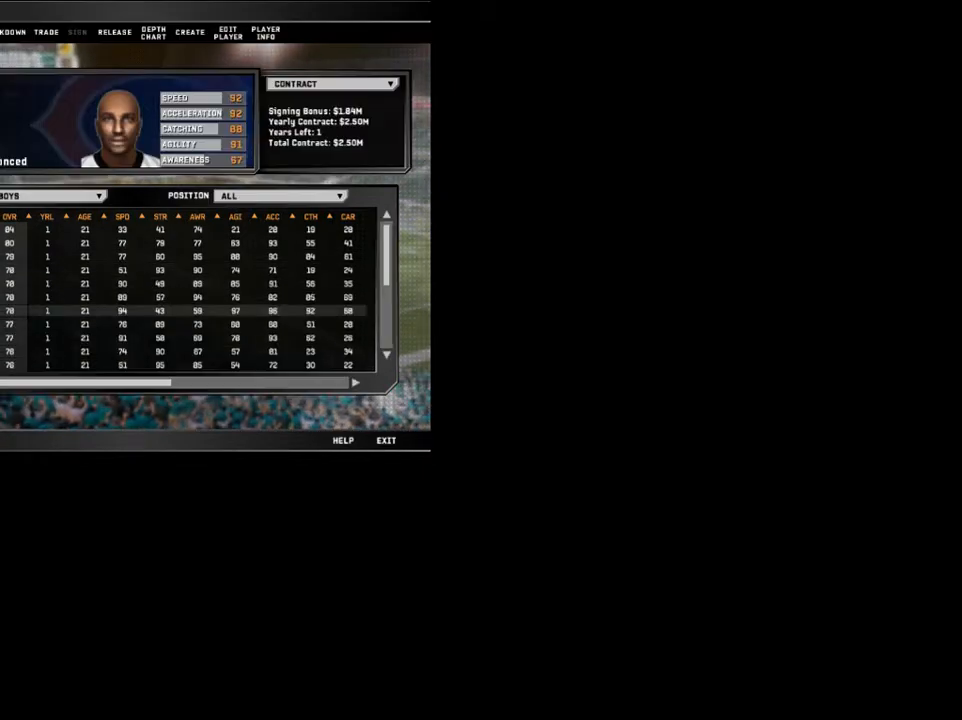
key("Down")
key("Down")
key("Down")
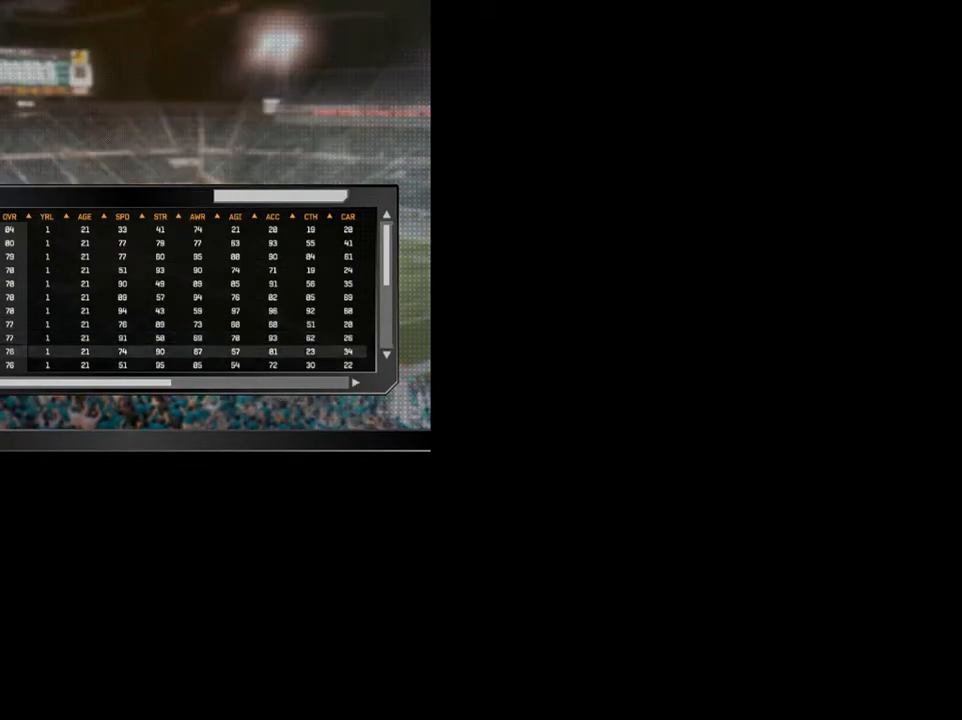
key("Down")
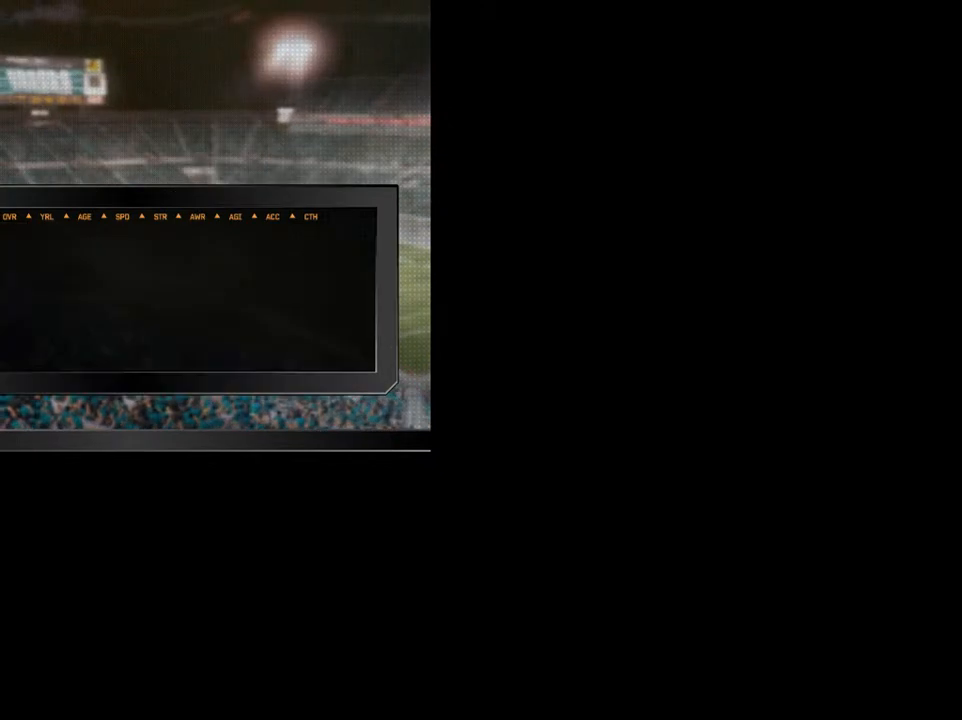
key("Down")
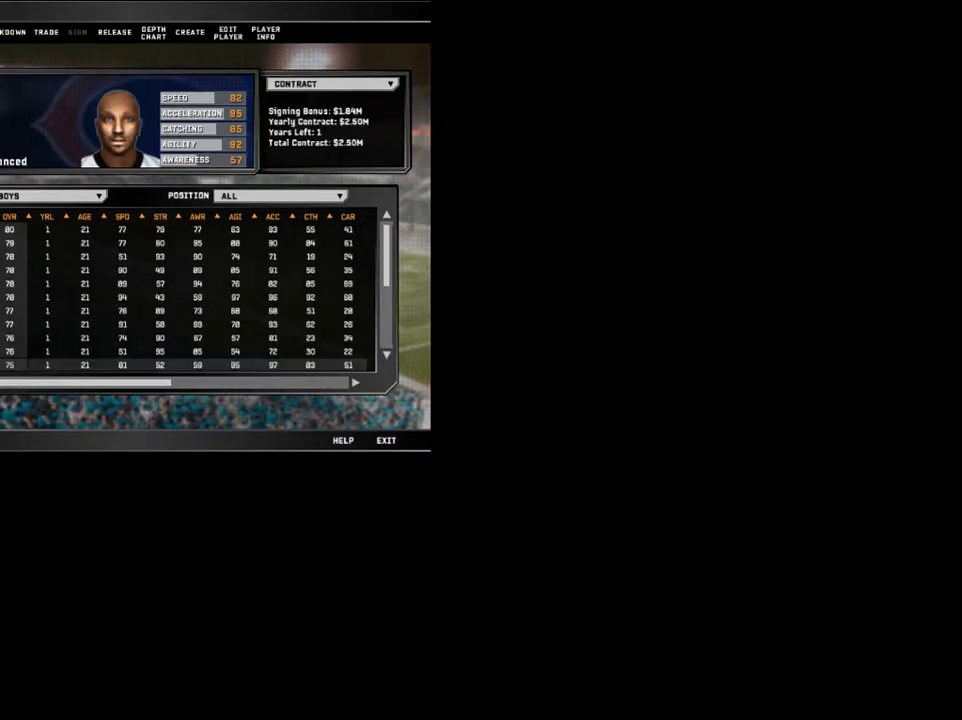
key("Up")
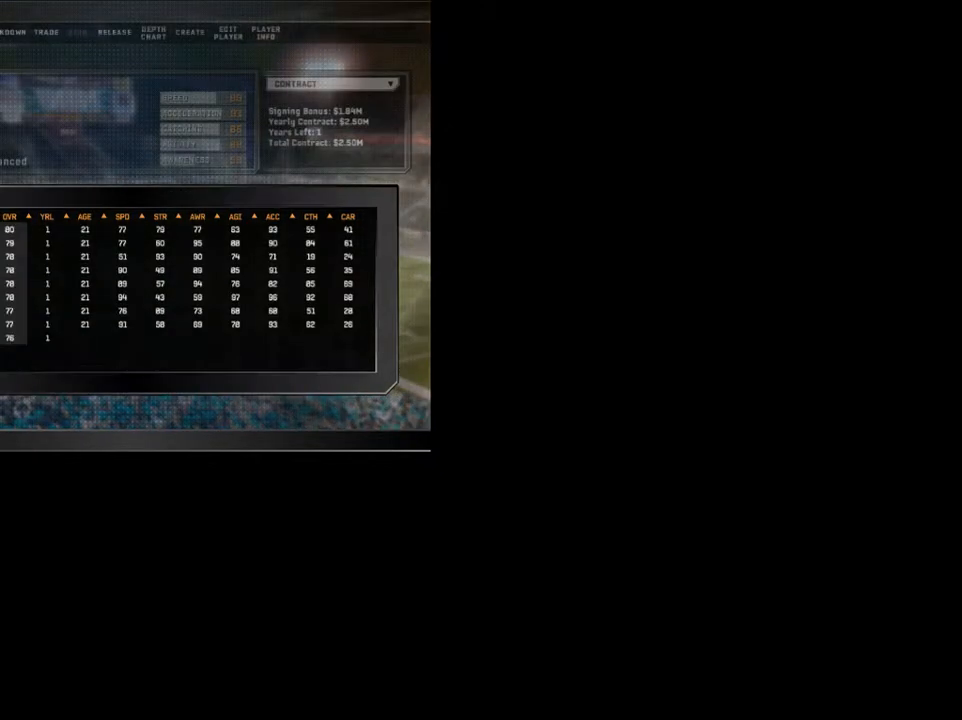
key("Down")
key("Down")
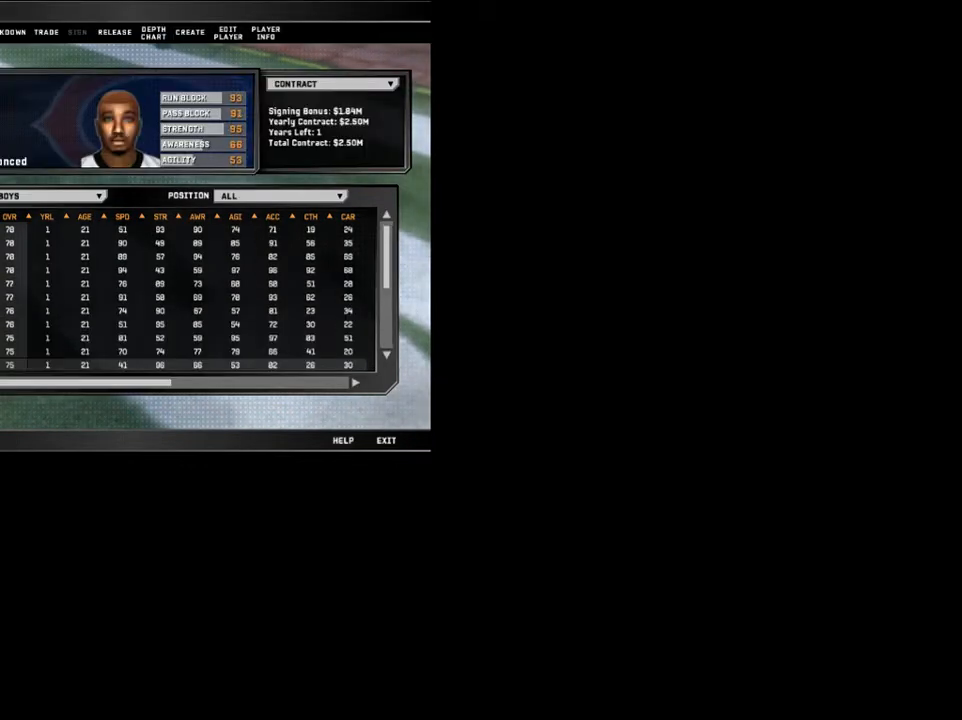
key("Down")
key("Down")
key("Down")
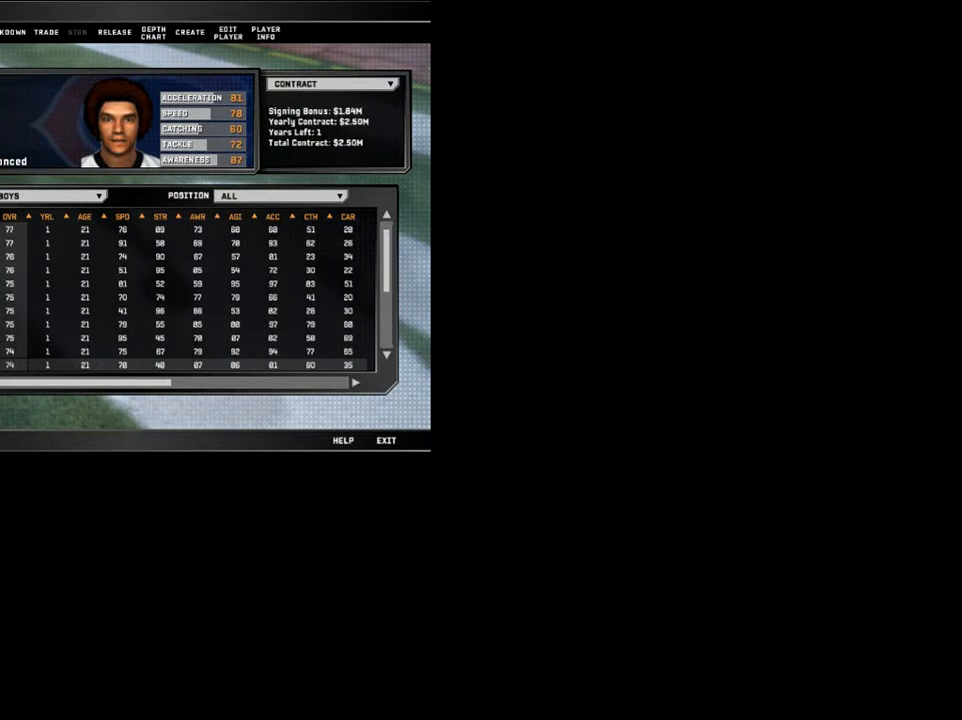
key("Down")
key("Down")
key("Up")
key("Up")
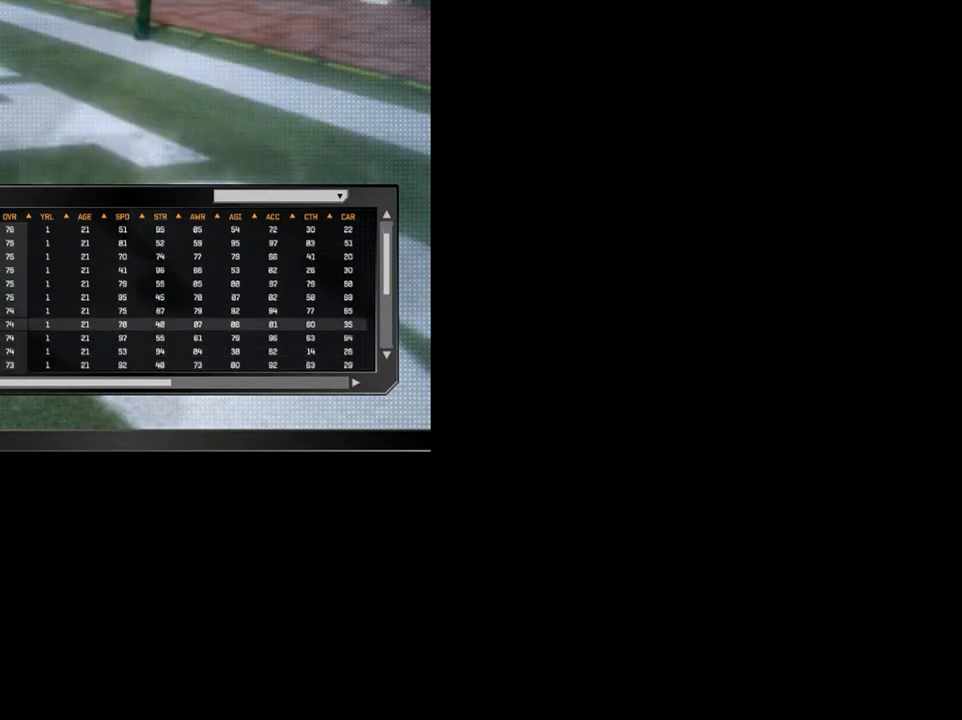
Filter the roster to Position QB and select the second quarterback.
left_click(322, 200)
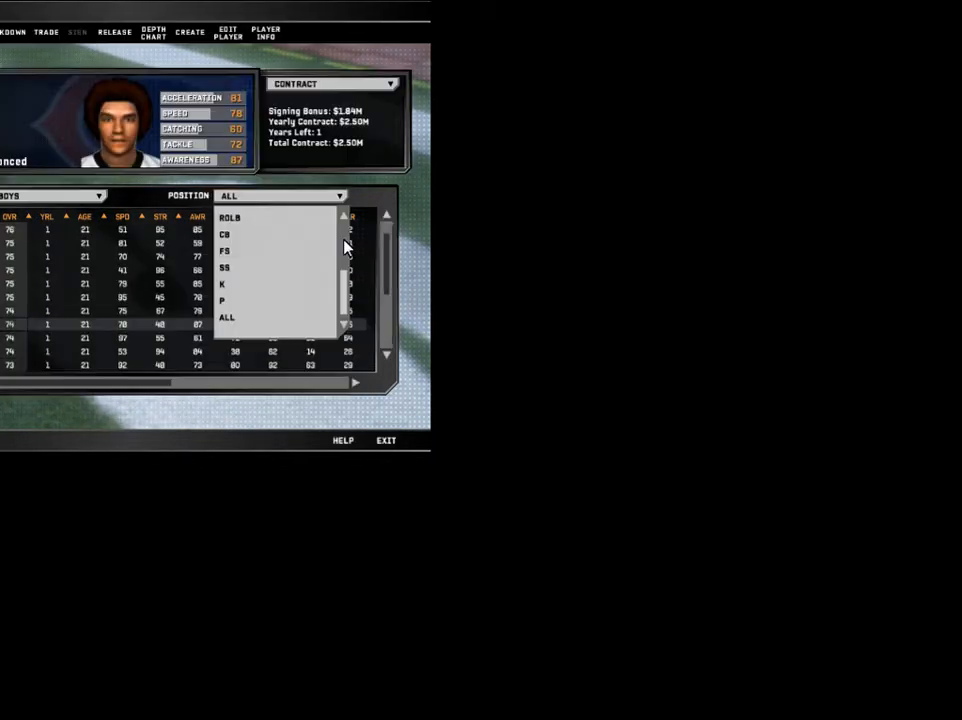
left_click_drag(345, 290, 346, 208)
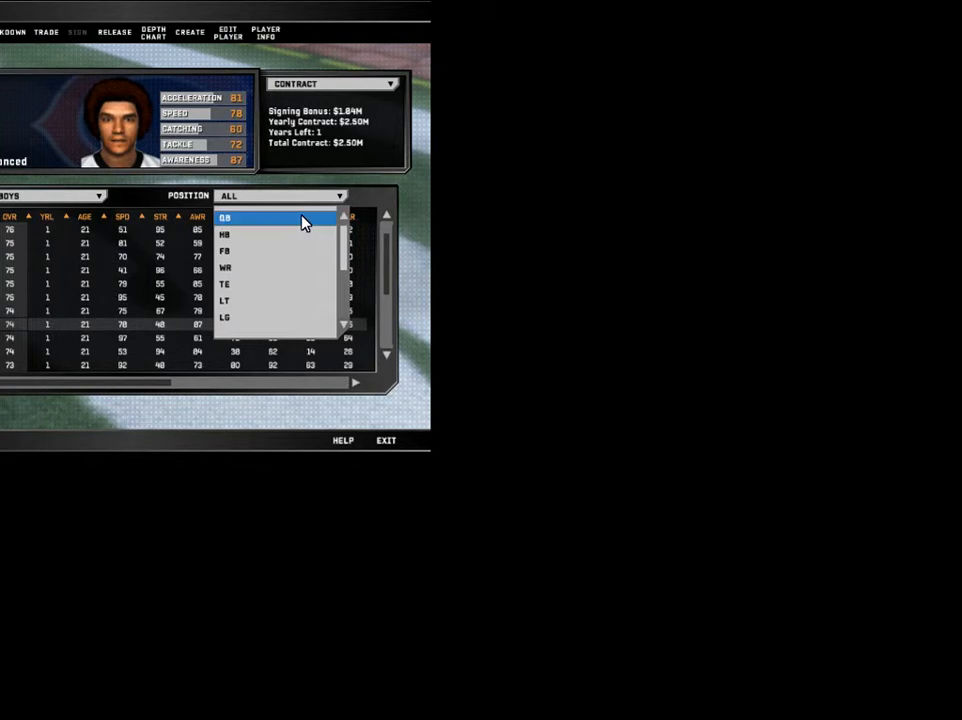
left_click(305, 219)
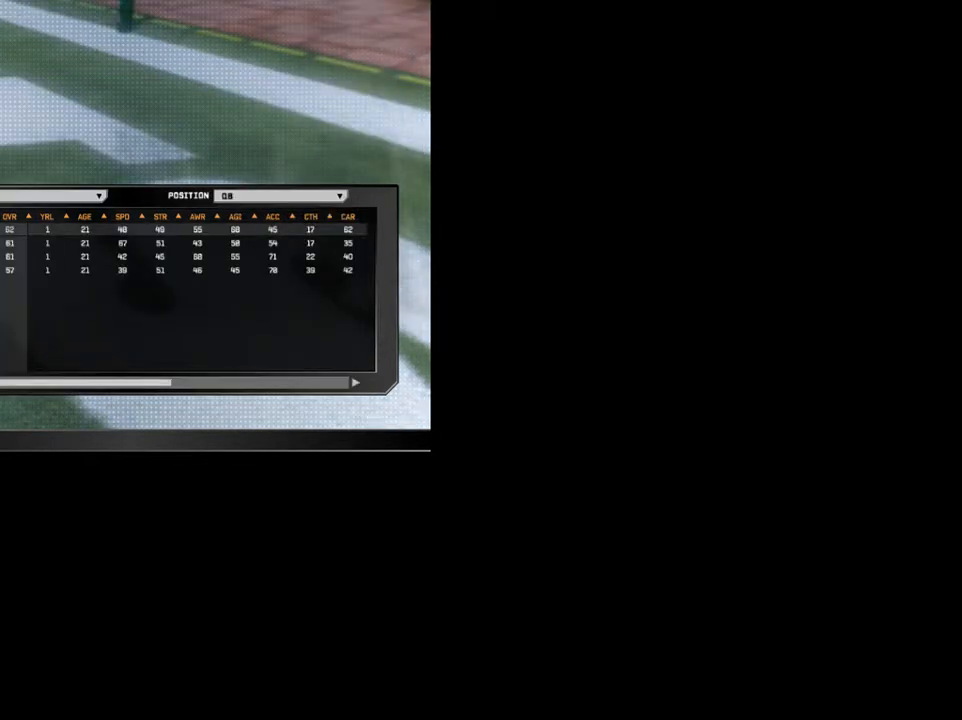
left_click(8, 243)
left_click(8, 257)
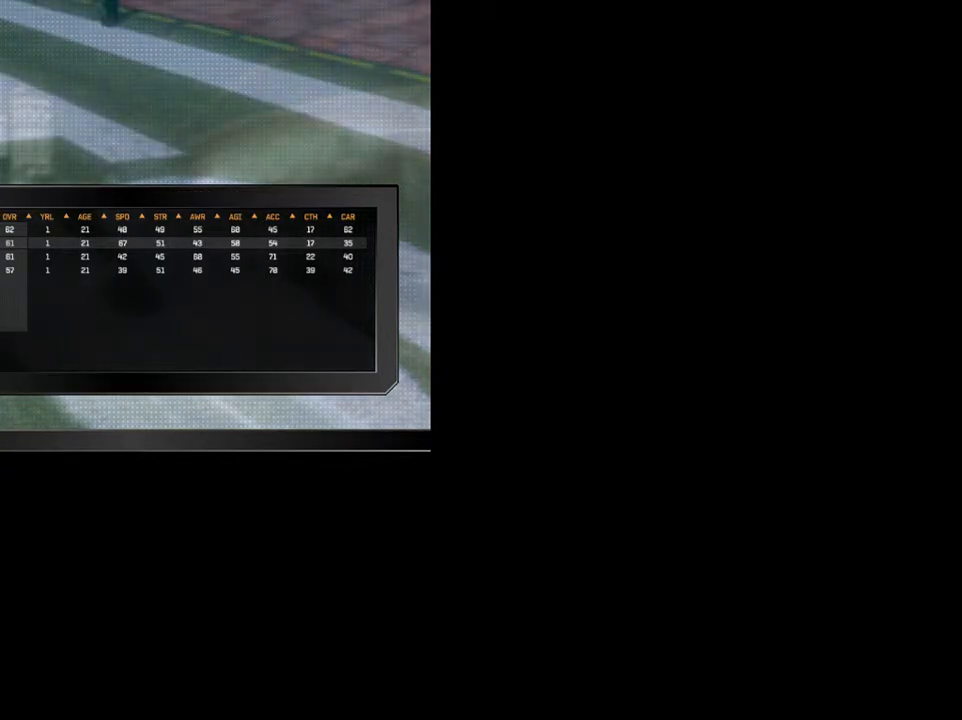
Edit the quarterback's appearance to skin tone LIGHT and hairstyle BUZZCUT.
left_click(226, 35)
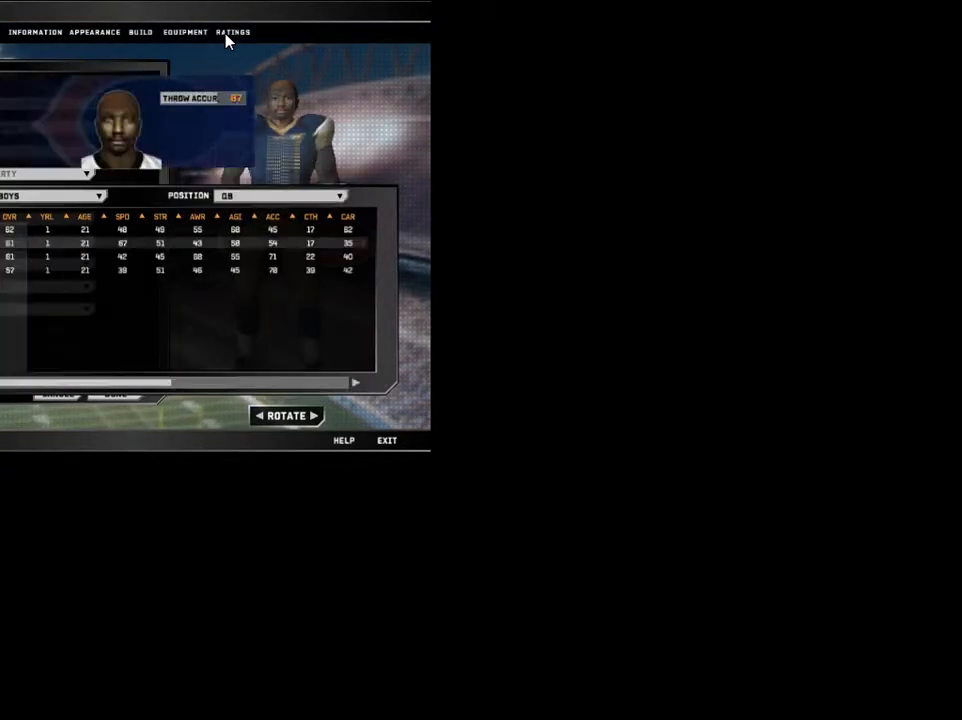
left_click(194, 34)
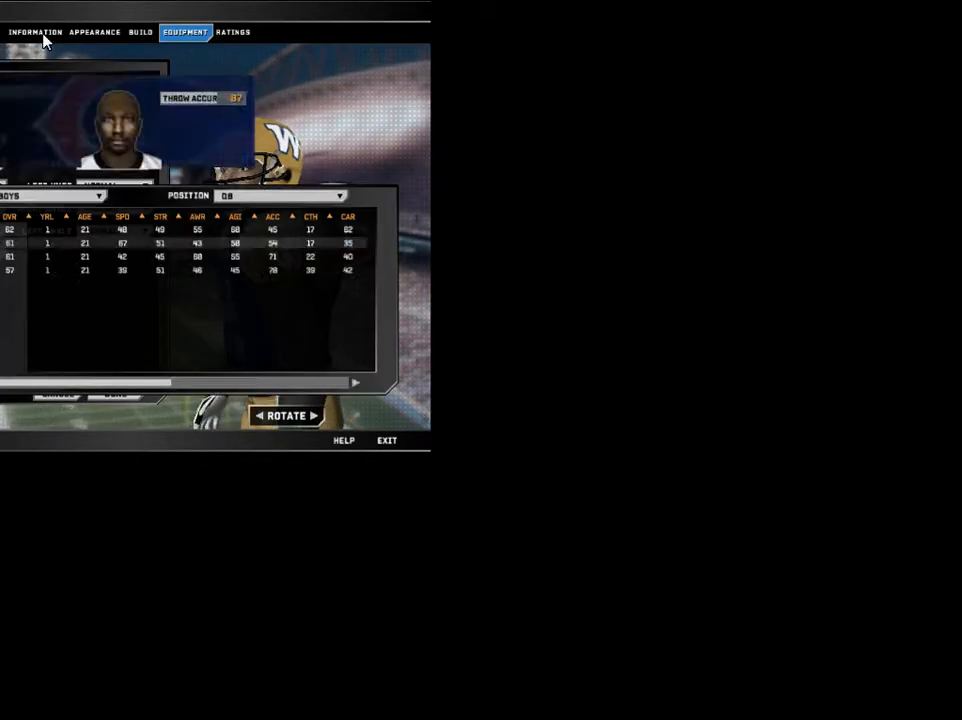
left_click(48, 36)
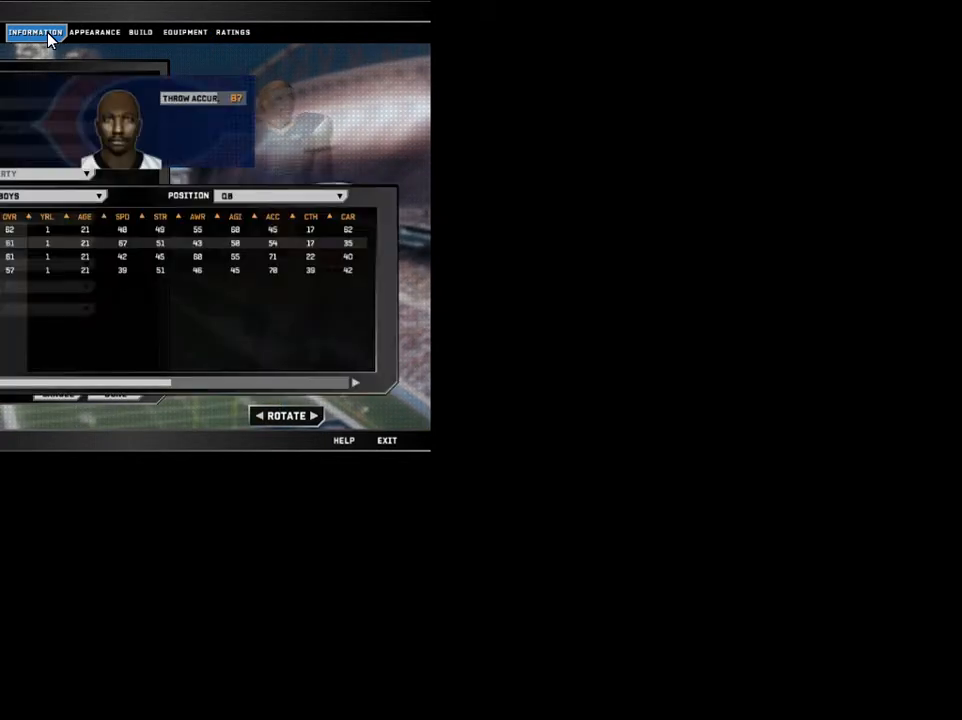
left_click(109, 35)
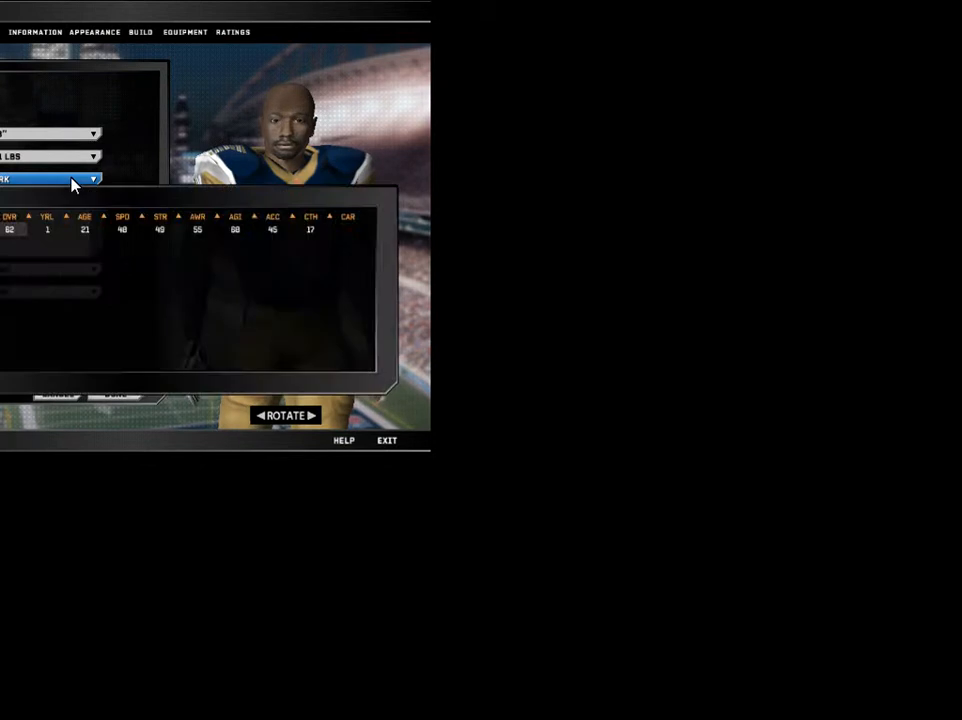
left_click(71, 186)
left_click(65, 203)
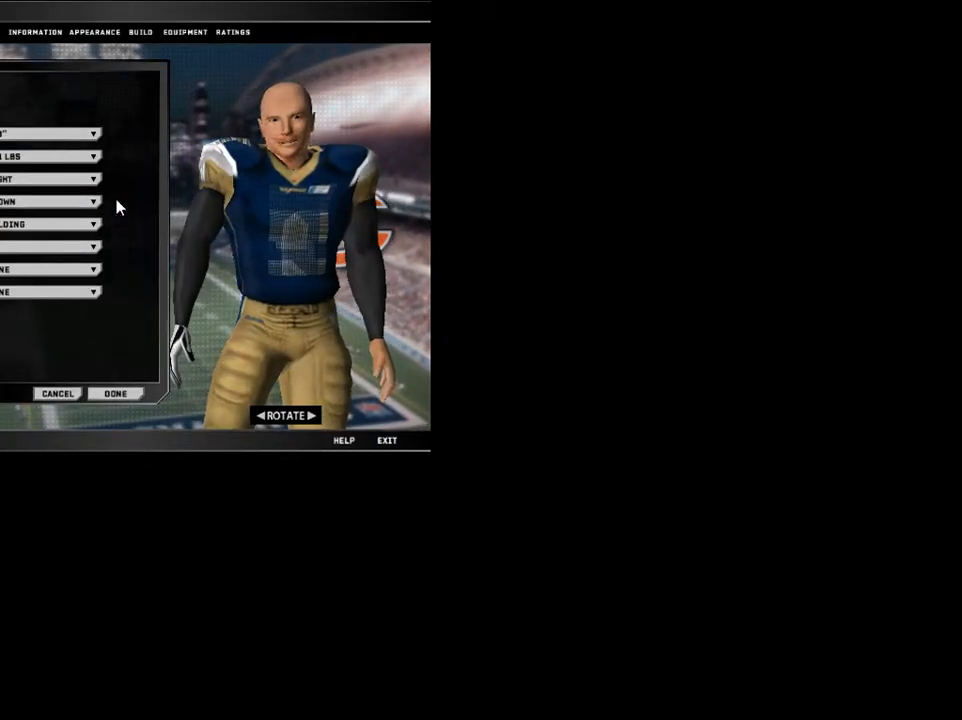
left_click(85, 228)
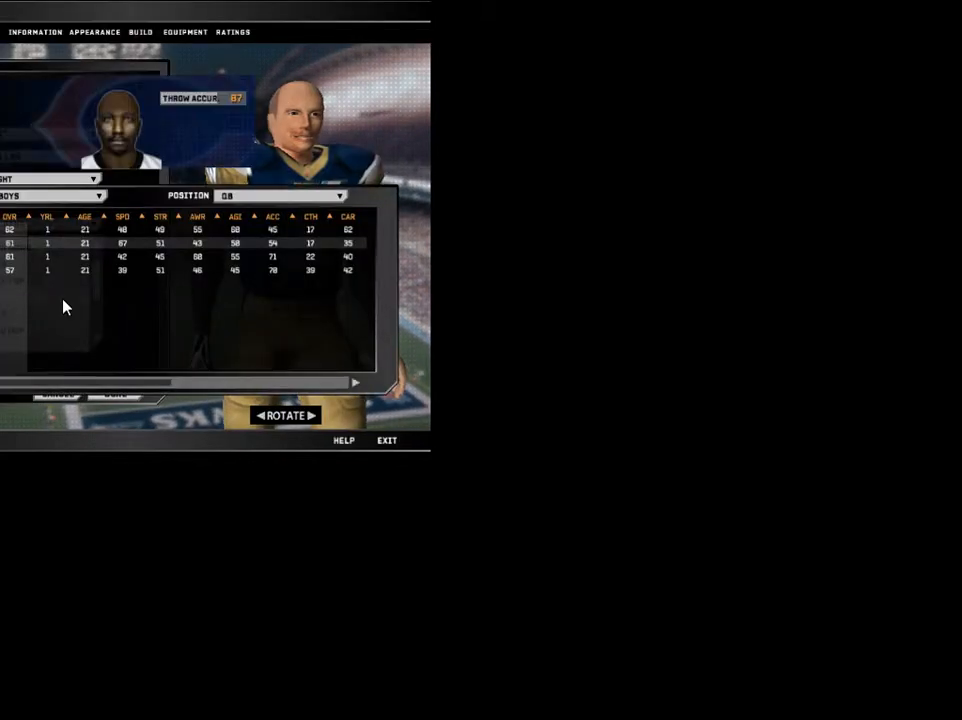
left_click(65, 298)
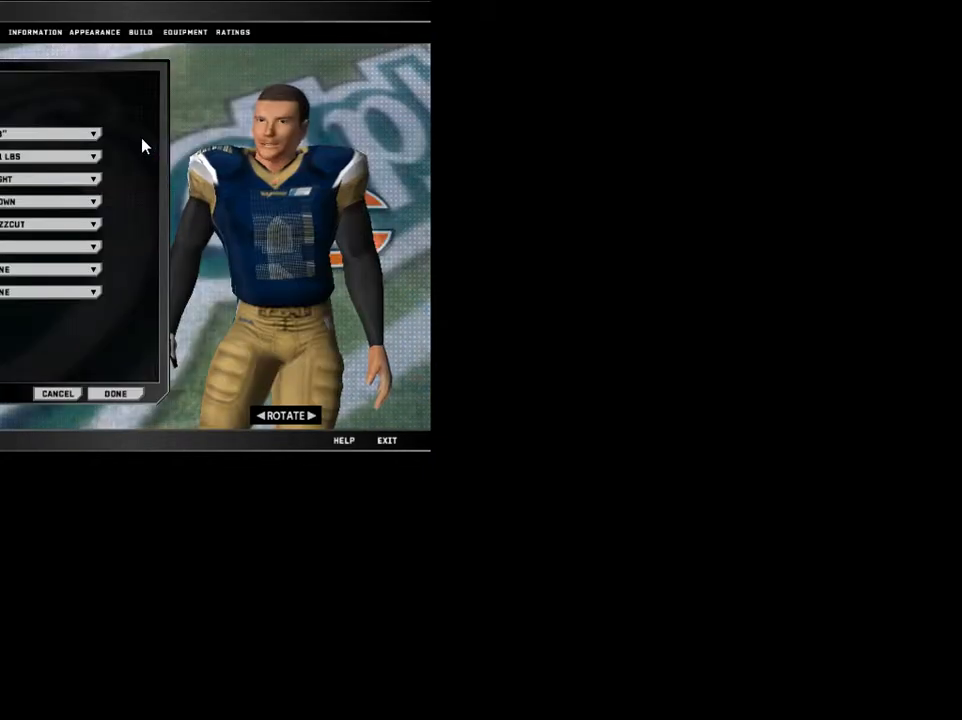
Keep the player edits with DONE and go back to the team ratings list.
left_click(48, 32)
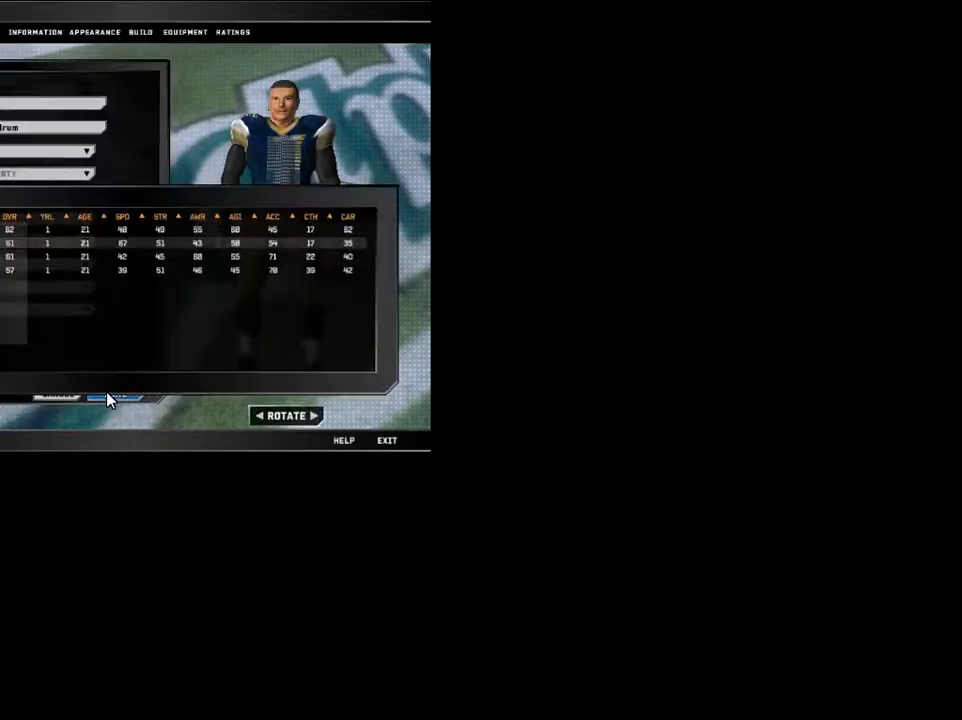
left_click(112, 394)
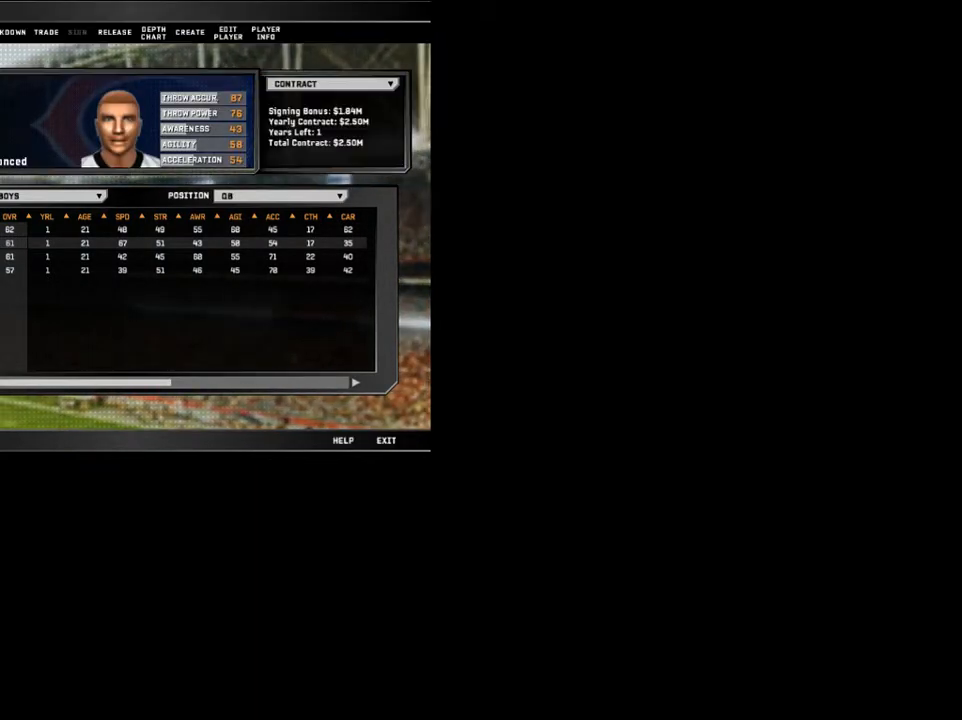
key("Escape")
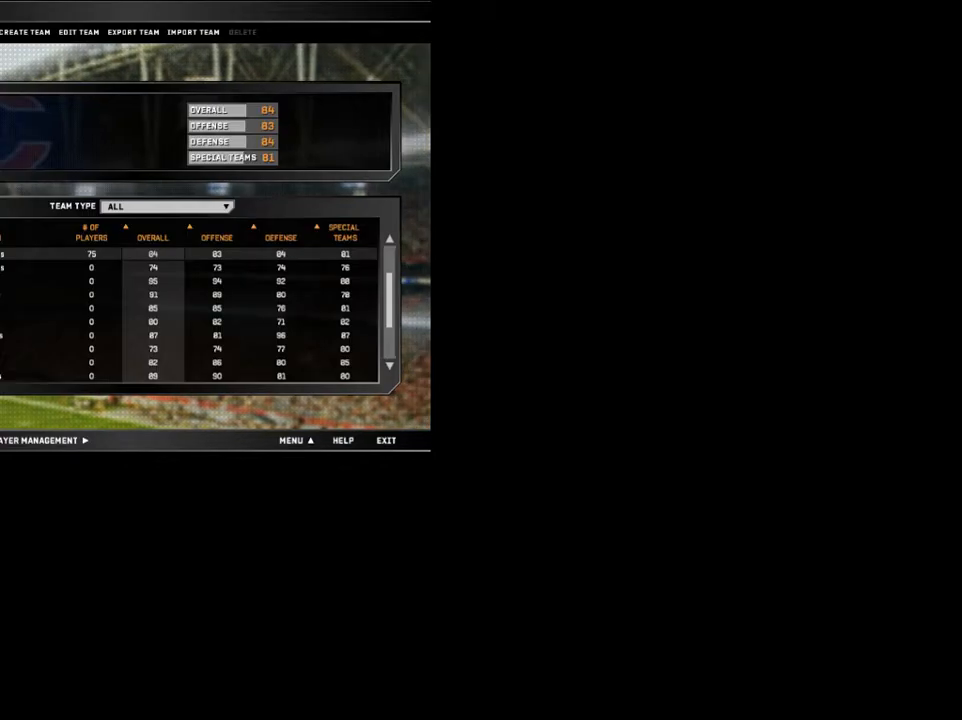